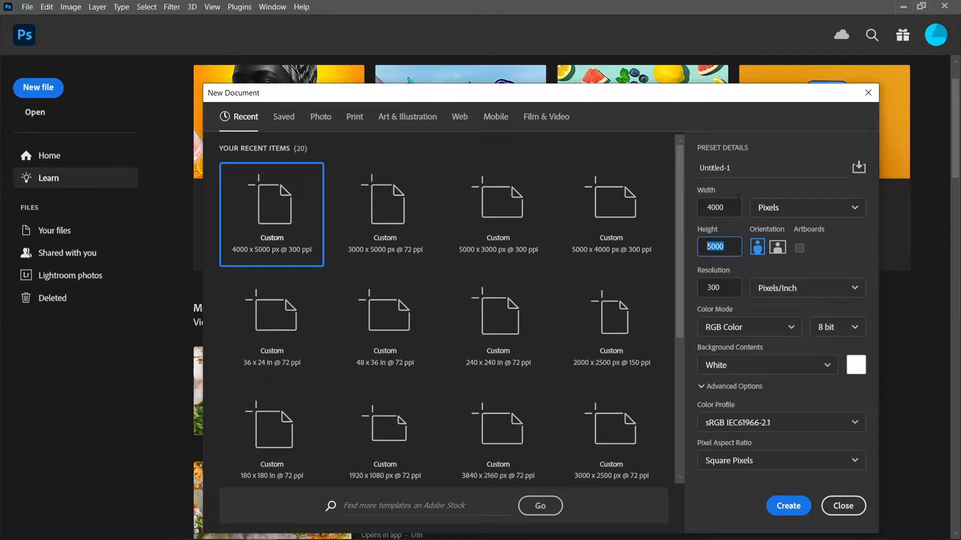
# Create a new 4000 x 5000 px document at a resolution of 72 pixels/inch
pyautogui.press('Tab')
pyautogui.write('72')
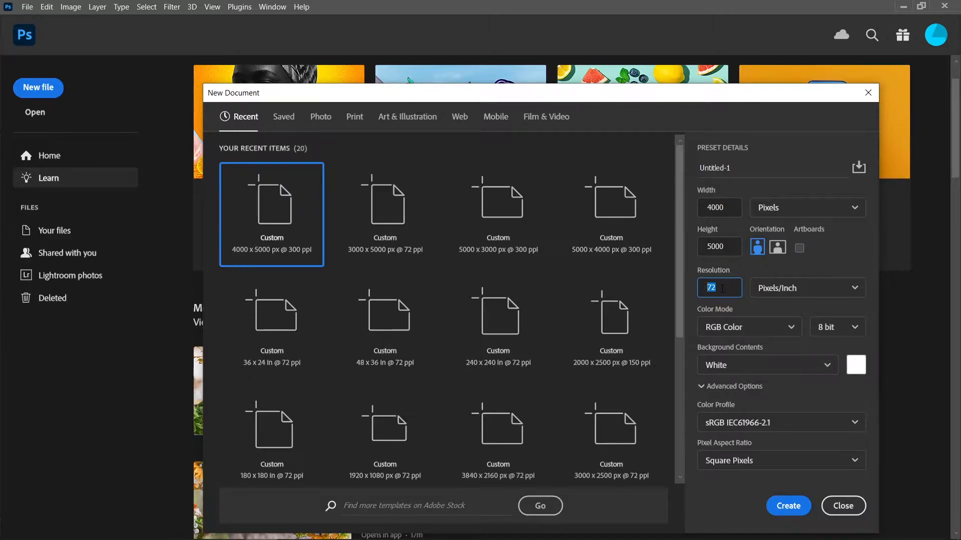
pyautogui.click(788, 506)
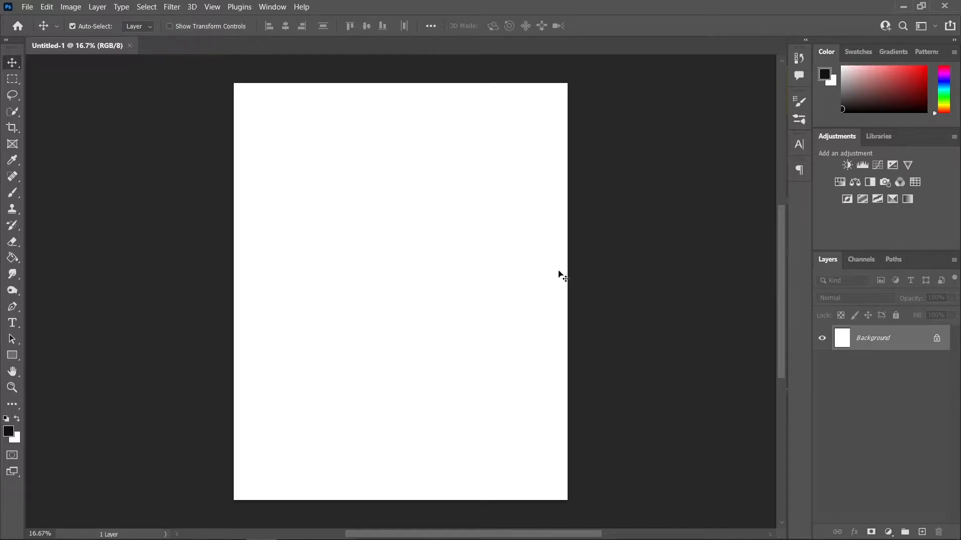
# Place the cyclist photo pexels-pixabay-161172.jpg from the Man on Bike folder and move it lower on the canvas
pyautogui.click(121, 529)
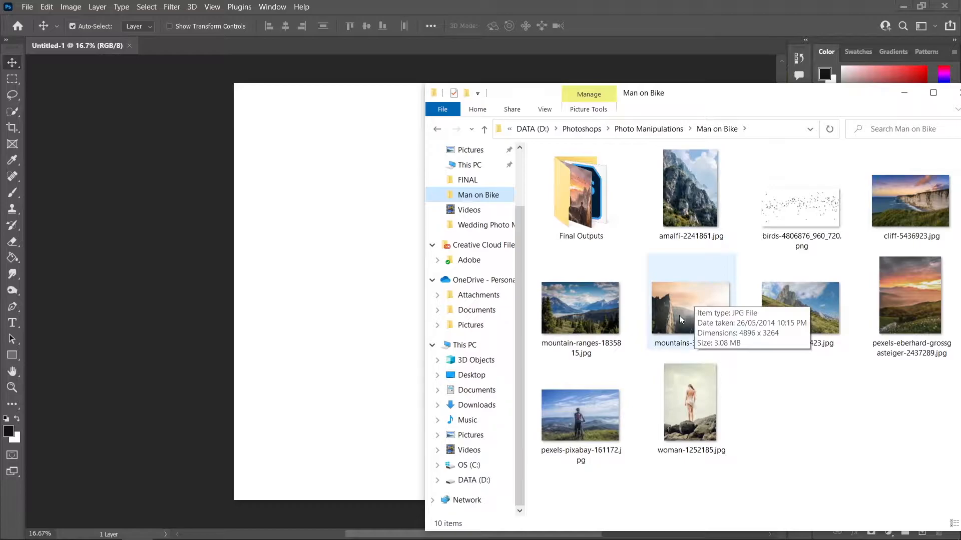
pyautogui.moveTo(590, 415); pyautogui.dragTo(426, 312)
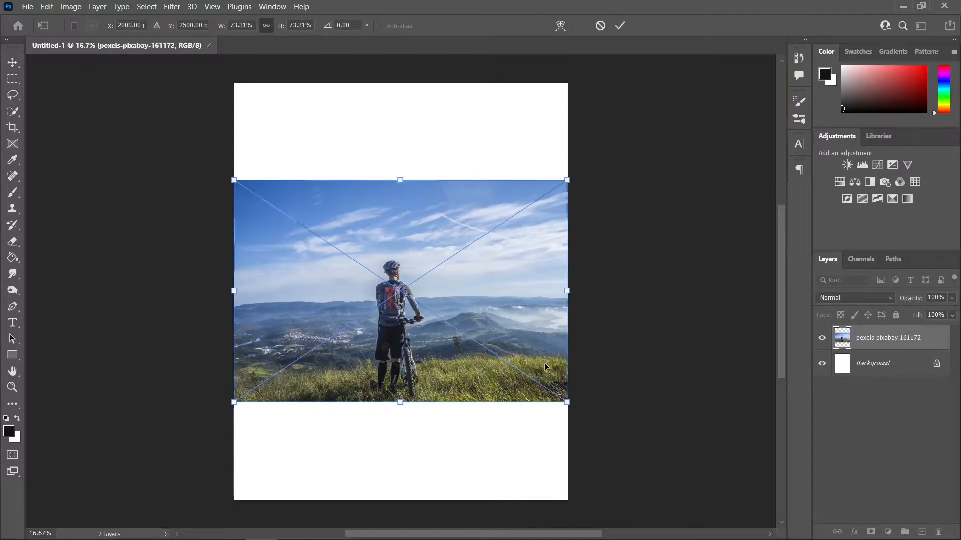
pyautogui.press('Return')
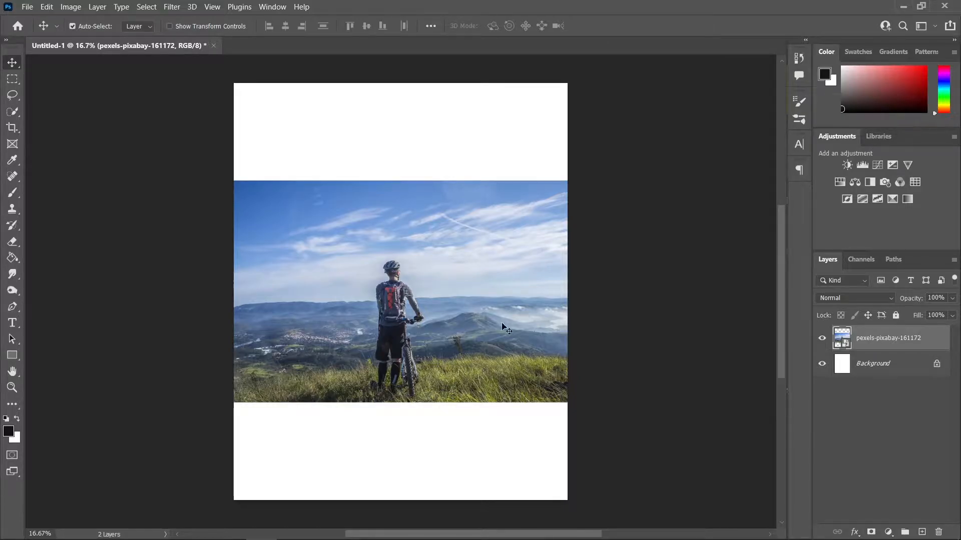
pyautogui.moveTo(399, 287); pyautogui.dragTo(397, 325)
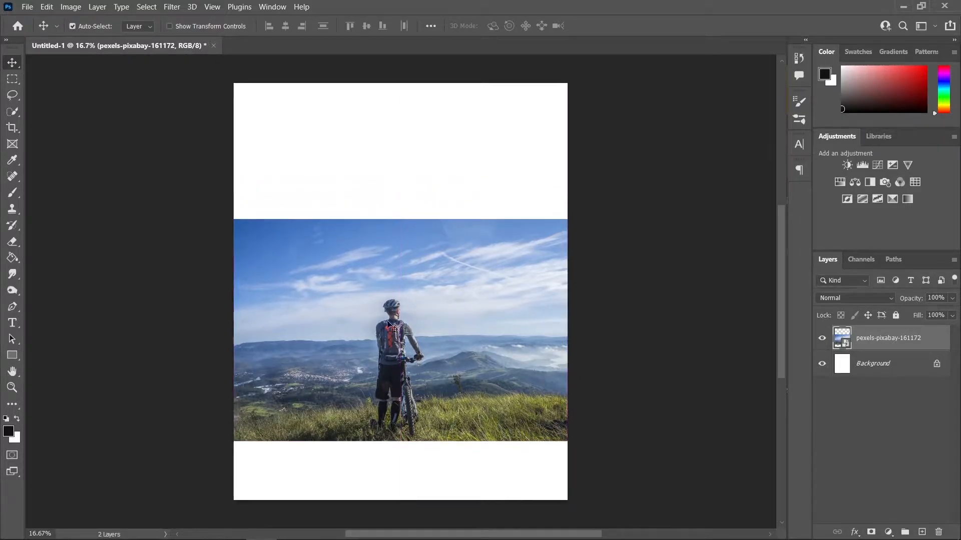
pyautogui.moveTo(462, 300); pyautogui.dragTo(465, 331)
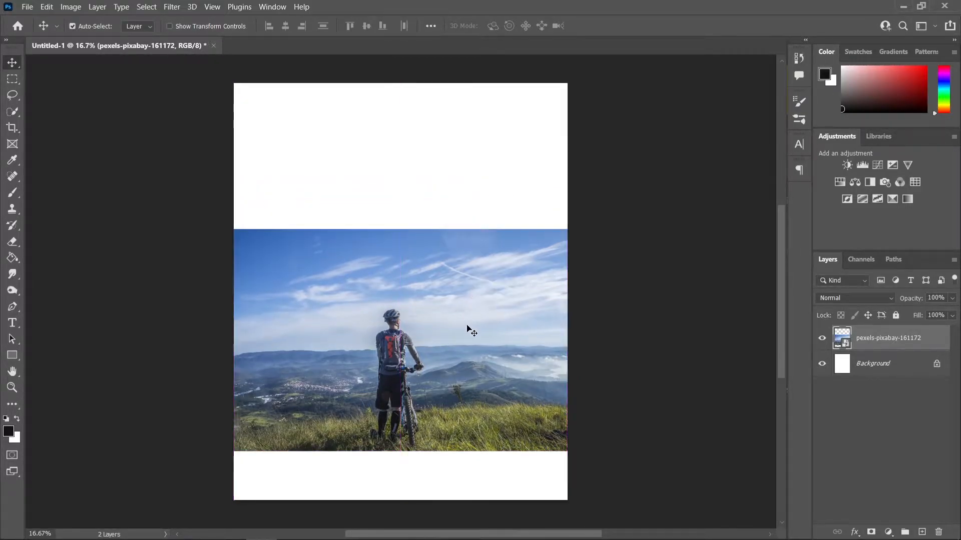
pyautogui.scroll(-1, 470, 308)
pyautogui.scroll(1, 465, 328)
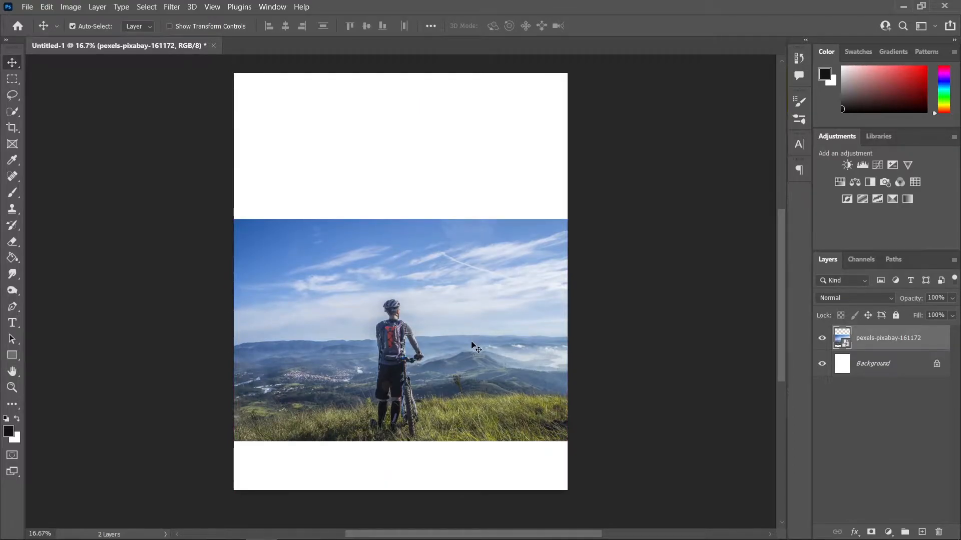
# Flip the placed cyclist photo horizontally with Free Transform
pyautogui.hotkey('ctrl', 't')
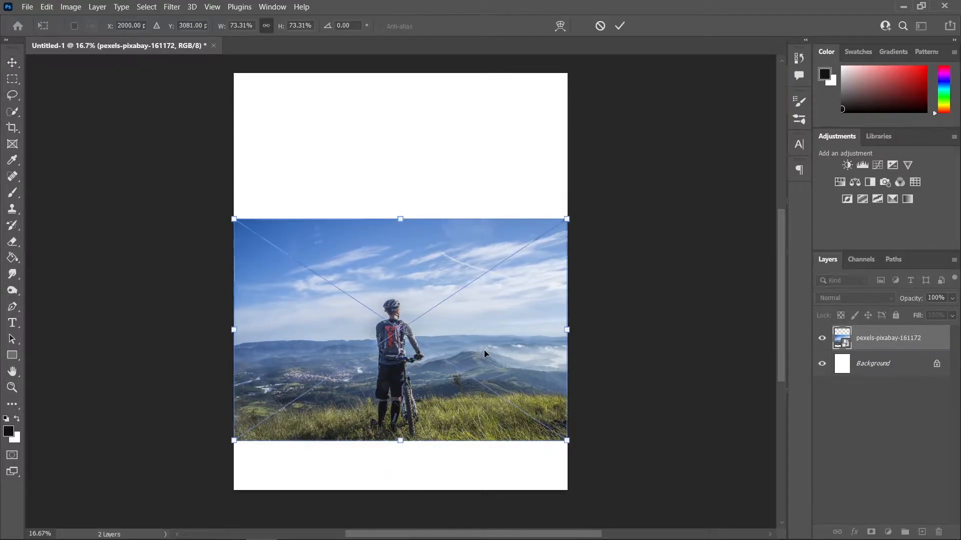
pyautogui.rightClick(509, 307)
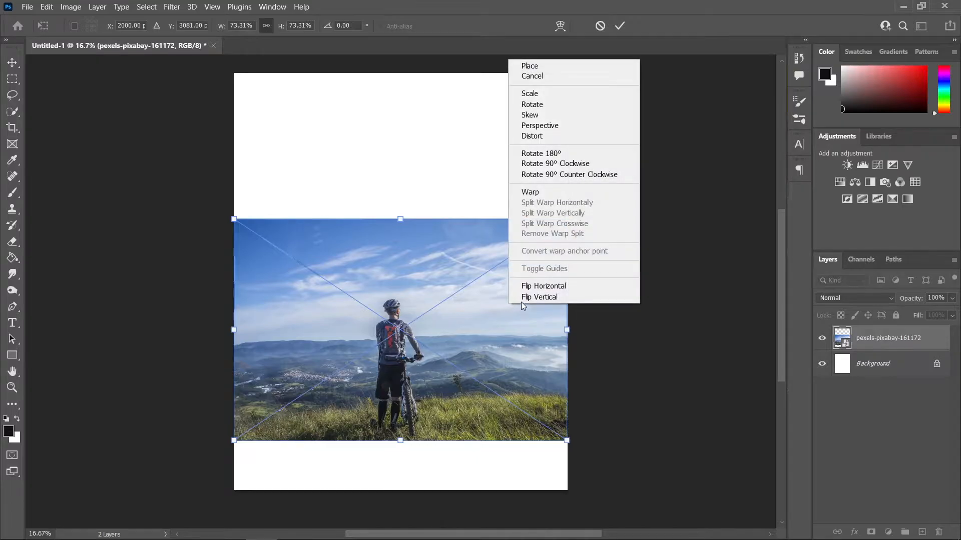
pyautogui.click(523, 285)
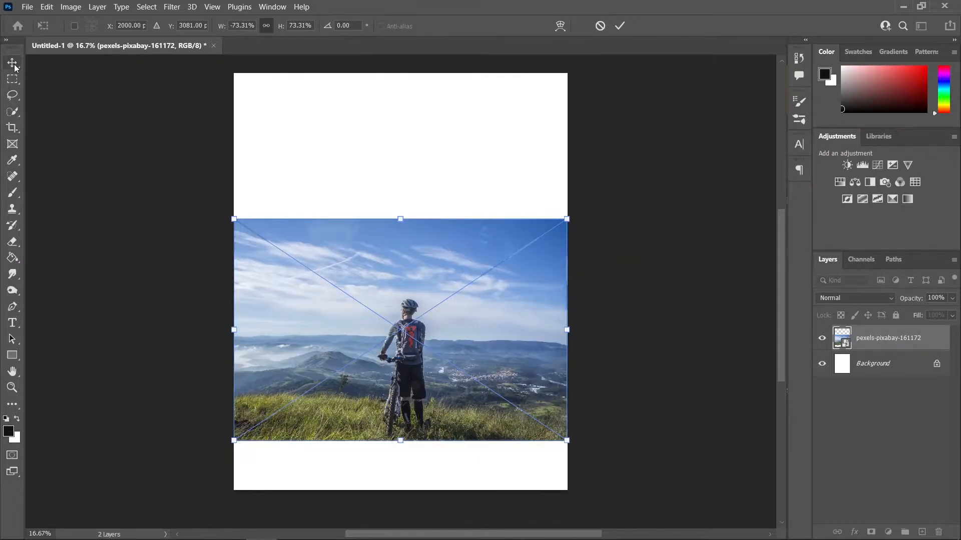
pyautogui.rightClick(14, 61)
pyautogui.press('Return')
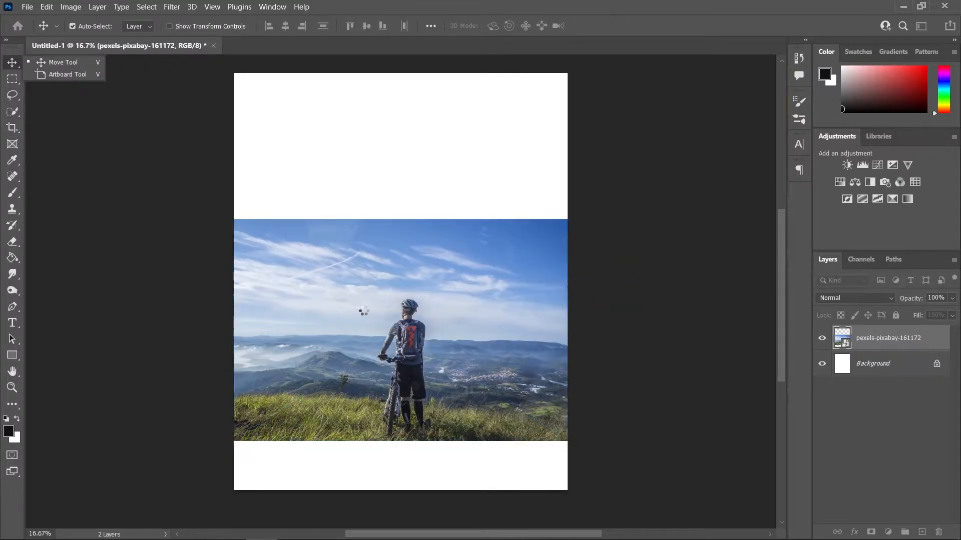
# Select the cyclist and his bike automatically with Select Subject and inspect the selection edges
pyautogui.scroll(-4, 360, 307)
pyautogui.scroll(6, 408, 321)
pyautogui.scroll(1, 438, 274)
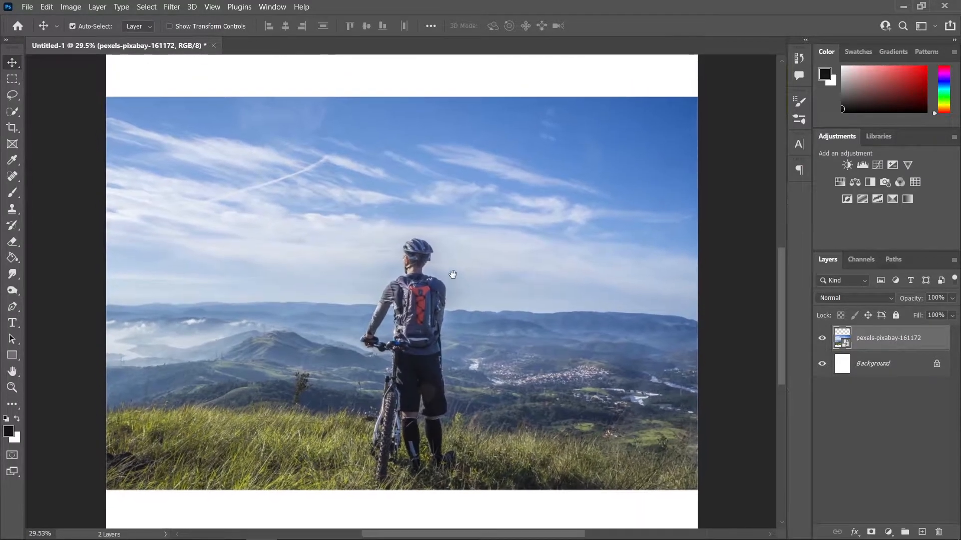
pyautogui.scroll(2, 408, 355)
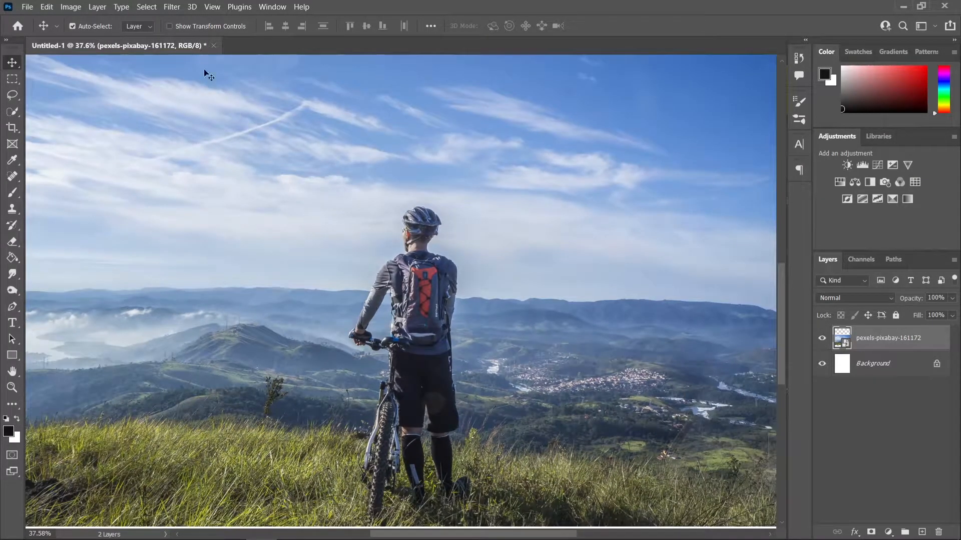
pyautogui.click(143, 9)
pyautogui.click(181, 141)
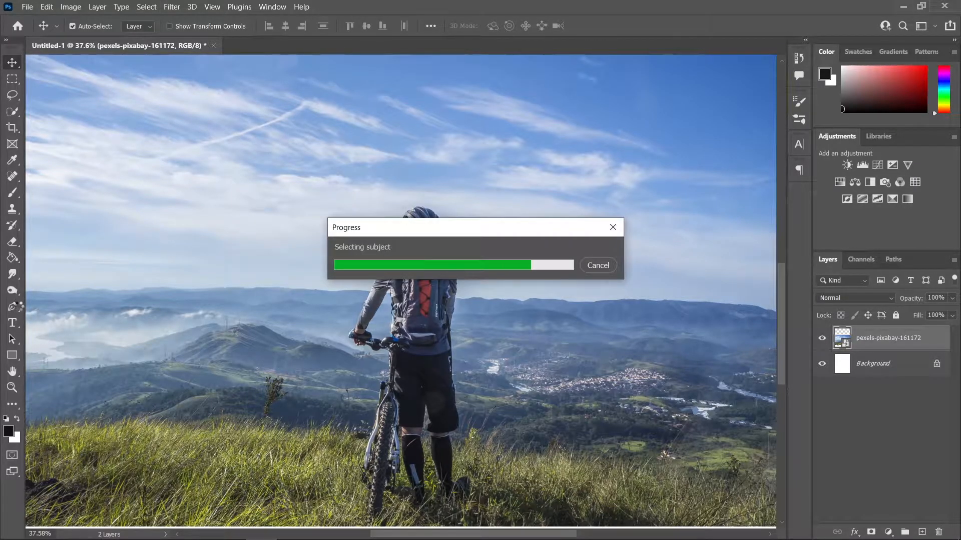
pyautogui.scroll(-1, 414, 244)
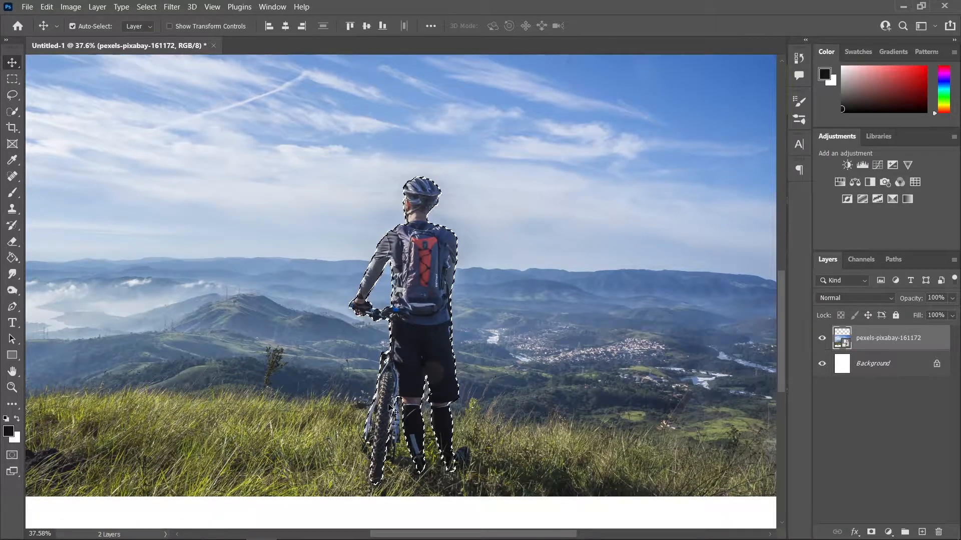
pyautogui.scroll(1, 415, 243)
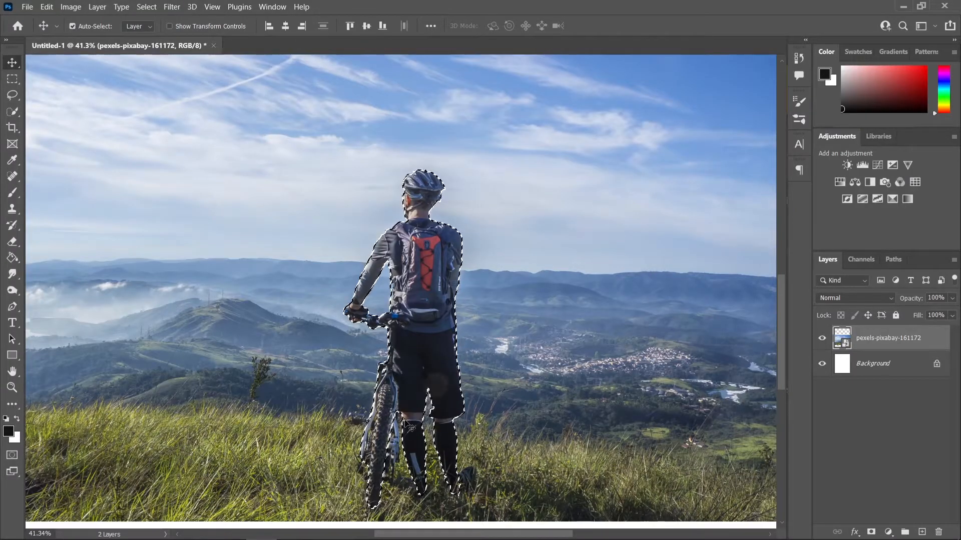
pyautogui.scroll(-1, 415, 417)
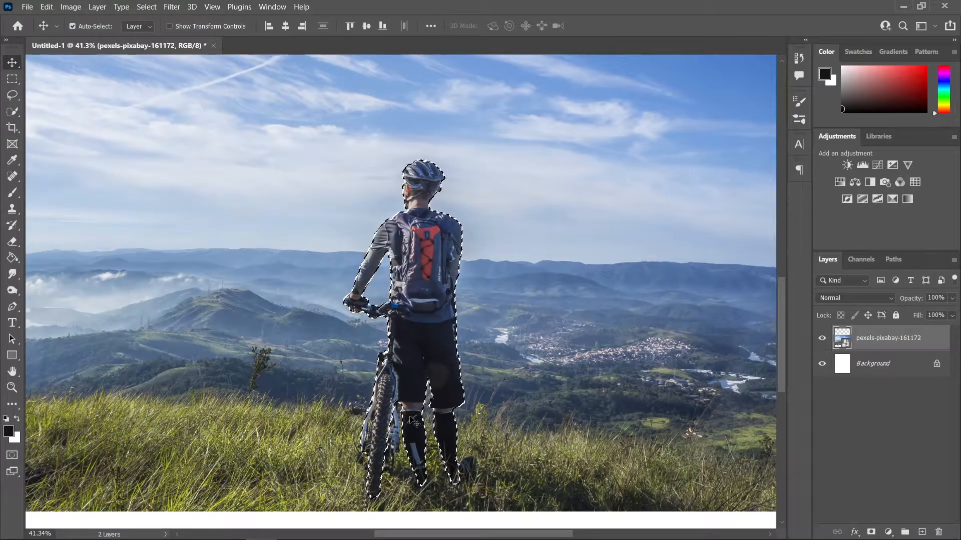
# Check the cyclist selection in Select and Mask and accept it
pyautogui.click(147, 7)
pyautogui.click(193, 174)
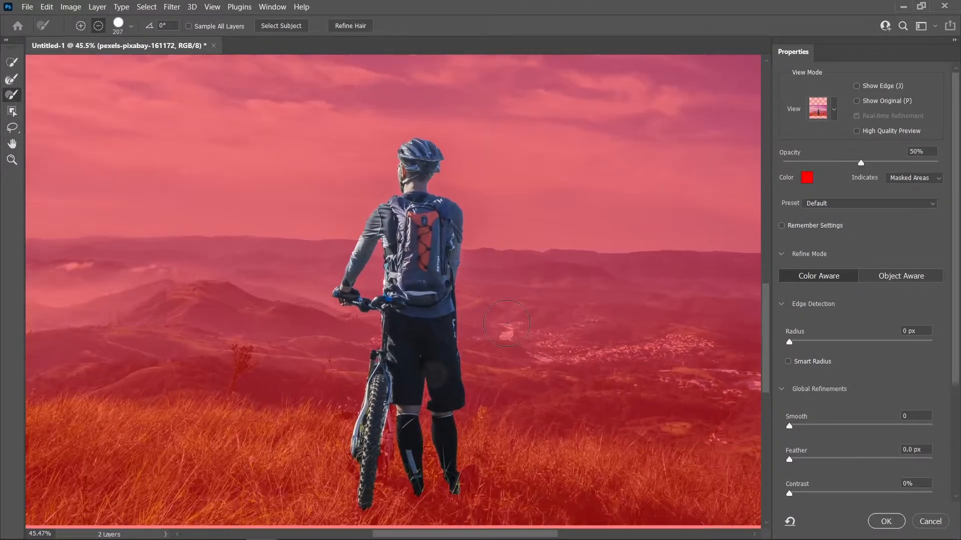
pyautogui.scroll(-2, 439, 404)
pyautogui.scroll(-1, 439, 403)
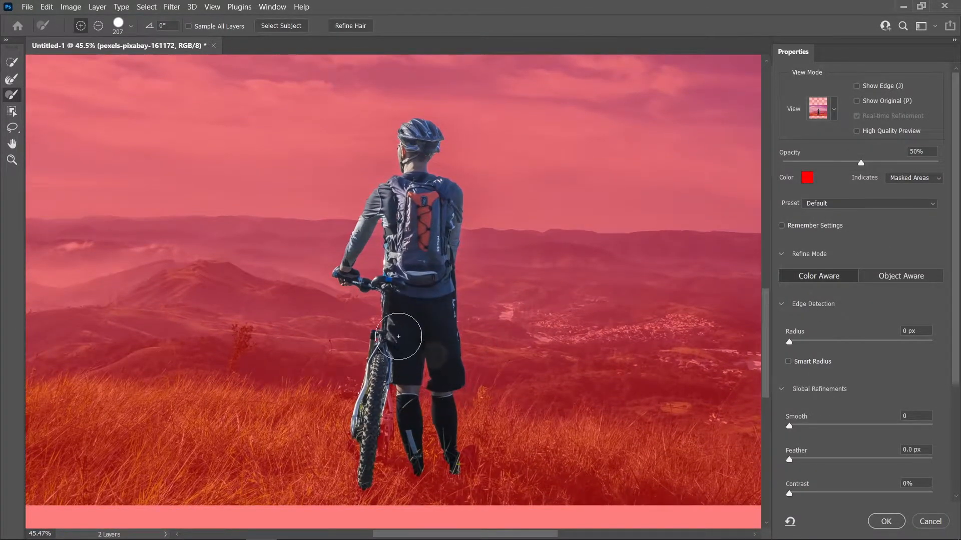
pyautogui.scroll(-2, 455, 309)
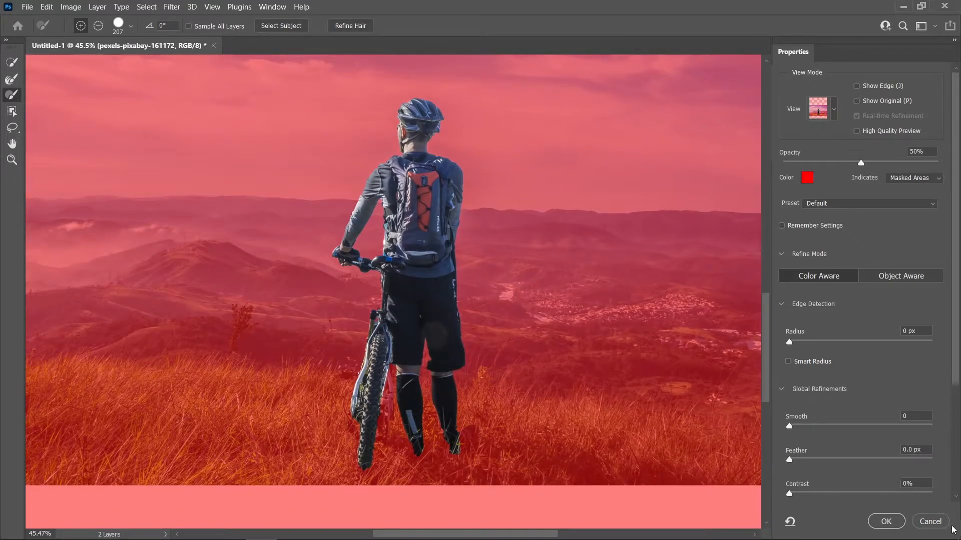
pyautogui.click(886, 522)
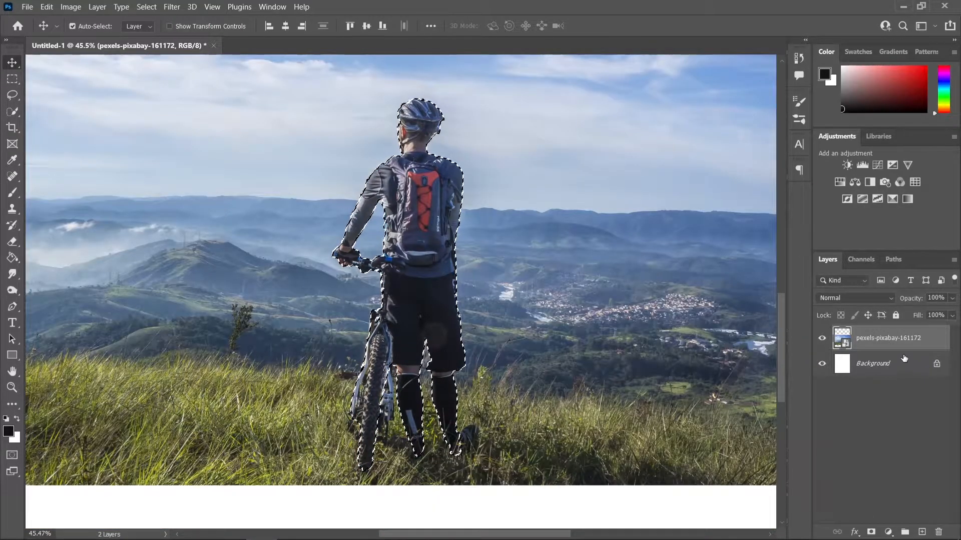
# Add a layer mask from the selection to isolate the cyclist and bike from the photo's background
pyautogui.click(871, 531)
pyautogui.scroll(-2, 458, 380)
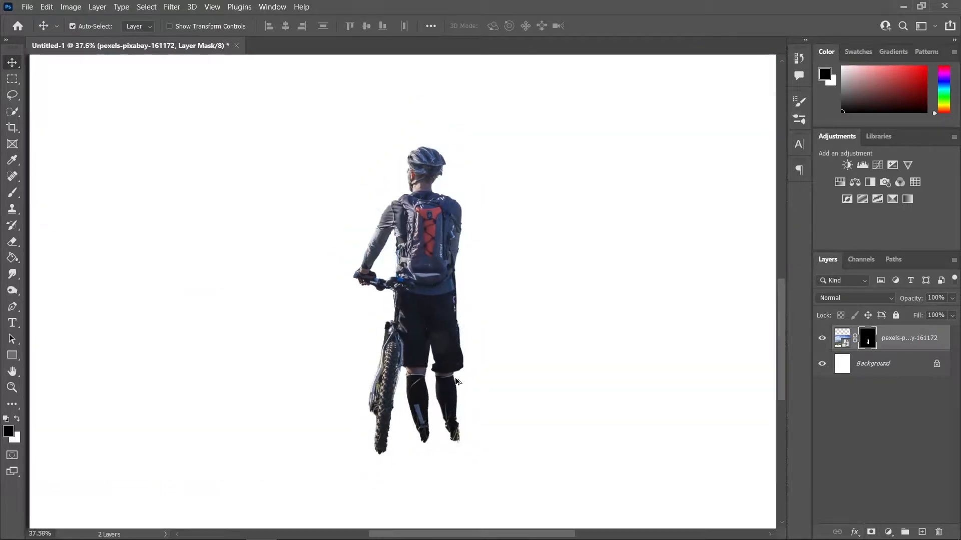
pyautogui.scroll(-1, 461, 381)
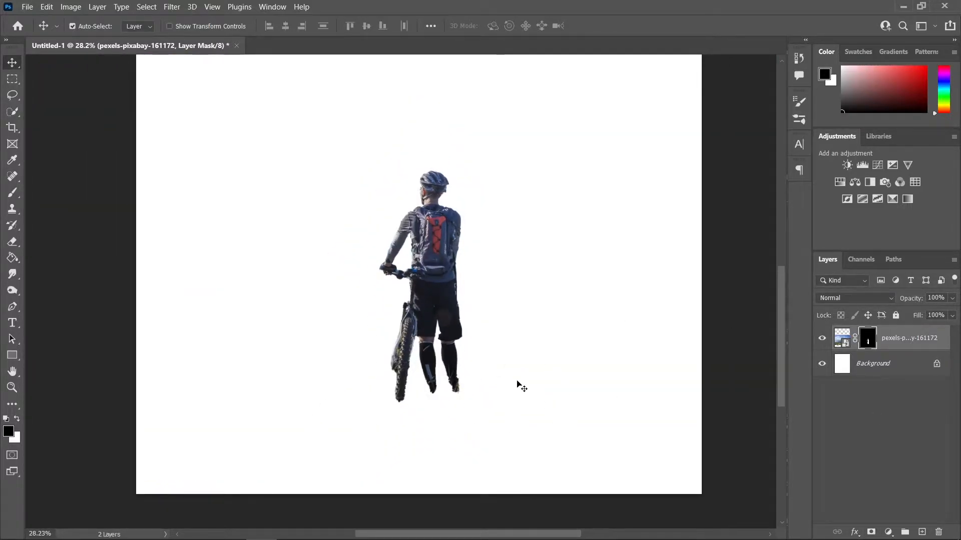
pyautogui.scroll(2, 432, 383)
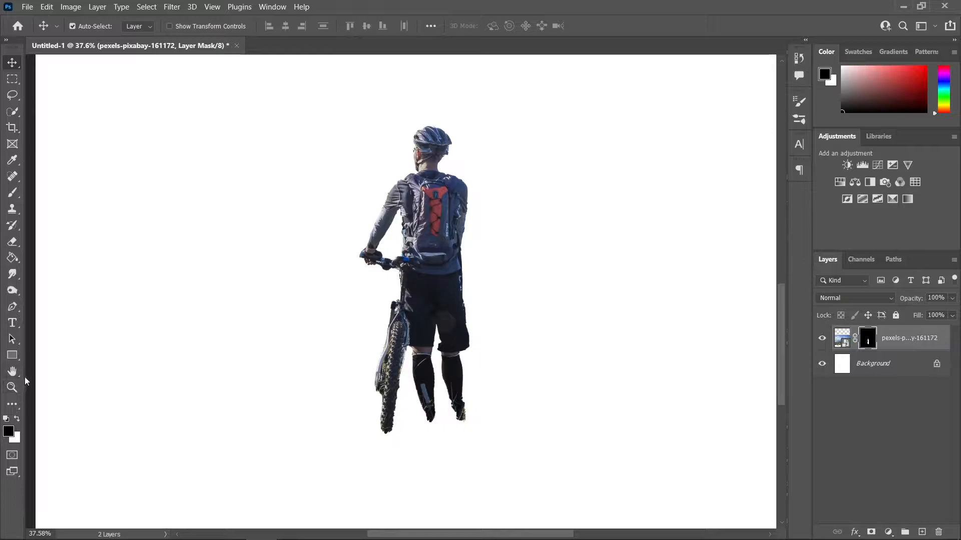
# Paint white on the layer mask with a soft brush of about 549 px to reveal grass around the feet and wheel
pyautogui.press('b')
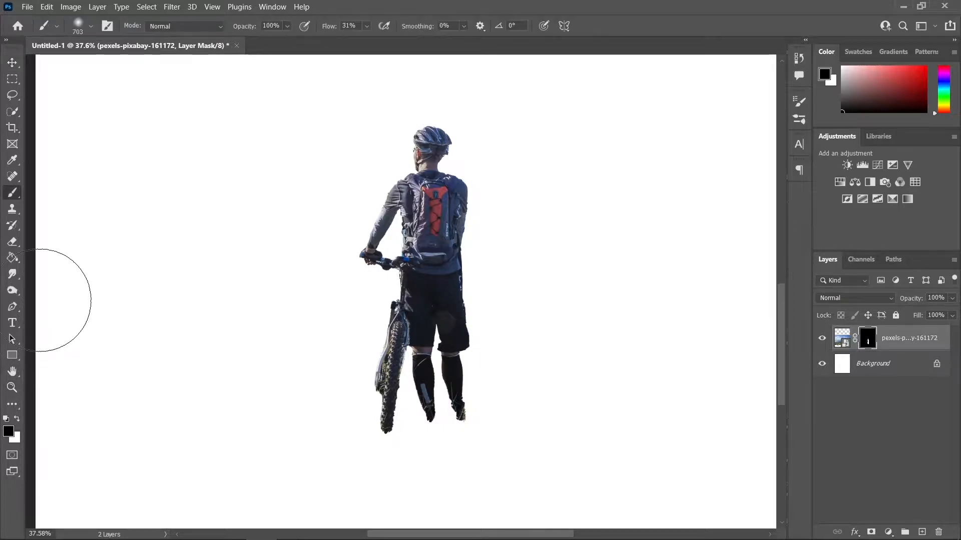
pyautogui.click(18, 421)
pyautogui.press('x')
pyautogui.press('x')
pyautogui.keyDown('alt'); pyautogui.rightClick(474, 394); pyautogui.keyUp('alt')
pyautogui.moveTo(432, 411)
pyautogui.mouseDown()
pyautogui.moveTo(423, 428)
pyautogui.moveTo(373, 433)
pyautogui.moveTo(422, 428)
pyautogui.moveTo(301, 422)
pyautogui.mouseUp()
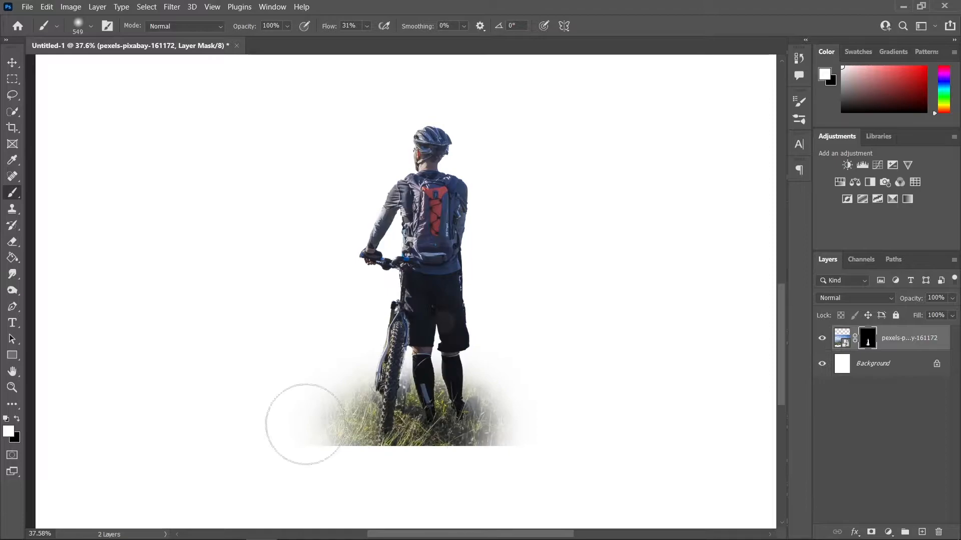
# Paint black on the mask with a soft brush of about 520 px to fade the grass patch's hard lower edge
pyautogui.click(18, 419)
pyautogui.keyDown('alt'); pyautogui.rightClick(503, 422); pyautogui.keyUp('alt')
pyautogui.moveTo(466, 473)
pyautogui.mouseDown()
pyautogui.moveTo(498, 470)
pyautogui.moveTo(400, 470)
pyautogui.mouseUp()
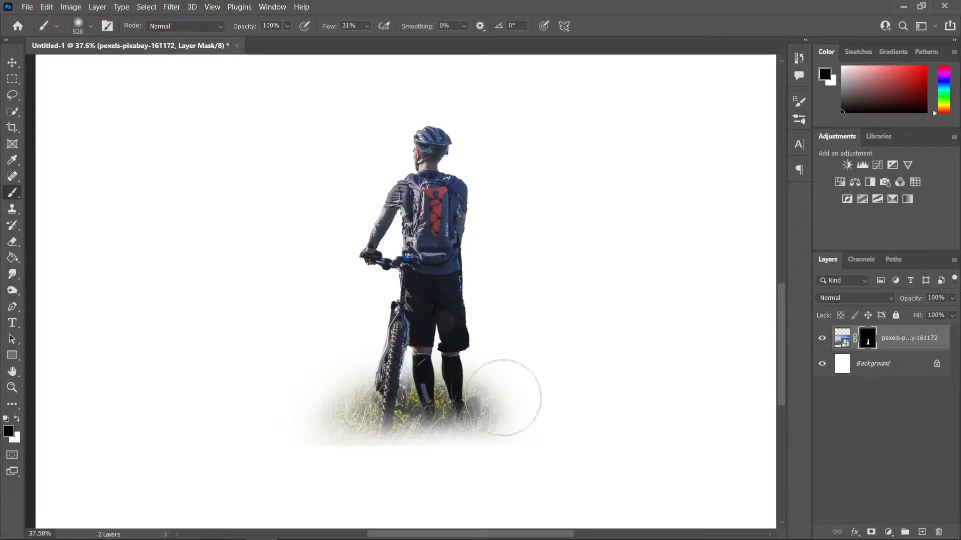
# Refine the grass patch on the mask with smaller white and black brush strokes, and set the brush flow to 24%
pyautogui.keyDown('alt'); pyautogui.rightClick(486, 401); pyautogui.keyUp('alt')
pyautogui.scroll(1, 426, 439)
pyautogui.keyDown('alt'); pyautogui.rightClick(425, 439); pyautogui.keyUp('alt')
pyautogui.keyDown('alt'); pyautogui.rightClick(424, 439); pyautogui.keyUp('alt')
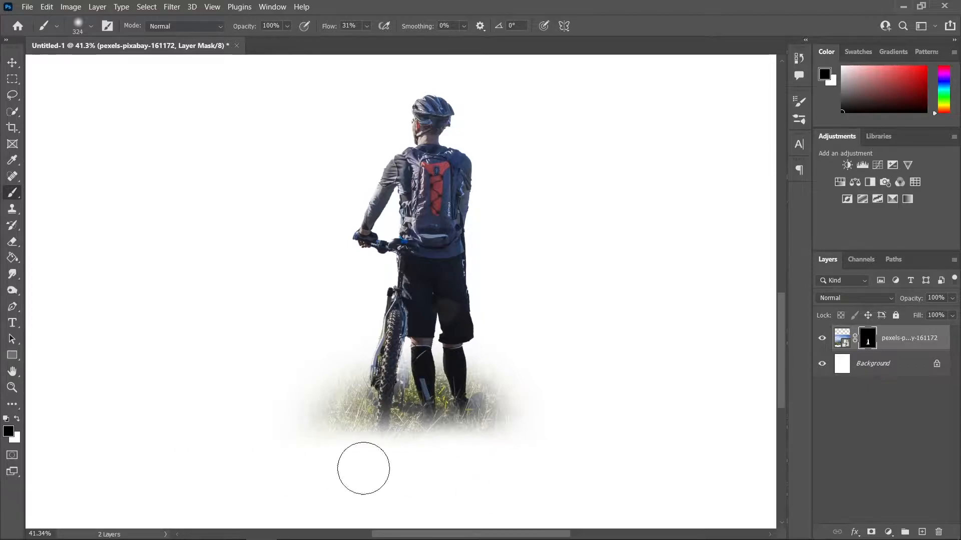
pyautogui.keyDown('alt'); pyautogui.rightClick(434, 407); pyautogui.keyUp('alt')
pyautogui.press('x')
pyautogui.moveTo(350, 416); pyautogui.dragTo(481, 415)
pyautogui.press('x')
pyautogui.moveTo(289, 462); pyautogui.dragTo(459, 461)
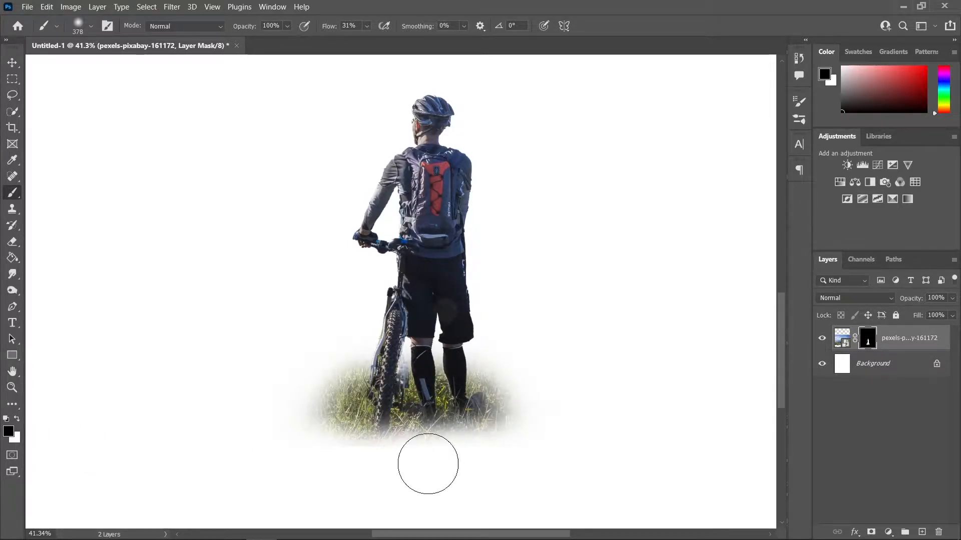
pyautogui.click(368, 27)
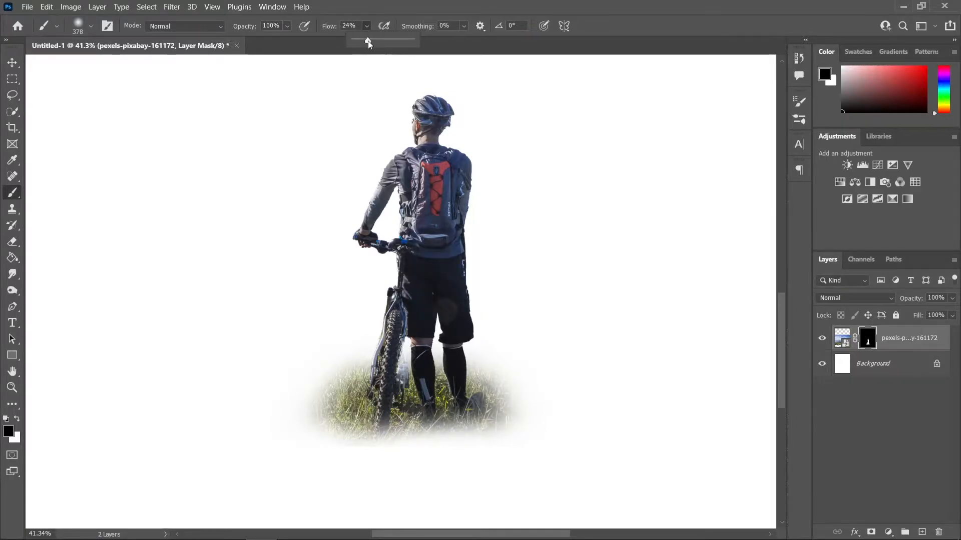
pyautogui.scroll(-2, 495, 360)
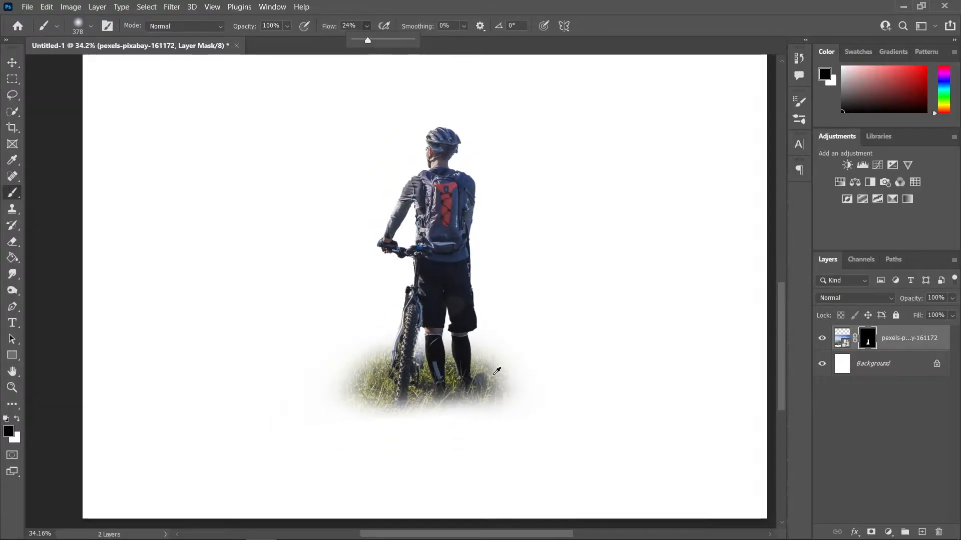
# Rename the masked cyclist layer as Man
pyautogui.press('v')
pyautogui.scroll(-10, 492, 374)
pyautogui.doubleClick(890, 338)
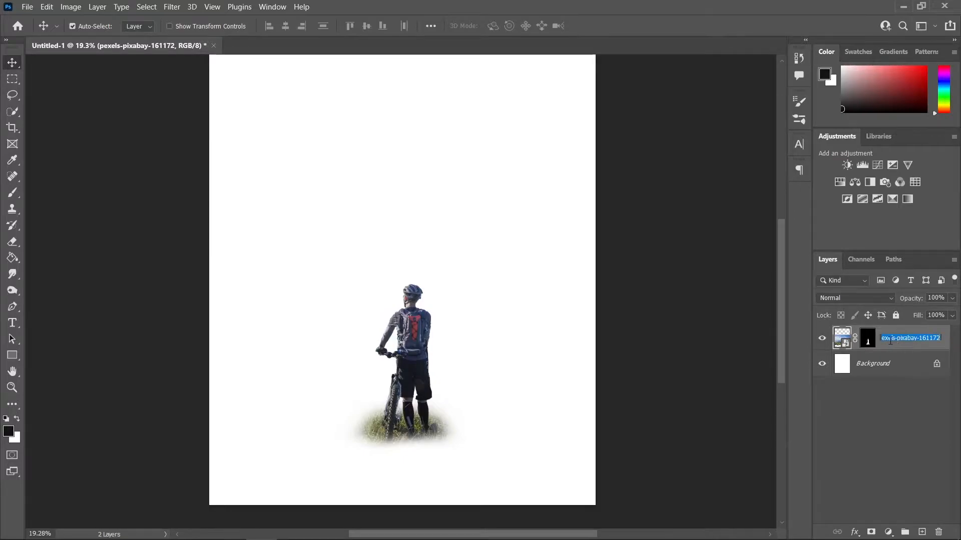
pyautogui.press('BackSpace')
pyautogui.press('Return')
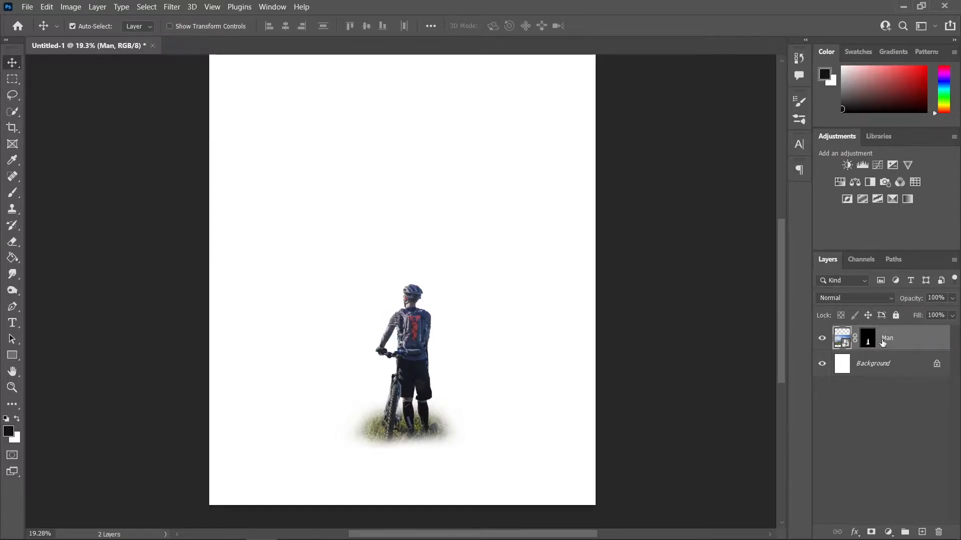
# Enlarge the Man layer with Free Transform and position it in the lower-right part of the canvas
pyautogui.hotkey('ctrl', 't')
pyautogui.moveTo(401, 179); pyautogui.dragTo(402, 101)
pyautogui.moveTo(393, 299); pyautogui.dragTo(490, 357)
pyautogui.moveTo(251, 328); pyautogui.dragTo(122, 326)
pyautogui.moveTo(453, 446); pyautogui.dragTo(495, 402)
pyautogui.moveTo(164, 283); pyautogui.dragTo(202, 286)
pyautogui.moveTo(483, 327); pyautogui.dragTo(461, 334)
pyautogui.press('Return')
pyautogui.scroll(-1, 469, 291)
pyautogui.moveTo(501, 365)
pyautogui.mouseDown()
pyautogui.moveTo(492, 344)
pyautogui.moveTo(504, 367)
pyautogui.mouseUp()
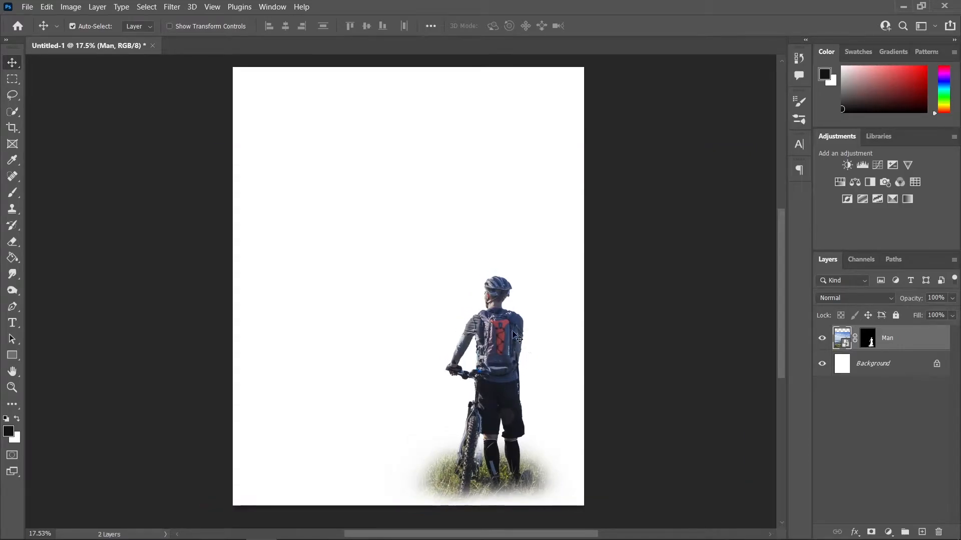
# Place cliff-5436923.jpg from the Man on Bike folder into the composition and enlarge it to nearly the canvas width
pyautogui.click(137, 536)
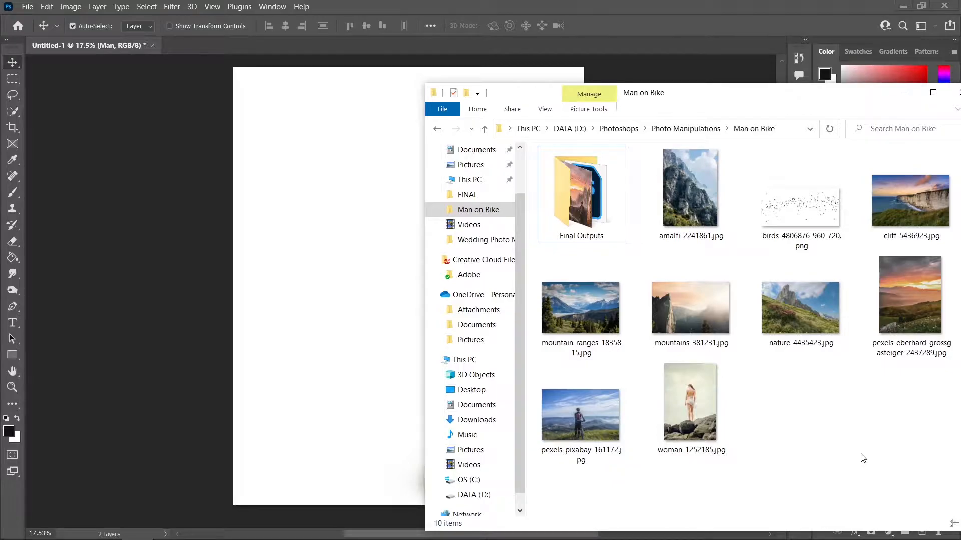
pyautogui.moveTo(808, 95); pyautogui.dragTo(781, 96)
pyautogui.moveTo(866, 204); pyautogui.dragTo(418, 259)
pyautogui.scroll(-1, 380, 261)
pyautogui.moveTo(346, 269); pyautogui.dragTo(253, 275)
pyautogui.moveTo(479, 274); pyautogui.dragTo(592, 273)
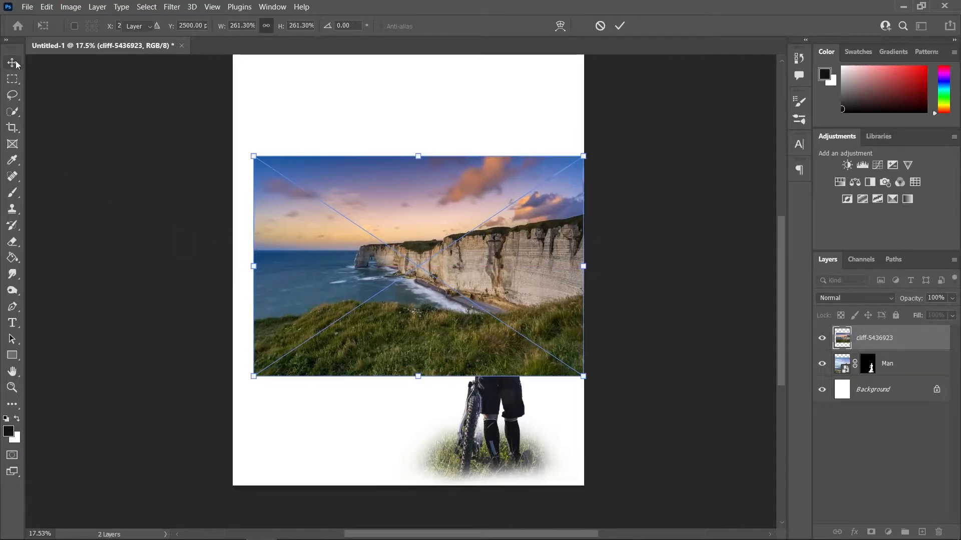
pyautogui.press('Return')
# Shift the cliff image slightly left so that both of its side edges lie inside the canvas
pyautogui.scroll(2, 465, 210)
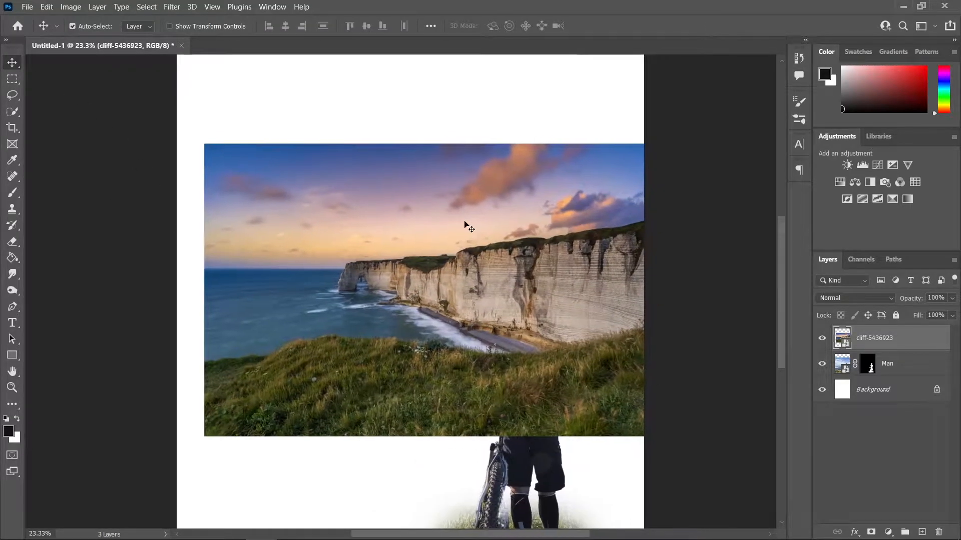
pyautogui.press('l')
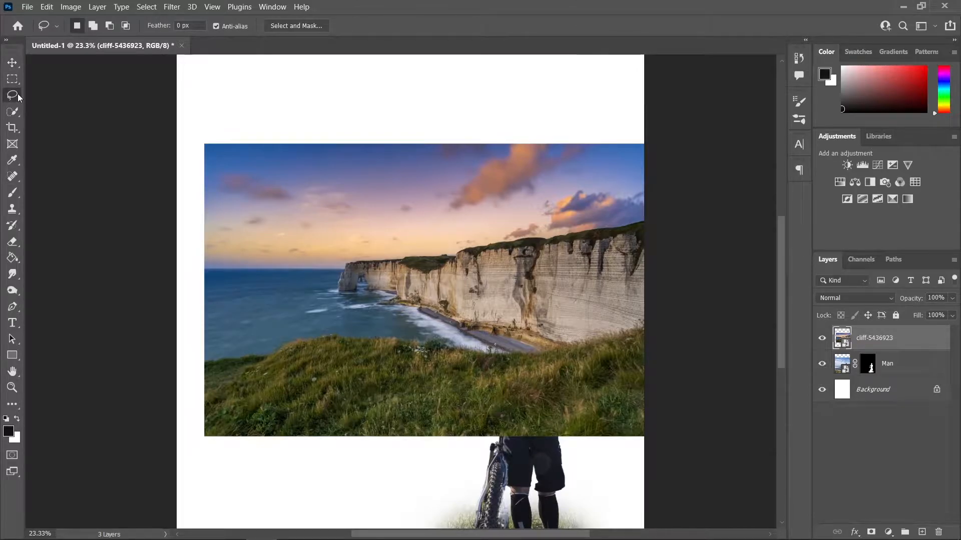
pyautogui.rightClick(19, 98)
pyautogui.click(54, 95)
pyautogui.scroll(1, 513, 377)
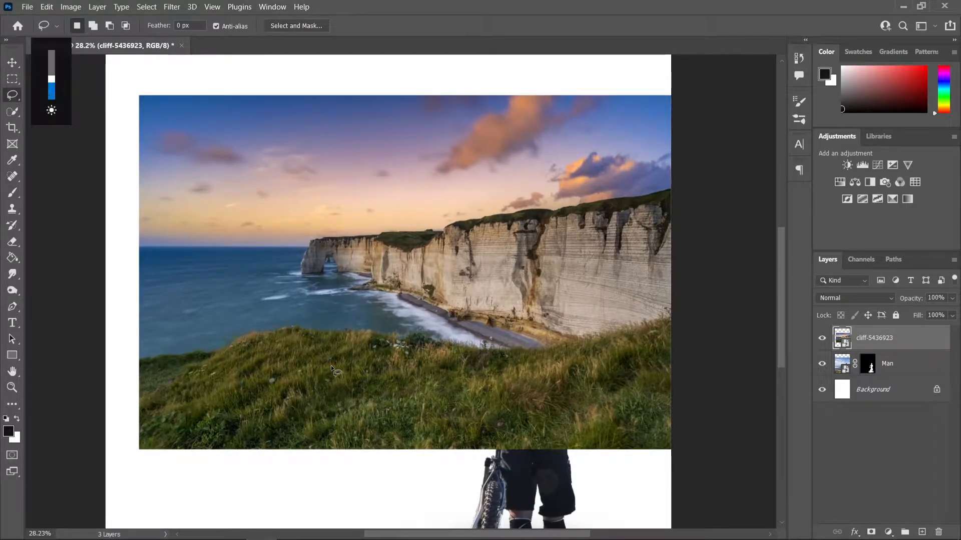
pyautogui.hscroll(1, 391, 362)
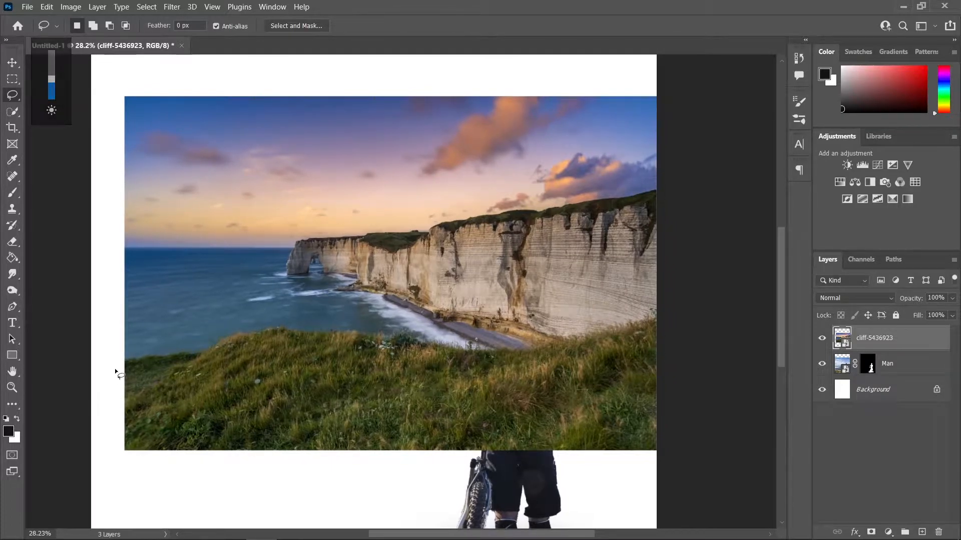
pyautogui.press('v')
pyautogui.moveTo(468, 292); pyautogui.dragTo(442, 292)
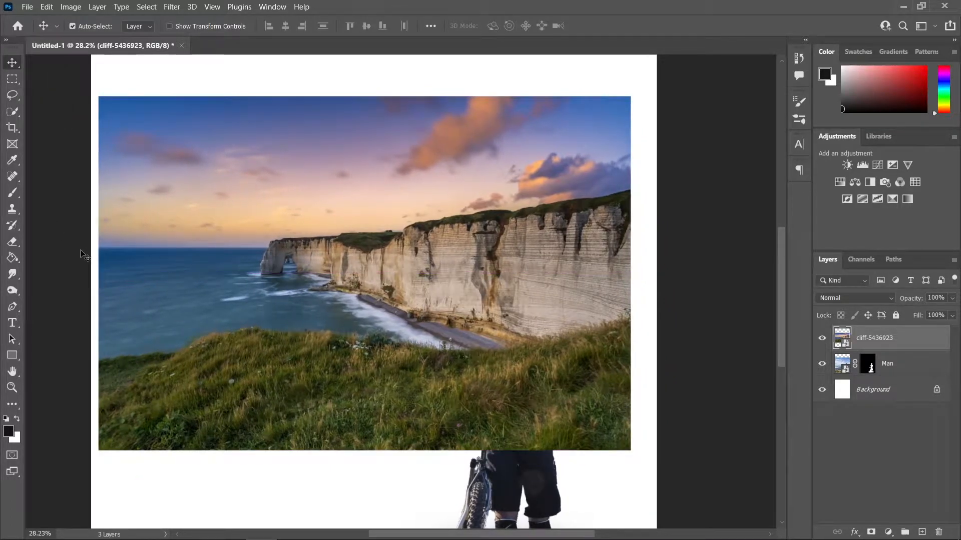
# Draw a Lasso selection around the grassy foreground of the cliff image, following the grass's upper edge and enclosing the image's lower corners
pyautogui.press('l')
pyautogui.moveTo(92, 367); pyautogui.dragTo(163, 358)
pyautogui.moveTo(235, 337); pyautogui.dragTo(489, 357)
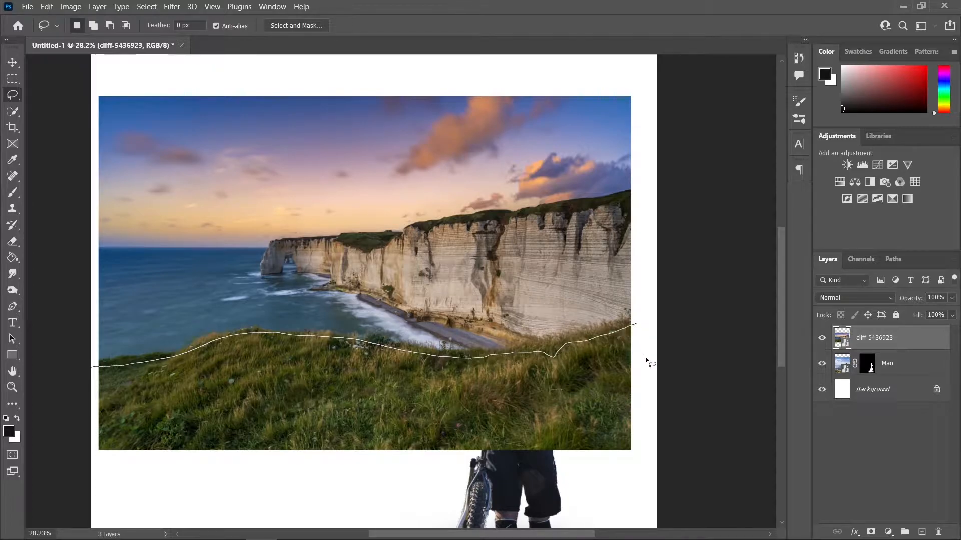
pyautogui.moveTo(609, 472)
pyautogui.mouseDown()
pyautogui.moveTo(514, 482)
pyautogui.moveTo(106, 459)
pyautogui.moveTo(82, 439)
pyautogui.moveTo(97, 369)
pyautogui.mouseUp()
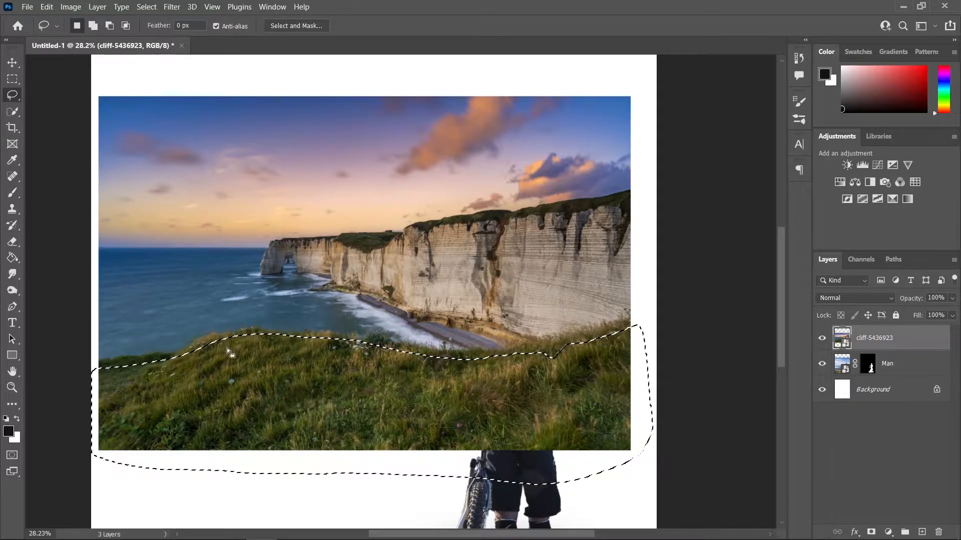
# Open the selection in Select and Mask and refine the grass's upper edge with the Refine Edge Brush at size 135
pyautogui.click(147, 7)
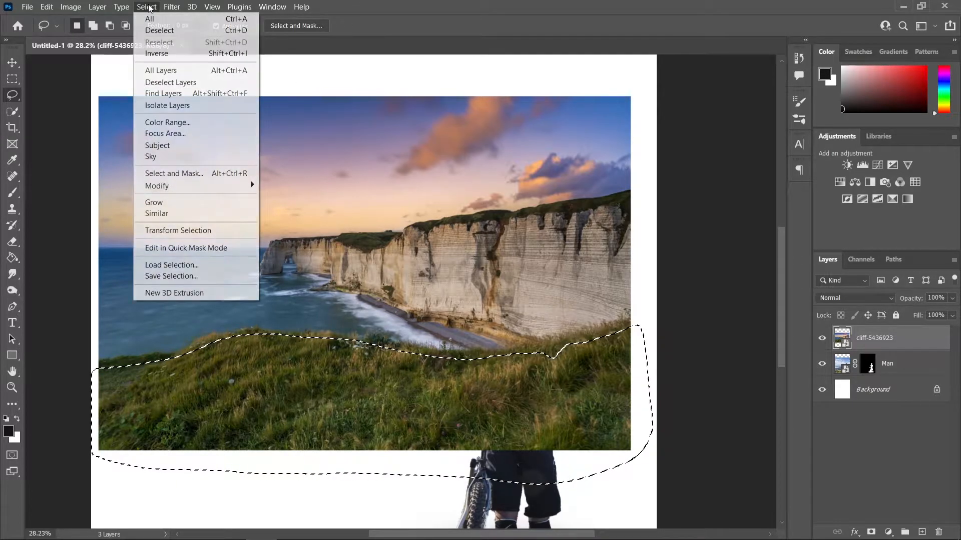
pyautogui.click(185, 173)
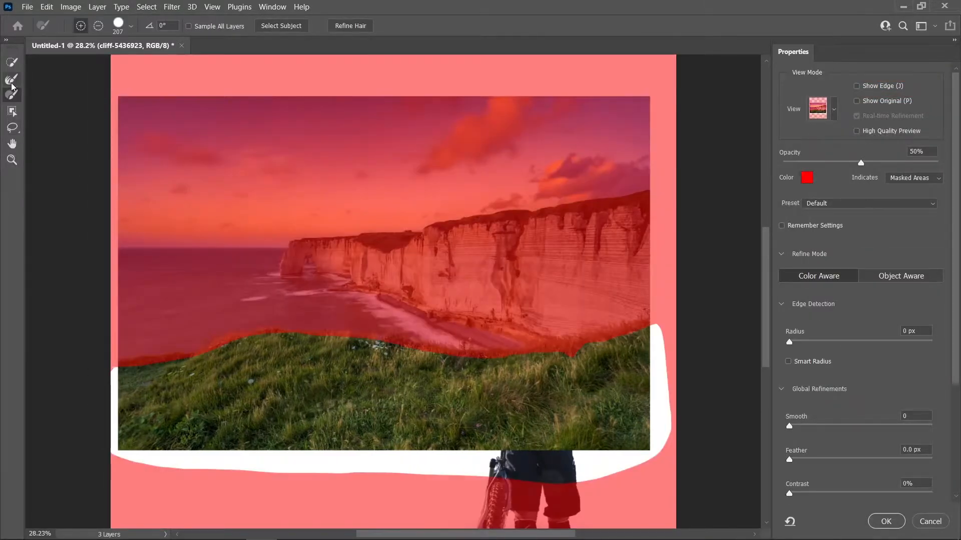
pyautogui.click(12, 79)
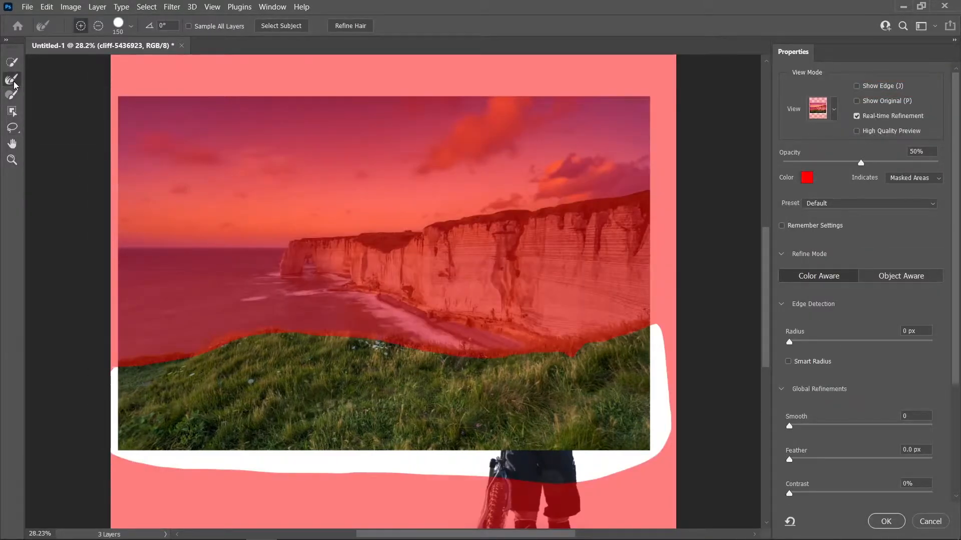
pyautogui.scroll(1, 260, 363)
pyautogui.moveTo(238, 361); pyautogui.dragTo(240, 361)
pyautogui.moveTo(104, 366); pyautogui.dragTo(121, 357)
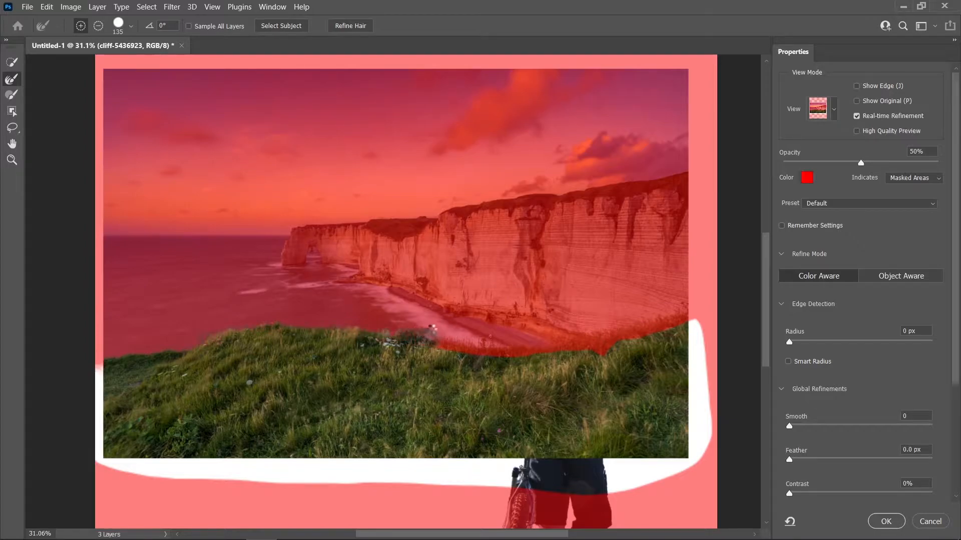
pyautogui.moveTo(432, 322); pyautogui.dragTo(415, 320)
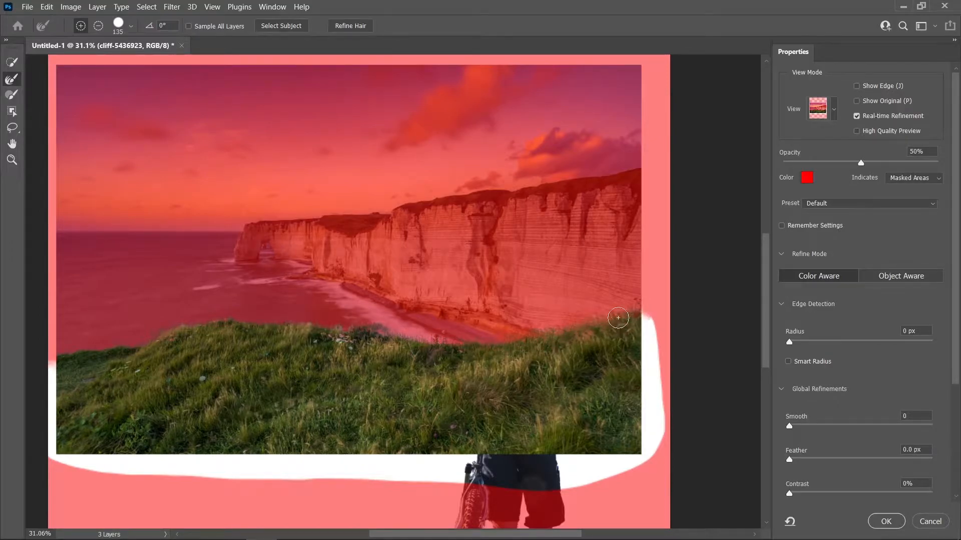
pyautogui.scroll(-1, 530, 364)
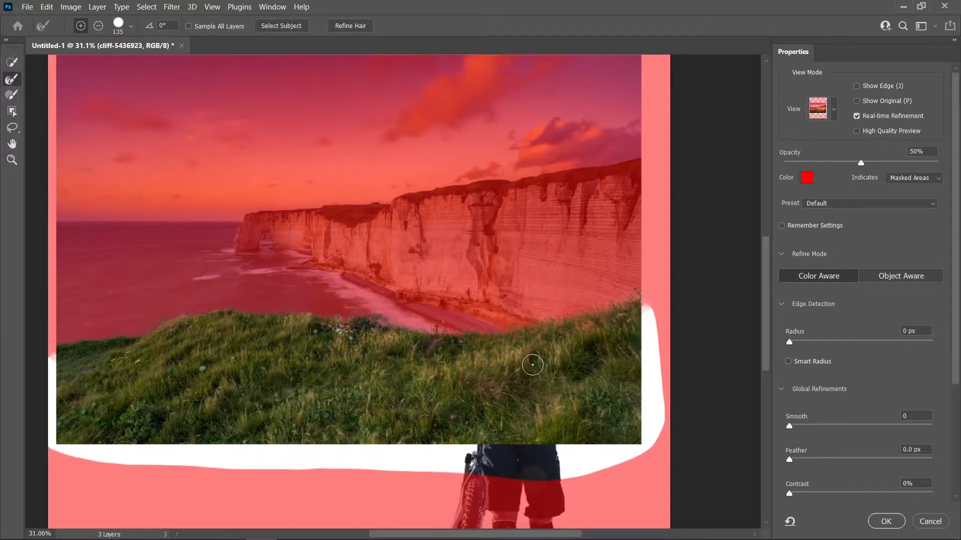
# Paint the partly masked grass areas back into the selection with the Brush at size 180, and apply the refined selection
pyautogui.scroll(8, 577, 336)
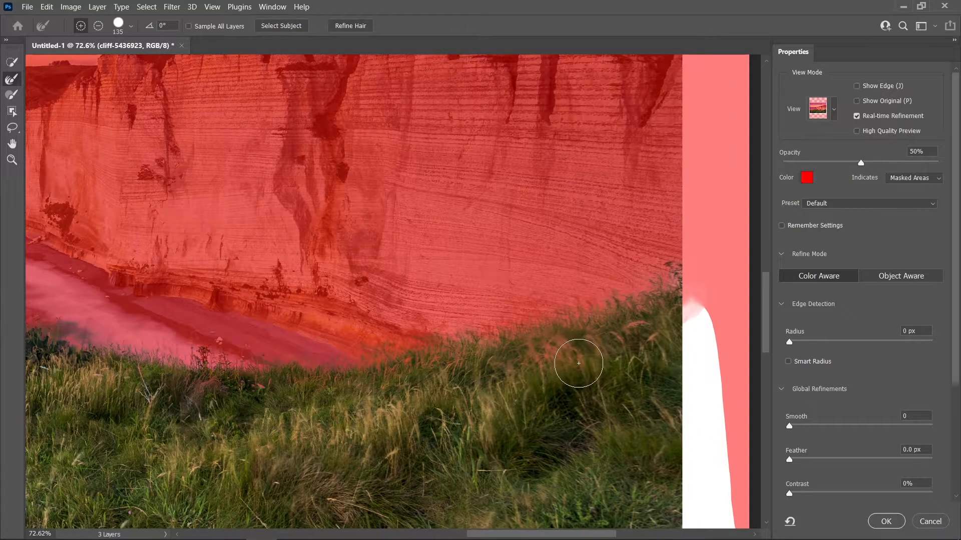
pyautogui.click(12, 95)
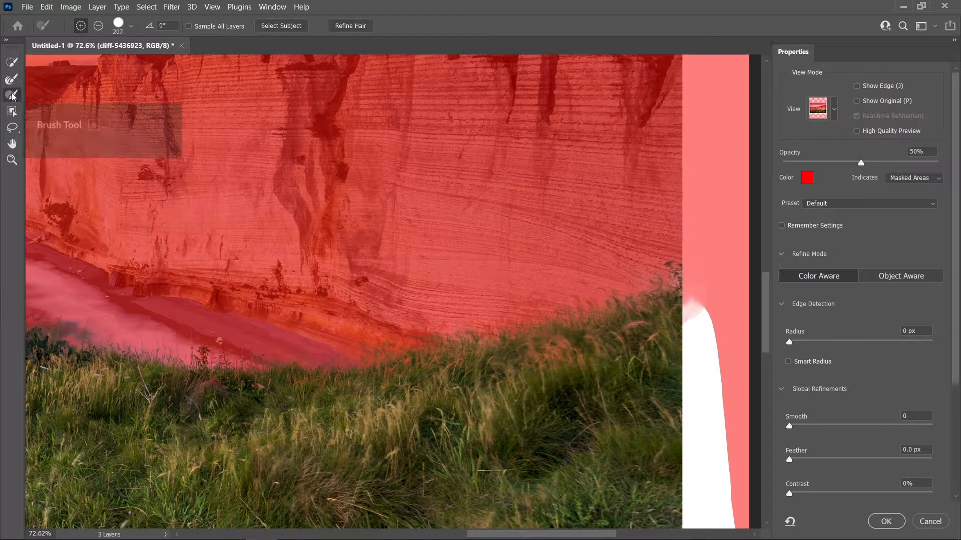
pyautogui.keyDown('alt'); pyautogui.rightClick(592, 381); pyautogui.keyUp('alt')
pyautogui.moveTo(591, 361)
pyautogui.mouseDown()
pyautogui.moveTo(527, 380)
pyautogui.moveTo(603, 366)
pyautogui.mouseUp()
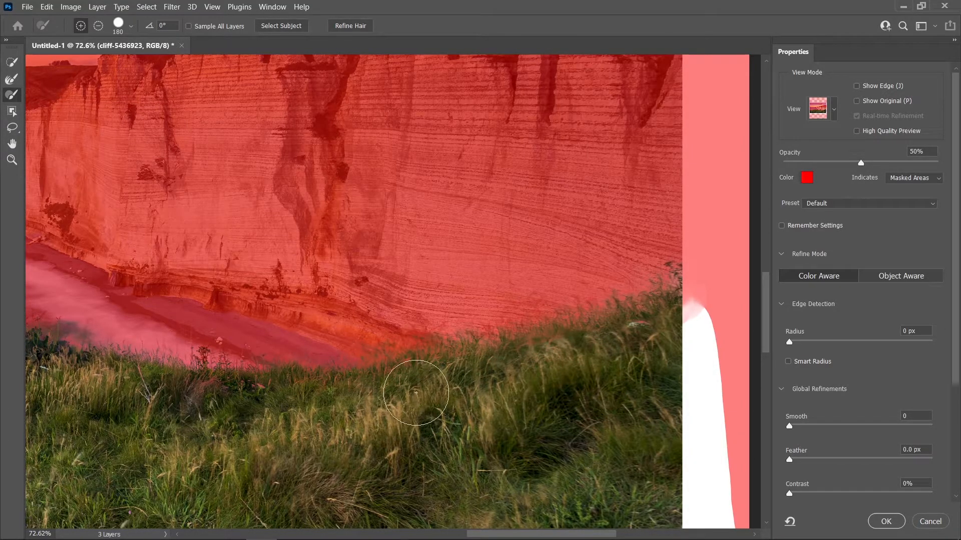
pyautogui.moveTo(277, 417)
pyautogui.mouseDown()
pyautogui.moveTo(616, 388)
pyautogui.moveTo(482, 397)
pyautogui.moveTo(547, 372)
pyautogui.mouseUp()
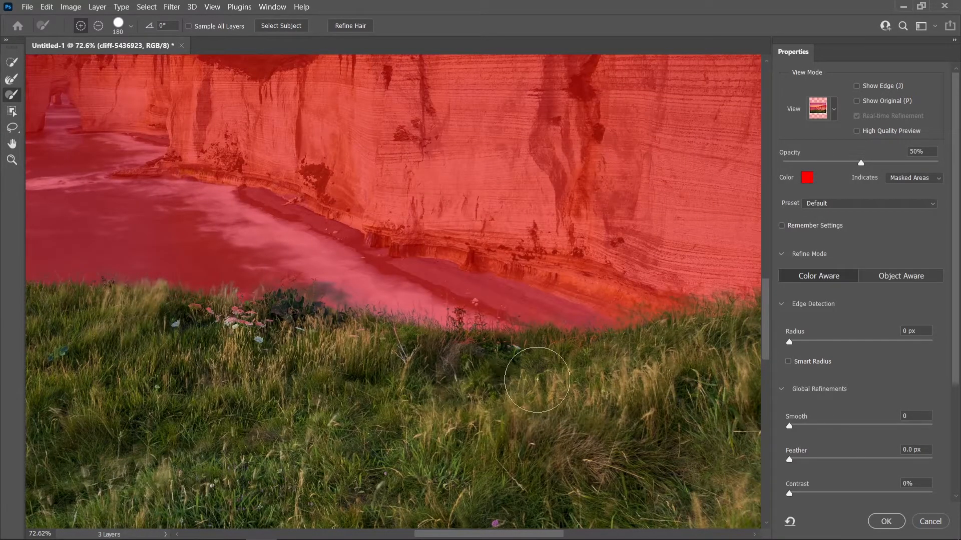
pyautogui.moveTo(238, 348)
pyautogui.mouseDown()
pyautogui.moveTo(221, 335)
pyautogui.moveTo(298, 349)
pyautogui.mouseUp()
pyautogui.scroll(-6, 335, 376)
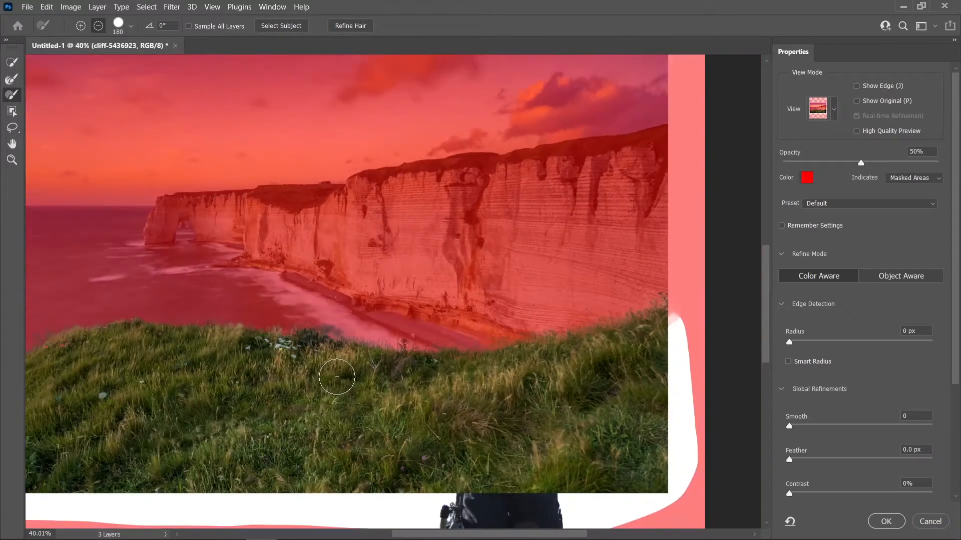
pyautogui.moveTo(497, 343); pyautogui.dragTo(553, 350)
pyautogui.click(886, 522)
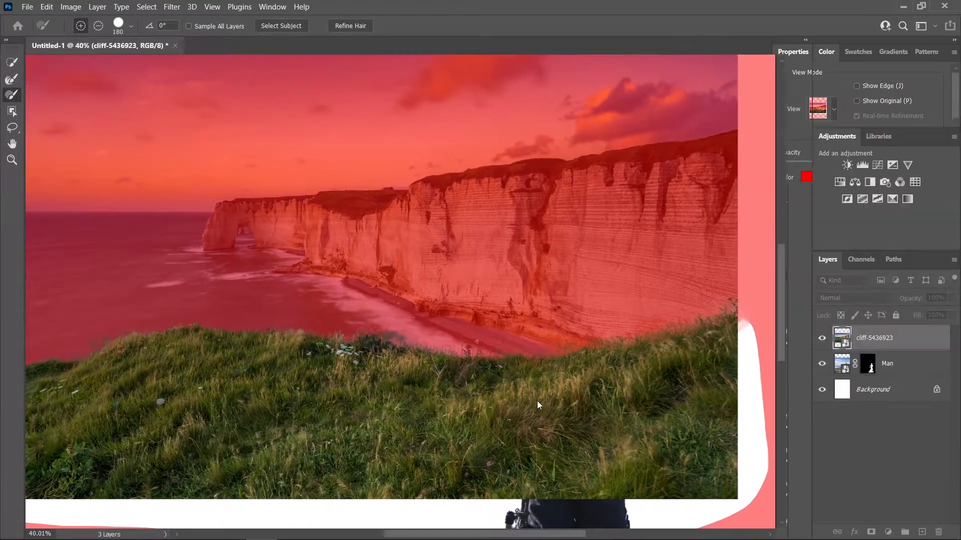
# Add a layer mask to the cliff-5436923 layer from the selection so that only the grass is kept
pyautogui.scroll(-2, 504, 383)
pyautogui.press('v')
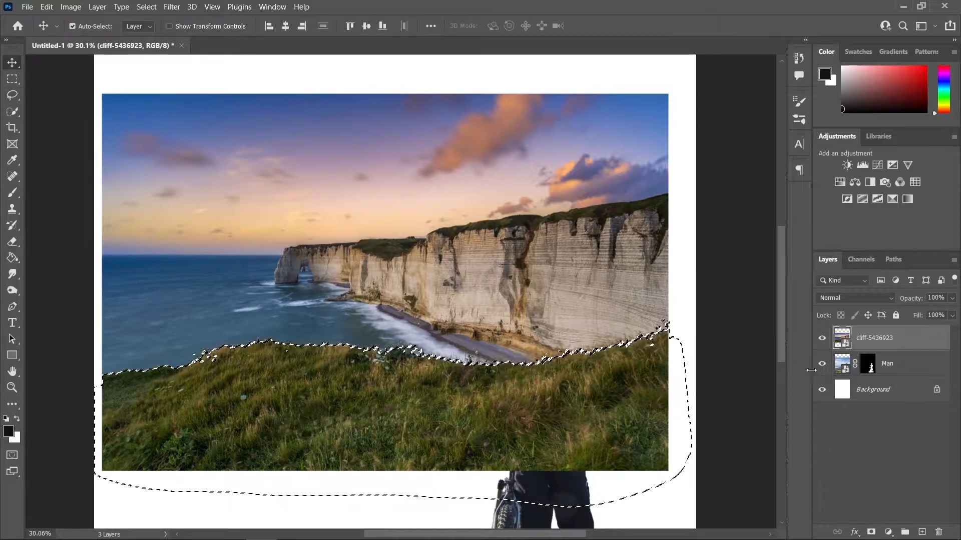
pyautogui.click(871, 533)
pyautogui.scroll(-1, 401, 302)
pyautogui.scroll(-2, 479, 372)
pyautogui.scroll(-1, 369, 324)
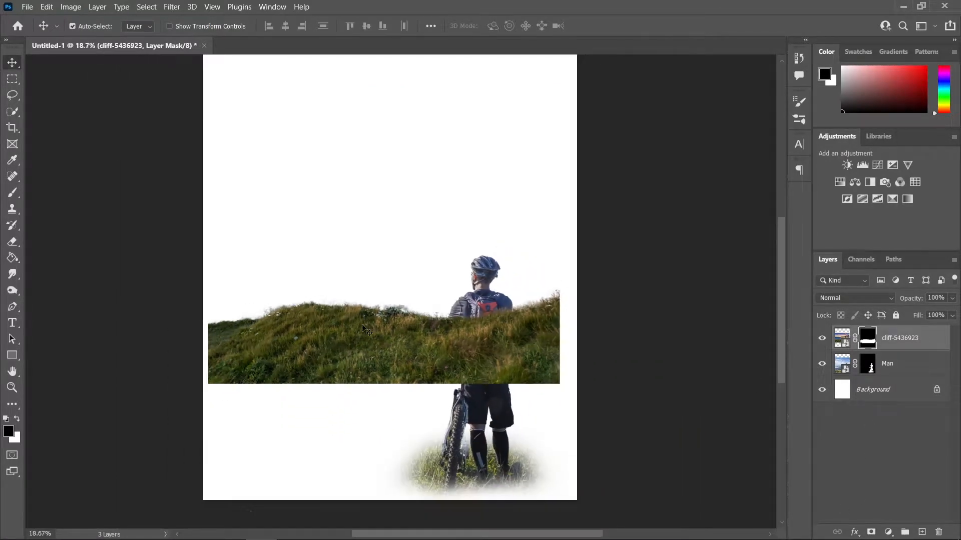
# Put the cliff layer beneath the Man layer, move the grass to the canvas's lower edge, and enlarge it to fill the canvas width
pyautogui.moveTo(917, 342); pyautogui.dragTo(913, 376)
pyautogui.scroll(-1, 365, 334)
pyautogui.moveTo(366, 335); pyautogui.dragTo(361, 451)
pyautogui.hotkey('ctrl', 't')
pyautogui.moveTo(554, 351)
pyautogui.mouseDown()
pyautogui.moveTo(578, 350)
pyautogui.moveTo(546, 361)
pyautogui.mouseUp()
pyautogui.click(17, 65)
pyautogui.scroll(4, 419, 413)
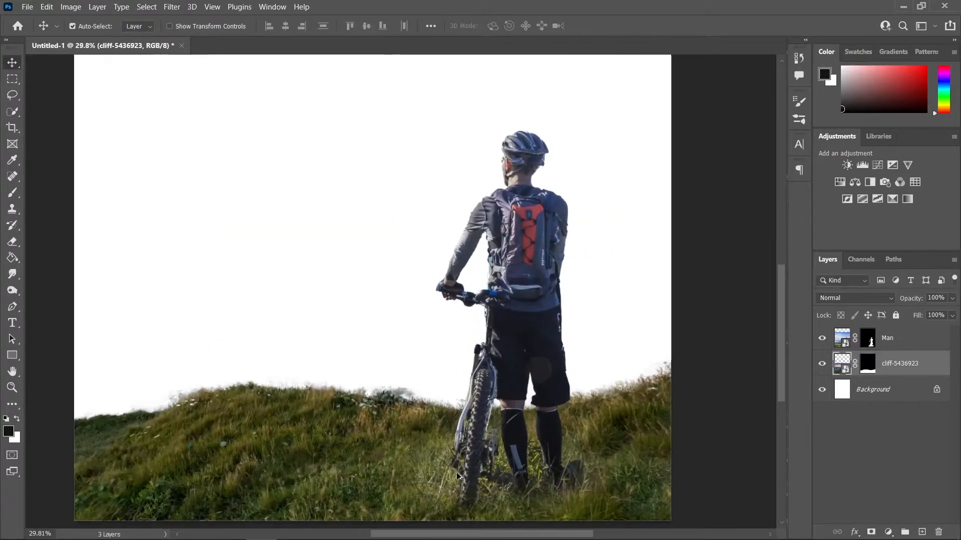
# Move the Man layer slightly up and left so that the cyclist stands on the grass hill
pyautogui.moveTo(509, 397); pyautogui.dragTo(503, 378)
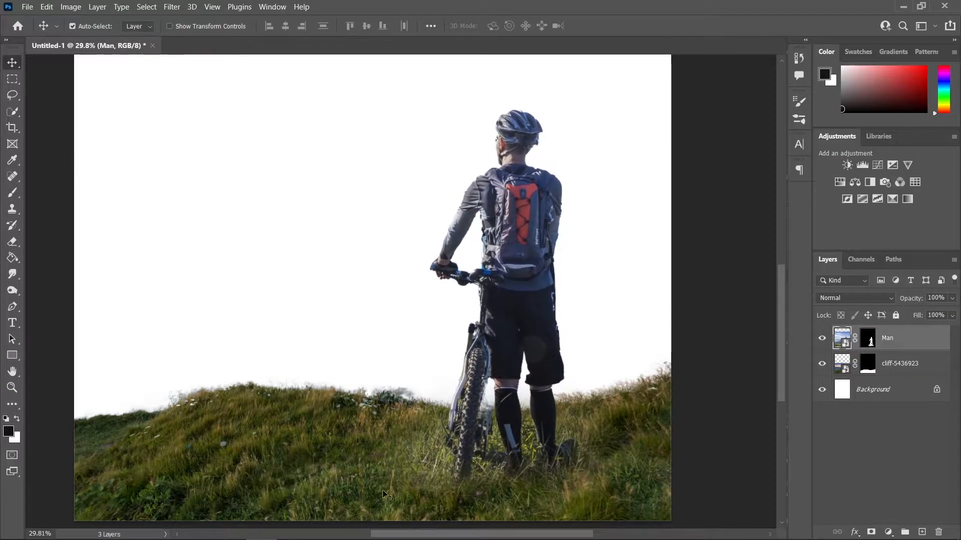
pyautogui.scroll(-2, 430, 461)
pyautogui.scroll(-2, 429, 440)
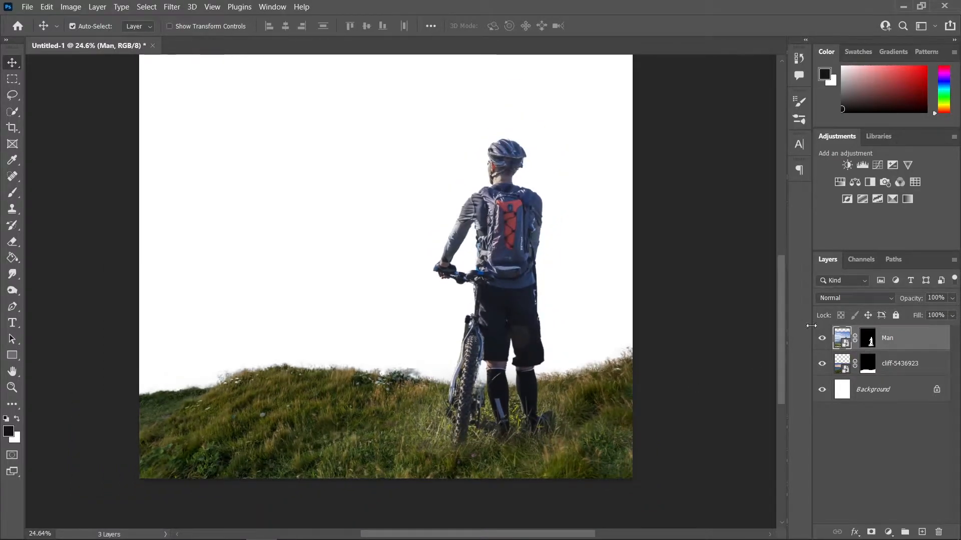
pyautogui.moveTo(597, 239); pyautogui.dragTo(577, 268)
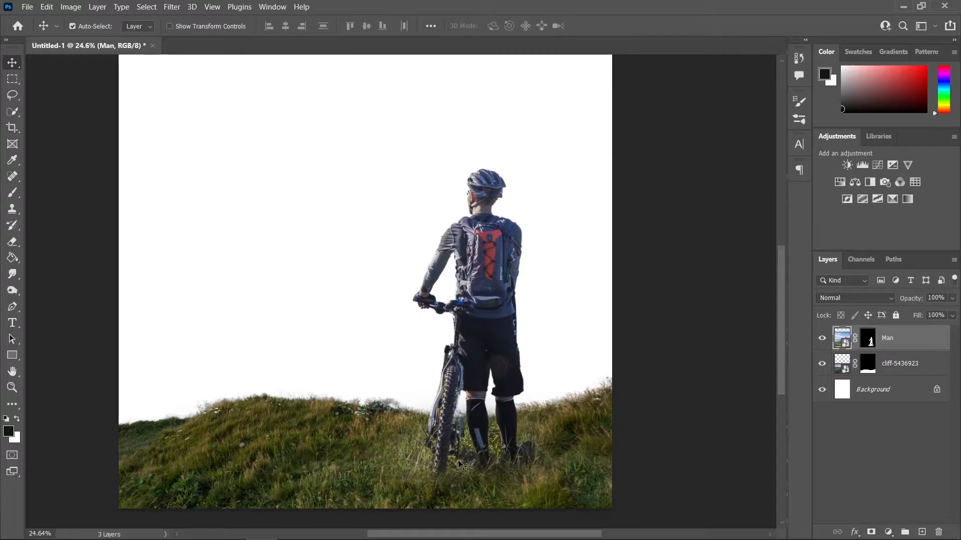
pyautogui.scroll(-1, 469, 463)
pyautogui.scroll(-1, 430, 463)
pyautogui.scroll(6, 459, 458)
pyautogui.moveTo(485, 296)
pyautogui.mouseDown()
pyautogui.moveTo(485, 316)
pyautogui.moveTo(483, 299)
pyautogui.mouseUp()
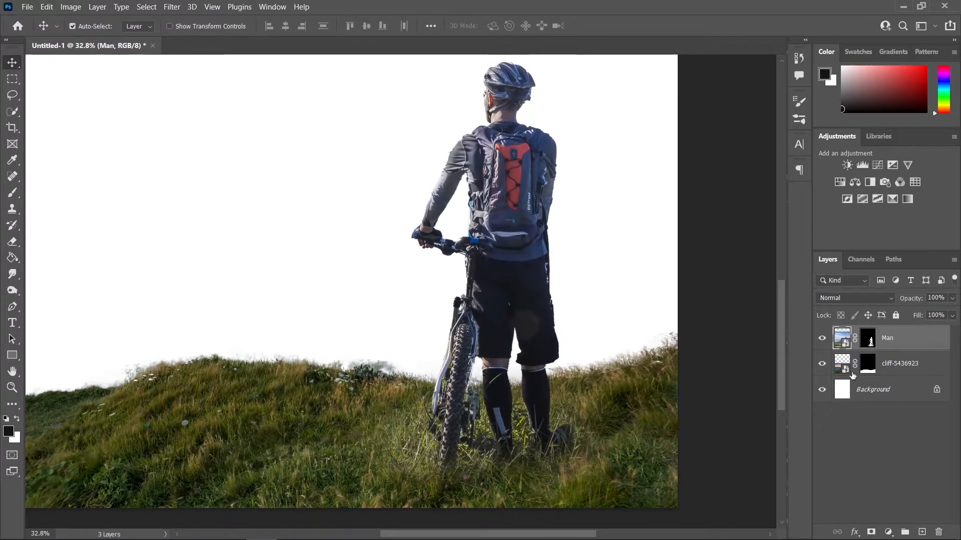
# Blend the grass around the bike and feet by painting black on the Man mask with a soft brush at 24% flow, reducing its size to about 200 px
pyautogui.click(862, 345)
pyautogui.press('b')
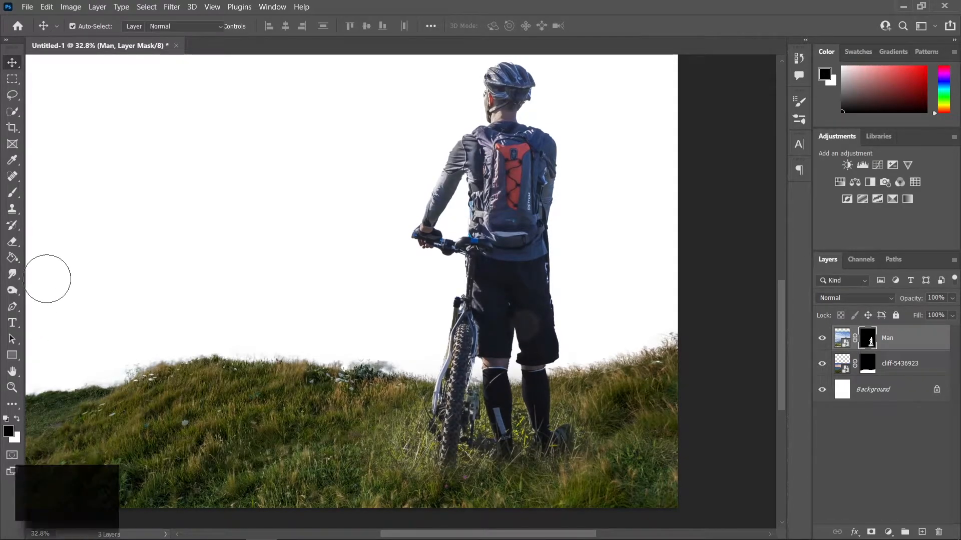
pyautogui.moveTo(412, 409); pyautogui.dragTo(418, 409)
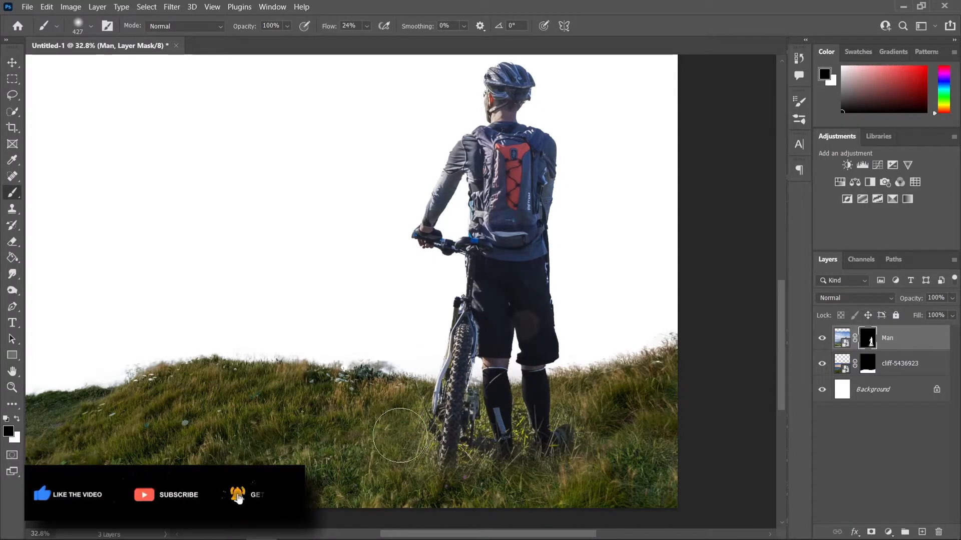
pyautogui.scroll(3, 522, 435)
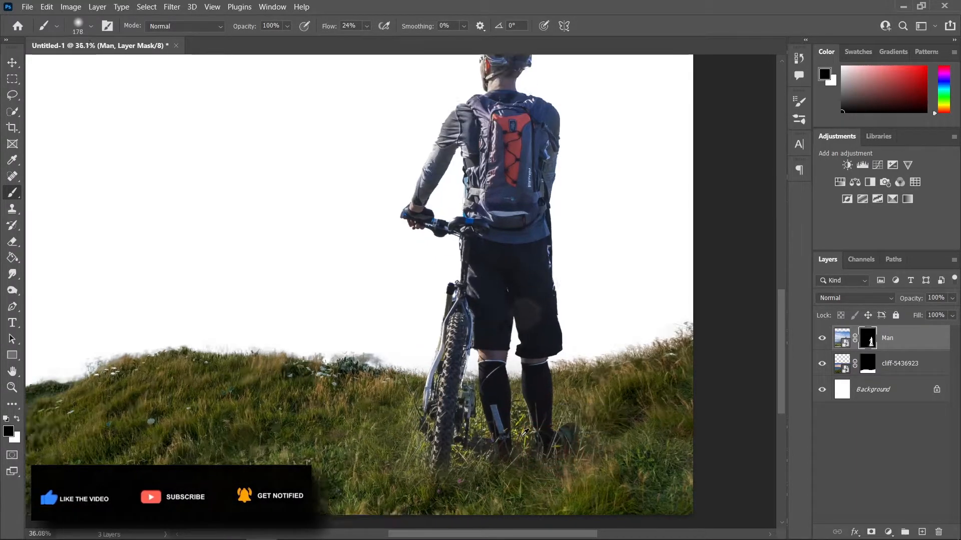
pyautogui.moveTo(560, 425); pyautogui.dragTo(525, 425)
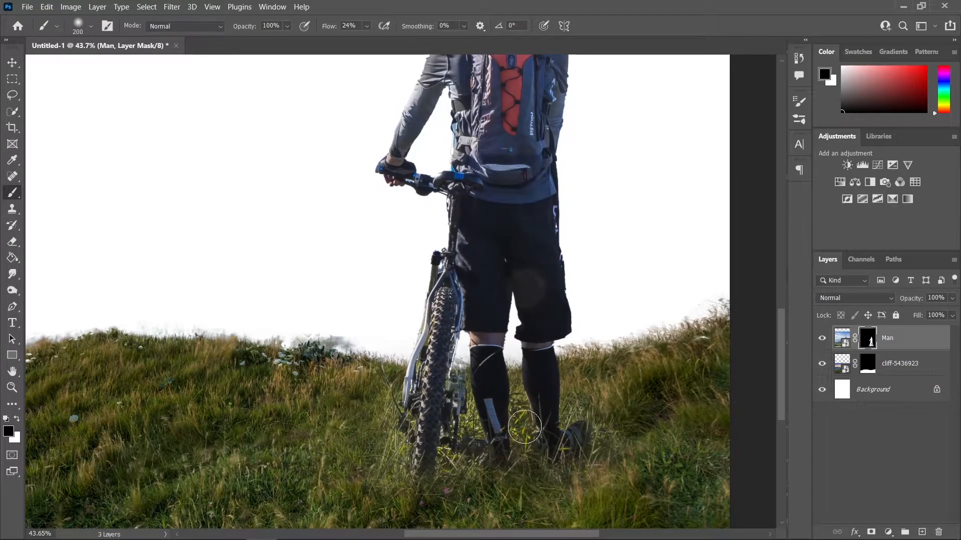
pyautogui.scroll(-3, 548, 480)
pyautogui.scroll(3, 555, 486)
pyautogui.moveTo(569, 430)
pyautogui.mouseDown()
pyautogui.moveTo(488, 362)
pyautogui.moveTo(422, 392)
pyautogui.moveTo(433, 421)
pyautogui.moveTo(475, 385)
pyautogui.moveTo(502, 420)
pyautogui.moveTo(476, 365)
pyautogui.moveTo(512, 418)
pyautogui.moveTo(479, 367)
pyautogui.moveTo(505, 420)
pyautogui.mouseUp()
pyautogui.scroll(-3, 484, 368)
pyautogui.scroll(3, 500, 361)
pyautogui.moveTo(508, 384)
pyautogui.mouseDown()
pyautogui.moveTo(475, 373)
pyautogui.moveTo(470, 364)
pyautogui.moveTo(476, 344)
pyautogui.mouseUp()
# Rename the masked cliff-5436923 layer as Ground
pyautogui.hotkey('ctrl', '-')
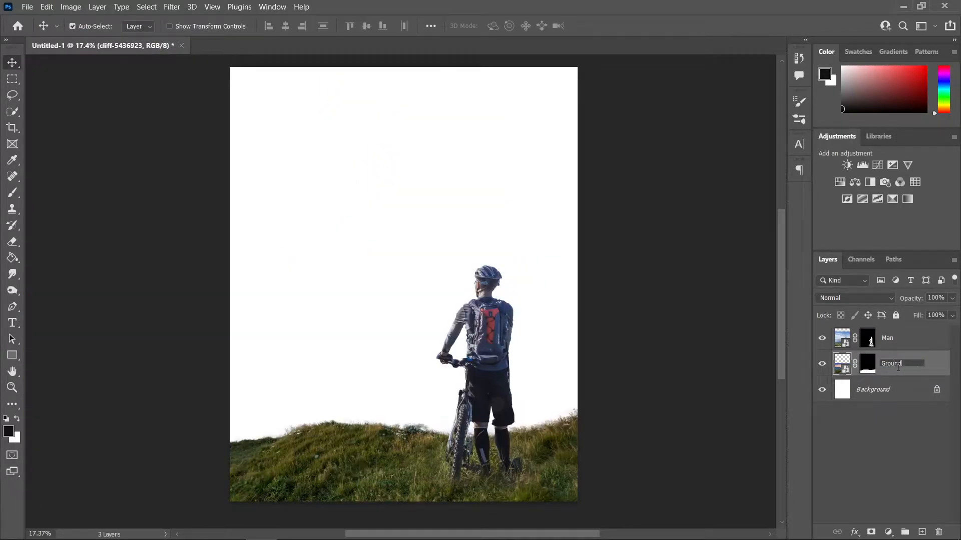
pyautogui.press('Return')
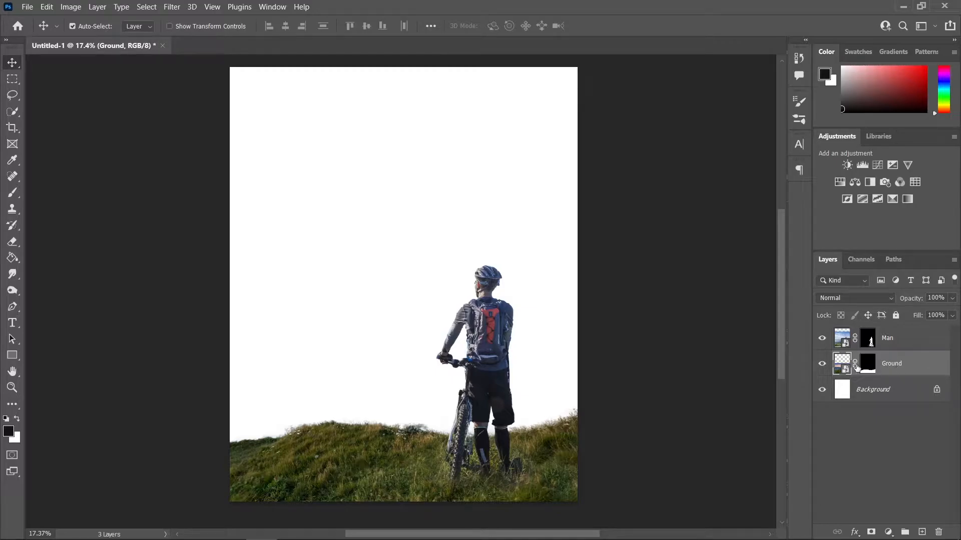
pyautogui.scroll(-2, 570, 338)
pyautogui.scroll(3, 445, 322)
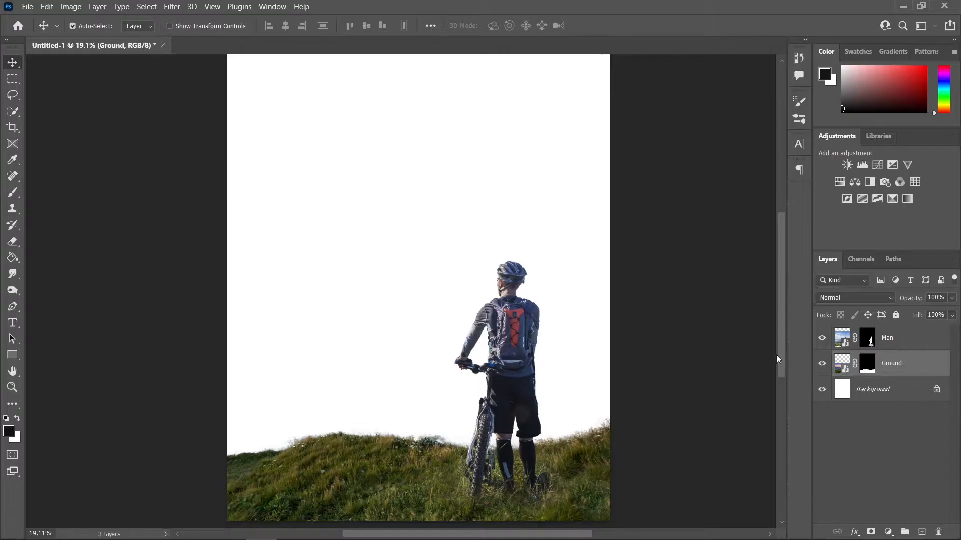
# Place woman-1252185.jpg from the Man on Bike folder above the Ground layer and enlarge it over the canvas
pyautogui.moveTo(325, 535)
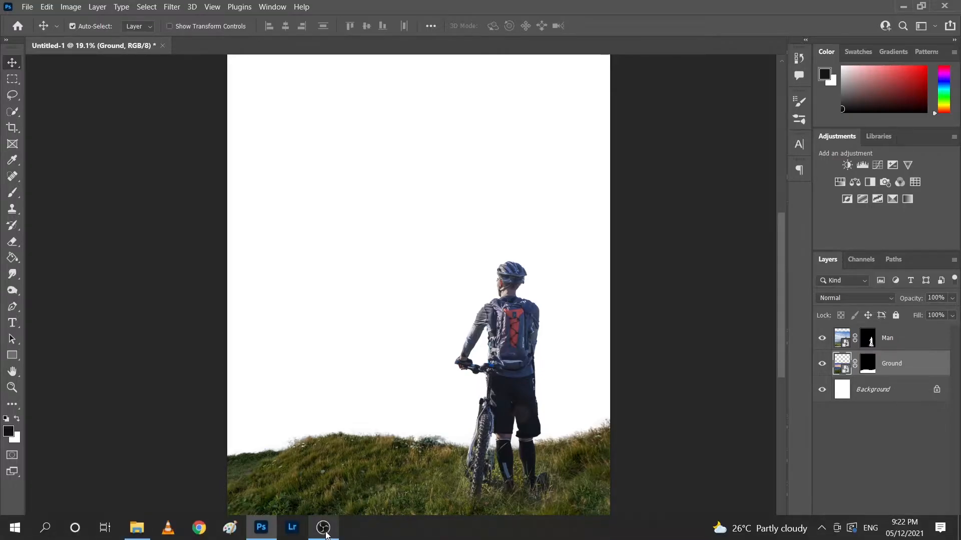
pyautogui.click(136, 528)
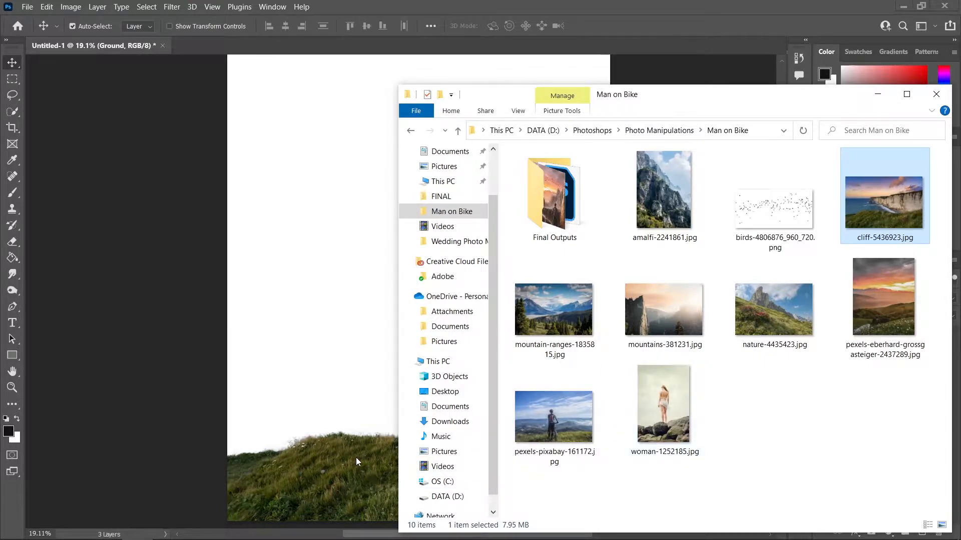
pyautogui.moveTo(771, 103); pyautogui.dragTo(748, 85)
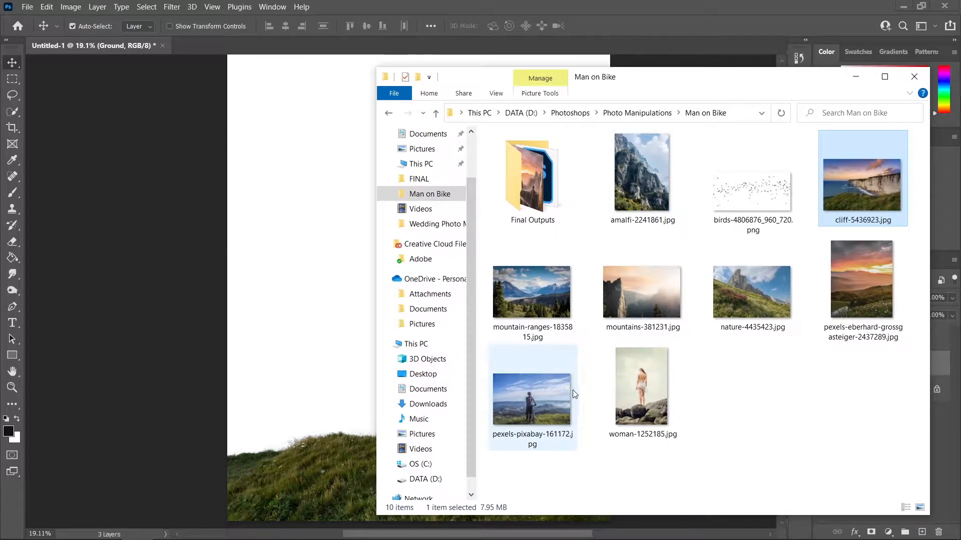
pyautogui.moveTo(643, 397); pyautogui.dragTo(336, 337)
pyautogui.moveTo(406, 286); pyautogui.dragTo(471, 288)
pyautogui.moveTo(362, 273); pyautogui.dragTo(411, 225)
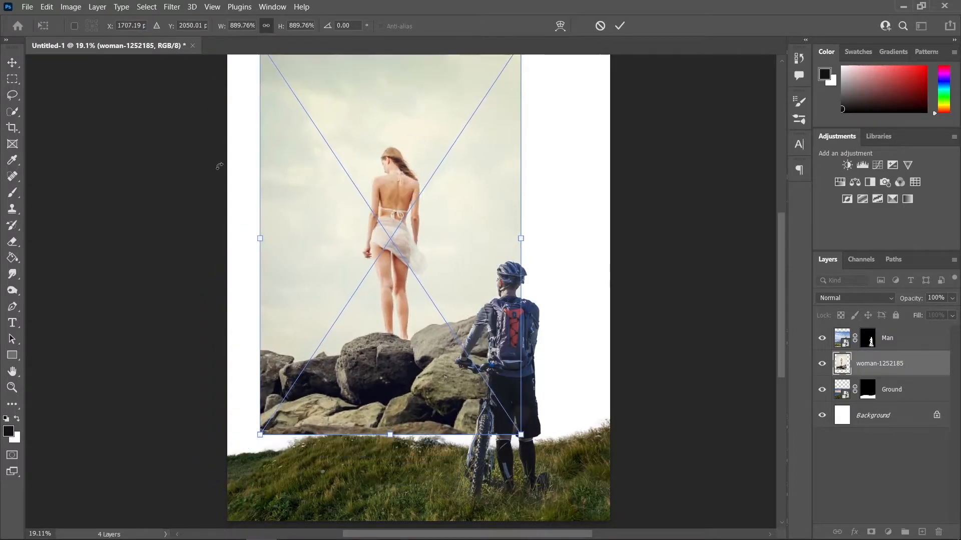
# Move the placed woman-1252185 image beside the cyclist, scale it down slightly and commit the placement
pyautogui.click(8, 65)
pyautogui.moveTo(385, 278); pyautogui.dragTo(353, 253)
pyautogui.scroll(2, 387, 300)
pyautogui.moveTo(387, 302); pyautogui.dragTo(408, 316)
pyautogui.moveTo(397, 323); pyautogui.dragTo(406, 307)
pyautogui.hotkey('ctrl', 't')
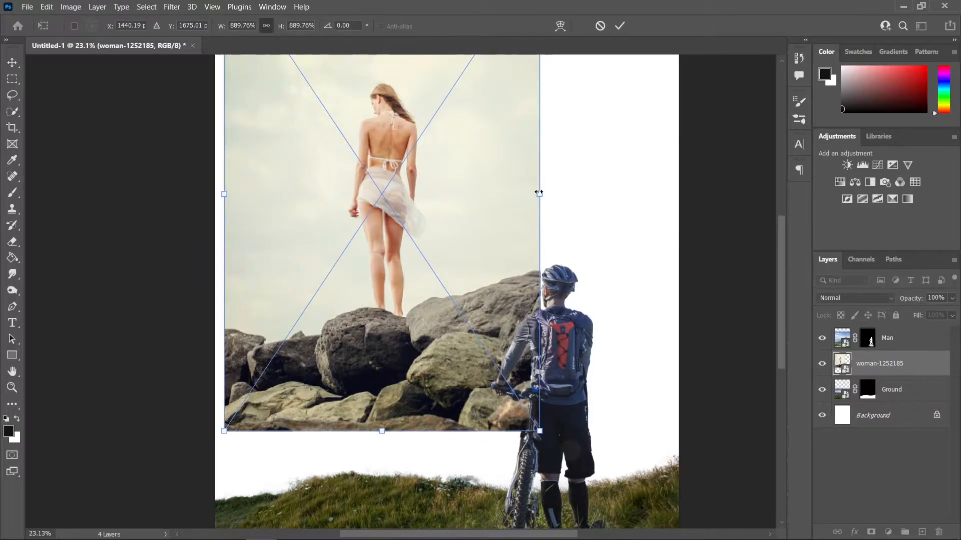
pyautogui.moveTo(539, 194); pyautogui.dragTo(512, 194)
pyautogui.click(10, 64)
pyautogui.scroll(1, 310, 250)
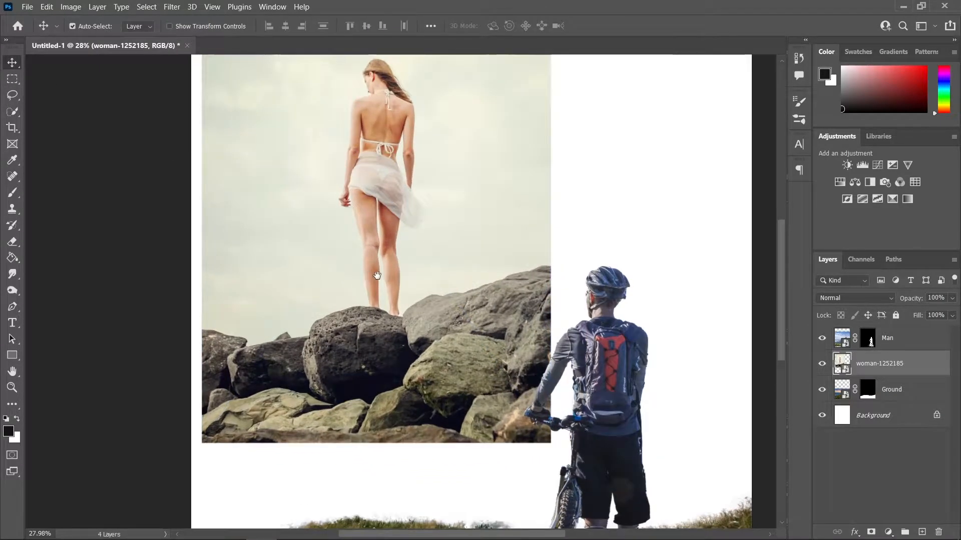
# Outline the rocks beneath the woman with a freehand Lasso selection, leaving out the rocks at the image's far left edge
pyautogui.press('l')
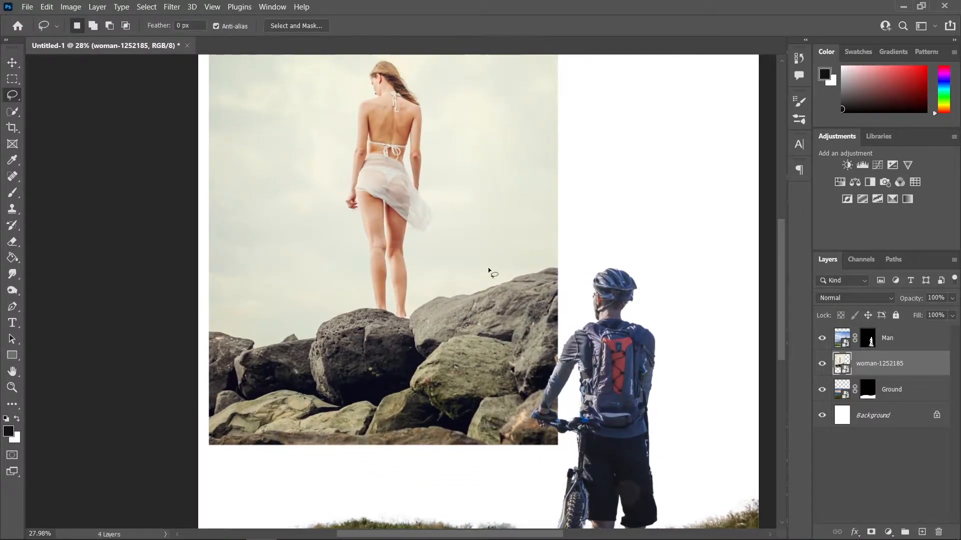
pyautogui.scroll(1, 500, 301)
pyautogui.moveTo(573, 255); pyautogui.dragTo(549, 258)
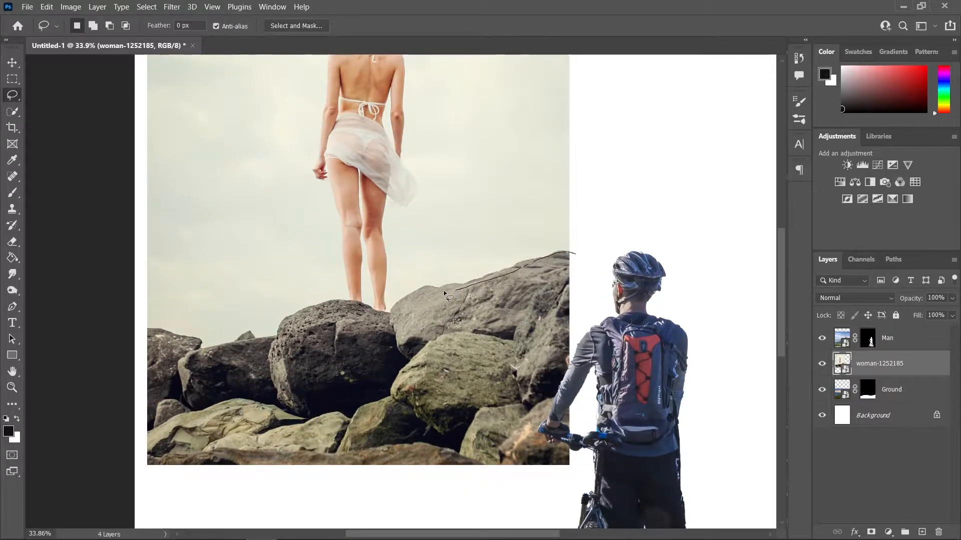
pyautogui.moveTo(258, 341)
pyautogui.mouseDown()
pyautogui.moveTo(189, 388)
pyautogui.moveTo(509, 501)
pyautogui.mouseUp()
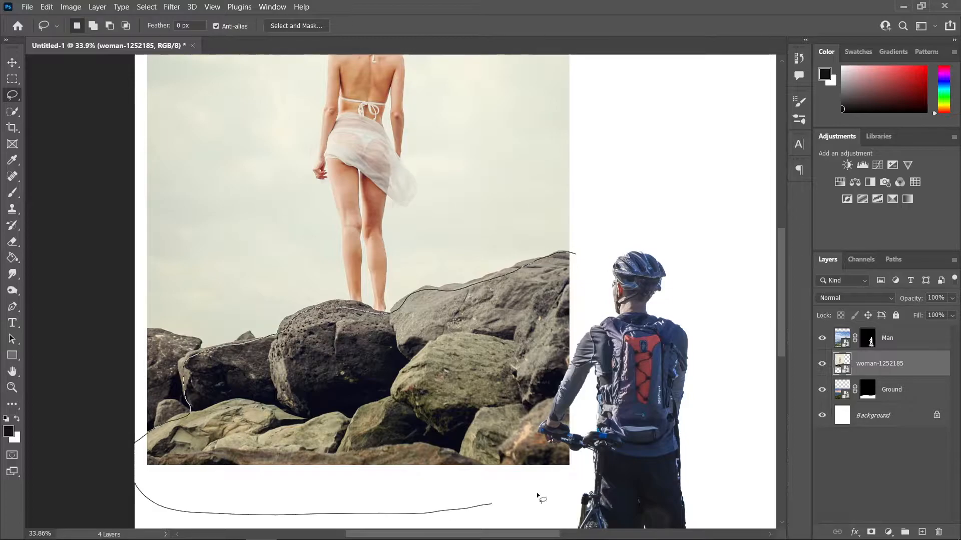
pyautogui.moveTo(558, 255); pyautogui.dragTo(561, 254)
# Refine the rock selection in Select and Mask by brushing along the upper rock contour with the Refine Edge Brush
pyautogui.click(146, 6)
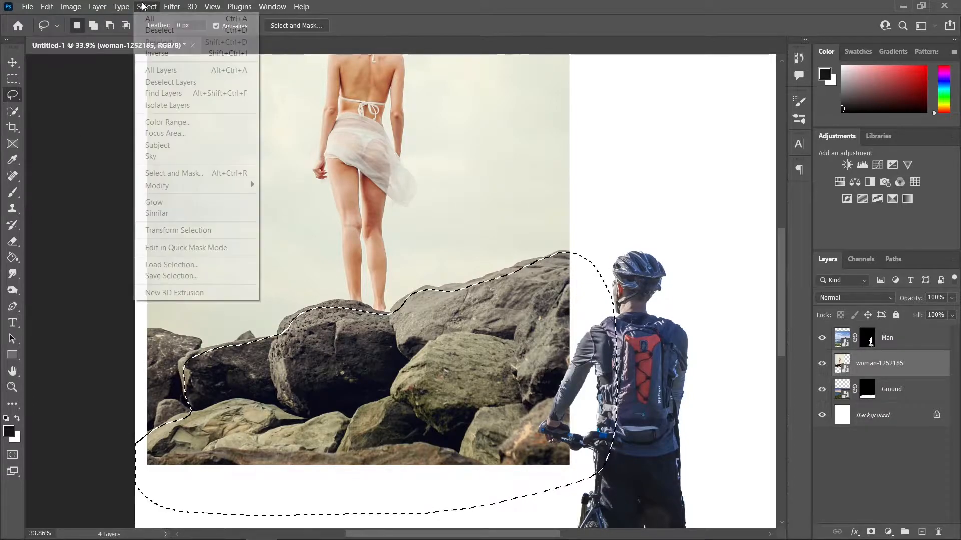
pyautogui.click(174, 173)
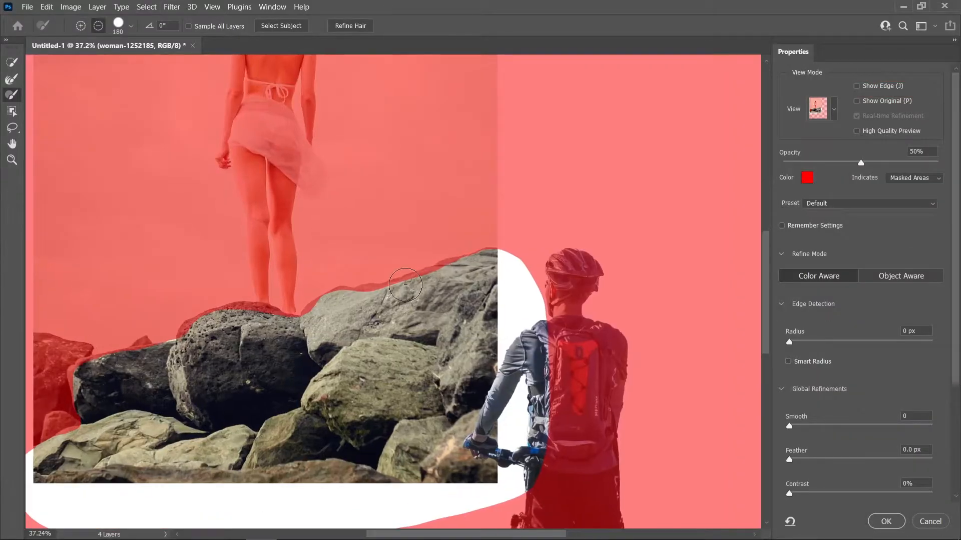
pyautogui.moveTo(488, 269); pyautogui.dragTo(458, 269)
pyautogui.hotkey('ctrl', 'z')
pyautogui.click(11, 79)
pyautogui.moveTo(297, 186); pyautogui.dragTo(405, 150)
pyautogui.moveTo(551, 208)
pyautogui.mouseDown()
pyautogui.moveTo(580, 236)
pyautogui.moveTo(583, 226)
pyautogui.moveTo(452, 260)
pyautogui.mouseUp()
pyautogui.moveTo(349, 276); pyautogui.dragTo(183, 344)
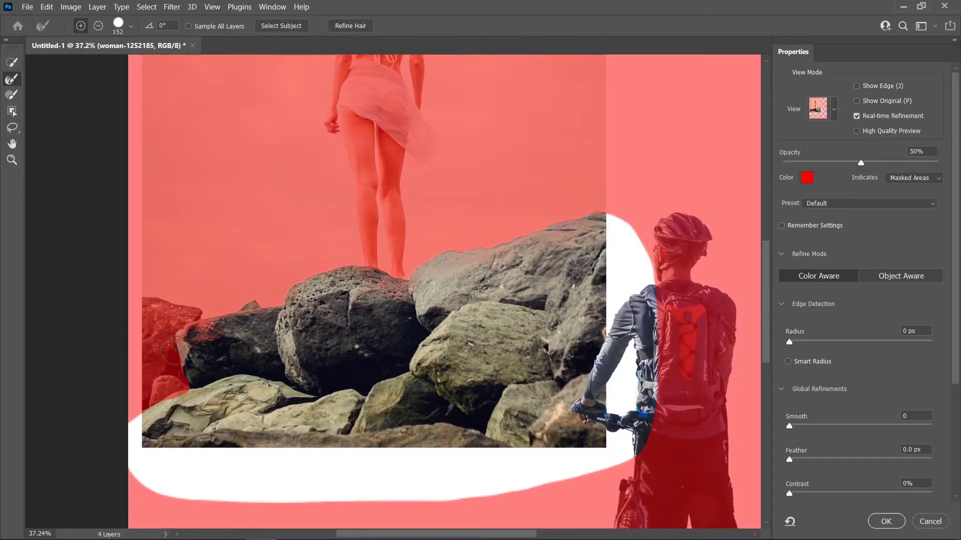
pyautogui.press('[')
pyautogui.scroll(-3, 155, 393)
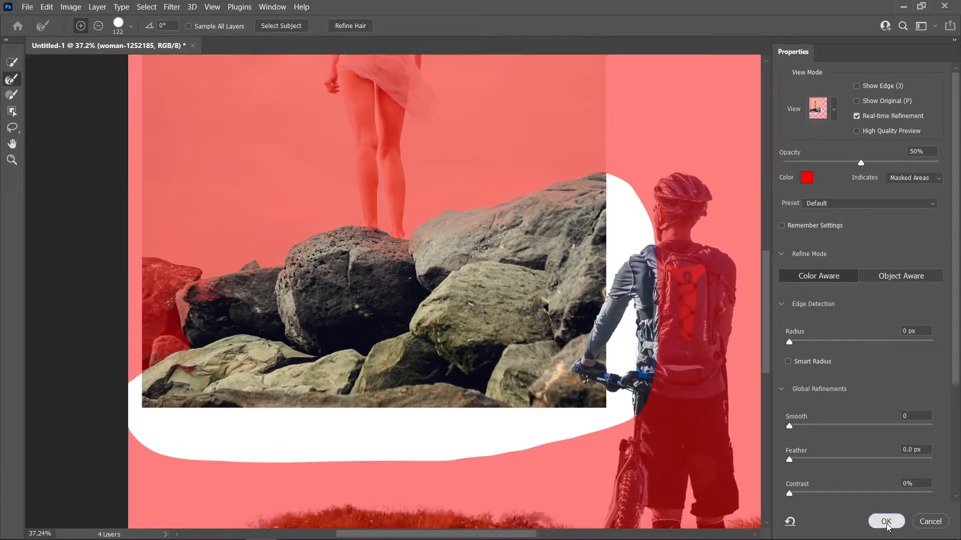
pyautogui.click(885, 521)
pyautogui.hotkey('ctrl', '0')
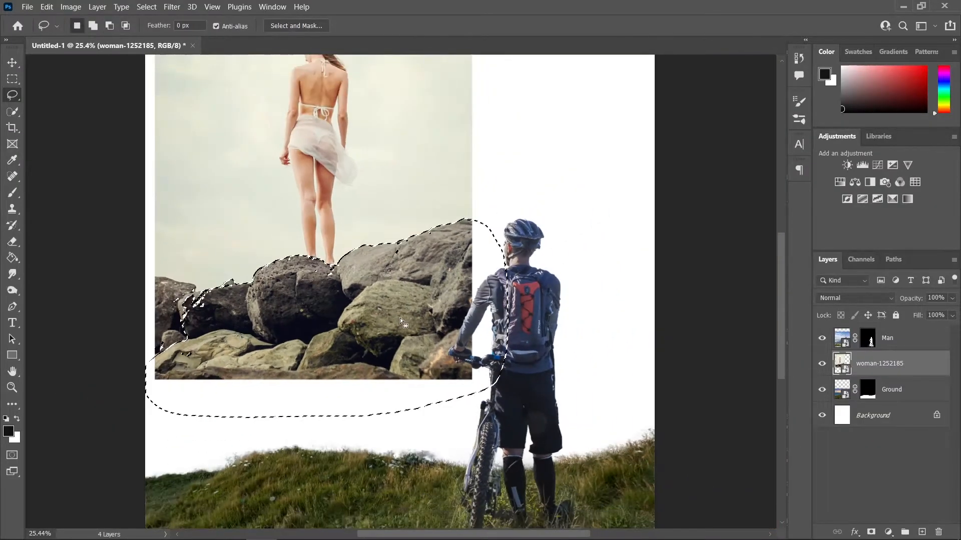
# Mask the woman-1252185 layer with the rock selection and move the rocks down to the canvas's lower-left area
pyautogui.click(871, 532)
pyautogui.scroll(-3, 369, 430)
pyautogui.press('v')
pyautogui.moveTo(375, 333); pyautogui.dragTo(334, 430)
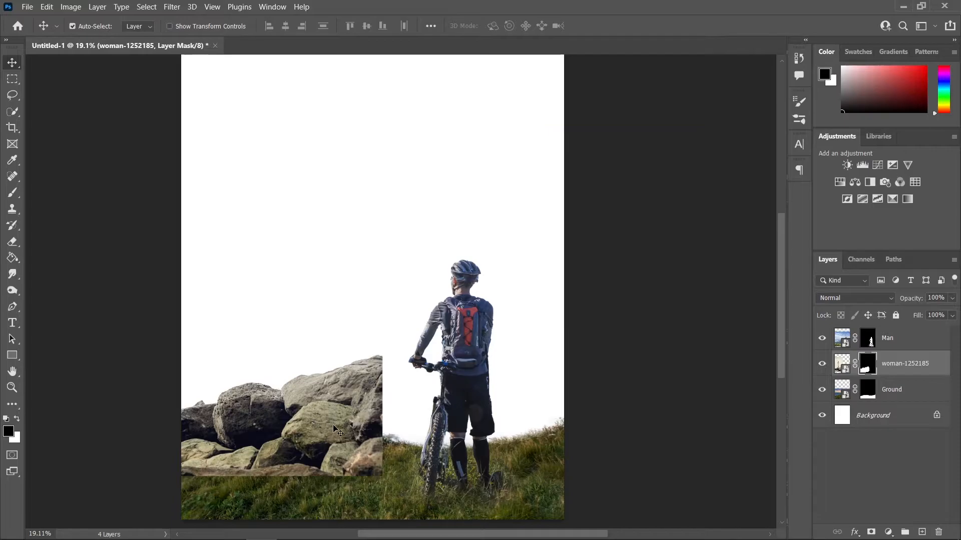
# Flip the rocks horizontally, enlarge them and fit them into the canvas's lower-left corner
pyautogui.hotkey('ctrl', 't')
pyautogui.rightClick(341, 420)
pyautogui.click(352, 395)
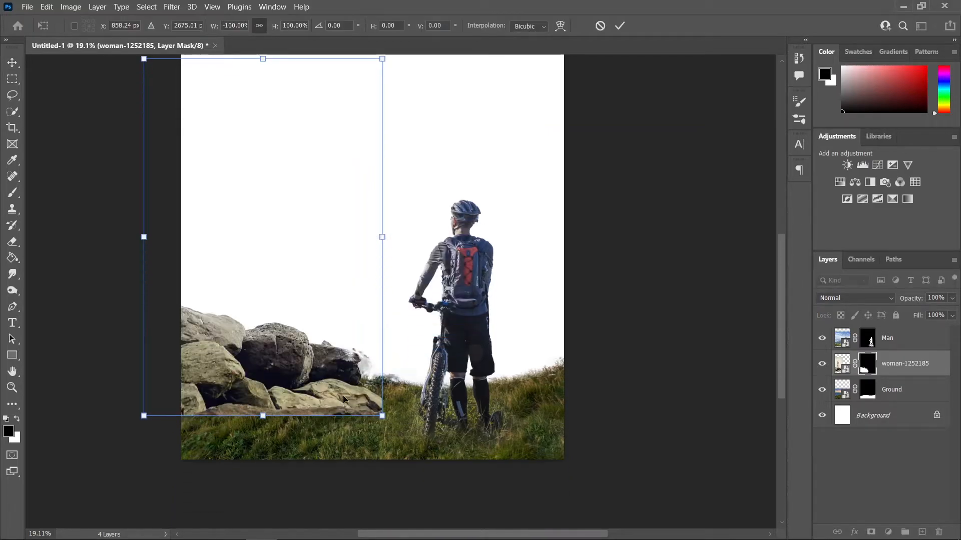
pyautogui.scroll(-1, 343, 400)
pyautogui.moveTo(382, 217); pyautogui.dragTo(491, 221)
pyautogui.moveTo(289, 335); pyautogui.dragTo(248, 303)
pyautogui.press('Return')
# Place the Man layer beneath the woman-1252185 rock layer and adjust the positions of the cyclist and the rocks
pyautogui.scroll(1, 299, 299)
pyautogui.moveTo(346, 297); pyautogui.dragTo(419, 285)
pyautogui.moveTo(559, 303); pyautogui.dragTo(571, 296)
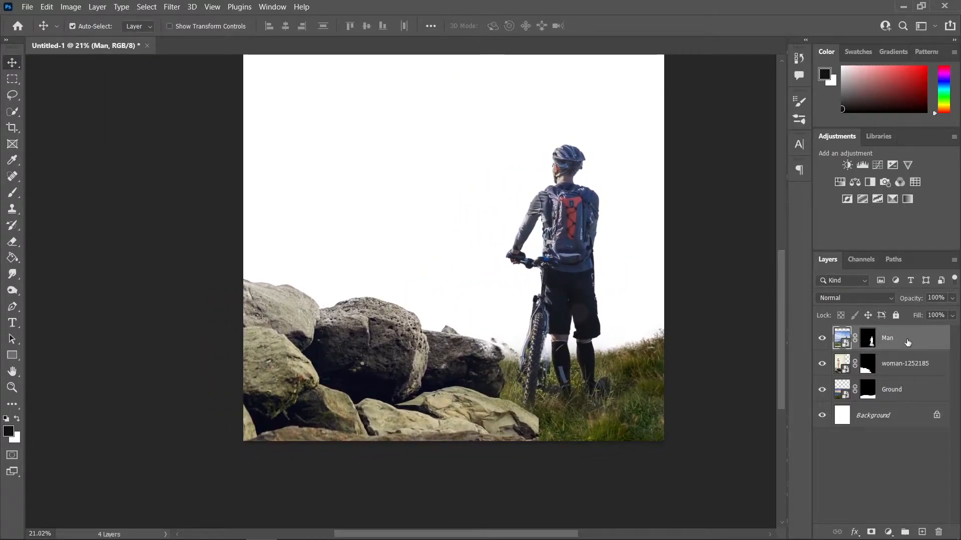
pyautogui.moveTo(900, 349); pyautogui.dragTo(900, 377)
pyautogui.scroll(-2, 554, 296)
pyautogui.moveTo(550, 293); pyautogui.dragTo(539, 293)
pyautogui.moveTo(452, 358); pyautogui.dragTo(428, 402)
pyautogui.moveTo(372, 413); pyautogui.dragTo(373, 409)
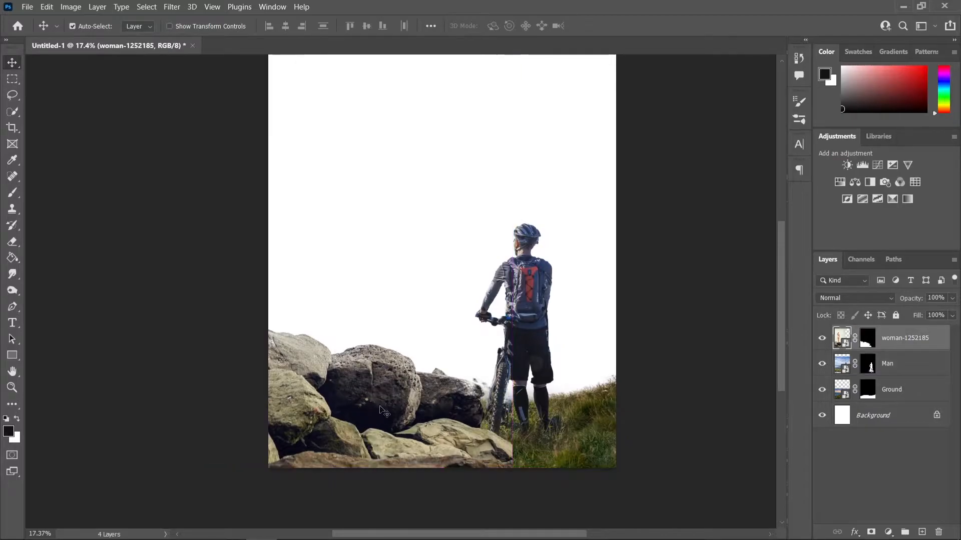
# Scale the rocks down slightly and move them lower so they end just beside the bike's front wheel
pyautogui.hotkey('ctrl', 't')
pyautogui.moveTo(514, 286); pyautogui.dragTo(498, 284)
pyautogui.moveTo(421, 330); pyautogui.dragTo(420, 349)
pyautogui.press('Return')
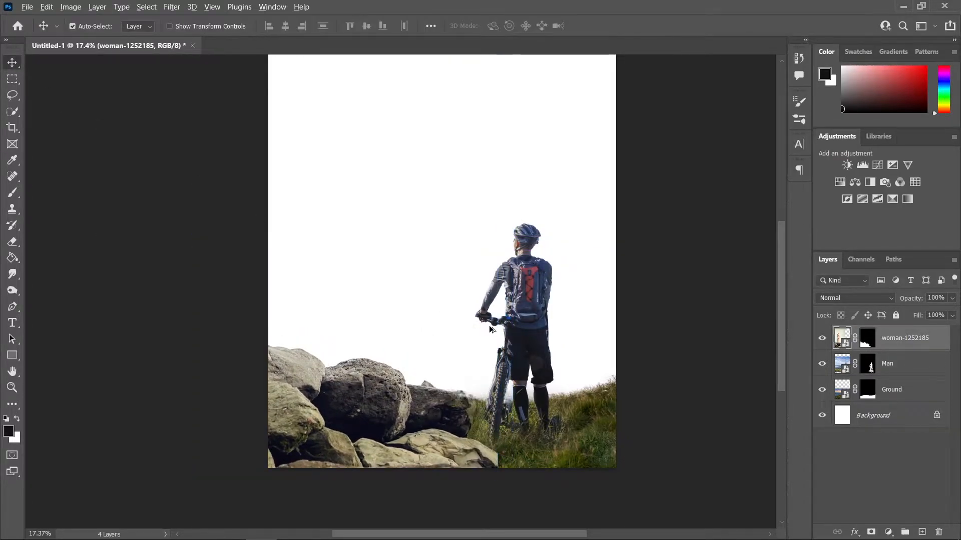
# Restore the dark rock next to the bike by painting white on the rock mask with a soft brush at 61% flow
pyautogui.scroll(3, 460, 389)
pyautogui.click(867, 338)
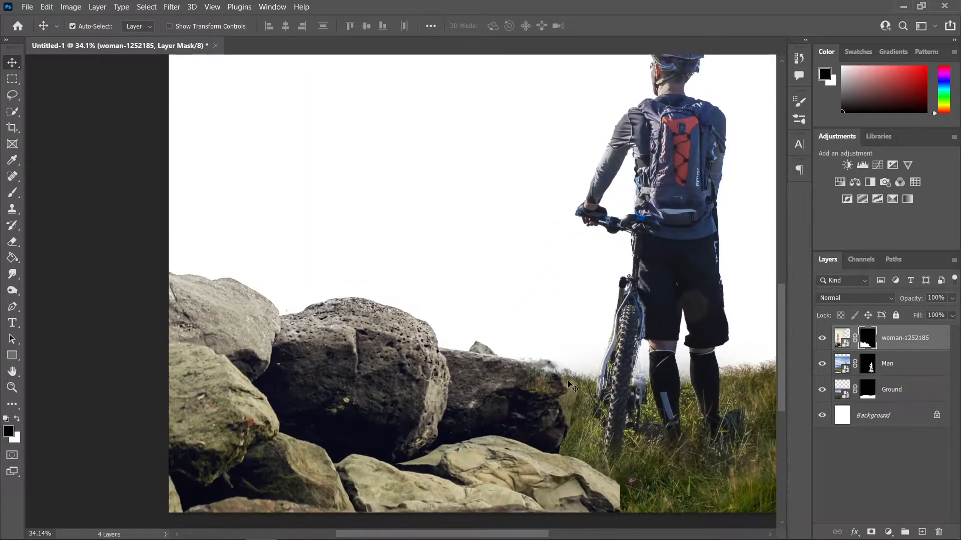
pyautogui.press('b')
pyautogui.scroll(2, 520, 399)
pyautogui.press('x')
pyautogui.moveTo(539, 392)
pyautogui.keyDown('alt'); pyautogui.mouseDown()
pyautogui.moveTo(517, 393)
pyautogui.moveTo(536, 386)
pyautogui.moveTo(526, 370)
pyautogui.mouseUp(); pyautogui.keyUp('alt')
pyautogui.moveTo(366, 26); pyautogui.dragTo(393, 45)
pyautogui.moveTo(550, 364); pyautogui.dragTo(504, 392)
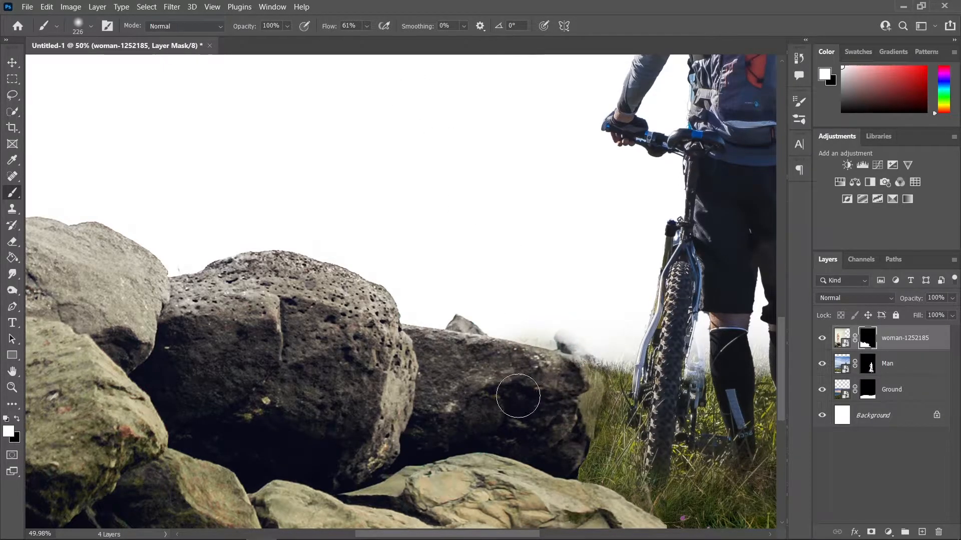
# Clean the rock edges by painting black on the rock mask, reducing the soft brush to about 85 px
pyautogui.press('x')
pyautogui.keyDown('alt'); pyautogui.moveTo(628, 414); pyautogui.dragTo(611, 415); pyautogui.keyUp('alt')
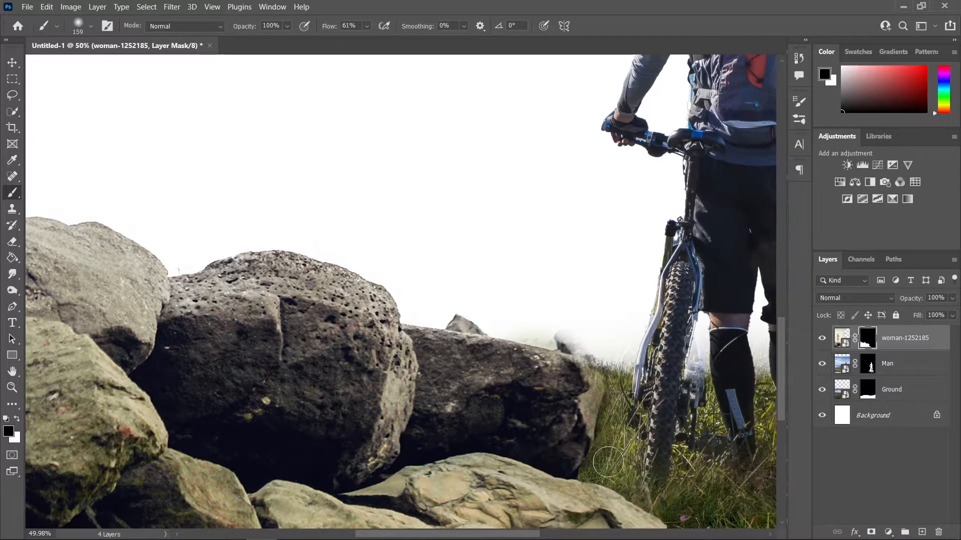
pyautogui.keyDown('alt'); pyautogui.moveTo(667, 426); pyautogui.dragTo(651, 426); pyautogui.keyUp('alt')
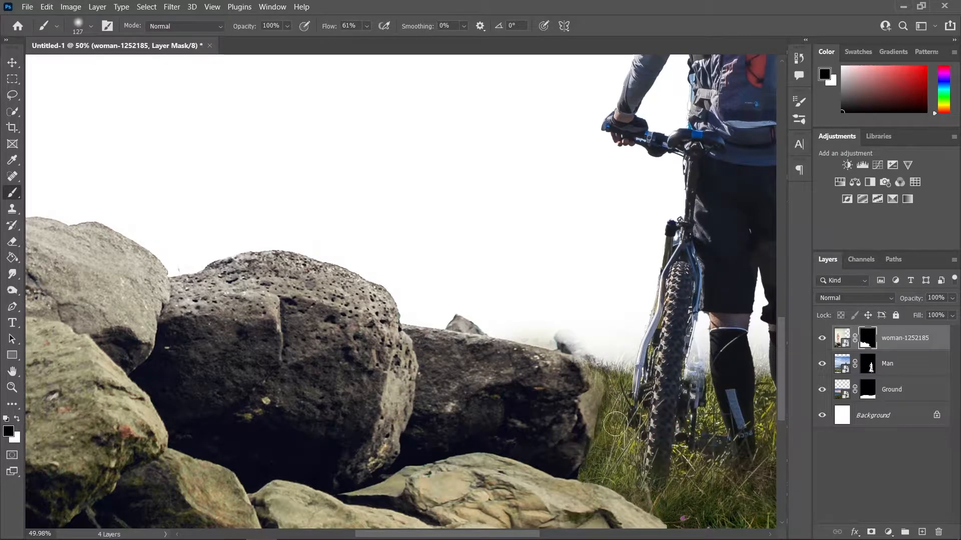
pyautogui.moveTo(609, 338); pyautogui.dragTo(583, 340)
pyautogui.moveTo(478, 329); pyautogui.dragTo(445, 326)
pyautogui.scroll(-11, 518, 360)
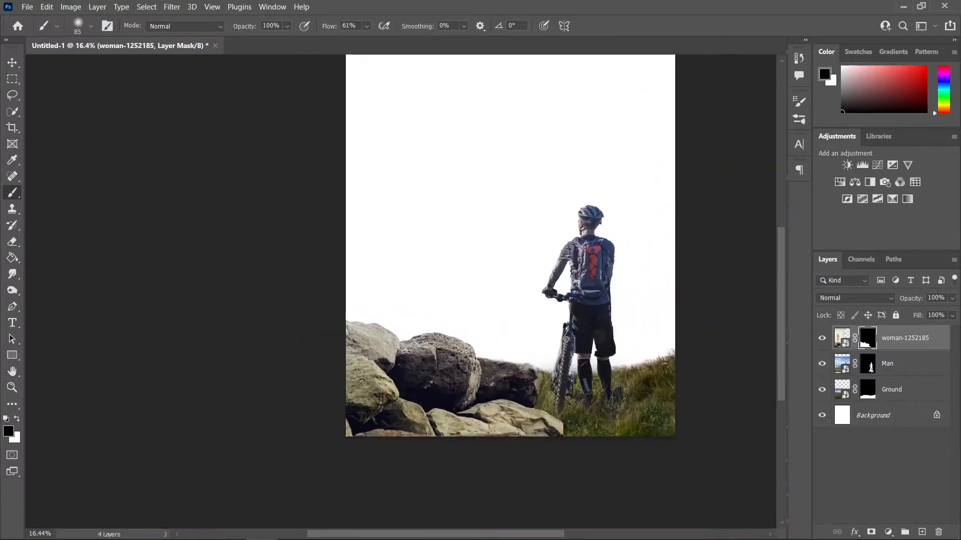
# Nudge the rocks, scale the Man layer down slightly and stand the cyclist beside the rocks
pyautogui.press('v')
pyautogui.moveTo(458, 399); pyautogui.dragTo(454, 403)
pyautogui.click(576, 270)
pyautogui.moveTo(617, 249); pyautogui.dragTo(591, 302)
pyautogui.hotkey('ctrl', 't')
pyautogui.moveTo(563, 289)
pyautogui.mouseDown()
pyautogui.moveTo(524, 378)
pyautogui.moveTo(514, 319)
pyautogui.mouseUp()
pyautogui.press('Return')
pyautogui.scroll(-1, 513, 319)
pyautogui.moveTo(556, 236); pyautogui.dragTo(545, 262)
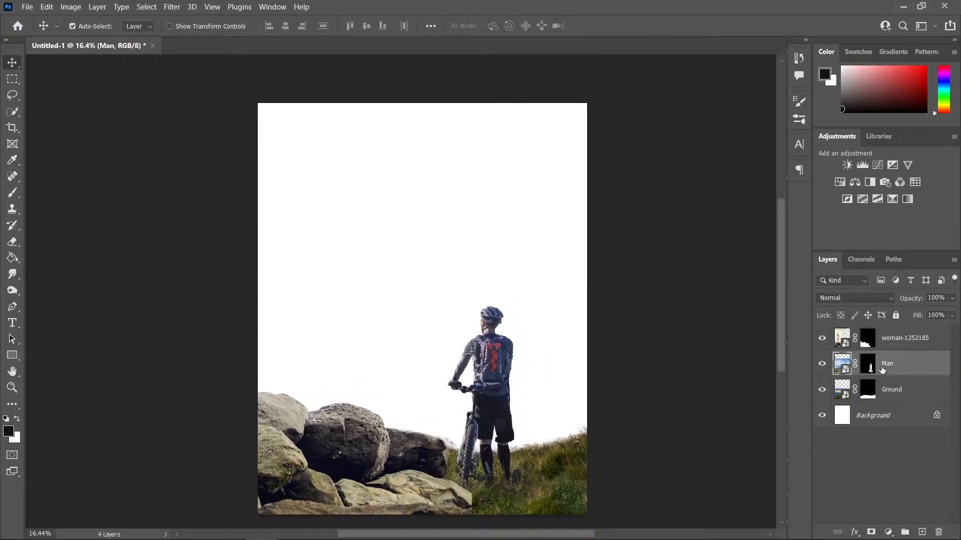
# Rename the masked woman-1252185 layer as Rock
pyautogui.doubleClick(894, 340)
pyautogui.write('Roc')
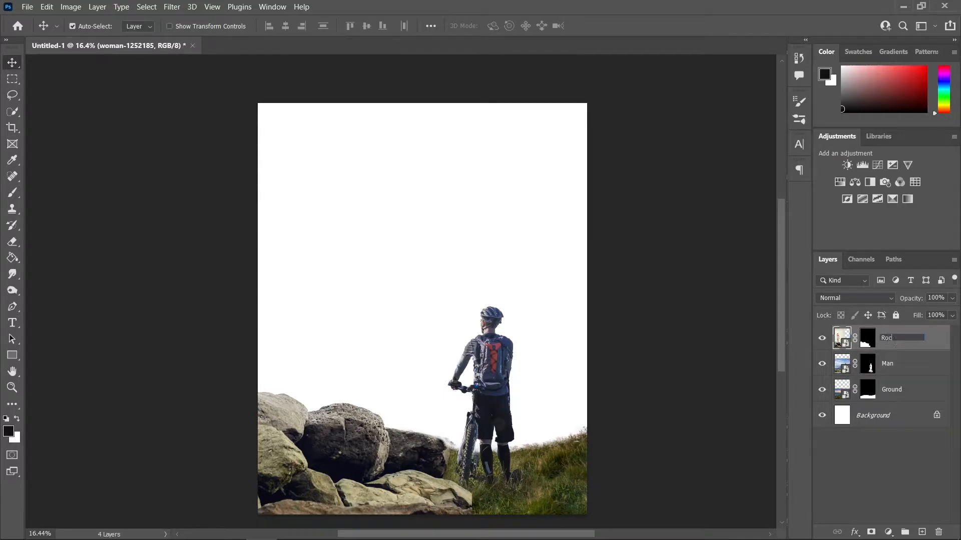
pyautogui.write('k')
pyautogui.press('Return')
# Place mountains-381231.jpg above the Rock layer, scale it to about 116% and position its cliff over the canvas's left half
pyautogui.click(136, 530)
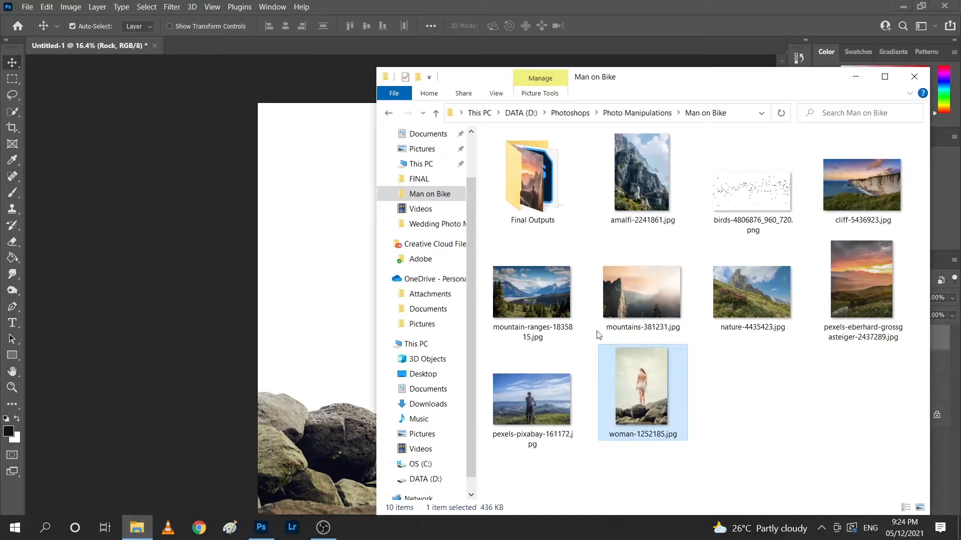
pyautogui.click(785, 390)
pyautogui.moveTo(641, 300); pyautogui.dragTo(436, 278)
pyautogui.moveTo(453, 228); pyautogui.dragTo(464, 223)
pyautogui.moveTo(284, 273); pyautogui.dragTo(167, 273)
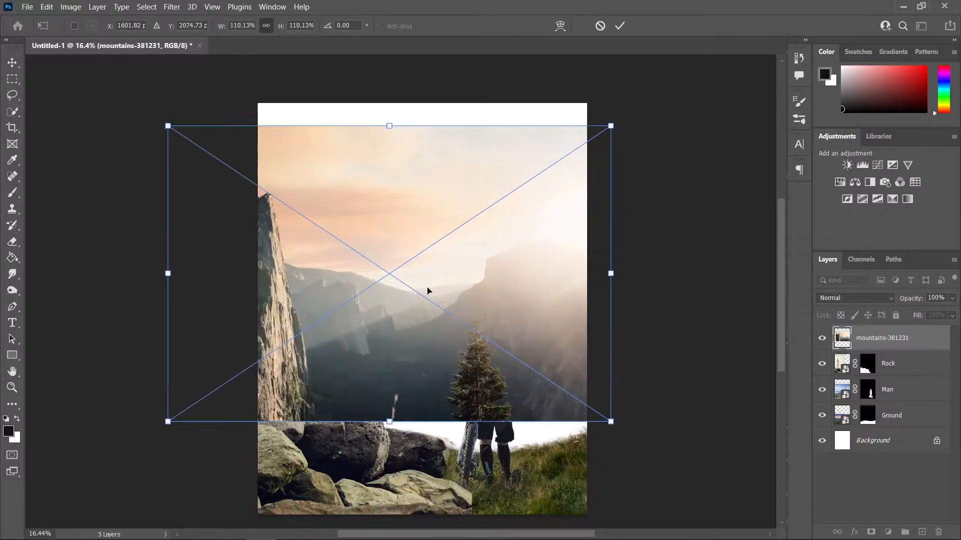
pyautogui.moveTo(428, 292); pyautogui.dragTo(555, 283)
pyautogui.moveTo(297, 267); pyautogui.dragTo(273, 266)
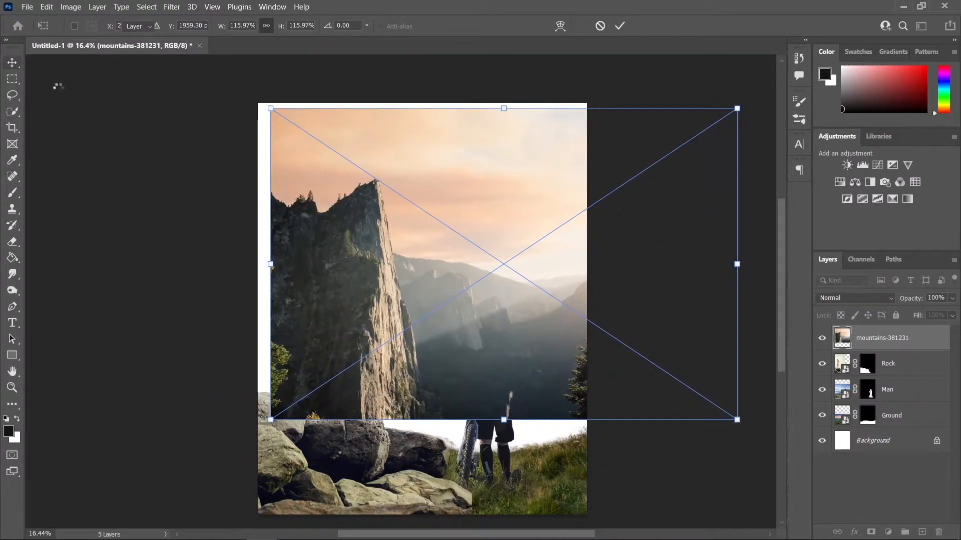
pyautogui.press('Return')
# Select the large cliff at the left of the mountains-381231 image with the Quick Selection tool
pyautogui.scroll(3, 332, 271)
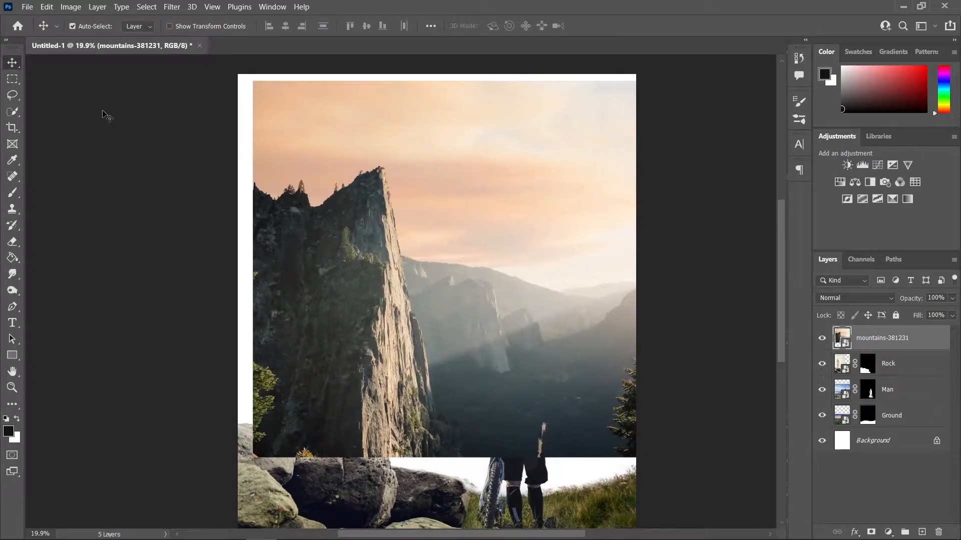
pyautogui.click(12, 111)
pyautogui.click(29, 123)
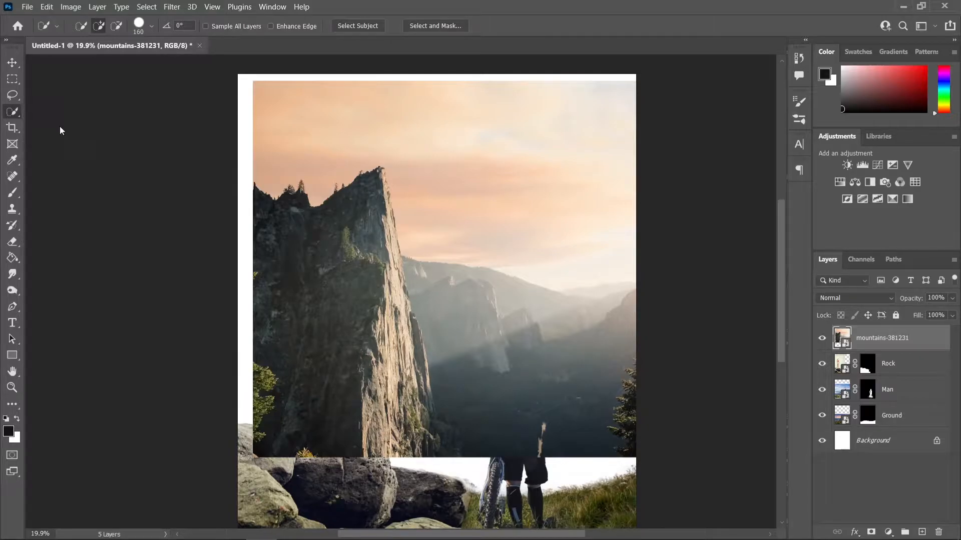
pyautogui.rightClick(18, 117)
pyautogui.click(62, 123)
pyautogui.moveTo(287, 347); pyautogui.dragTo(337, 354)
pyautogui.moveTo(340, 356)
pyautogui.mouseDown()
pyautogui.moveTo(374, 406)
pyautogui.moveTo(395, 375)
pyautogui.moveTo(362, 211)
pyautogui.moveTo(352, 223)
pyautogui.moveTo(395, 268)
pyautogui.moveTo(432, 465)
pyautogui.mouseUp()
pyautogui.scroll(1, 371, 217)
pyautogui.scroll(-1, 313, 332)
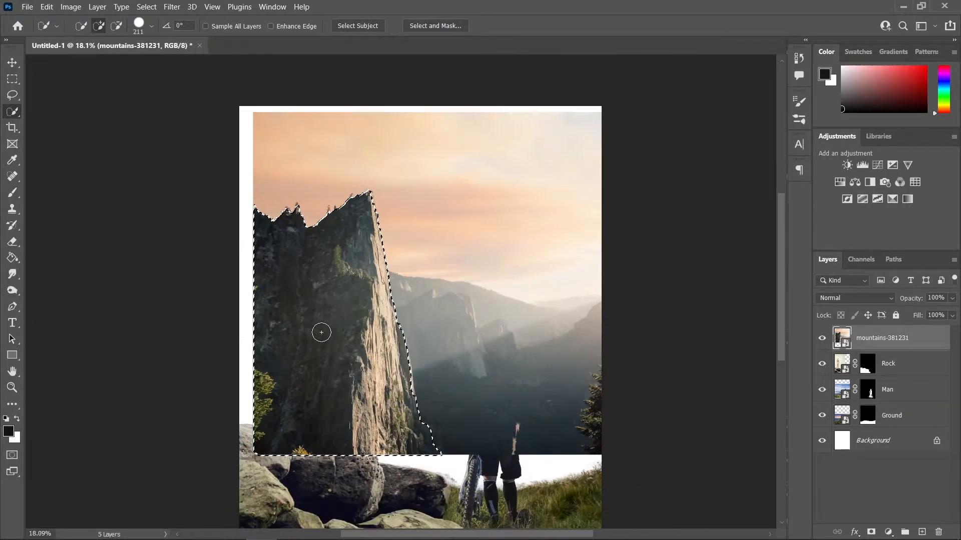
# Copy the selected cliff to a new layer and convert that layer to a smart object
pyautogui.press('v')
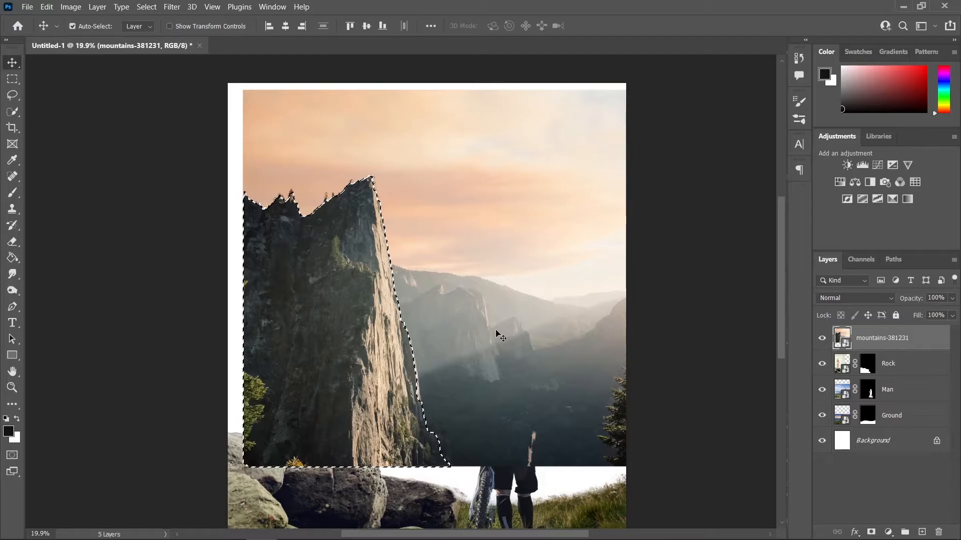
pyautogui.hotkey('ctrl', 'j')
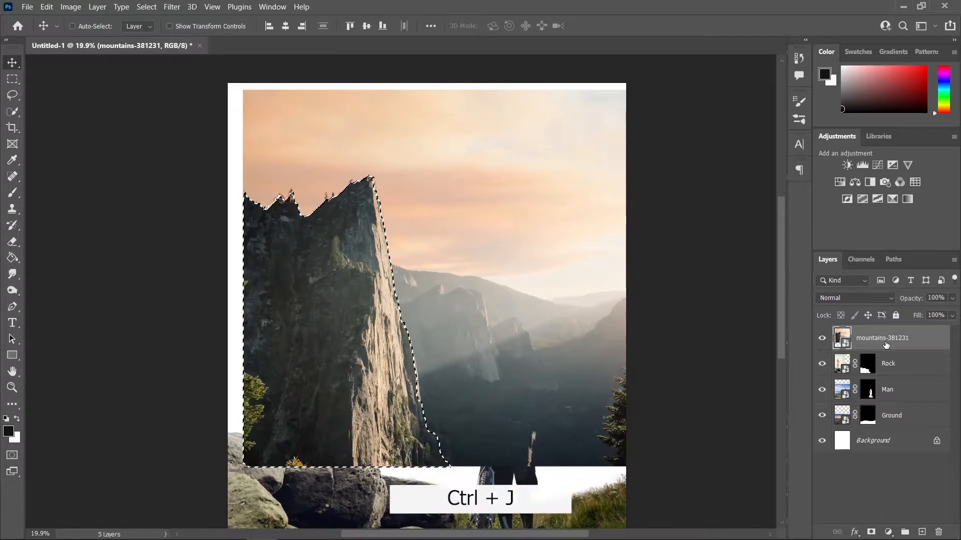
pyautogui.rightClick(871, 340)
pyautogui.click(780, 187)
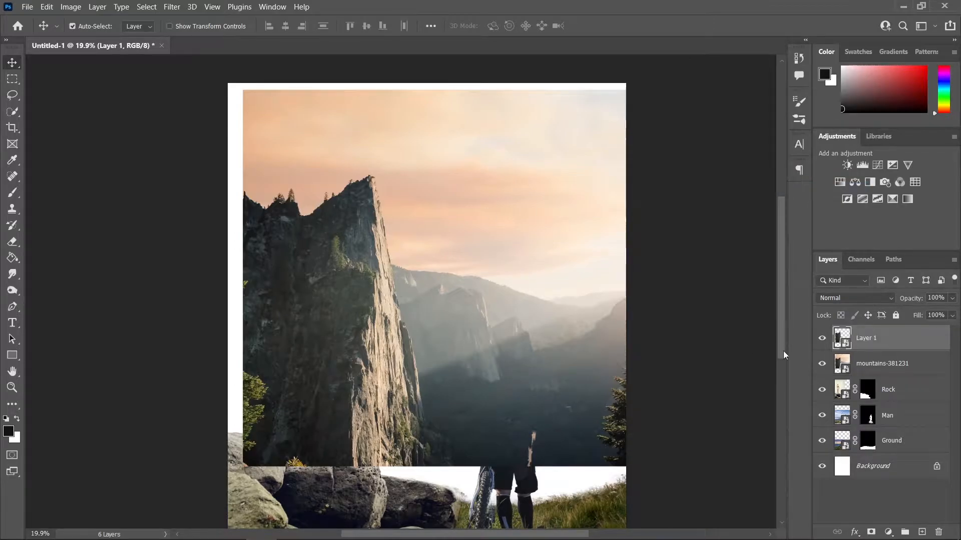
# Delete the mountains-381231 layer and select the cut-out cliff on Layer 1
pyautogui.click(898, 365)
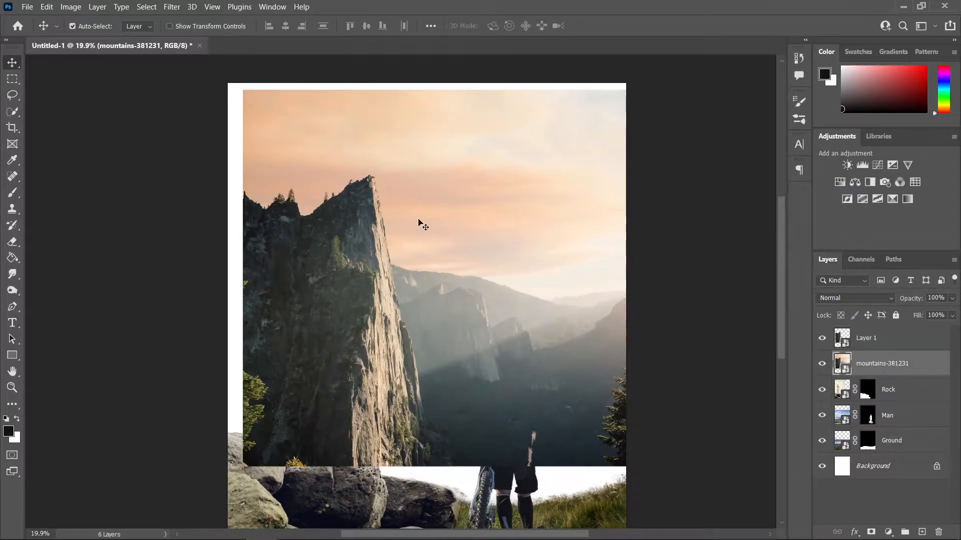
pyautogui.press('Delete')
pyautogui.moveTo(436, 252); pyautogui.dragTo(397, 240)
pyautogui.click(885, 337)
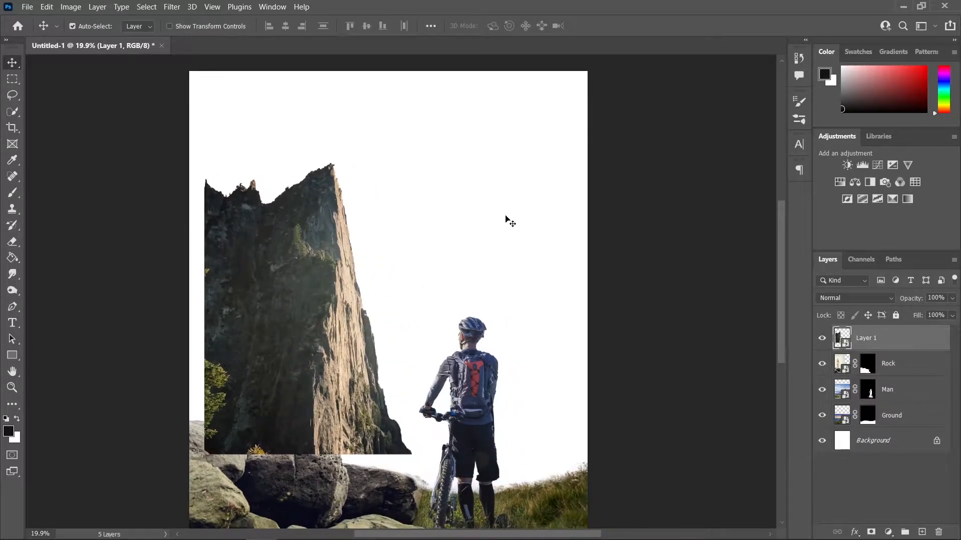
# Flip the cliff horizontally, place it against the canvas's right edge, stretch its height to about 134% and tilt it slightly
pyautogui.scroll(-1, 505, 219)
pyautogui.moveTo(303, 310); pyautogui.dragTo(535, 362)
pyautogui.hotkey('ctrl', 't')
pyautogui.rightClick(548, 342)
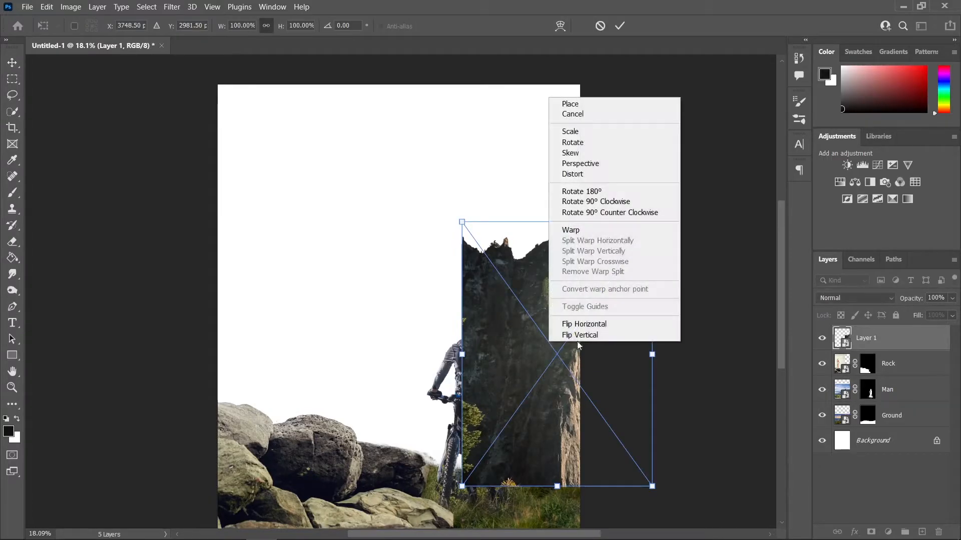
pyautogui.click(583, 324)
pyautogui.moveTo(558, 336); pyautogui.dragTo(590, 330)
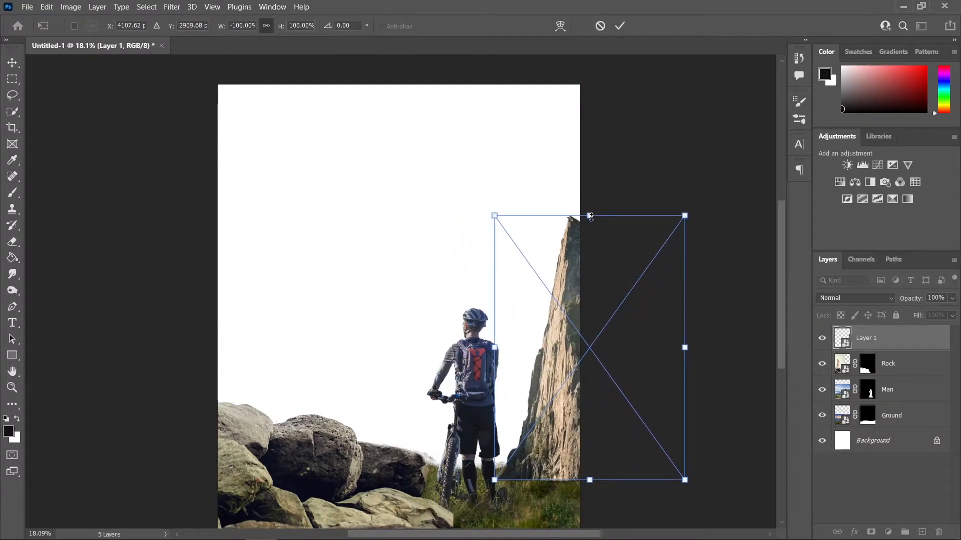
pyautogui.moveTo(590, 215); pyautogui.dragTo(603, 129)
pyautogui.moveTo(490, 481); pyautogui.dragTo(493, 473)
pyautogui.click(13, 62)
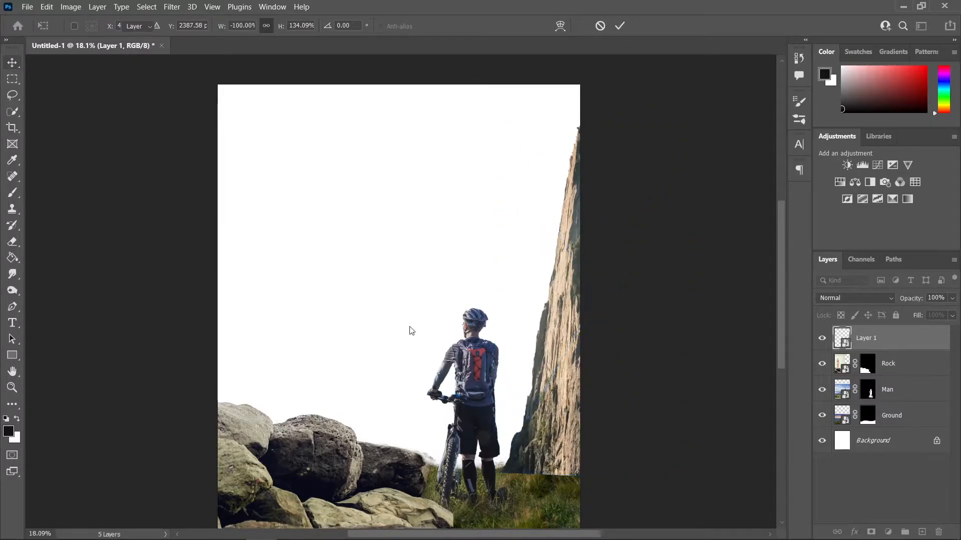
# Warp the cliff so its lower edge curves down across the grass towards the canvas's lower right corner
pyautogui.scroll(-5, 526, 350)
pyautogui.moveTo(532, 314); pyautogui.dragTo(499, 288)
pyautogui.scroll(3, 487, 313)
pyautogui.scroll(2, 487, 317)
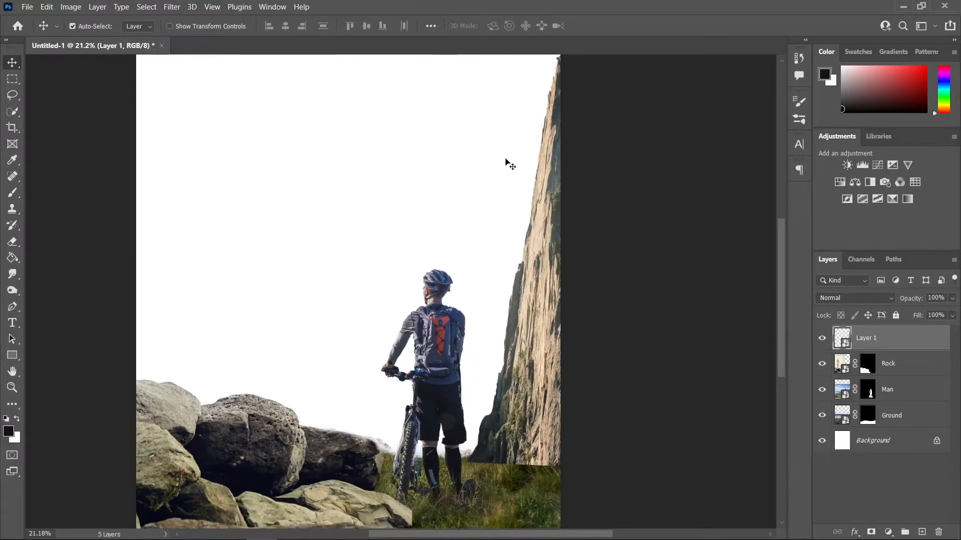
pyautogui.scroll(-1, 507, 158)
pyautogui.hotkey('ctrl', 't')
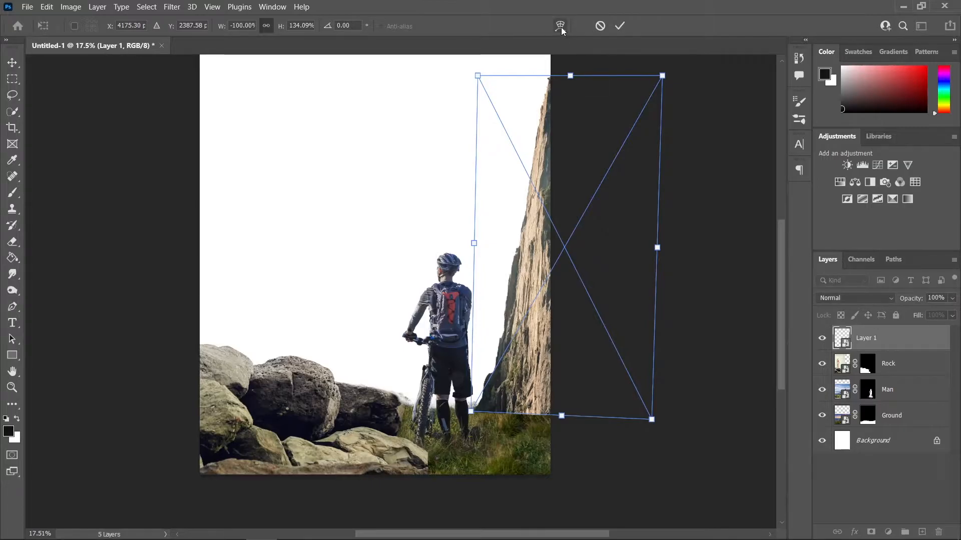
pyautogui.click(561, 26)
pyautogui.scroll(2, 545, 433)
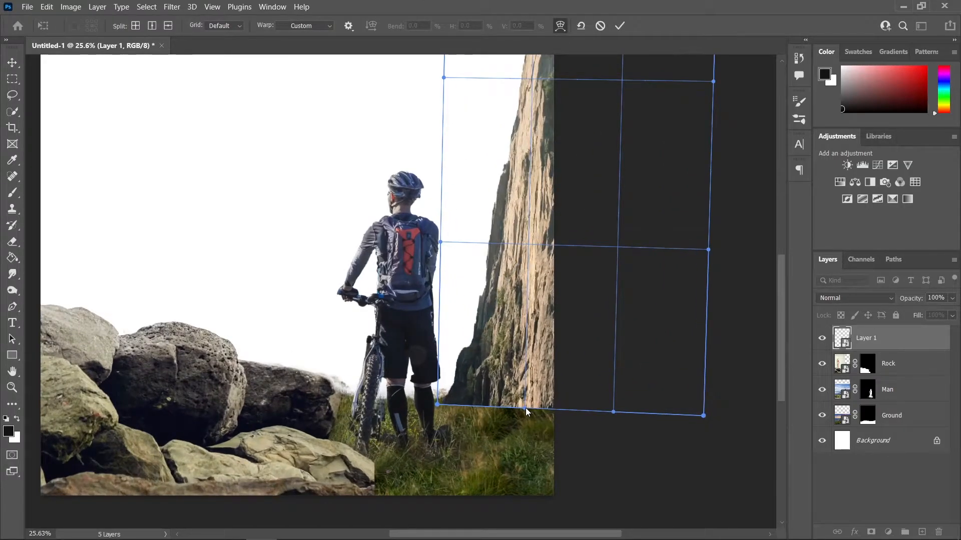
pyautogui.moveTo(534, 411); pyautogui.dragTo(642, 498)
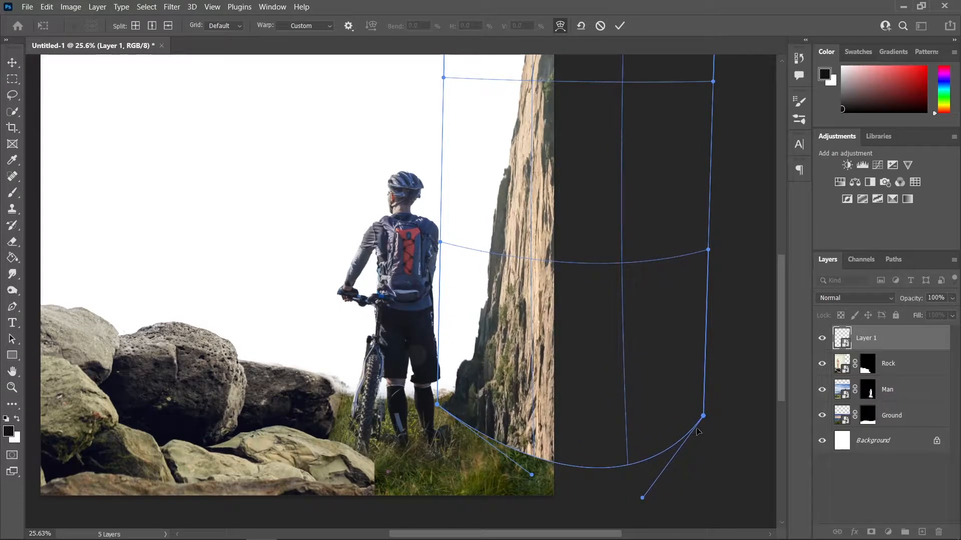
pyautogui.hotkey('ctrl', 'z')
pyautogui.scroll(-3, 571, 300)
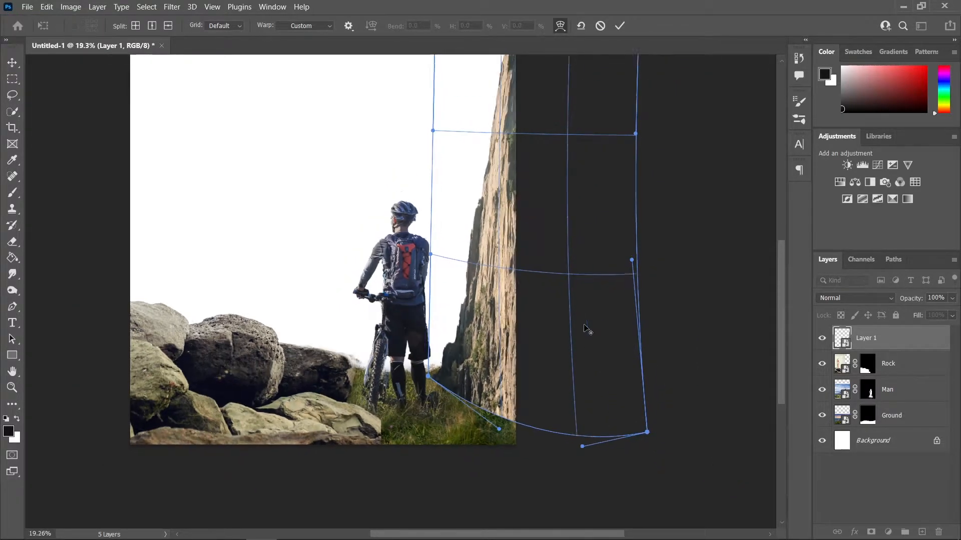
pyautogui.moveTo(570, 301); pyautogui.dragTo(617, 331)
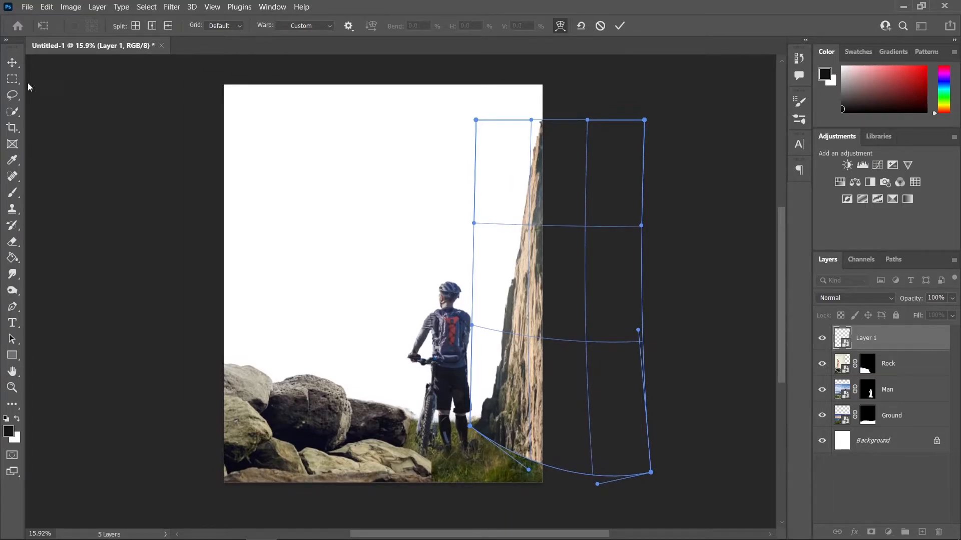
pyautogui.press('Return')
# Choose brush 2 from Grass Photoshop Brushes 3 and add a layer mask to Layer 1
pyautogui.scroll(-2, 488, 352)
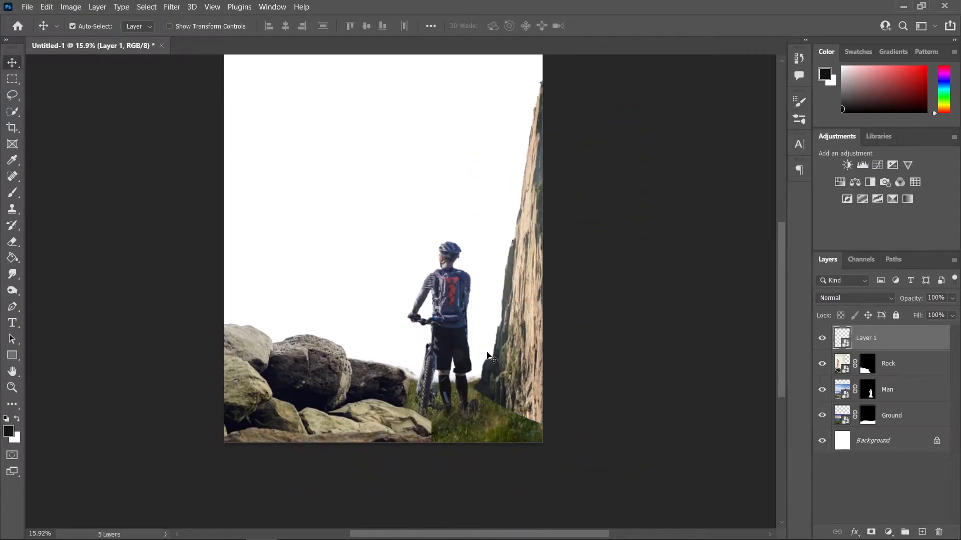
pyautogui.scroll(4, 504, 399)
pyautogui.scroll(1, 486, 398)
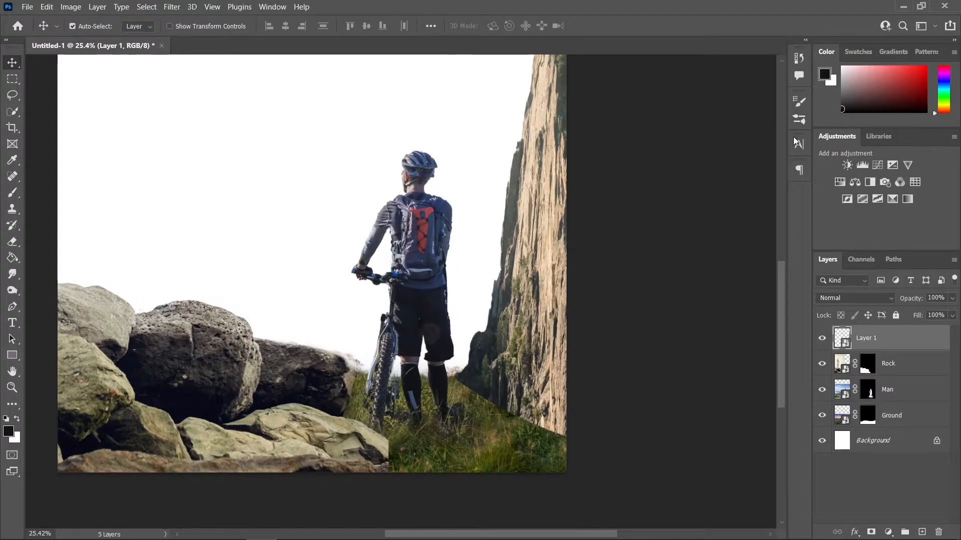
pyautogui.click(799, 119)
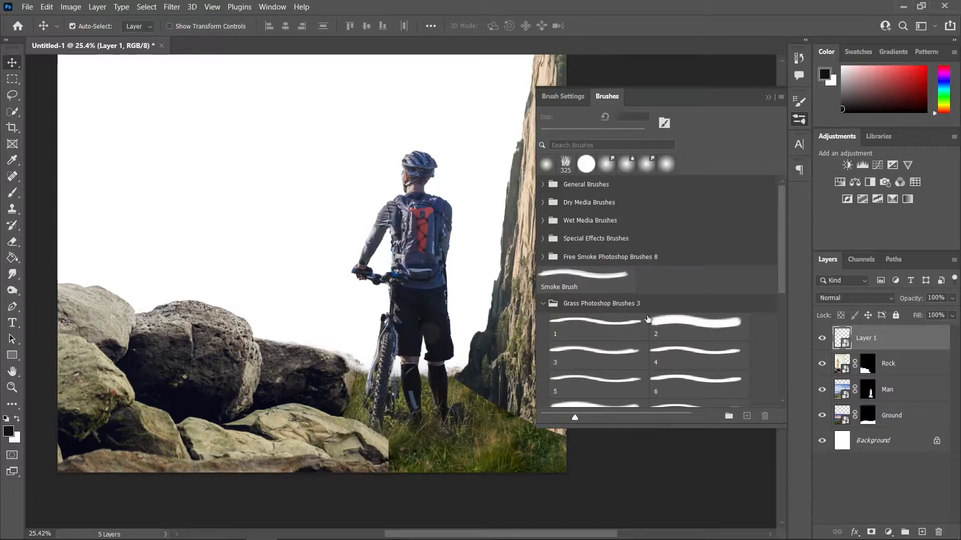
pyautogui.scroll(-1, 579, 317)
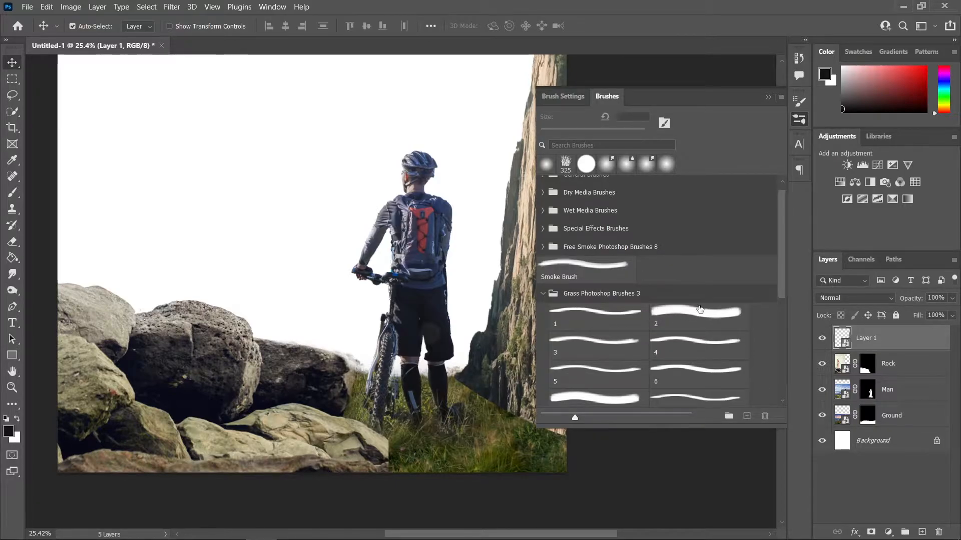
pyautogui.click(679, 310)
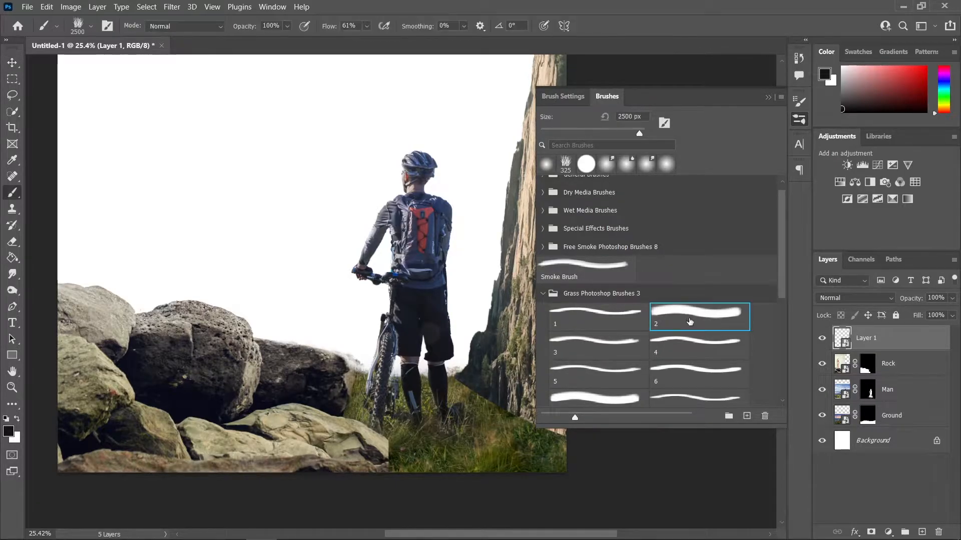
pyautogui.click(768, 100)
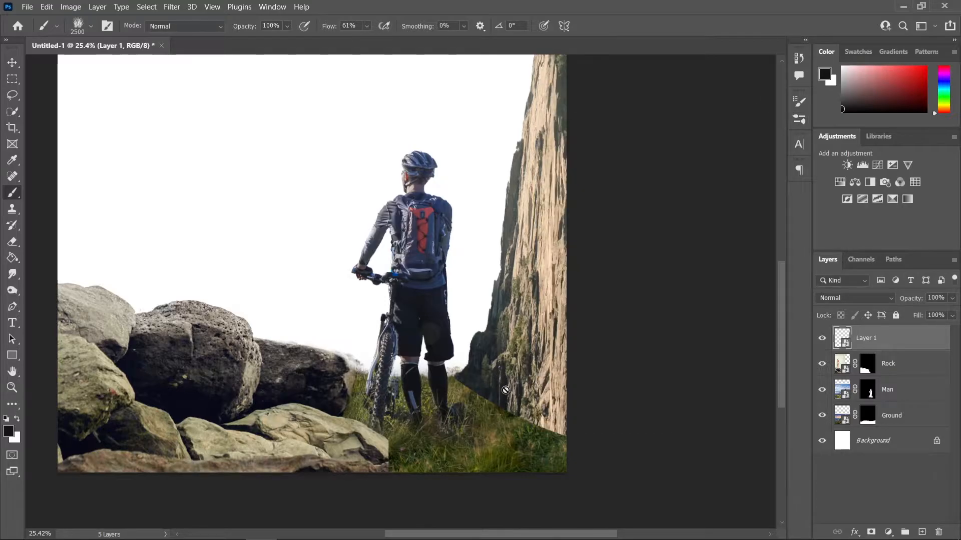
pyautogui.click(871, 532)
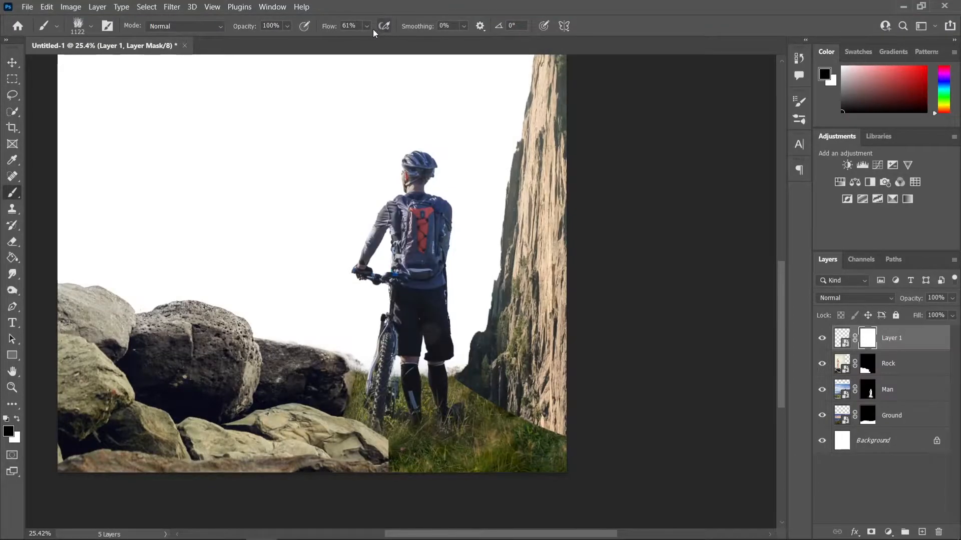
# Reduce the grass brush to 310 px and paint black on the mask along the cliff's lower edge to blend it into the grass
pyautogui.scroll(-1, 324, 405)
pyautogui.scroll(3, 533, 334)
pyautogui.moveTo(532, 334); pyautogui.dragTo(495, 334)
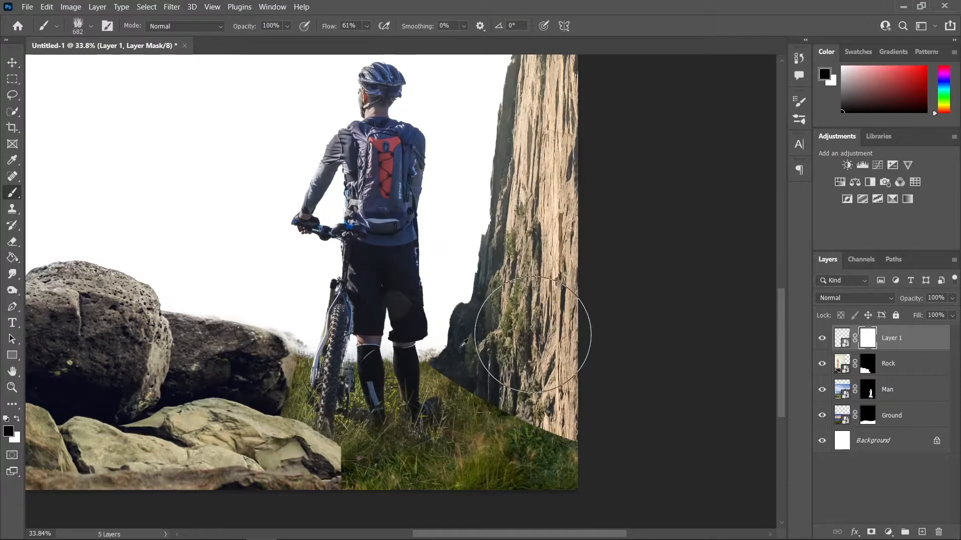
pyautogui.scroll(4, 556, 373)
pyautogui.moveTo(557, 373); pyautogui.dragTo(511, 373)
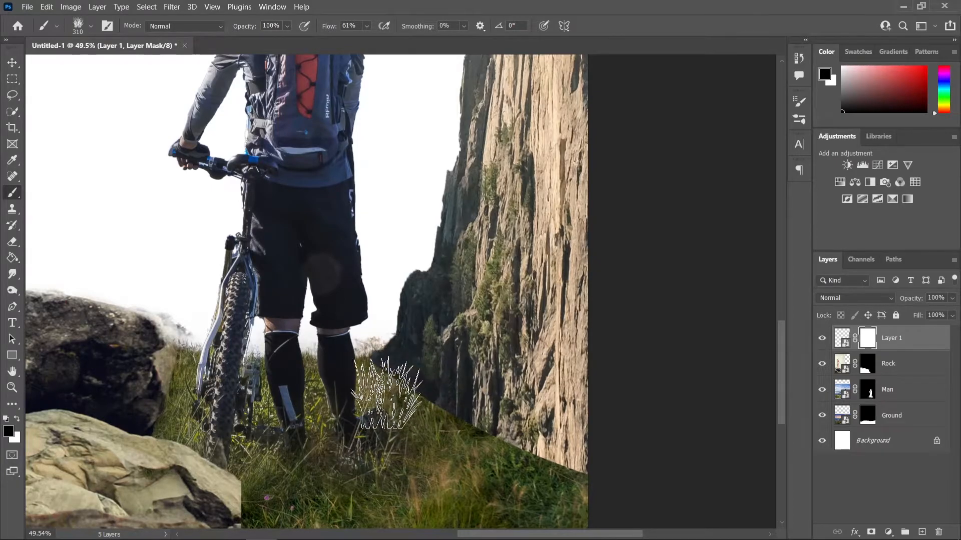
pyautogui.moveTo(398, 384)
pyautogui.mouseDown()
pyautogui.moveTo(455, 413)
pyautogui.moveTo(470, 450)
pyautogui.moveTo(494, 439)
pyautogui.moveTo(506, 459)
pyautogui.moveTo(517, 434)
pyautogui.moveTo(570, 479)
pyautogui.moveTo(599, 441)
pyautogui.moveTo(621, 474)
pyautogui.moveTo(624, 429)
pyautogui.moveTo(544, 484)
pyautogui.mouseUp()
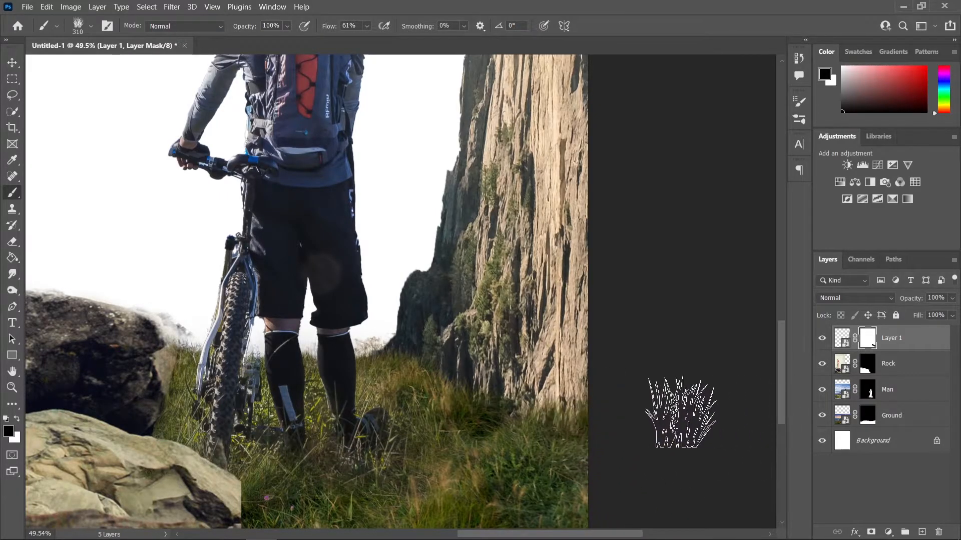
pyautogui.scroll(-3, 390, 421)
pyautogui.scroll(-2, 389, 422)
pyautogui.scroll(4, 400, 425)
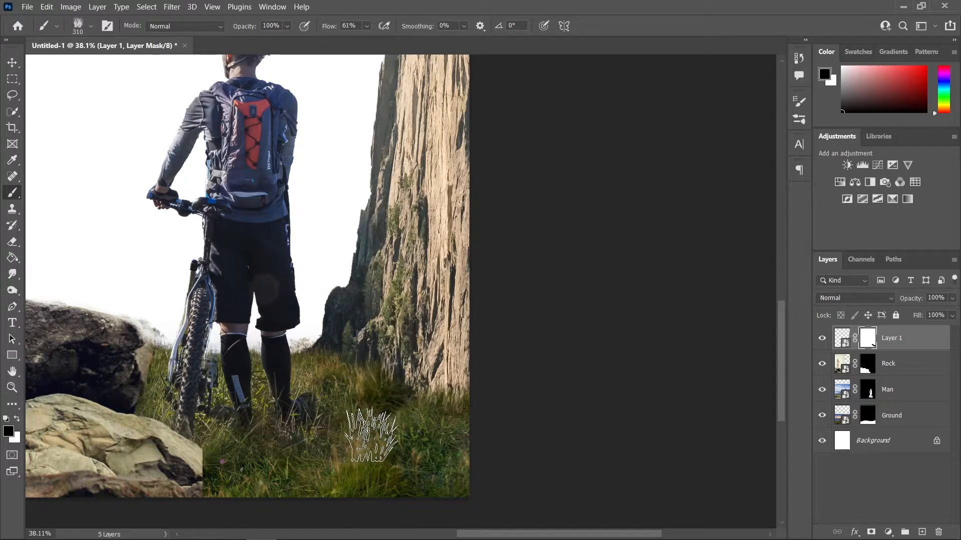
pyautogui.scroll(-5, 342, 364)
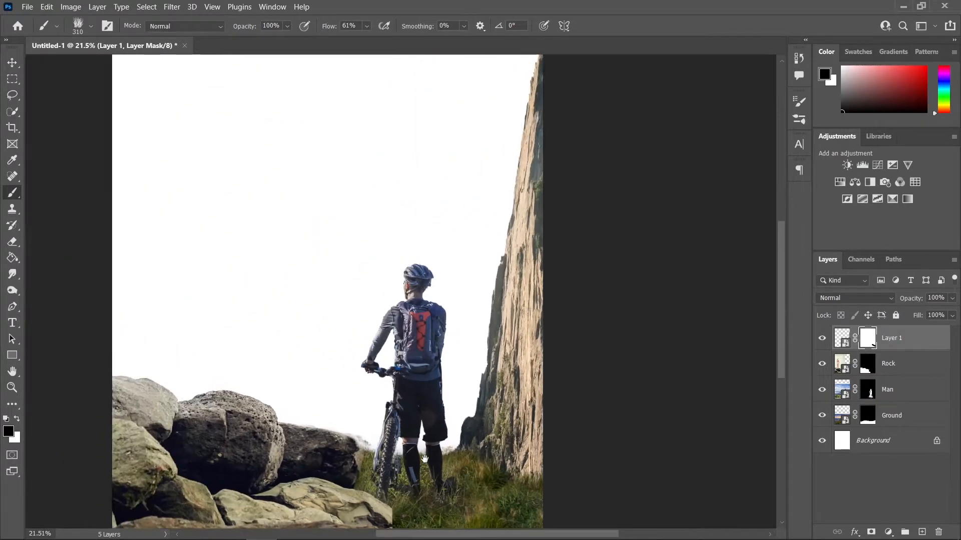
# Rename Layer 1 as Side Rock and deselect all layers
pyautogui.press('v')
pyautogui.scroll(2, 450, 413)
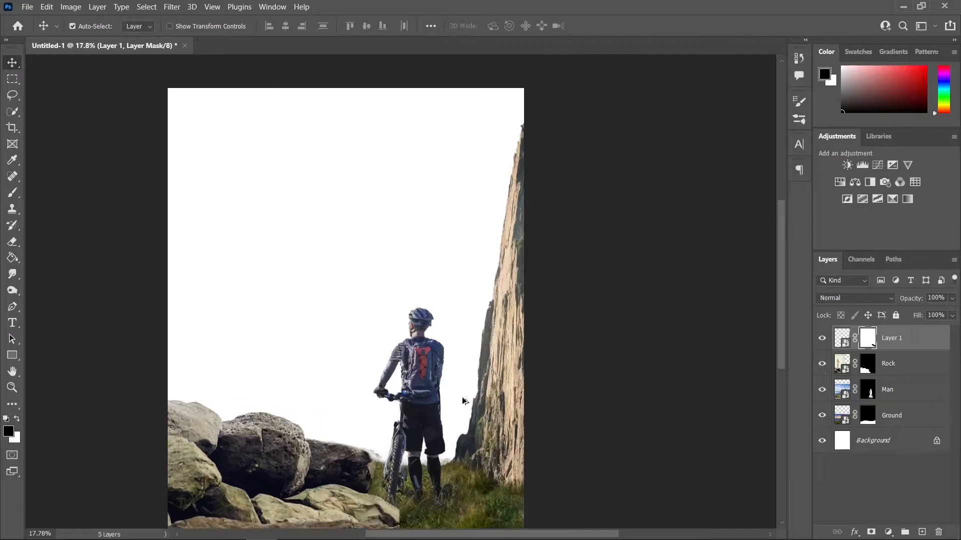
pyautogui.scroll(-1, 470, 408)
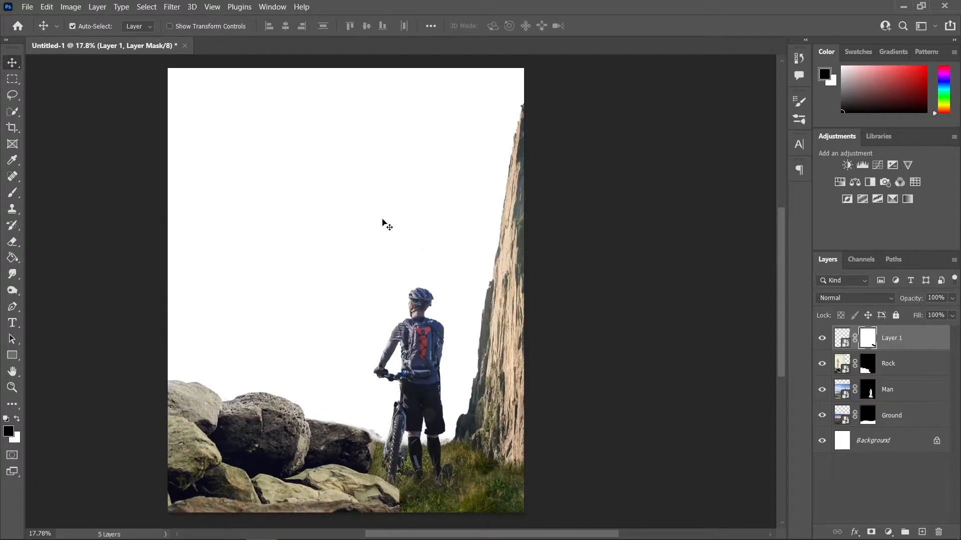
pyautogui.doubleClick(892, 338)
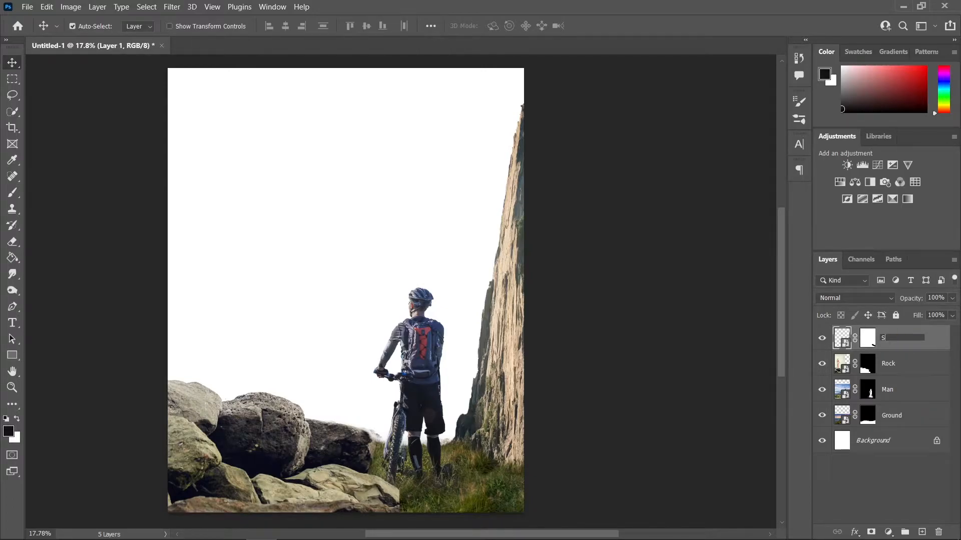
pyautogui.press('Return')
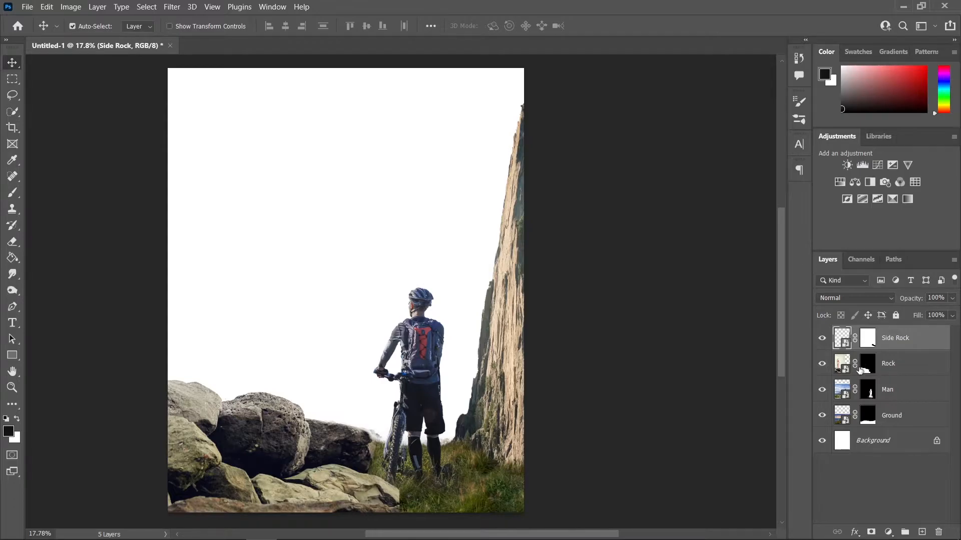
pyautogui.click(915, 438)
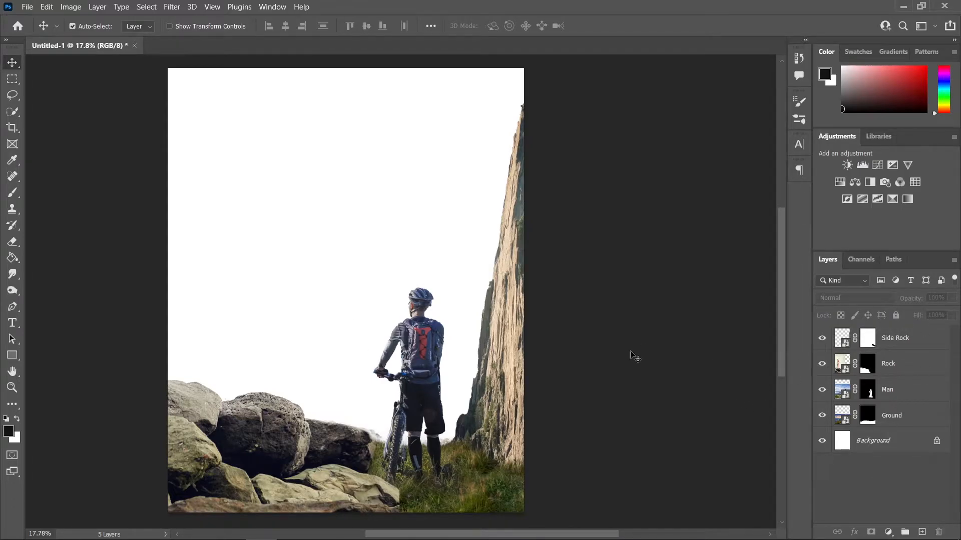
# Place amalfi-2241861.jpg from the Man on Bike folder above Side Rock, scale it to about 251% and position it over the canvas's upper left
pyautogui.click(138, 530)
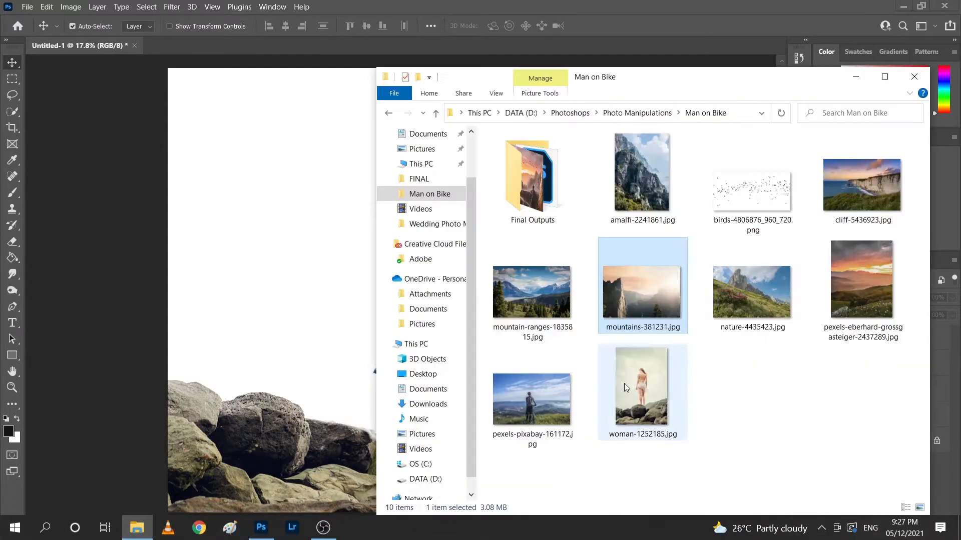
pyautogui.click(760, 428)
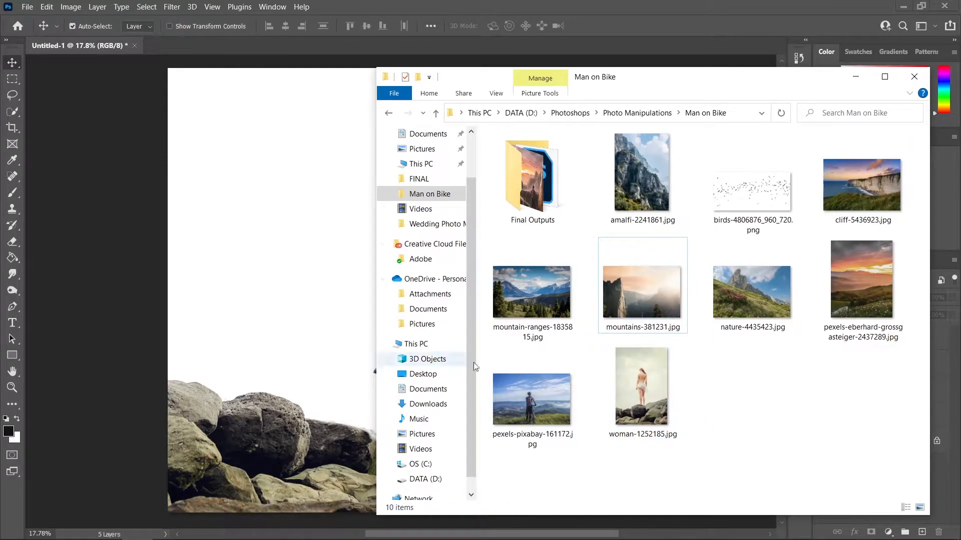
pyautogui.moveTo(642, 172); pyautogui.dragTo(182, 284)
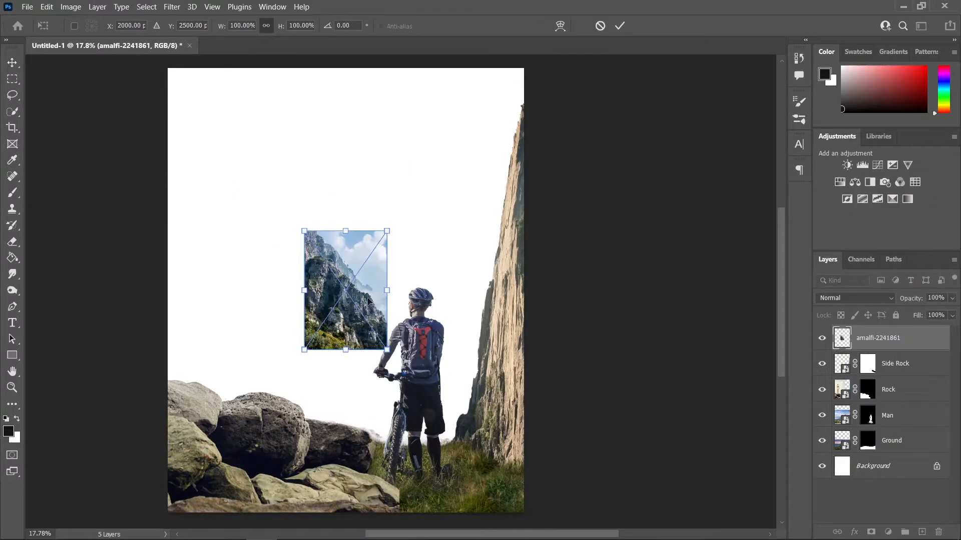
pyautogui.moveTo(306, 291); pyautogui.dragTo(181, 291)
pyautogui.moveTo(280, 245); pyautogui.dragTo(311, 207)
pyautogui.click(15, 64)
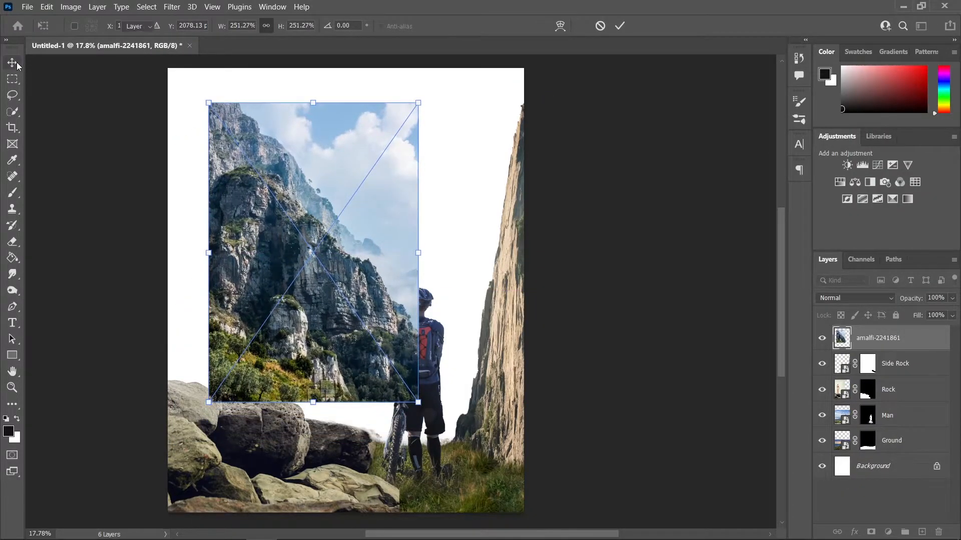
# Select the front mountain in the amalfi-2241861 image with the Lasso tool, following its ridge and enclosing everything below it
pyautogui.scroll(2, 345, 290)
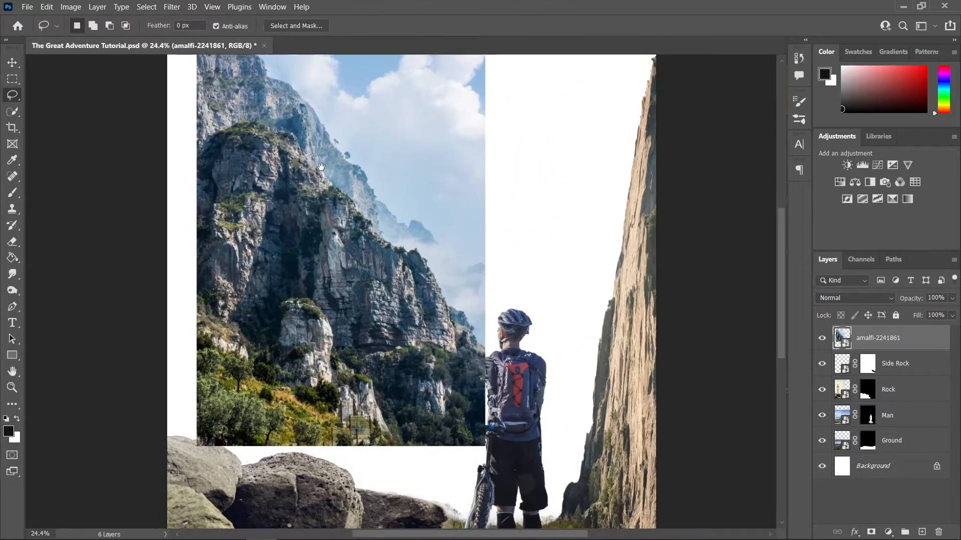
pyautogui.scroll(-1, 329, 198)
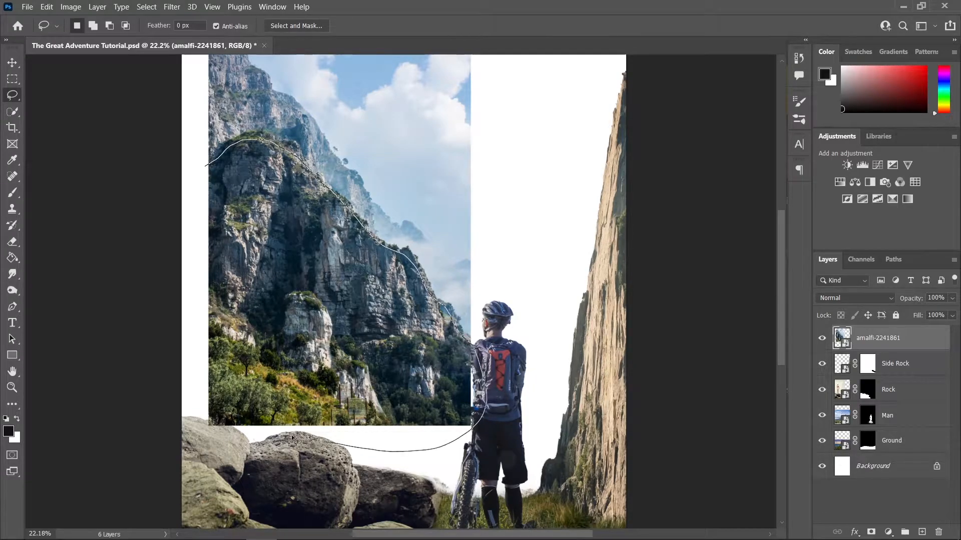
pyautogui.moveTo(205, 160); pyautogui.dragTo(208, 163)
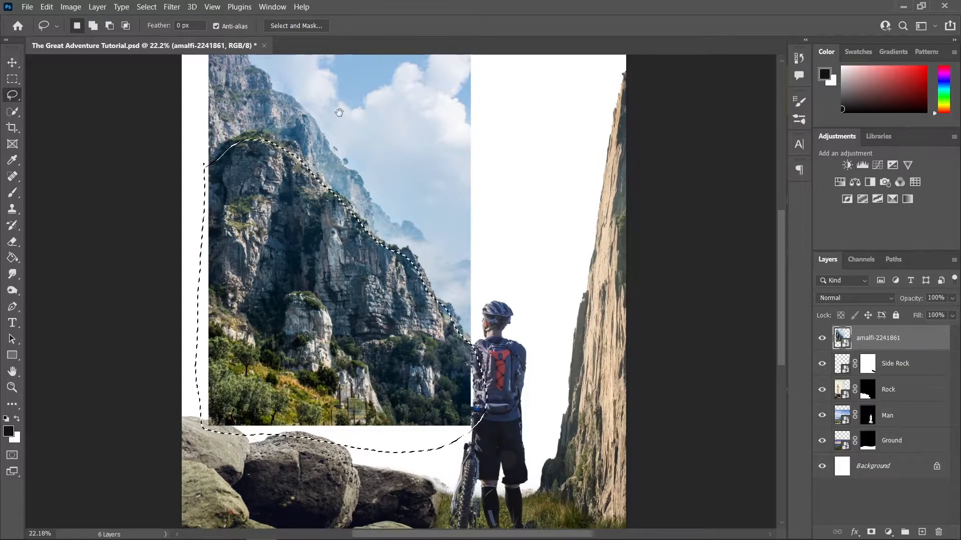
# Open the front mountain selection in Select and Mask and enlarge the Refine Edge Brush to 188 px
pyautogui.scroll(1, 432, 253)
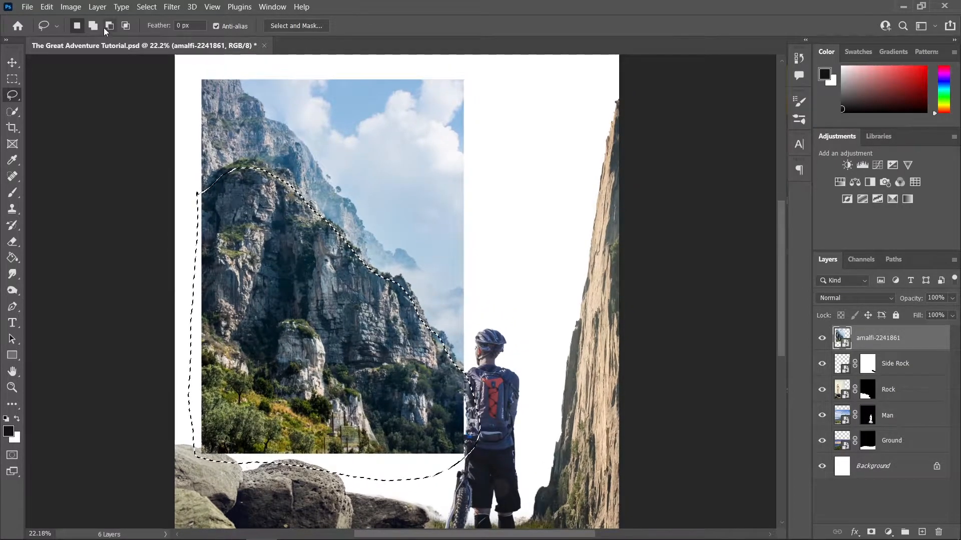
pyautogui.click(146, 6)
pyautogui.click(192, 173)
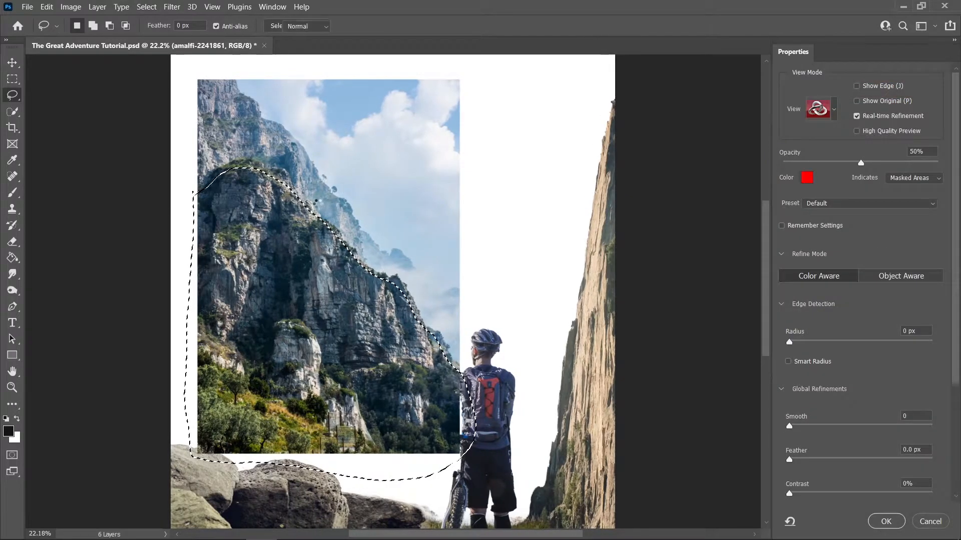
pyautogui.press('alt')
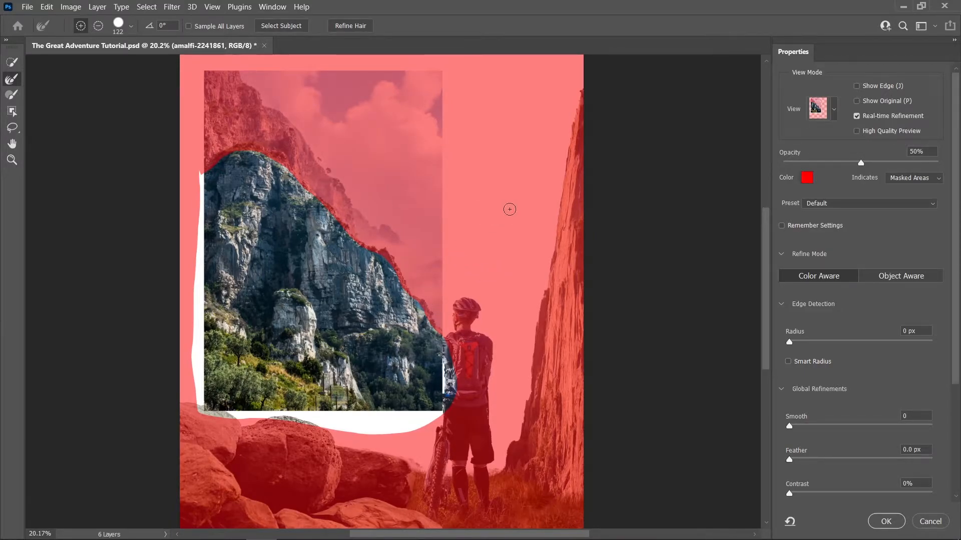
pyautogui.keyDown('alt'); pyautogui.scroll(3, 288, 176); pyautogui.keyUp('alt')
pyautogui.keyDown('alt'); pyautogui.rightClick(226, 162); pyautogui.keyUp('alt')
pyautogui.moveTo(357, 173); pyautogui.dragTo(345, 183)
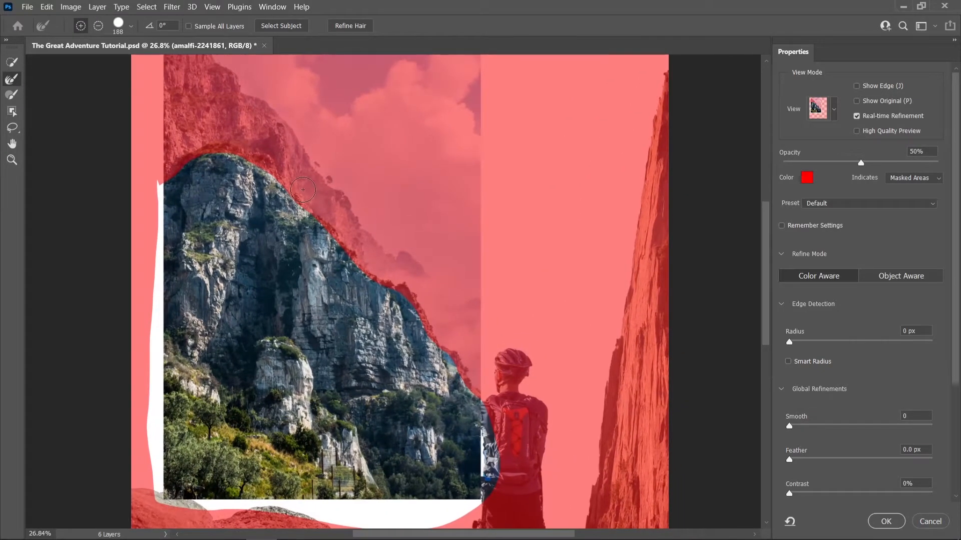
# Brush along the front mountain's ridge and down its sloping edge to refine the selection's outline
pyautogui.keyDown('alt'); pyautogui.scroll(2, 192, 182); pyautogui.keyUp('alt')
pyautogui.keyDown('alt'); pyautogui.rightClick(193, 185); pyautogui.keyUp('alt')
pyautogui.moveTo(160, 189)
pyautogui.mouseDown()
pyautogui.moveTo(234, 145)
pyautogui.moveTo(387, 273)
pyautogui.moveTo(566, 473)
pyautogui.moveTo(551, 432)
pyautogui.mouseUp()
pyautogui.press('b')
pyautogui.keyDown('alt'); pyautogui.scroll(1, 190, 180); pyautogui.keyUp('alt')
pyautogui.keyDown('alt'); pyautogui.rightClick(266, 189); pyautogui.keyUp('alt')
pyautogui.moveTo(299, 145)
pyautogui.mouseDown()
pyautogui.moveTo(477, 323)
pyautogui.moveTo(529, 398)
pyautogui.mouseUp()
pyautogui.keyDown('alt'); pyautogui.scroll(-1, 504, 379); pyautogui.keyUp('alt')
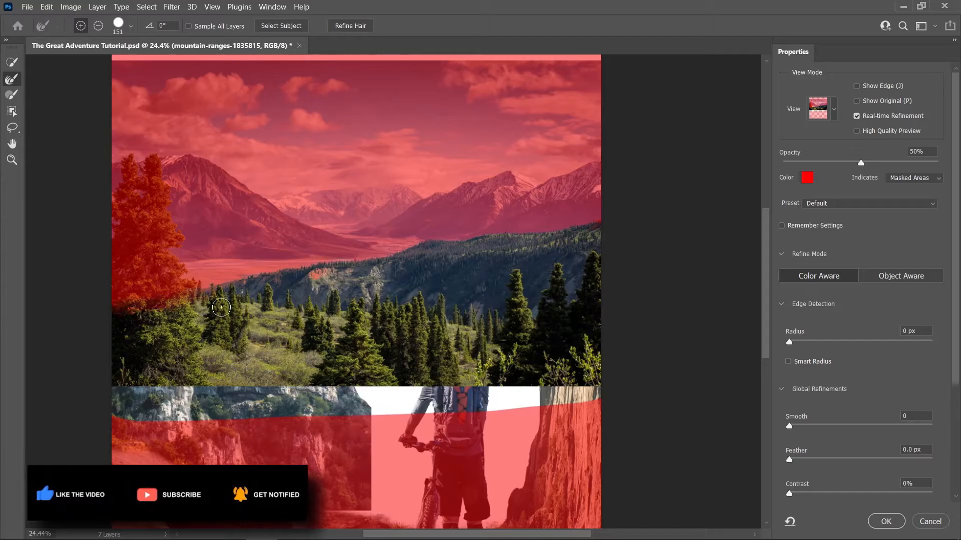
# Apply the refined selection of the forested hills in mountain-ranges-1835815 and turn it into a layer mask
pyautogui.click(885, 521)
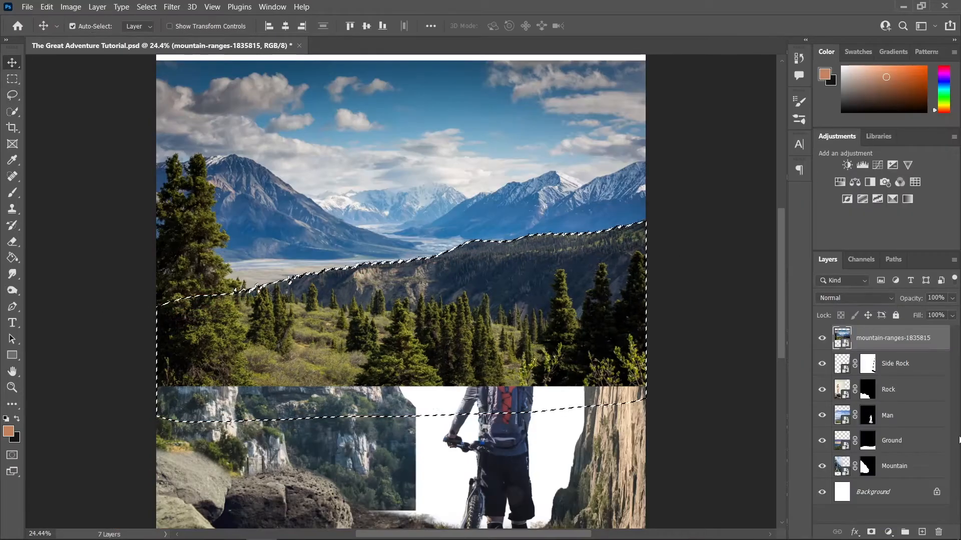
pyautogui.click(871, 532)
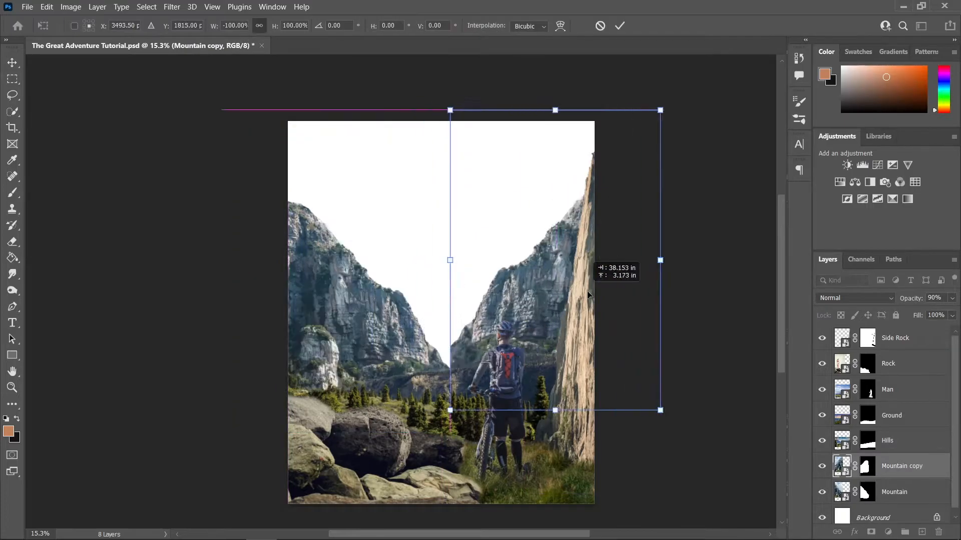
# Move the mirrored Mountain copy to the valley's right side, partly behind the side rock, and commit the transform
pyautogui.moveTo(587, 291); pyautogui.dragTo(613, 312)
pyautogui.moveTo(580, 128); pyautogui.dragTo(579, 68)
pyautogui.press('Return')
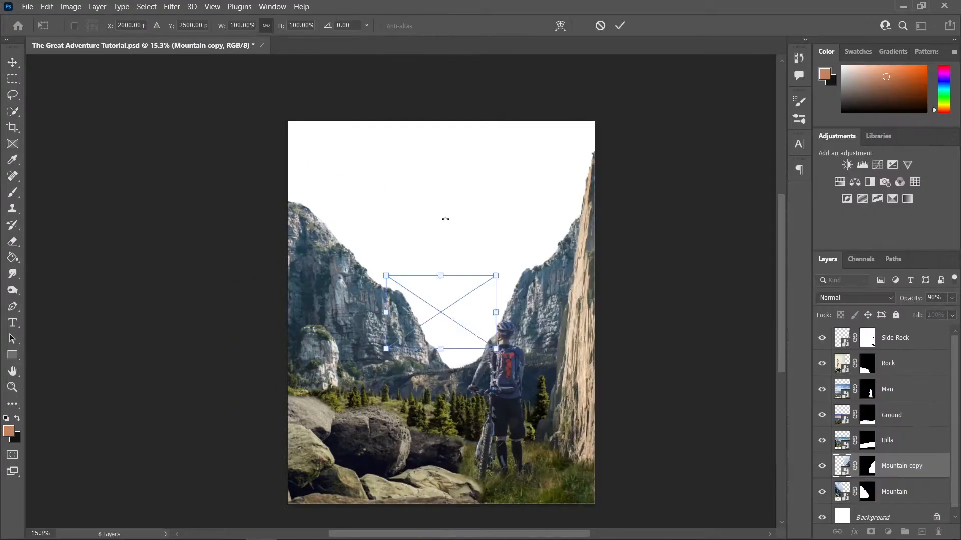
# Enlarge the placed nature-4435423 image to cover the canvas and outline its rocky peaks with the Lasso tool
pyautogui.moveTo(442, 356); pyautogui.dragTo(450, 423)
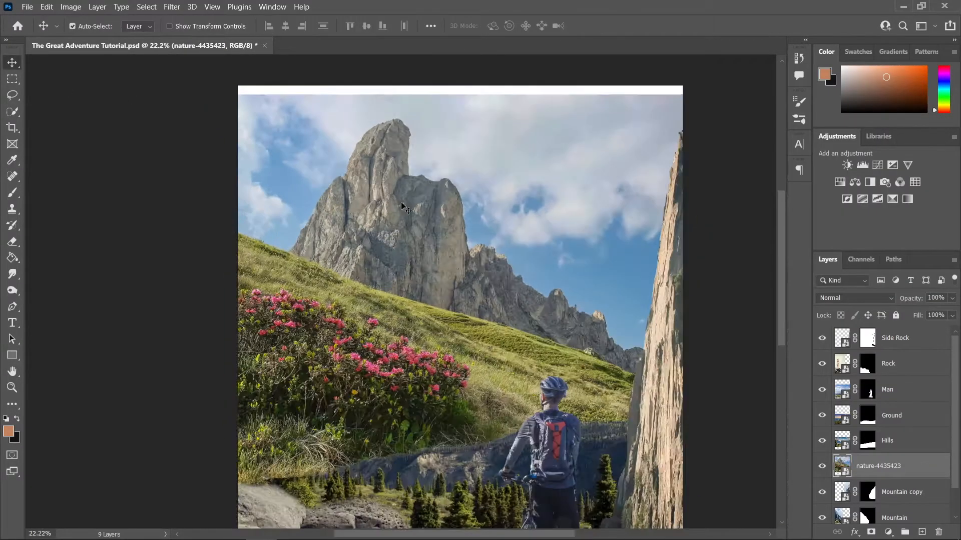
pyautogui.moveTo(400, 202); pyautogui.dragTo(345, 191)
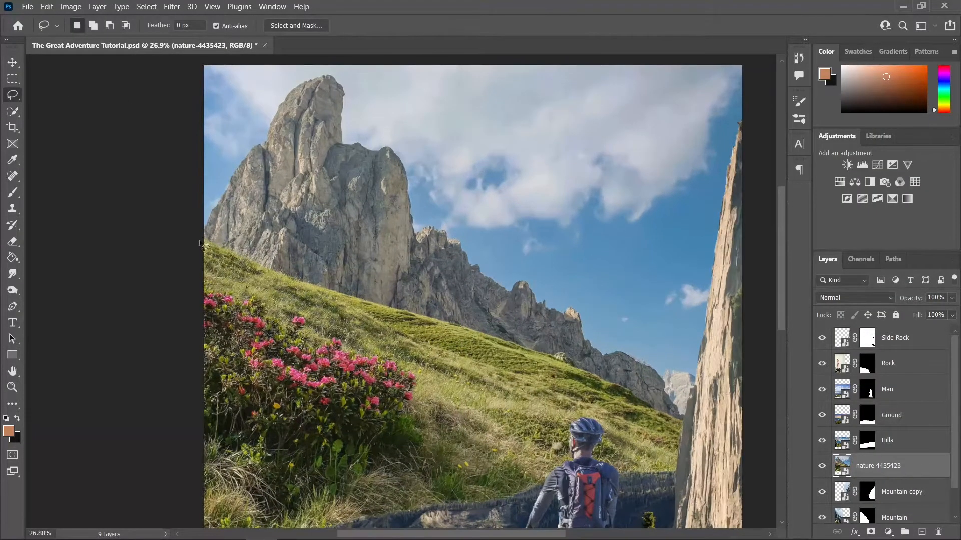
pyautogui.moveTo(538, 305); pyautogui.dragTo(207, 241)
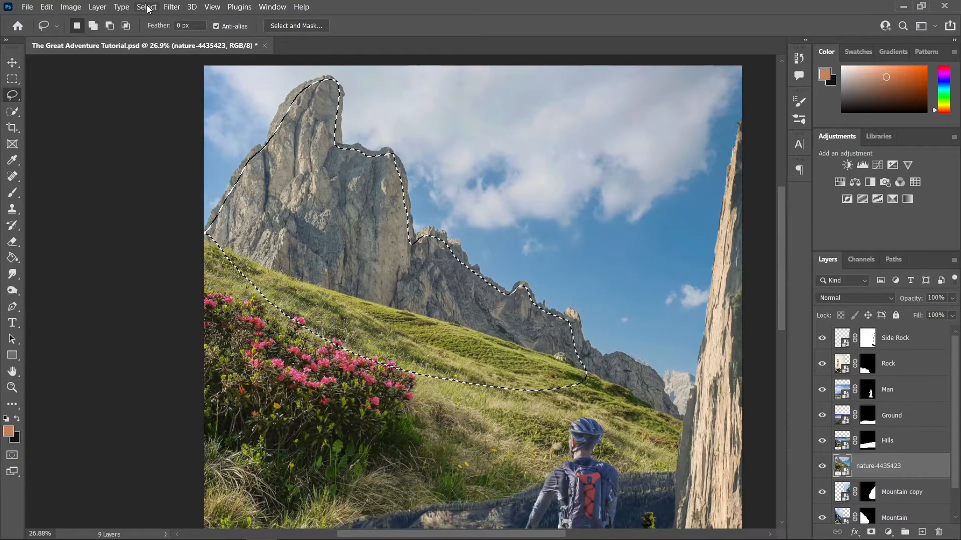
# Refine the peak selection's edges in Select and Mask, and transform the masked nature-4435423 peaks to fit the background
pyautogui.hotkey('ctrl', 'alt', 'r')
pyautogui.moveTo(256, 139)
pyautogui.mouseDown()
pyautogui.moveTo(434, 294)
pyautogui.moveTo(487, 309)
pyautogui.mouseUp()
pyautogui.click(11, 95)
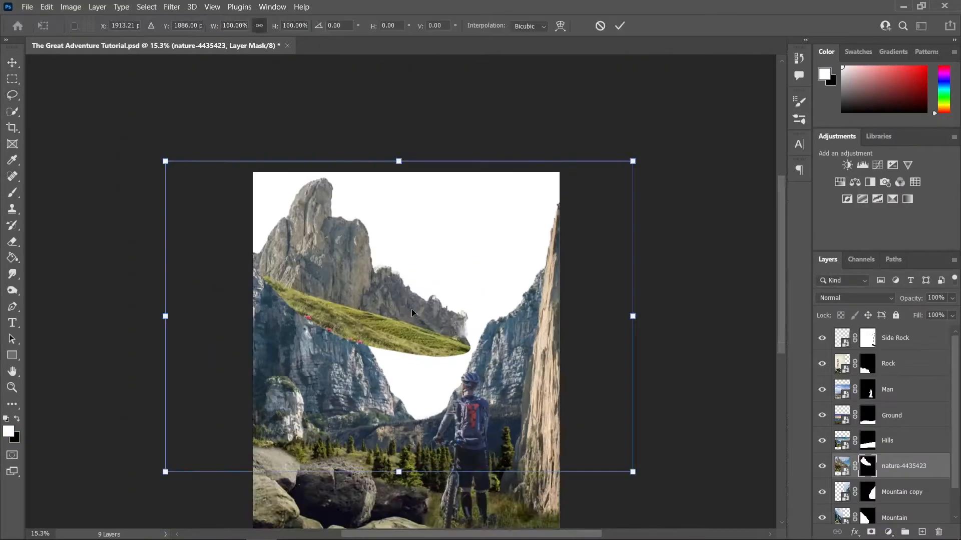
pyautogui.moveTo(627, 148); pyautogui.dragTo(658, 199)
pyautogui.press('Return')
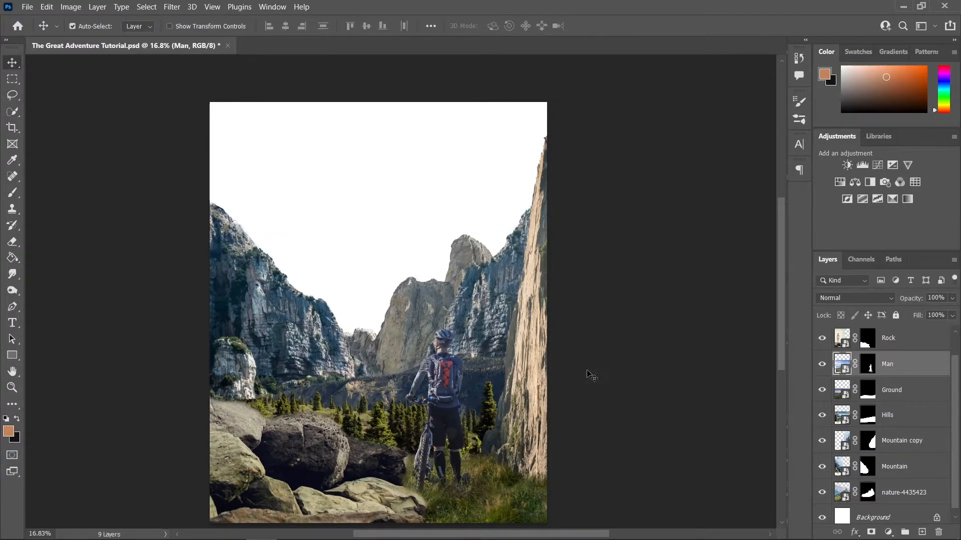
# Flip the placed sunset sky image horizontally, enlarge it beyond the canvas edge and position it behind the mountains
pyautogui.rightClick(419, 223)
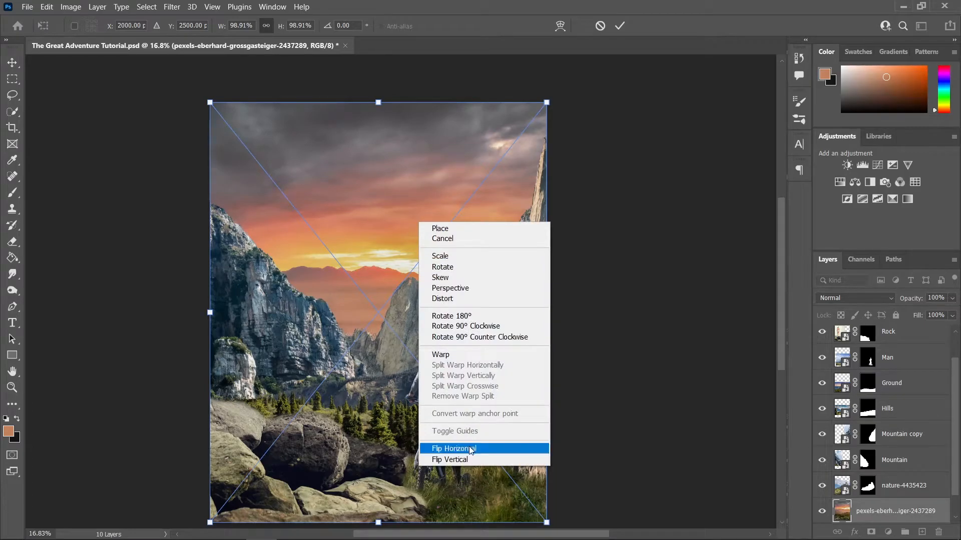
pyautogui.click(454, 448)
pyautogui.moveTo(547, 315); pyautogui.dragTo(605, 323)
pyautogui.moveTo(418, 249); pyautogui.dragTo(422, 249)
pyautogui.press('Return')
pyautogui.scroll(-1, 313, 275)
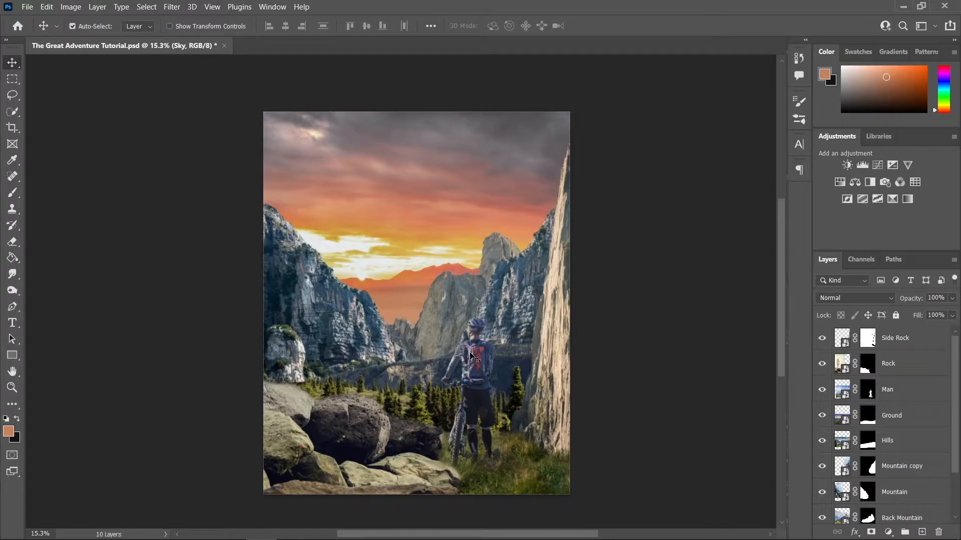
# Try shifting the Back Mountain, Mountain copy, Mountain and Hills layers upward one by one, undoing each move
pyautogui.scroll(1, 477, 352)
pyautogui.moveTo(411, 345); pyautogui.dragTo(402, 196)
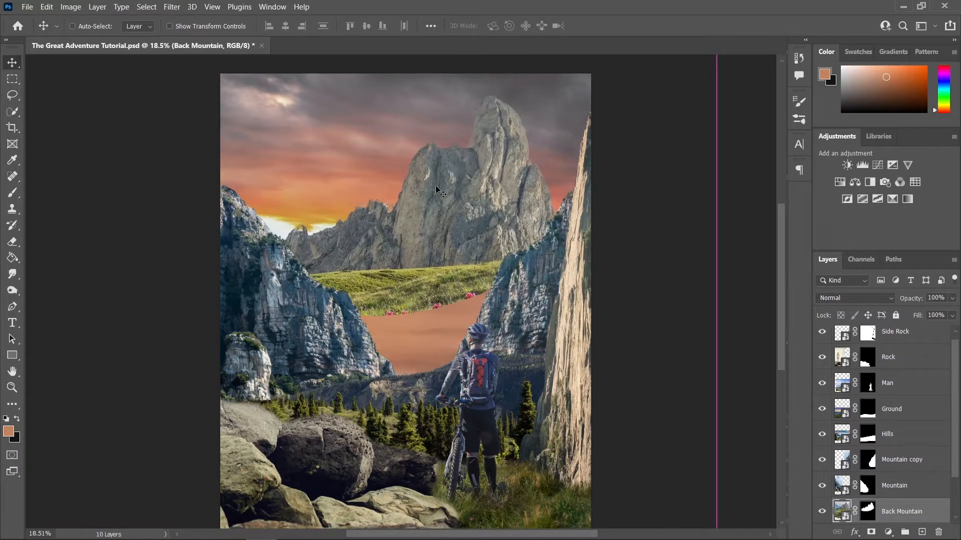
pyautogui.hotkey('ctrl', 'z')
pyautogui.moveTo(520, 293); pyautogui.dragTo(518, 213)
pyautogui.hotkey('ctrl', 'z')
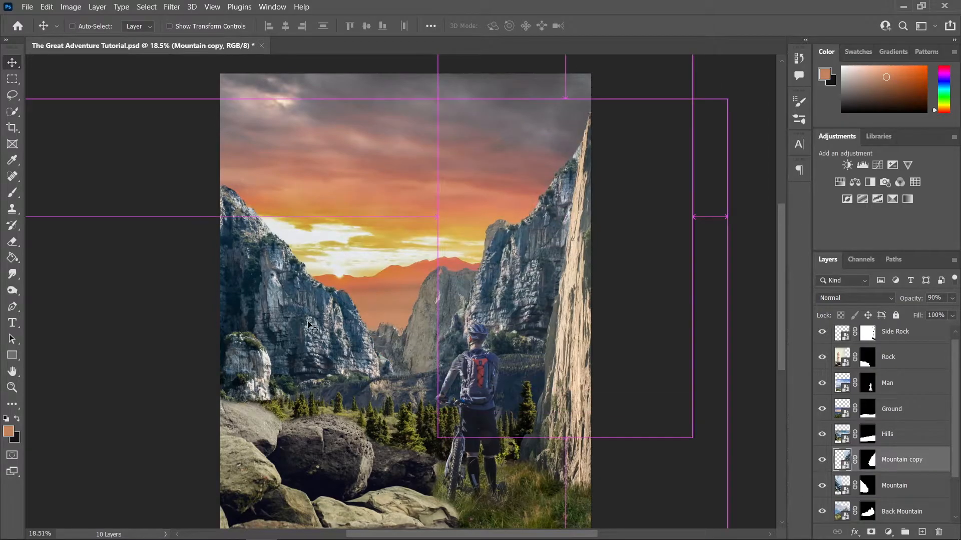
pyautogui.moveTo(295, 336); pyautogui.dragTo(297, 303)
pyautogui.hotkey('ctrl', 'z')
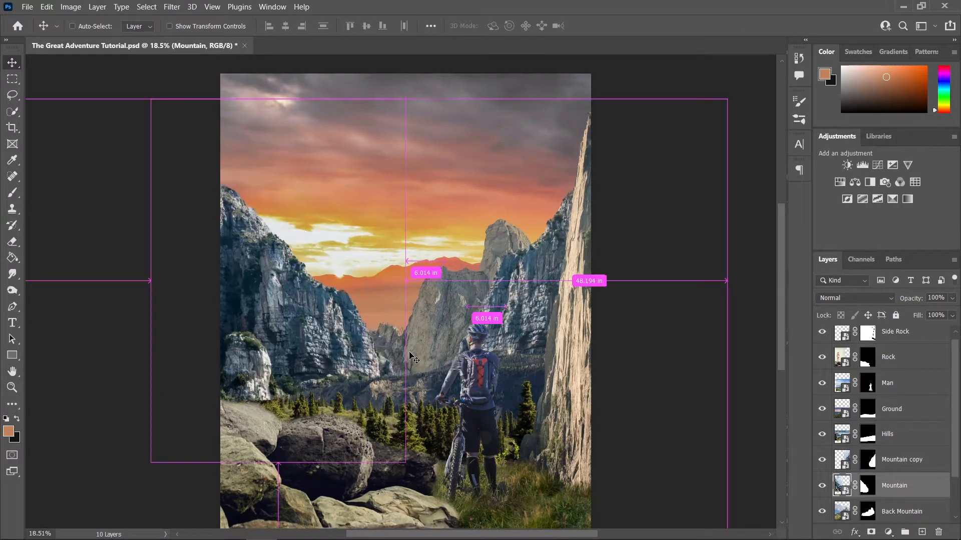
pyautogui.moveTo(407, 409); pyautogui.dragTo(407, 386)
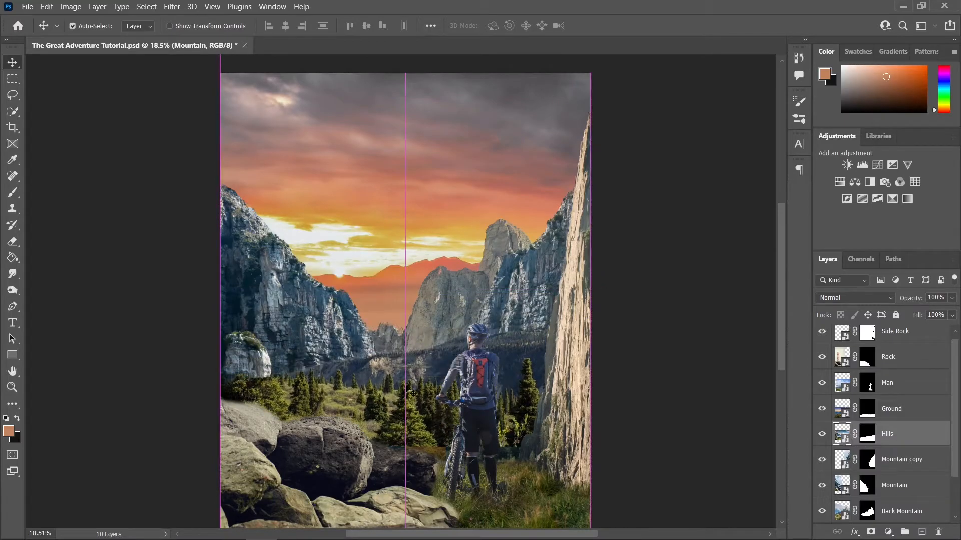
pyautogui.hotkey('ctrl', 'z')
# Examine the overall composite, and inspect the back mountain's surface and masked edges up close
pyautogui.scroll(-1, 486, 386)
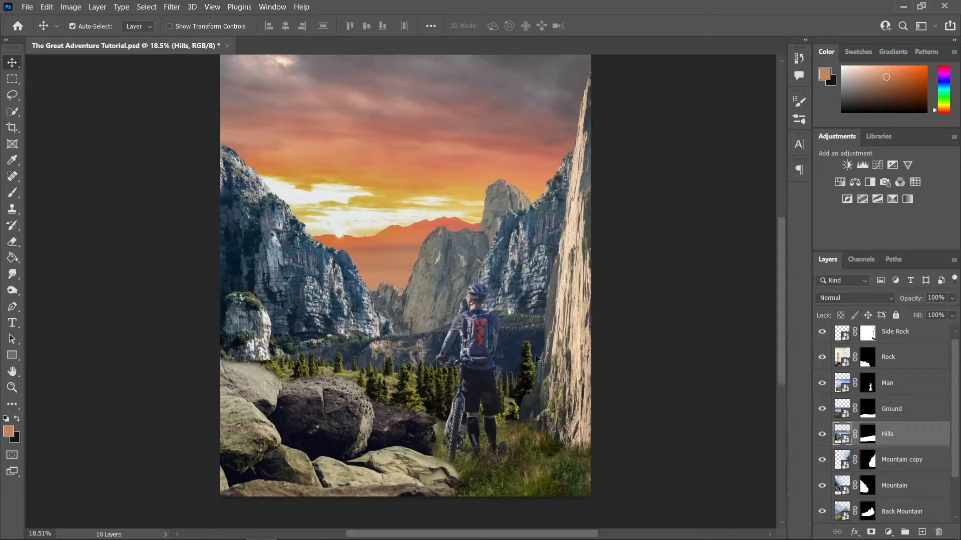
pyautogui.click(577, 286)
pyautogui.scroll(-1, 577, 288)
pyautogui.scroll(1, 575, 256)
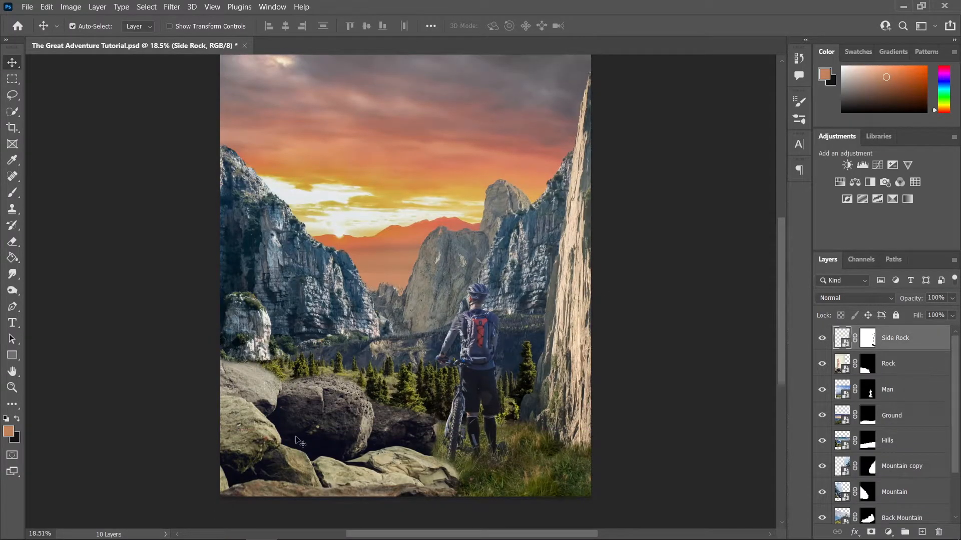
pyautogui.scroll(1, 467, 417)
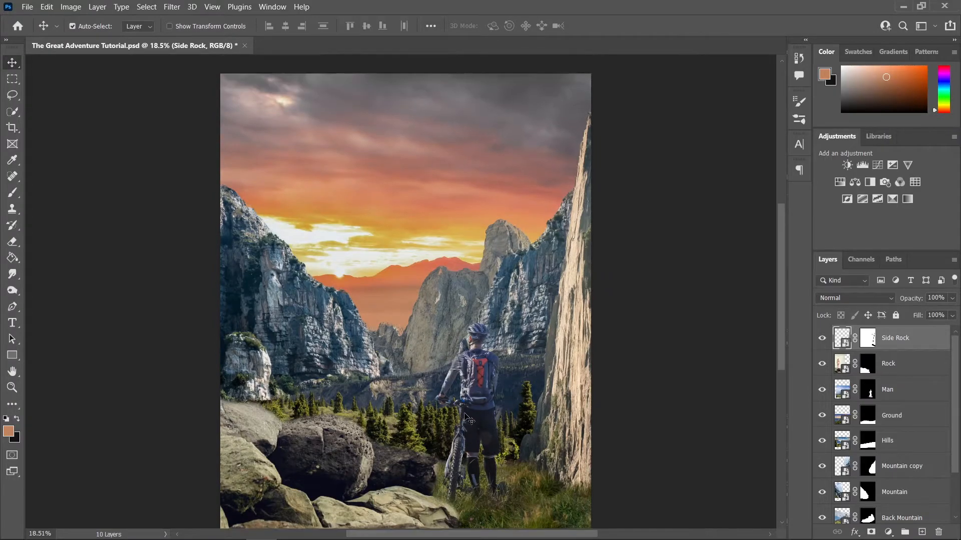
pyautogui.scroll(-1, 509, 370)
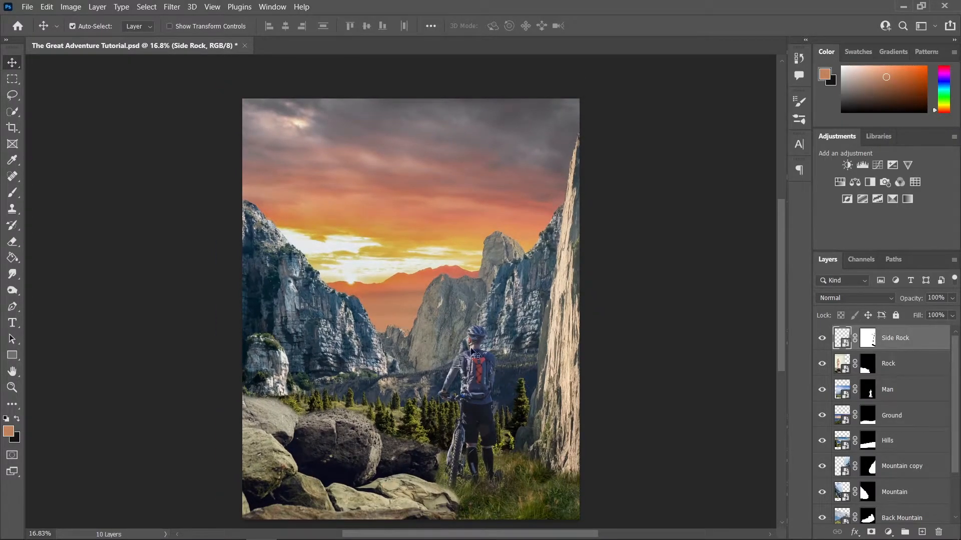
pyautogui.scroll(4, 447, 296)
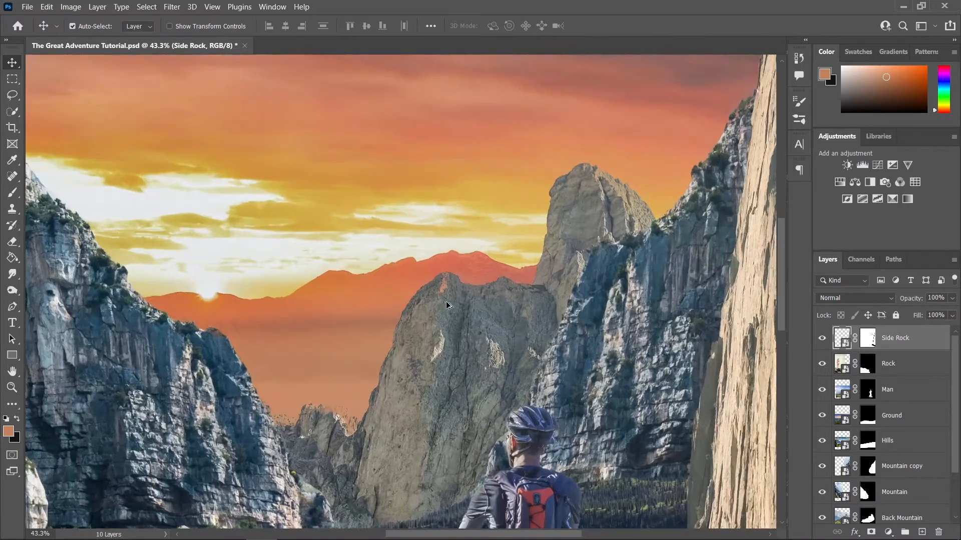
pyautogui.scroll(1, 447, 305)
pyautogui.moveTo(457, 312); pyautogui.dragTo(567, 340)
pyautogui.moveTo(558, 291); pyautogui.dragTo(505, 289)
pyautogui.scroll(2, 392, 355)
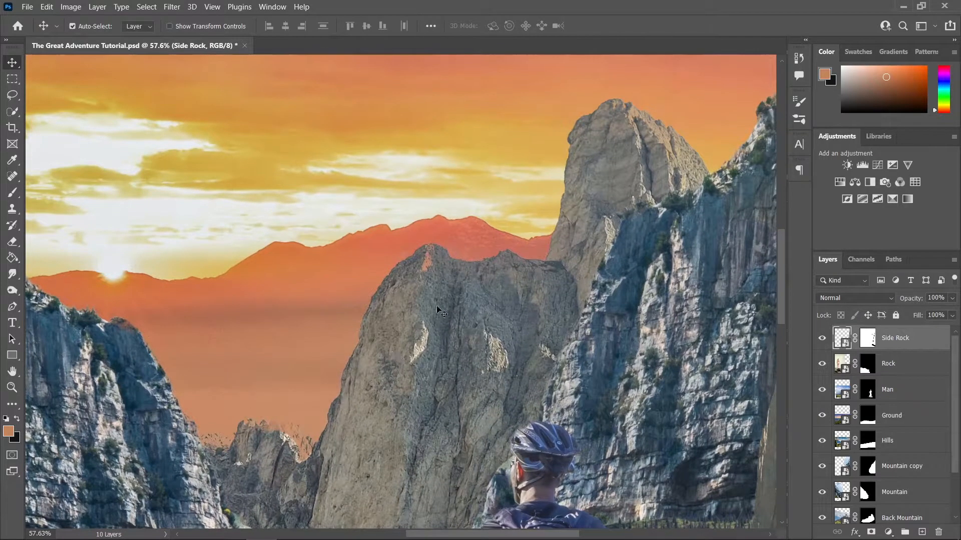
# Target the Back Mountain layer mask and set up a Hard Round brush at 117 px
pyautogui.click(457, 310)
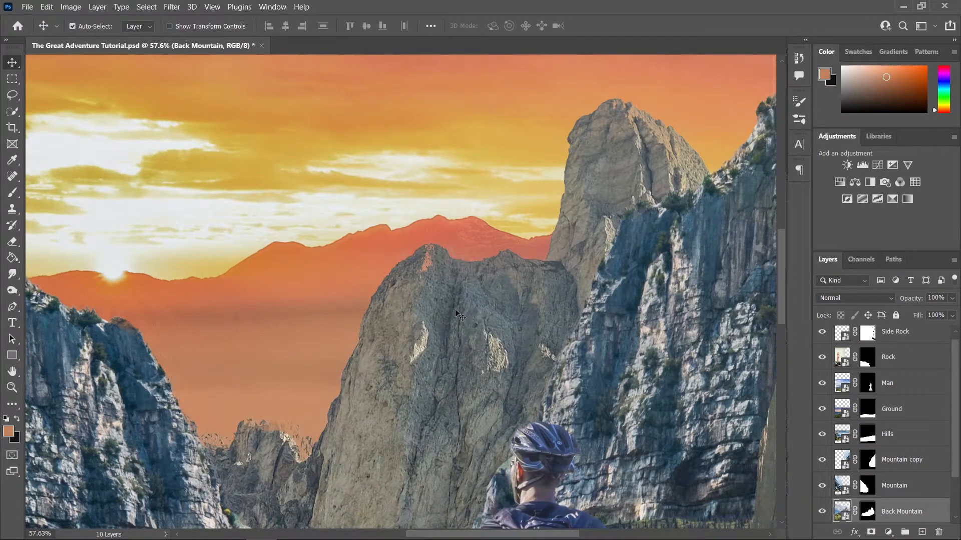
pyautogui.click(868, 512)
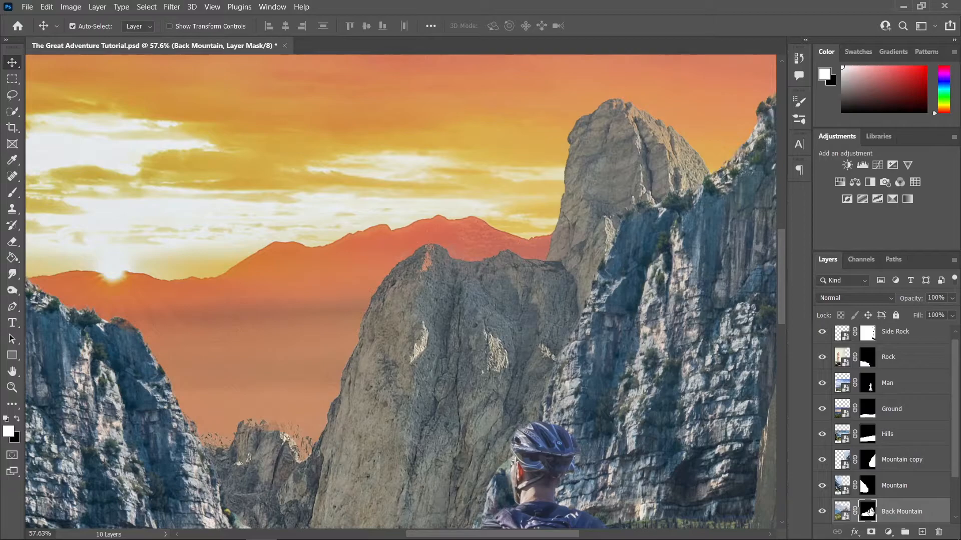
pyautogui.click(15, 192)
pyautogui.moveTo(453, 323); pyautogui.dragTo(196, 340)
pyautogui.click(82, 31)
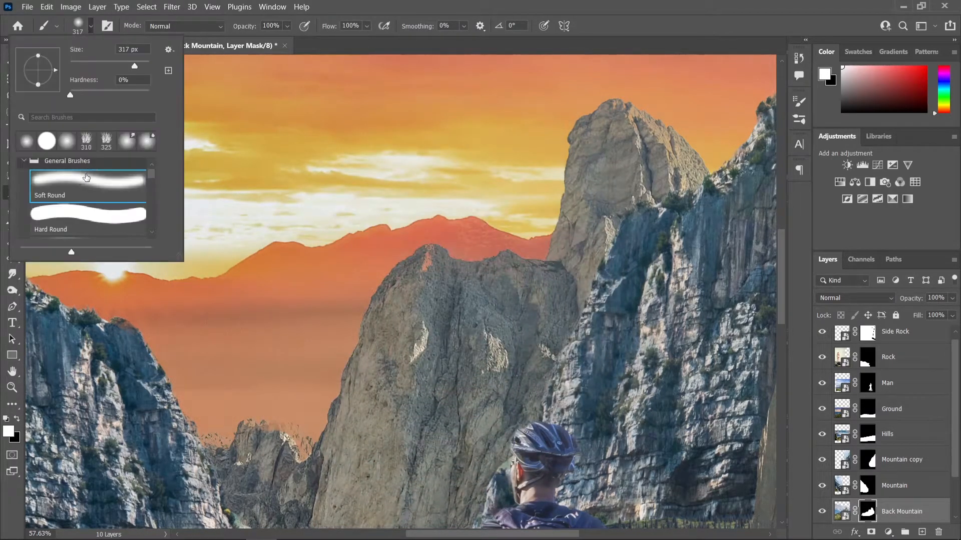
pyautogui.click(87, 224)
pyautogui.moveTo(494, 328); pyautogui.dragTo(439, 327)
pyautogui.scroll(2, 435, 280)
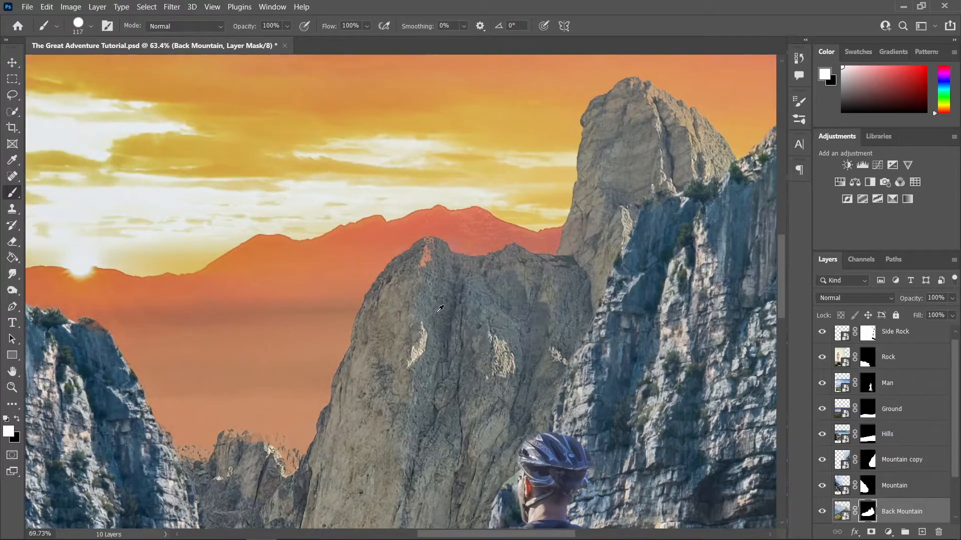
# Paint white on the Back Mountain mask over the gaps in the rock faces and peaks to restore them
pyautogui.moveTo(425, 279); pyautogui.dragTo(430, 260)
pyautogui.moveTo(662, 216); pyautogui.dragTo(632, 250)
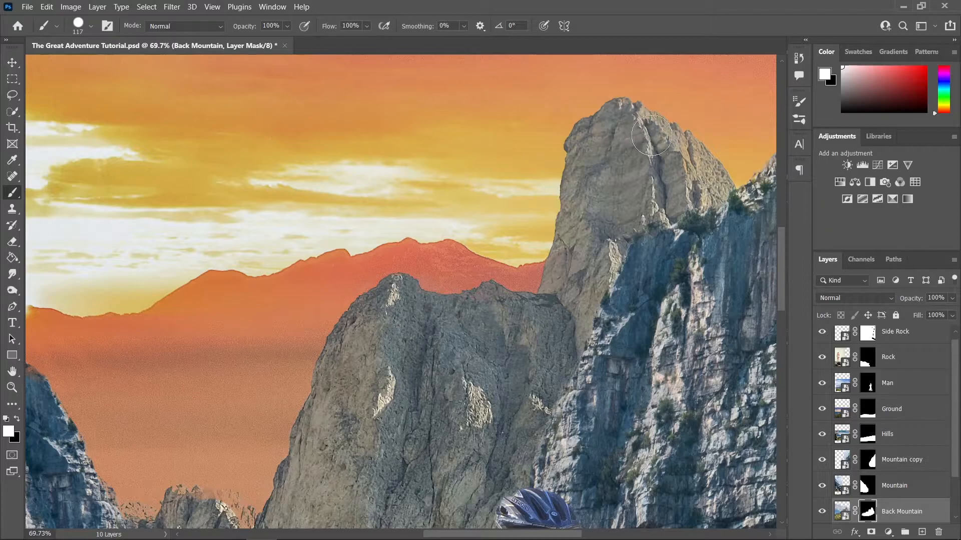
pyautogui.moveTo(623, 159); pyautogui.dragTo(673, 5)
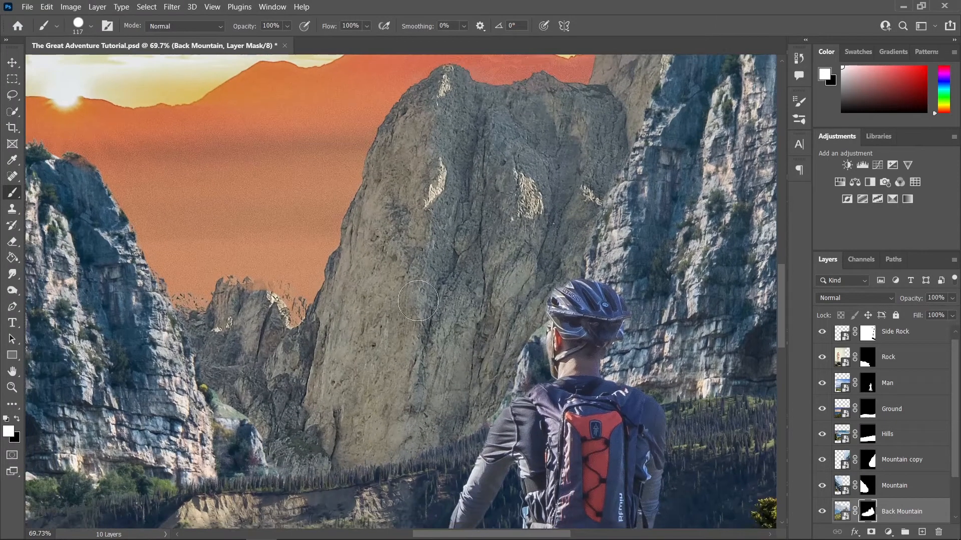
pyautogui.moveTo(495, 357); pyautogui.dragTo(490, 503)
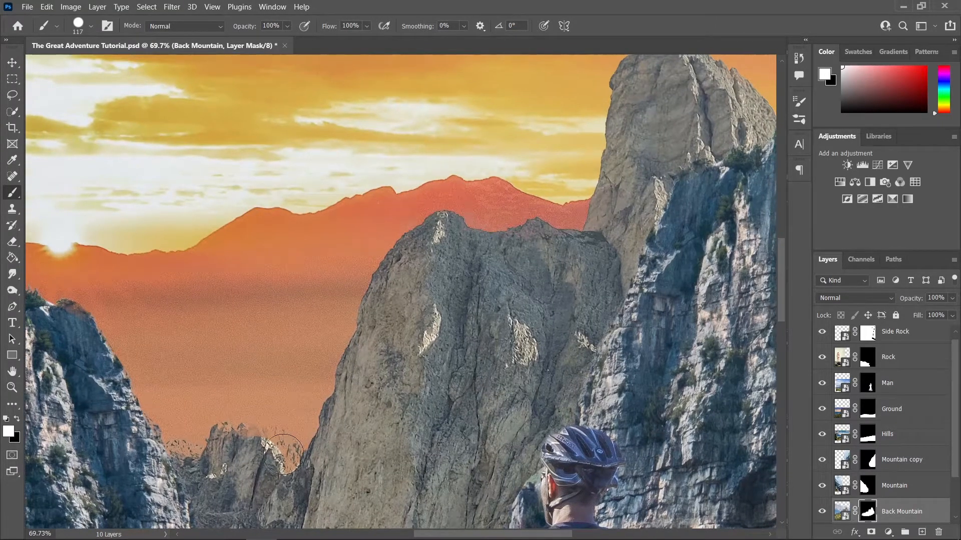
# Paint black with a 44 px brush on the Back Mountain mask along the small low ridge to remove its fringe
pyautogui.click(18, 420)
pyautogui.scroll(2, 178, 438)
pyautogui.moveTo(185, 450)
pyautogui.mouseDown()
pyautogui.moveTo(215, 422)
pyautogui.moveTo(246, 417)
pyautogui.moveTo(306, 435)
pyautogui.moveTo(313, 457)
pyautogui.mouseUp()
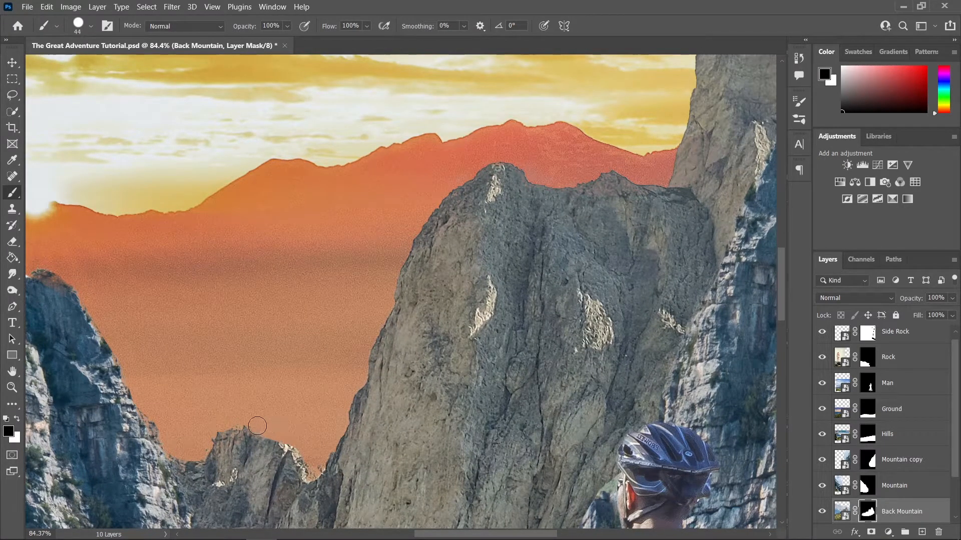
pyautogui.scroll(-5, 215, 391)
pyautogui.scroll(3, 272, 390)
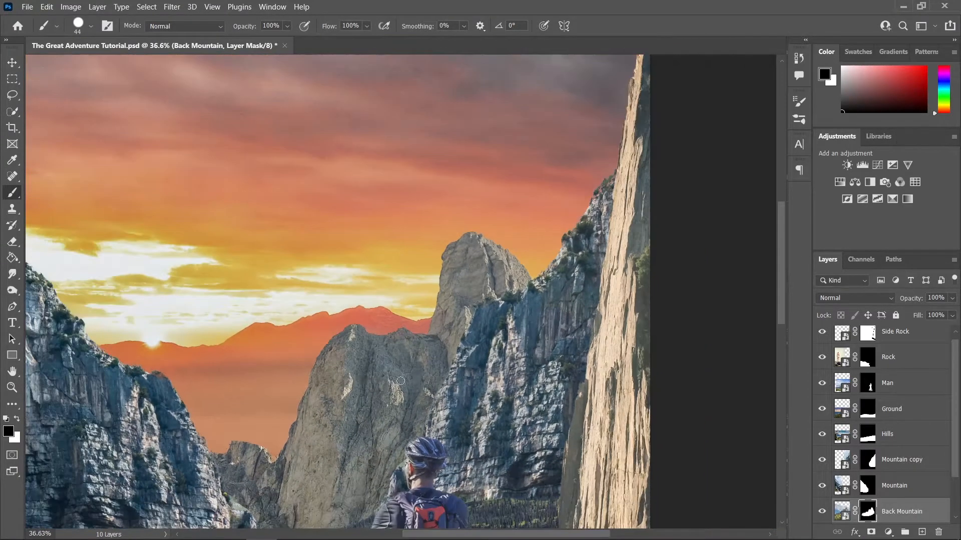
pyautogui.moveTo(400, 381); pyautogui.dragTo(462, 376)
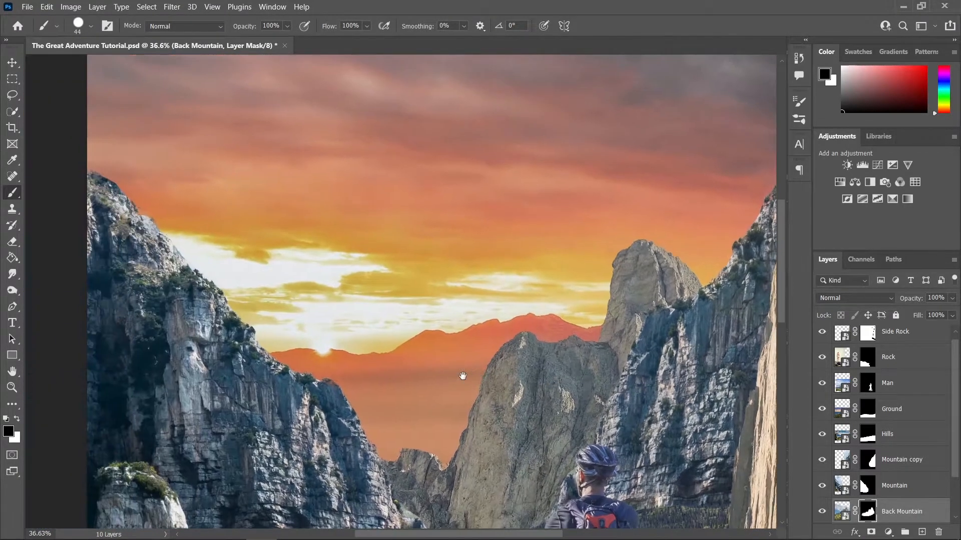
# Examine the back mountain's repaired mask edges and the seams with the neighbouring cliffs up close
pyautogui.moveTo(394, 383); pyautogui.dragTo(340, 335)
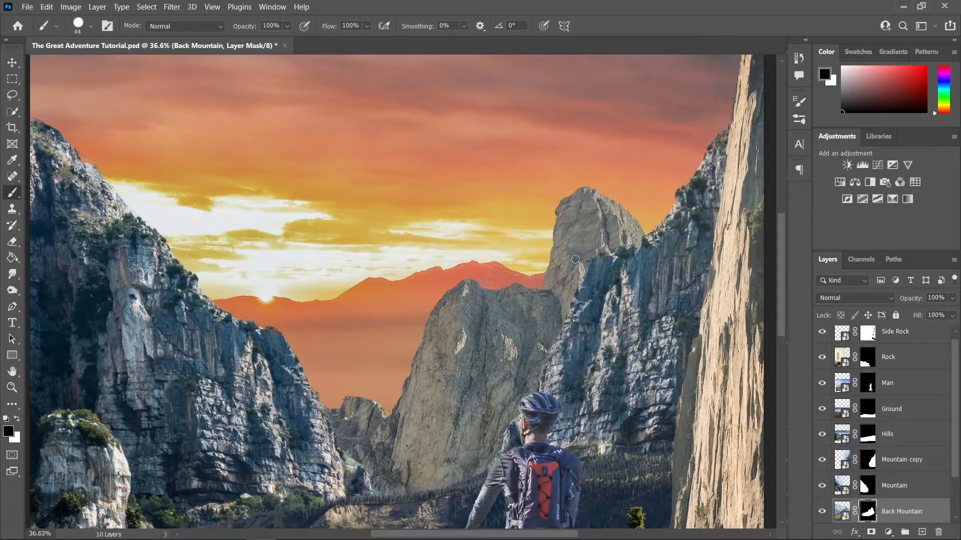
pyautogui.scroll(5, 528, 268)
pyautogui.moveTo(556, 225); pyautogui.dragTo(380, 317)
pyautogui.scroll(-2, 380, 316)
pyautogui.keyDown('ctrl'); pyautogui.click(614, 212); pyautogui.keyUp('ctrl')
pyautogui.moveTo(614, 211); pyautogui.dragTo(541, 348)
pyautogui.scroll(2, 541, 348)
pyautogui.moveTo(645, 200); pyautogui.dragTo(608, 246)
pyautogui.moveTo(320, 506); pyautogui.dragTo(755, 295)
pyautogui.scroll(1, 377, 127)
pyautogui.moveTo(377, 126); pyautogui.dragTo(595, 332)
pyautogui.keyDown('ctrl'); pyautogui.click(616, 428); pyautogui.keyUp('ctrl')
pyautogui.scroll(-3, 482, 274)
pyautogui.moveTo(454, 193); pyautogui.dragTo(340, 129)
pyautogui.moveTo(570, 445); pyautogui.dragTo(348, 132)
# Inspect the foreground rocks, tree line and man up close, and review the overall composite
pyautogui.press('v')
pyautogui.click(400, 350)
pyautogui.click(354, 261)
pyautogui.scroll(-5, 353, 262)
pyautogui.moveTo(397, 364); pyautogui.dragTo(602, 221)
pyautogui.scroll(3, 603, 221)
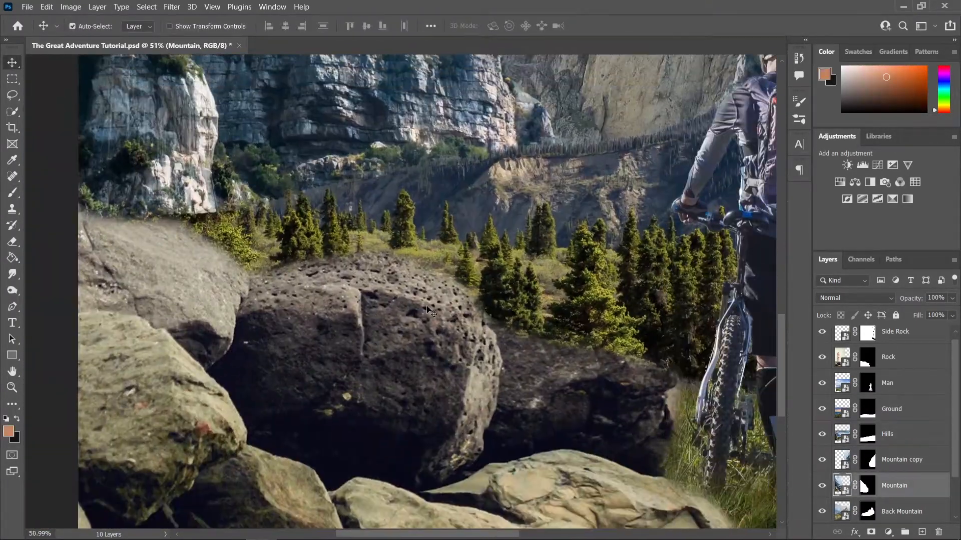
pyautogui.scroll(-5, 429, 309)
pyautogui.moveTo(507, 353); pyautogui.dragTo(515, 371)
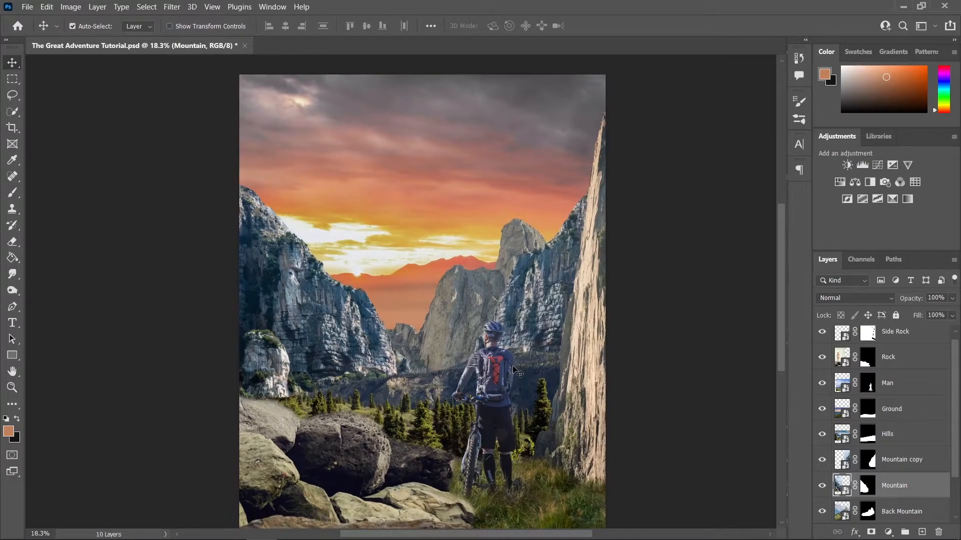
pyautogui.scroll(-2, 513, 369)
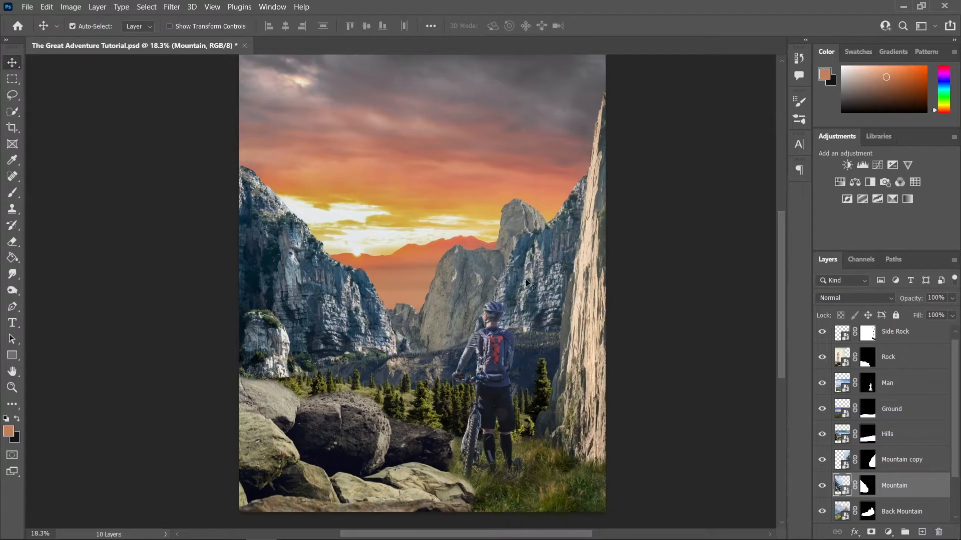
pyautogui.scroll(-2, 528, 278)
pyautogui.scroll(3, 550, 296)
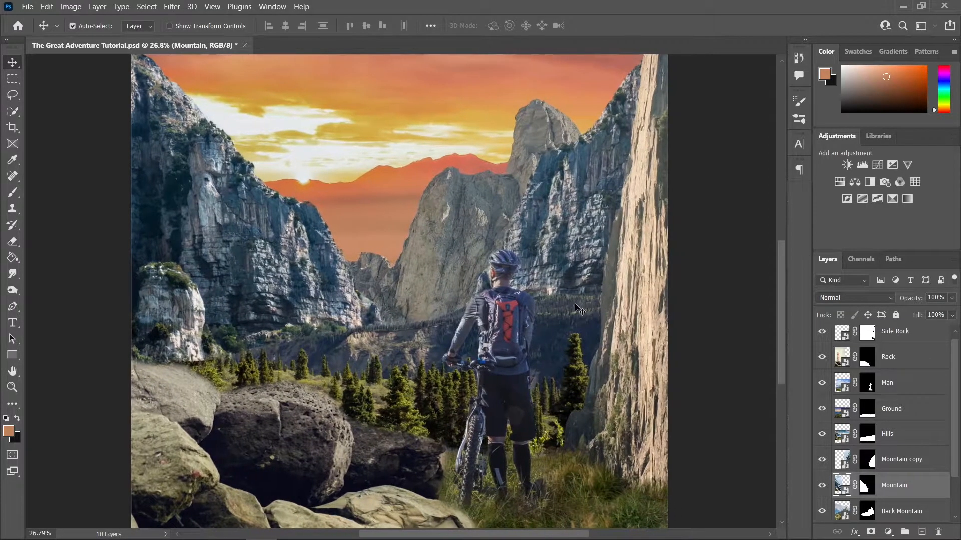
pyautogui.scroll(-3, 544, 337)
pyautogui.scroll(3, 581, 358)
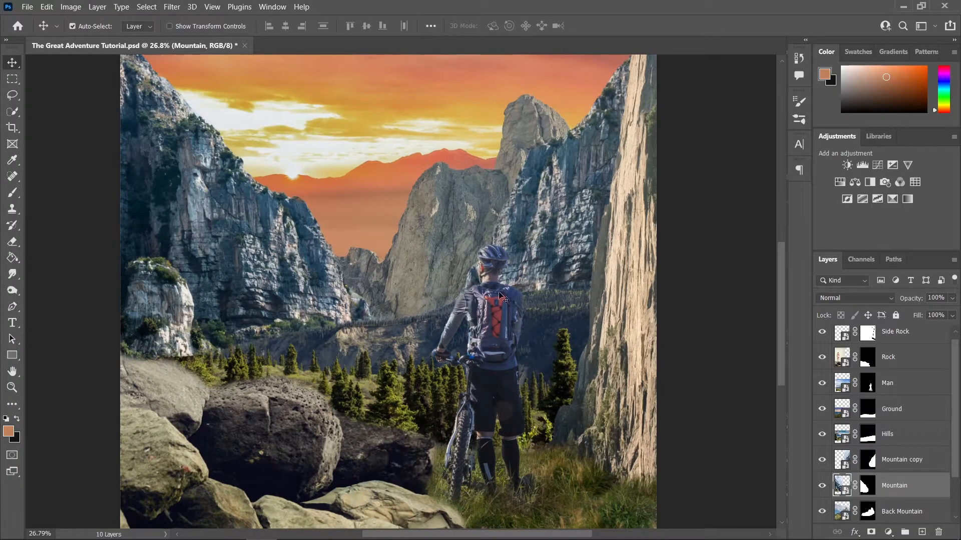
pyautogui.scroll(-2, 503, 300)
pyautogui.scroll(3, 503, 366)
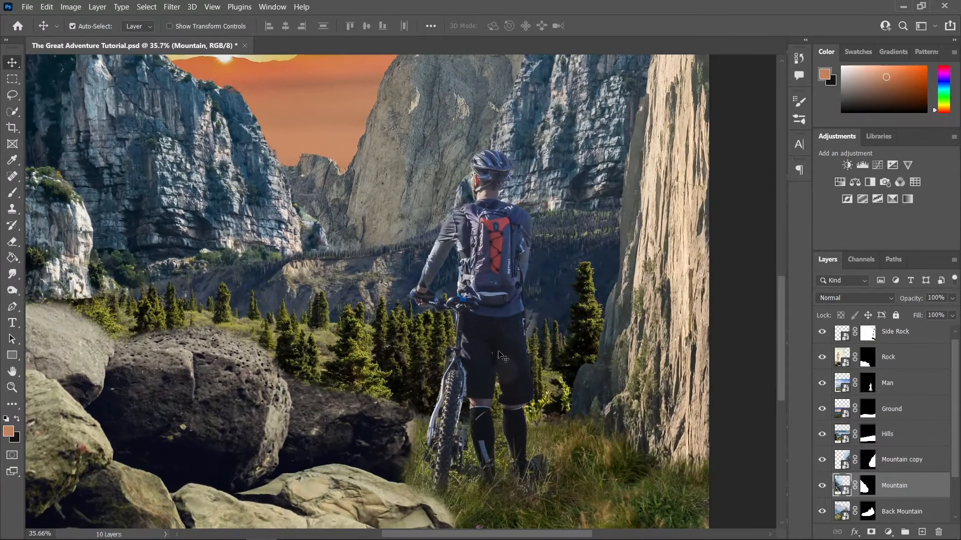
# Darken the man with a Levels adjustment clipped to the Man layer, lowering the white output level to 110
pyautogui.click(490, 264)
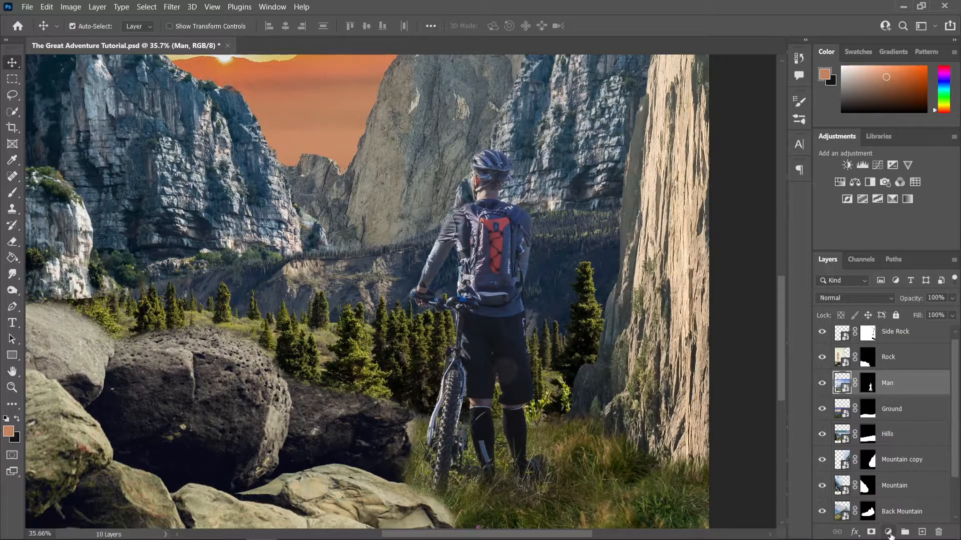
pyautogui.click(889, 535)
pyautogui.click(847, 362)
pyautogui.click(703, 396)
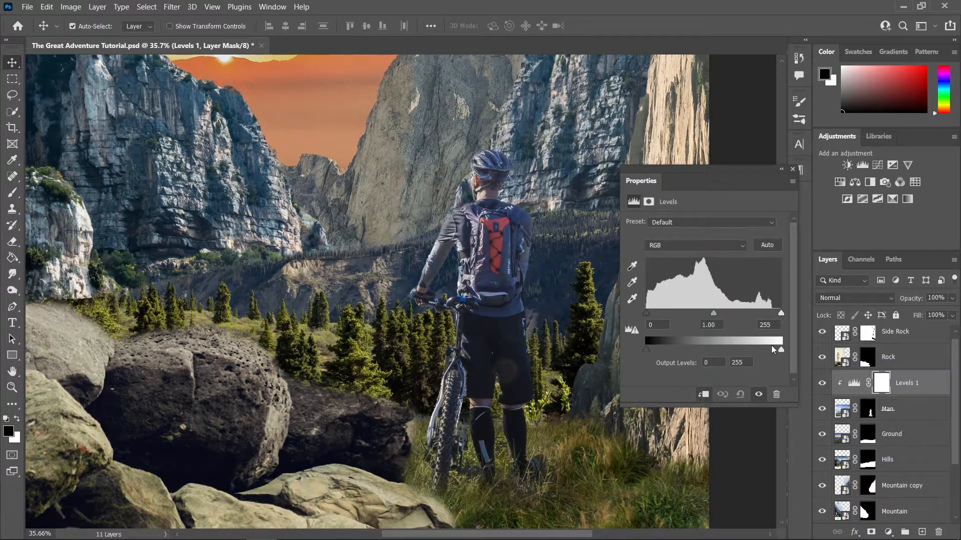
pyautogui.moveTo(781, 351); pyautogui.dragTo(706, 350)
pyautogui.scroll(-6, 495, 360)
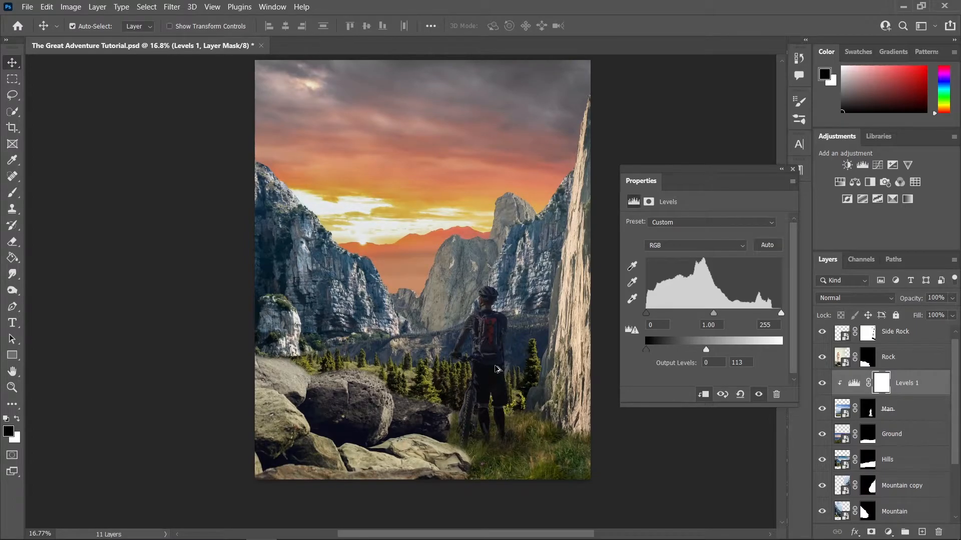
pyautogui.scroll(3, 495, 368)
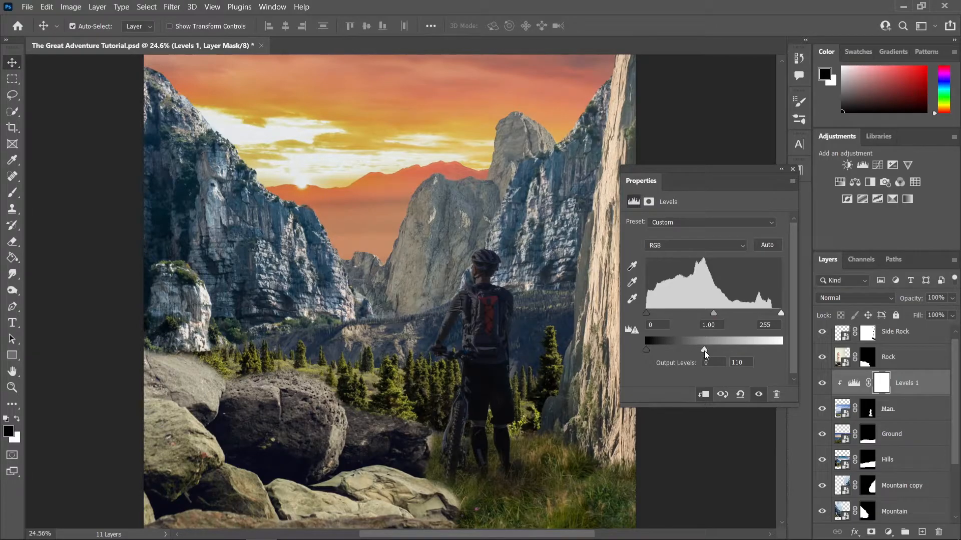
pyautogui.click(793, 171)
# Set up a Soft Round brush with 16% flow for painting on the man's Levels mask
pyautogui.scroll(3, 325, 228)
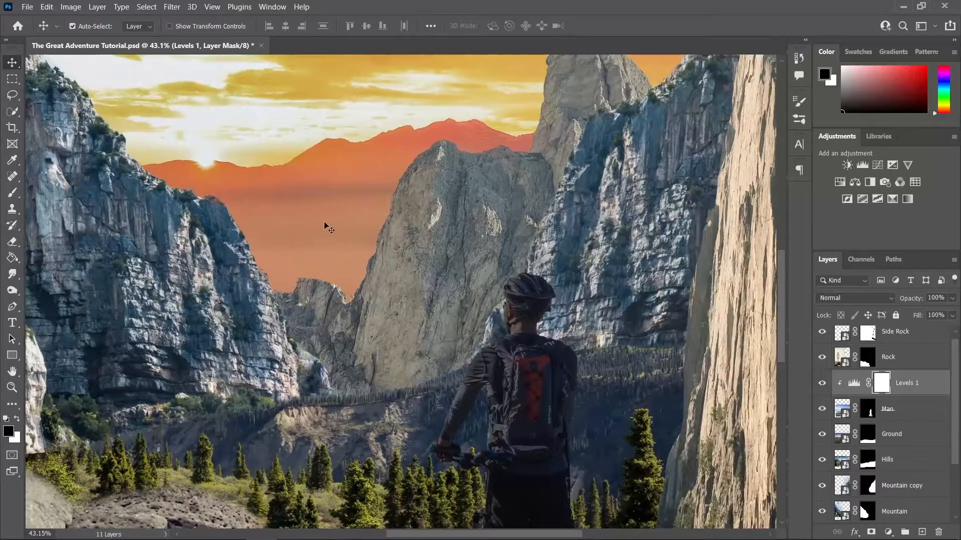
pyautogui.scroll(1, 373, 245)
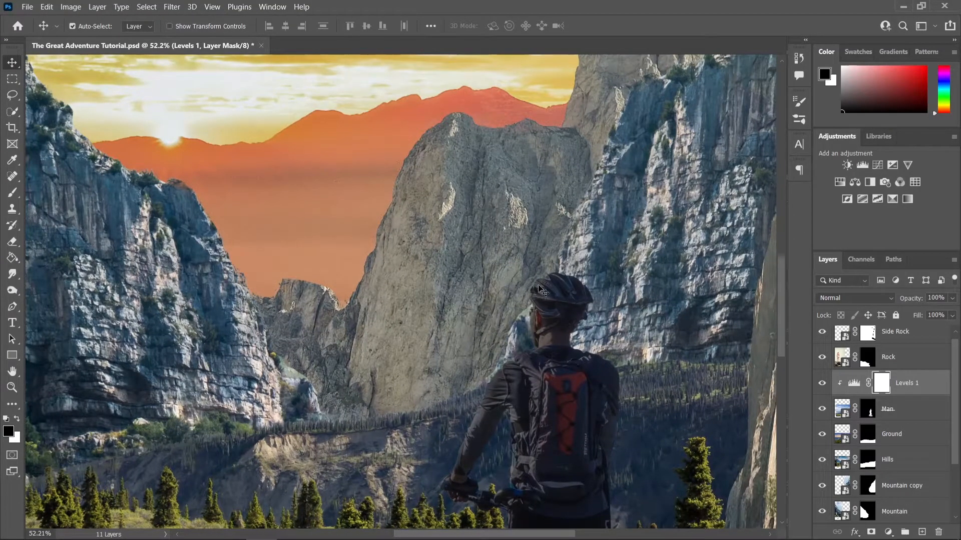
pyautogui.scroll(2, 542, 290)
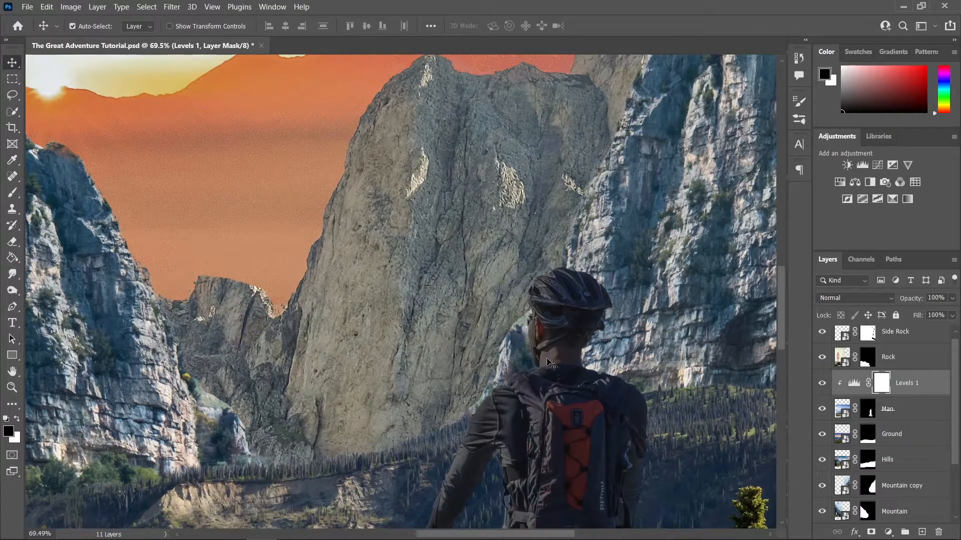
pyautogui.scroll(-1, 551, 358)
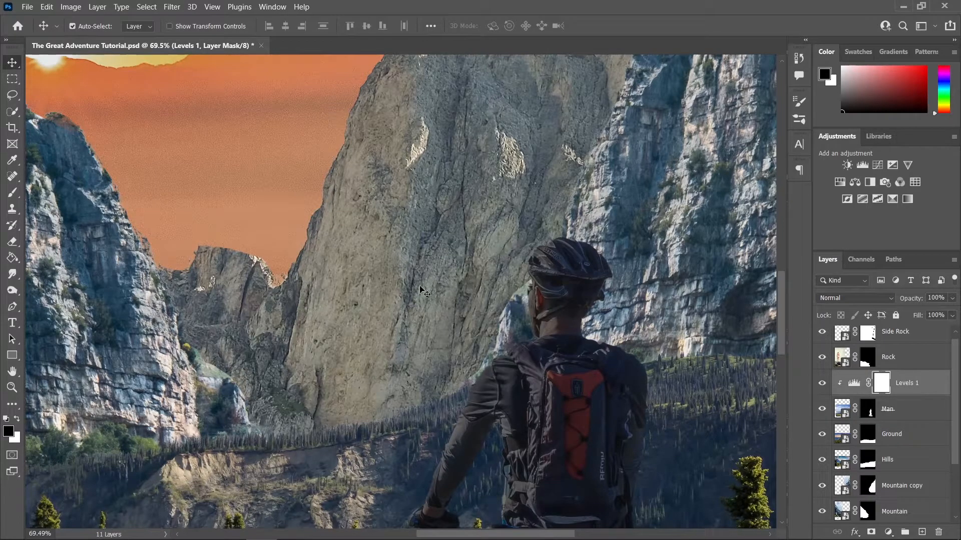
pyautogui.press('b')
pyautogui.scroll(2, 495, 300)
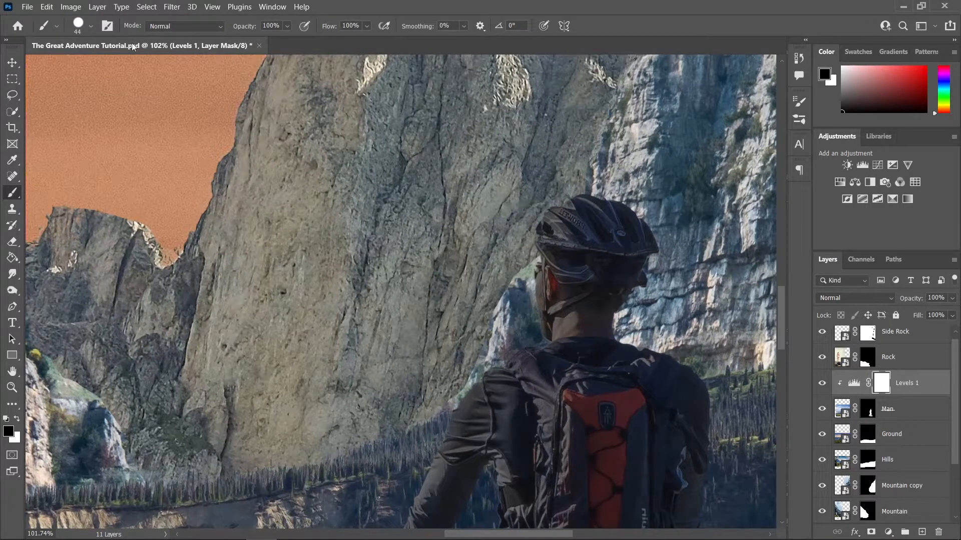
pyautogui.click(89, 26)
pyautogui.click(76, 187)
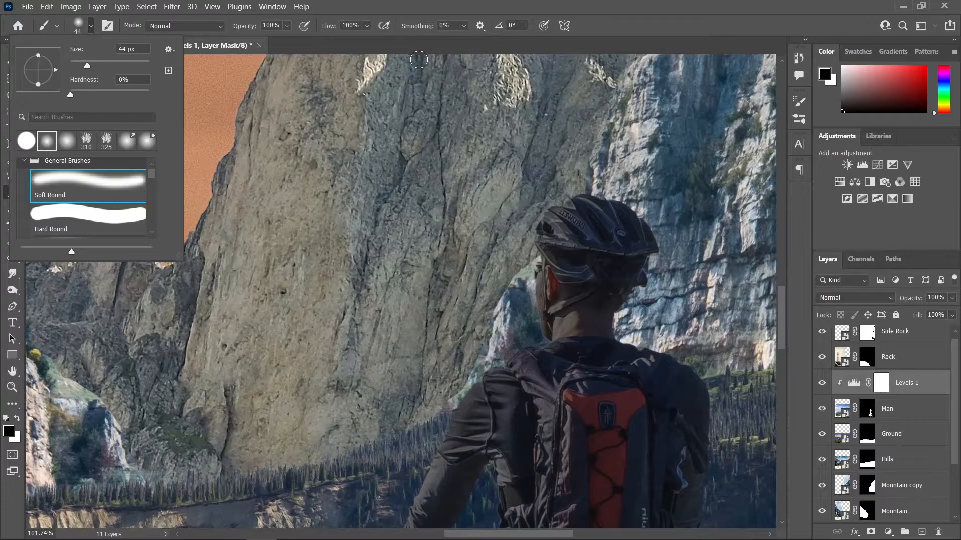
pyautogui.click(367, 25)
pyautogui.moveTo(364, 40); pyautogui.dragTo(337, 43)
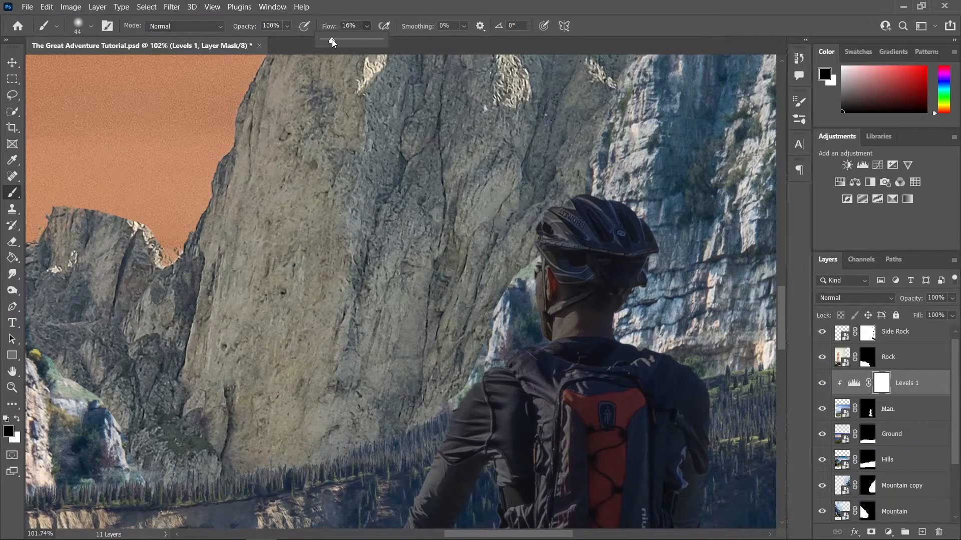
# Paint black with a soft brush on the man's Levels mask along the helmet, face and shoulder edges facing the sun
pyautogui.scroll(3, 561, 225)
pyautogui.moveTo(535, 231); pyautogui.dragTo(542, 232)
pyautogui.scroll(2, 528, 282)
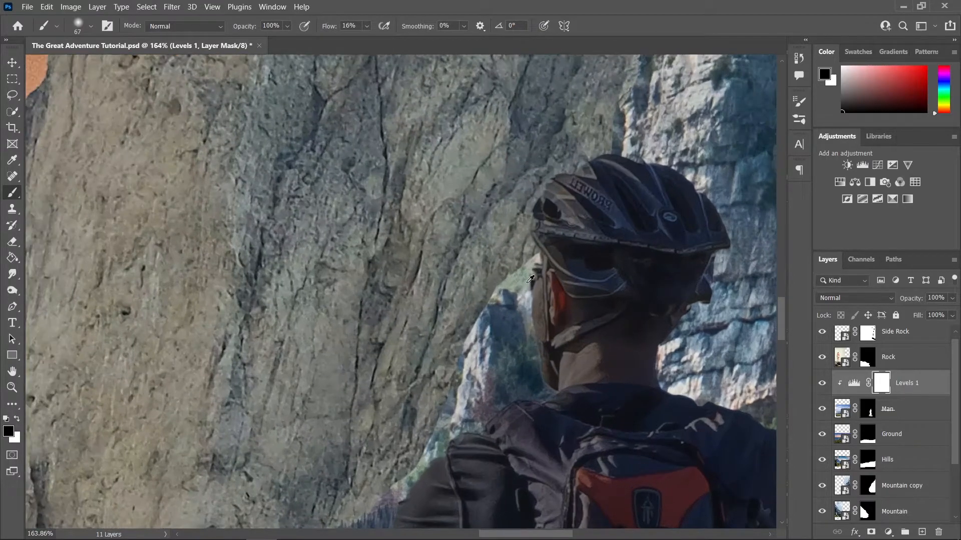
pyautogui.moveTo(537, 180); pyautogui.dragTo(540, 179)
pyautogui.moveTo(591, 145)
pyautogui.mouseDown()
pyautogui.moveTo(537, 171)
pyautogui.moveTo(543, 161)
pyautogui.moveTo(549, 174)
pyautogui.moveTo(521, 282)
pyautogui.moveTo(515, 274)
pyautogui.moveTo(515, 355)
pyautogui.moveTo(547, 370)
pyautogui.moveTo(504, 408)
pyautogui.moveTo(449, 413)
pyautogui.moveTo(514, 403)
pyautogui.moveTo(408, 437)
pyautogui.moveTo(393, 430)
pyautogui.moveTo(550, 393)
pyautogui.moveTo(390, 469)
pyautogui.mouseUp()
pyautogui.scroll(-3, 458, 421)
pyautogui.scroll(-2, 475, 420)
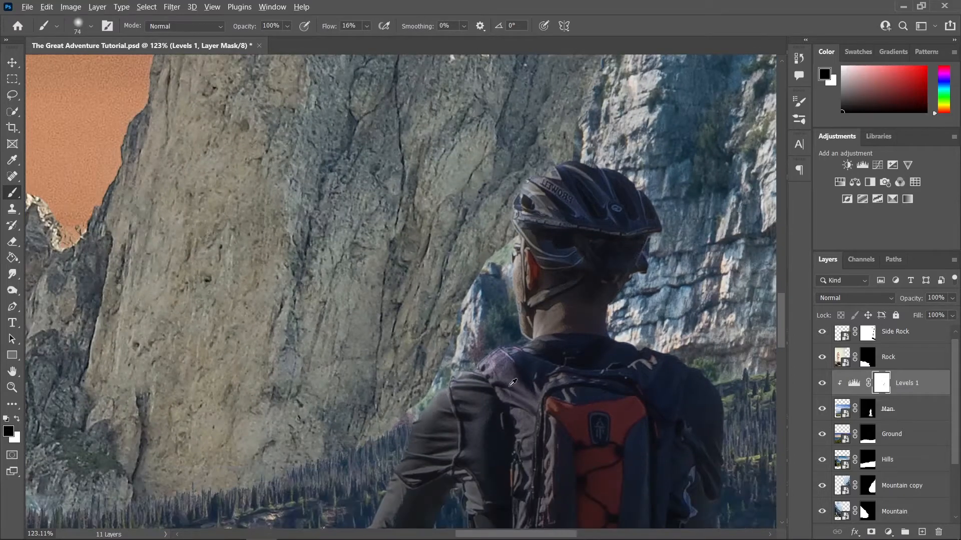
# Resize the soft brush and paint more black on the Levels mask over the man's sunlit shoulder, neck and arm
pyautogui.scroll(-1, 512, 384)
pyautogui.scroll(1, 500, 370)
pyautogui.keyDown('alt'); pyautogui.rightClick(478, 340); pyautogui.keyUp('alt')
pyautogui.moveTo(495, 350); pyautogui.dragTo(551, 228)
pyautogui.scroll(-12, 550, 226)
pyautogui.scroll(10, 543, 250)
pyautogui.keyDown('alt'); pyautogui.rightClick(543, 270); pyautogui.keyUp('alt')
pyautogui.moveTo(517, 296)
pyautogui.mouseDown()
pyautogui.moveTo(454, 334)
pyautogui.moveTo(456, 348)
pyautogui.moveTo(416, 410)
pyautogui.mouseUp()
pyautogui.scroll(-12, 529, 333)
pyautogui.scroll(-1, 565, 323)
pyautogui.press('v')
pyautogui.scroll(3, 551, 335)
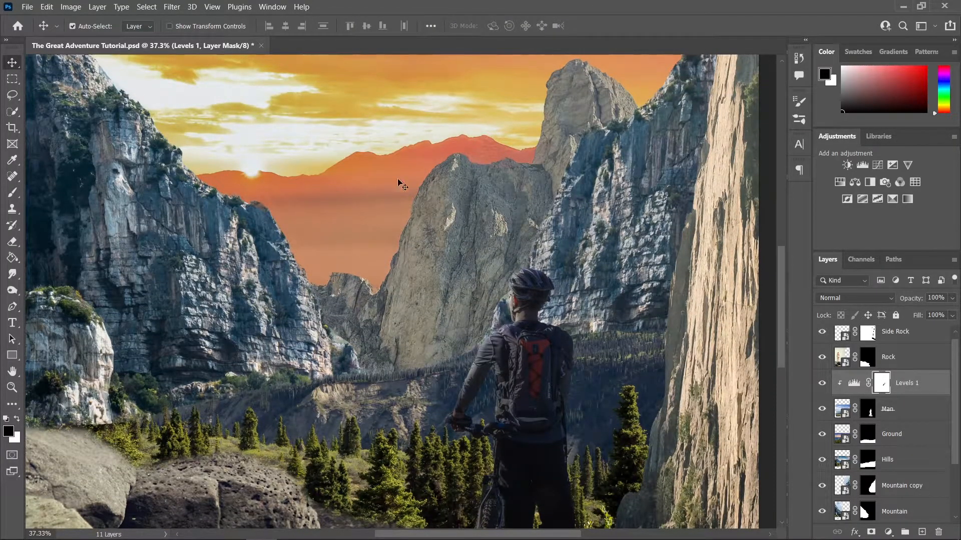
# Add a Color Balance adjustment clipped to the man, with midtones at Cyan-Red +19 and Yellow-Blue -13
pyautogui.scroll(-1, 508, 325)
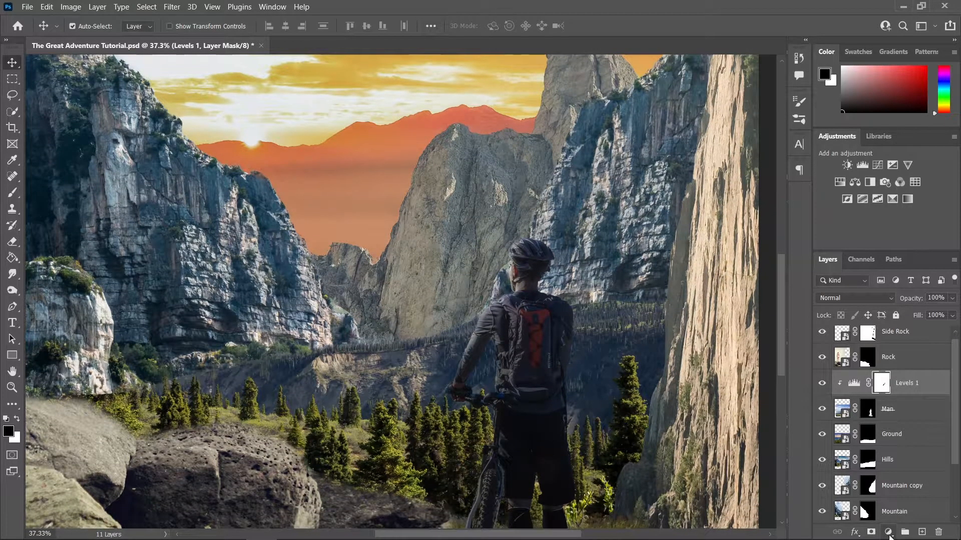
pyautogui.click(888, 534)
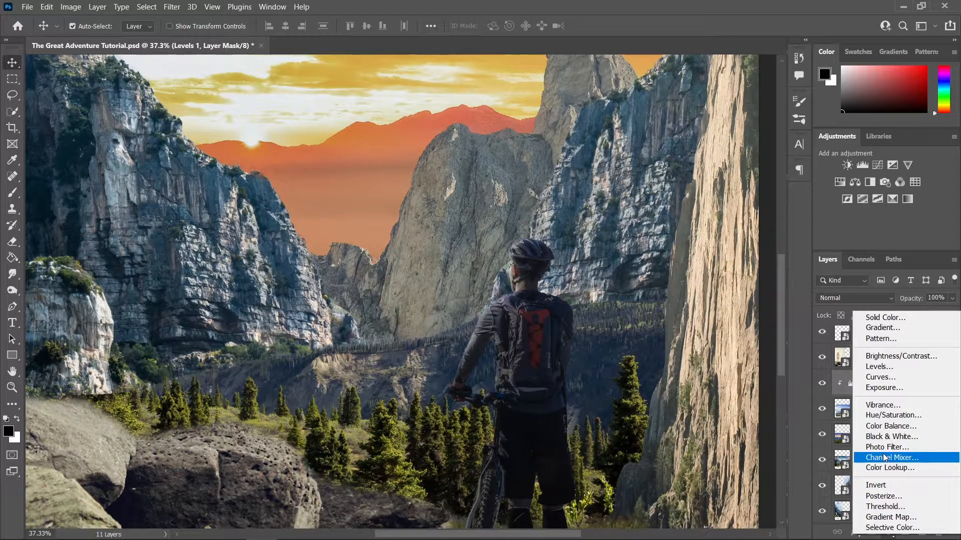
pyautogui.click(887, 426)
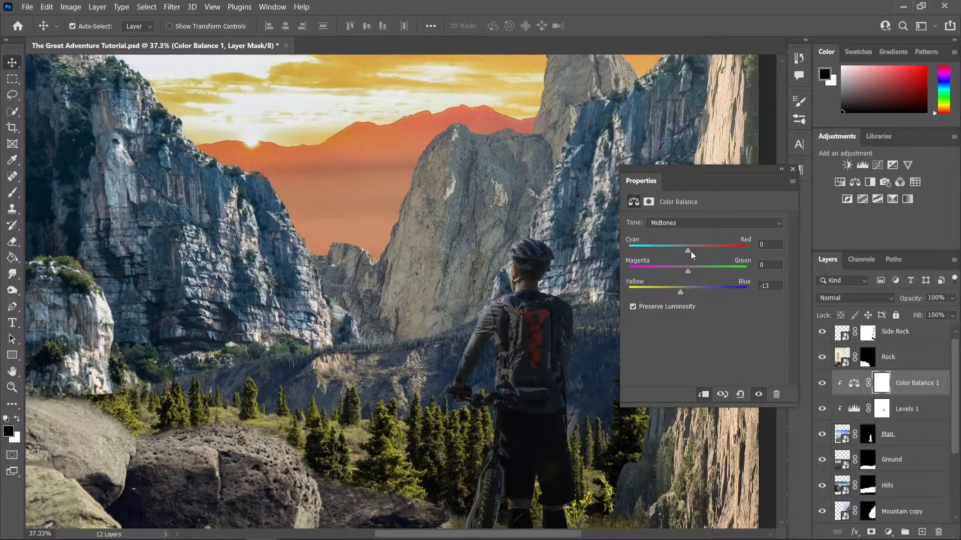
pyautogui.moveTo(695, 252); pyautogui.dragTo(700, 253)
pyautogui.scroll(-5, 449, 321)
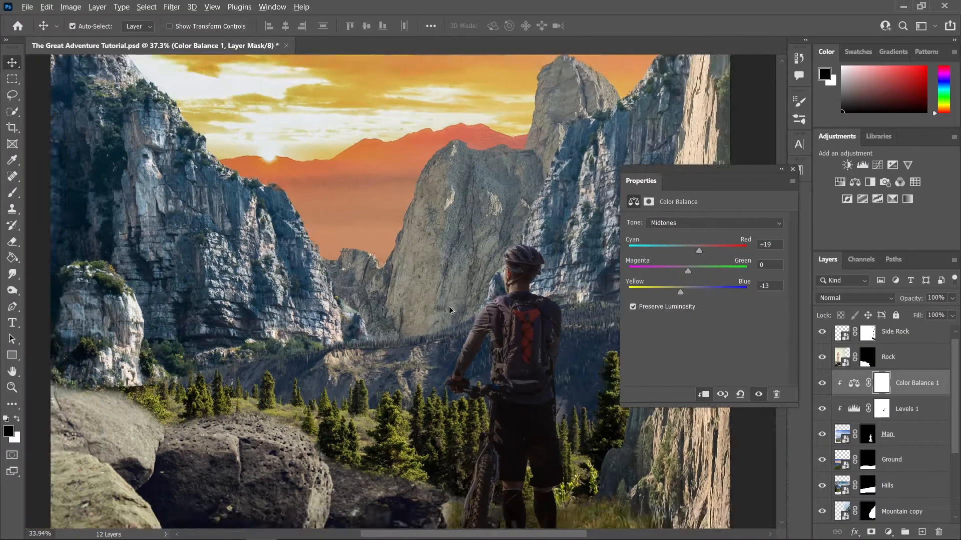
pyautogui.scroll(3, 452, 312)
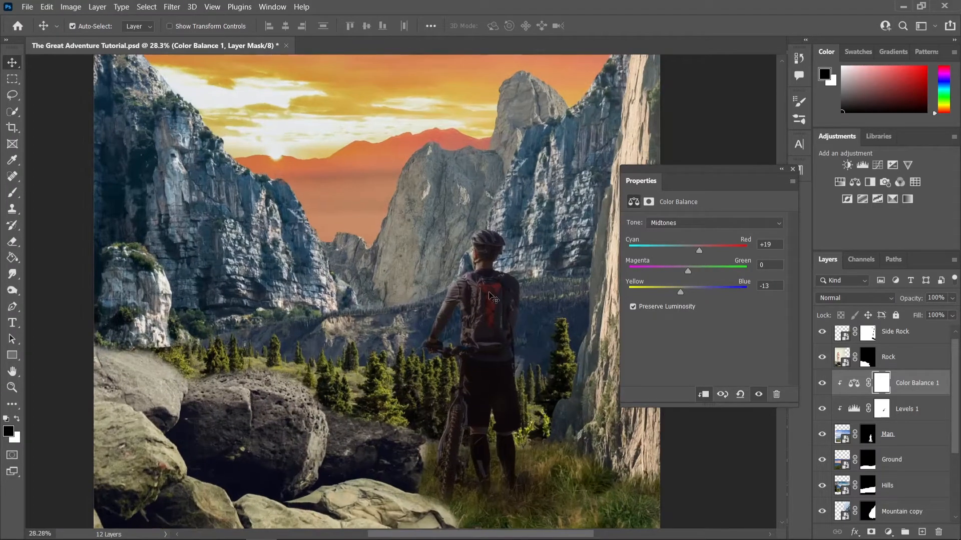
pyautogui.click(793, 170)
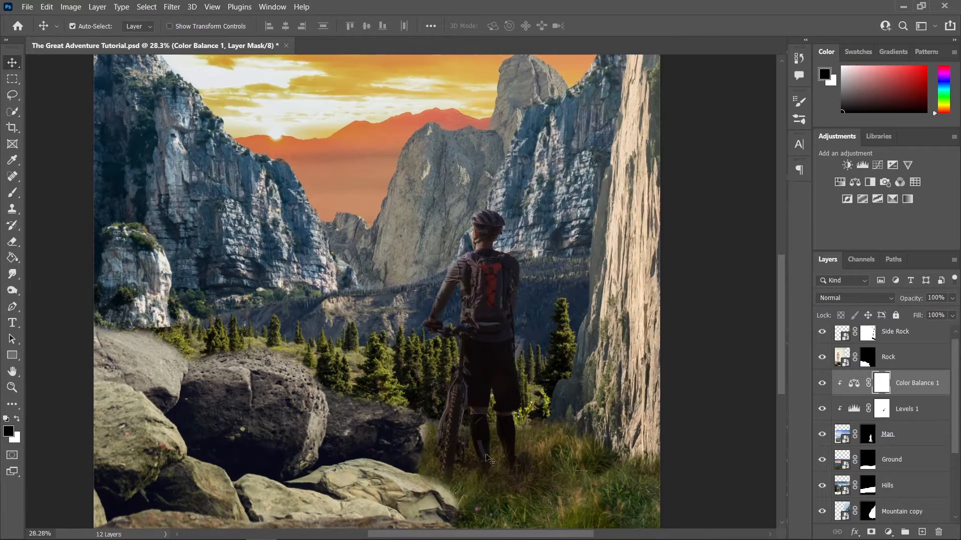
# Paint black with the soft brush on the Color Balance mask around the man's feet and the surrounding grass
pyautogui.press('b')
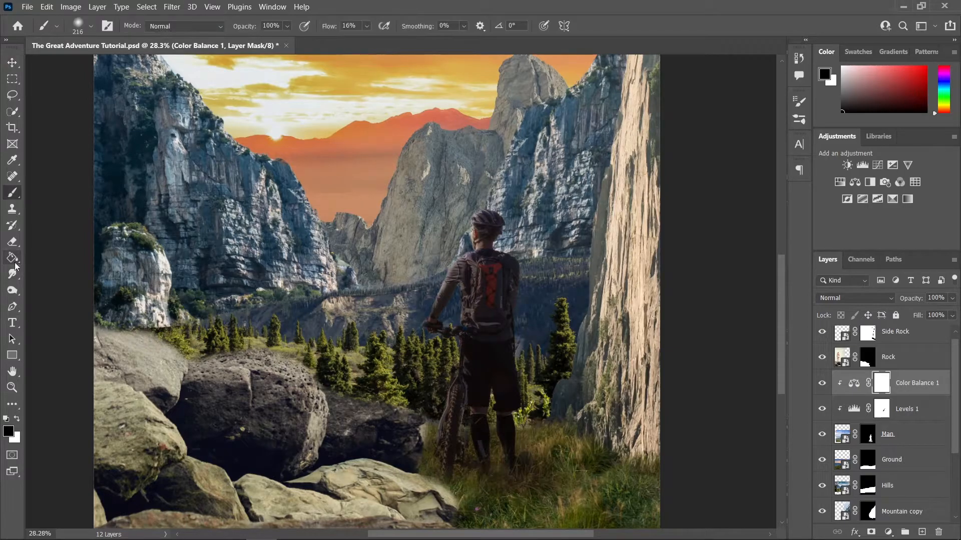
pyautogui.scroll(3, 455, 439)
pyautogui.moveTo(484, 450); pyautogui.dragTo(497, 452)
pyautogui.scroll(-2, 497, 452)
pyautogui.moveTo(521, 446); pyautogui.dragTo(537, 450)
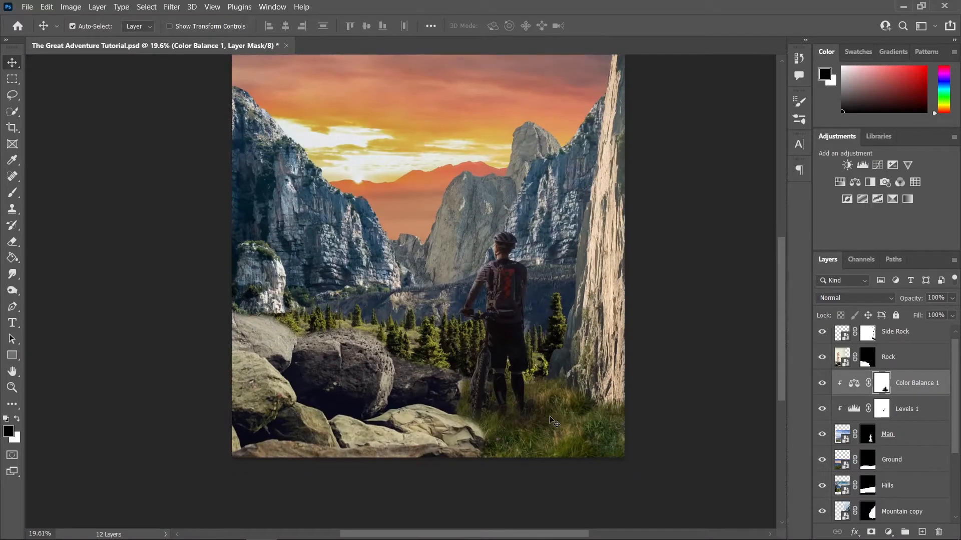
pyautogui.scroll(2, 635, 474)
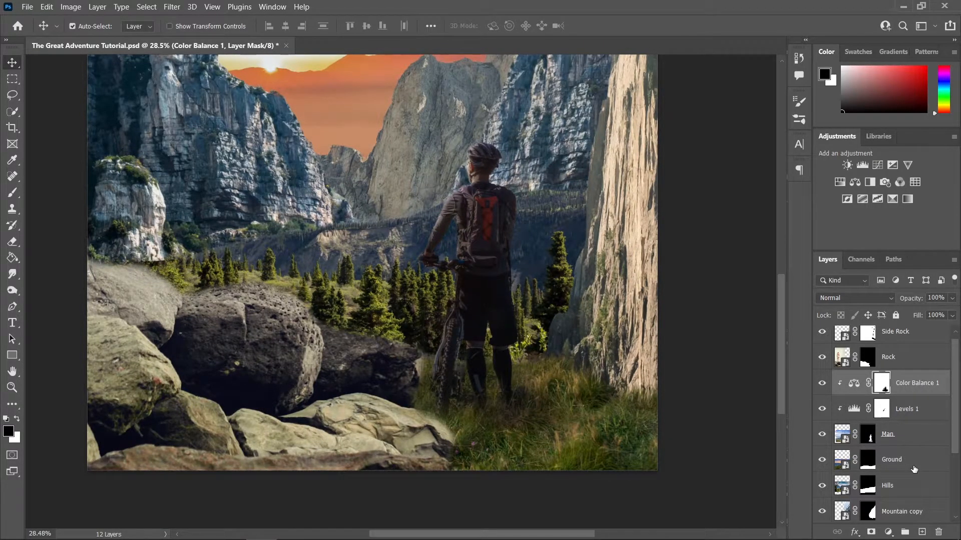
# Group the Man layer with its Levels and Color Balance adjustments and name the group Man
pyautogui.click(910, 442)
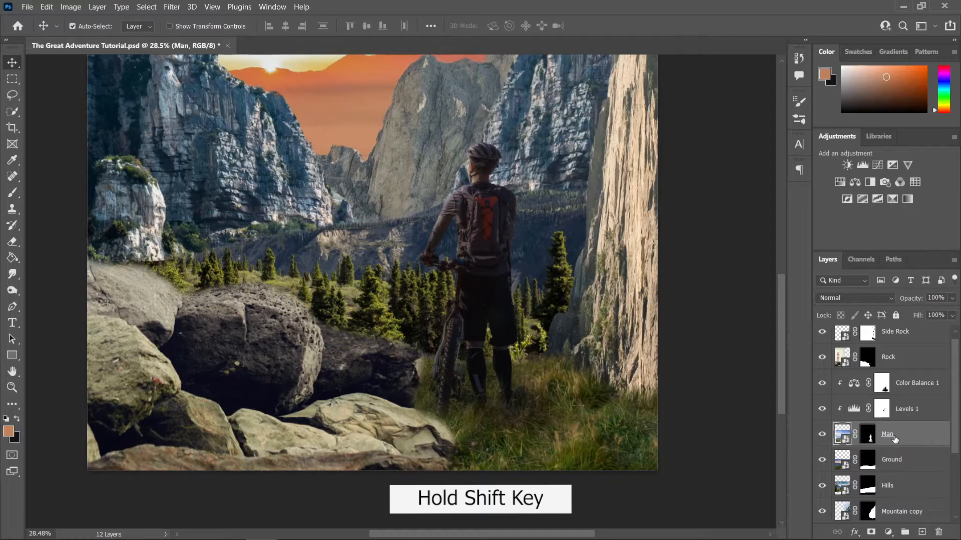
pyautogui.keyDown('shift'); pyautogui.click(923, 388); pyautogui.keyUp('shift')
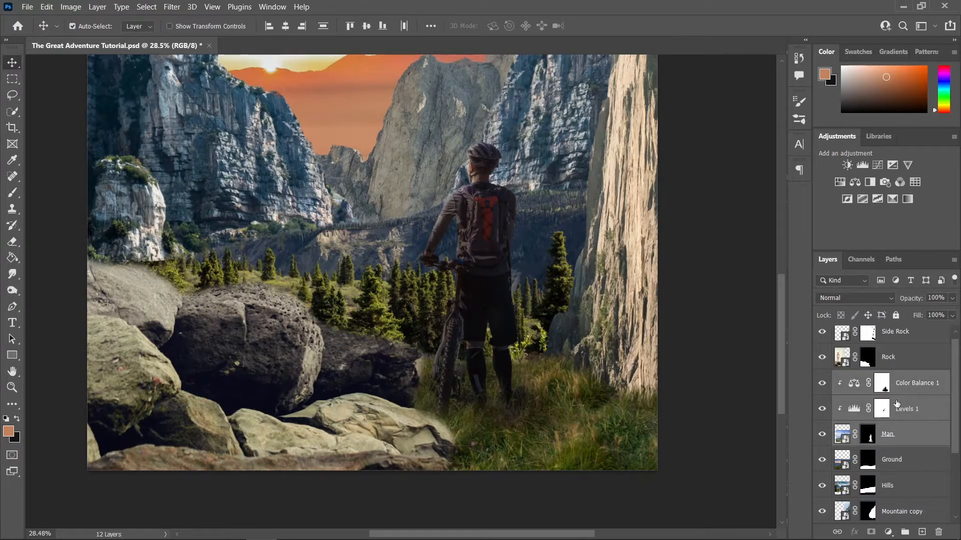
pyautogui.hotkey('ctrl', 'g')
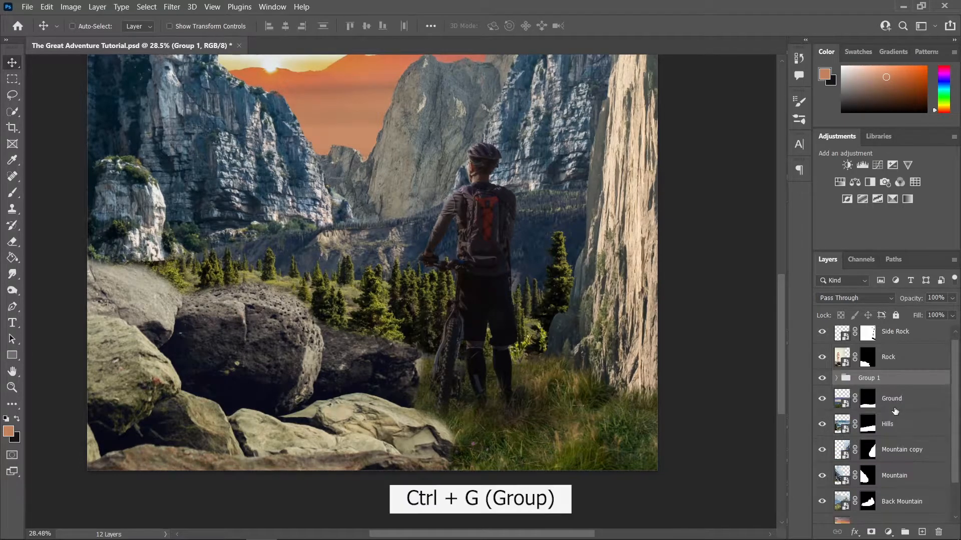
pyautogui.doubleClick(875, 378)
pyautogui.write('Man')
pyautogui.press('Return')
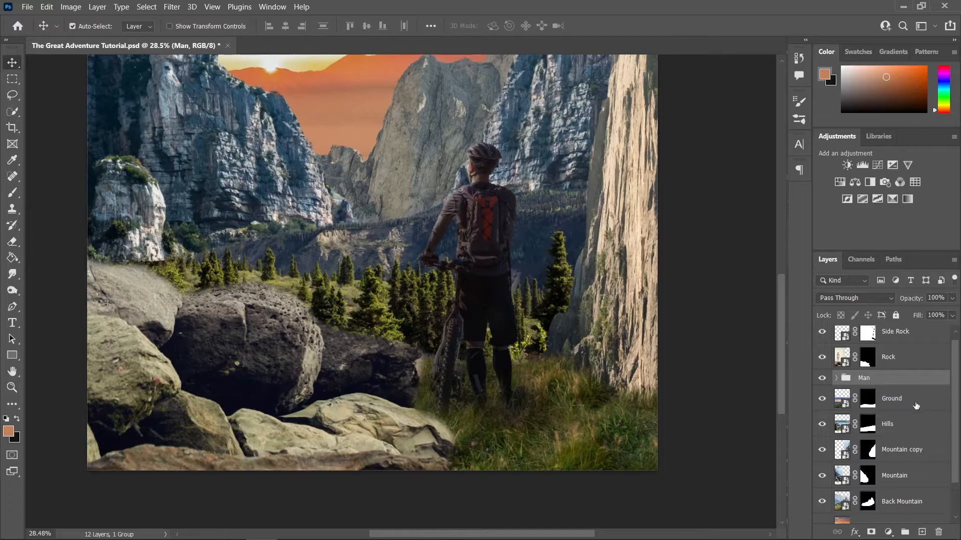
# Add a Levels adjustment clipped to the Ground layer and darken the grass with the white output level at 110
pyautogui.click(900, 401)
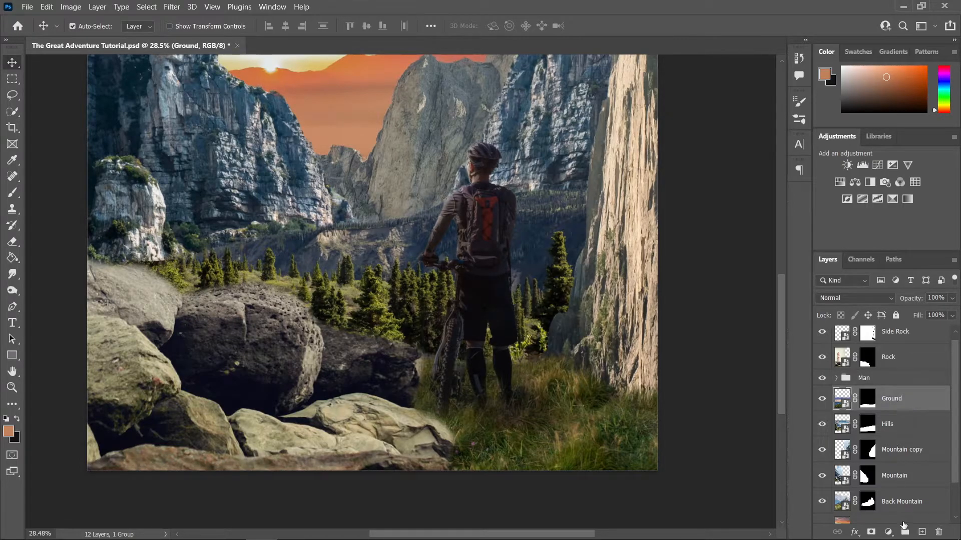
pyautogui.click(888, 532)
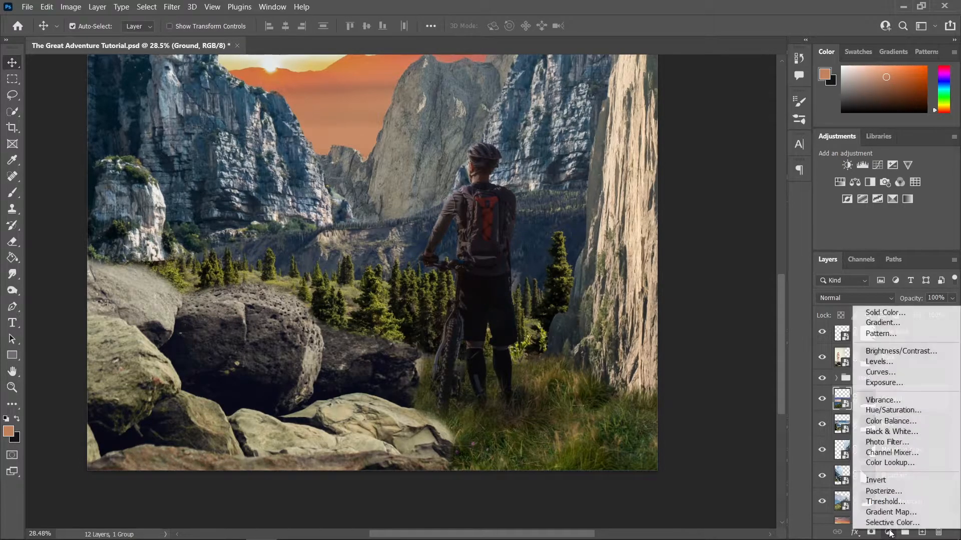
pyautogui.click(895, 363)
pyautogui.click(705, 395)
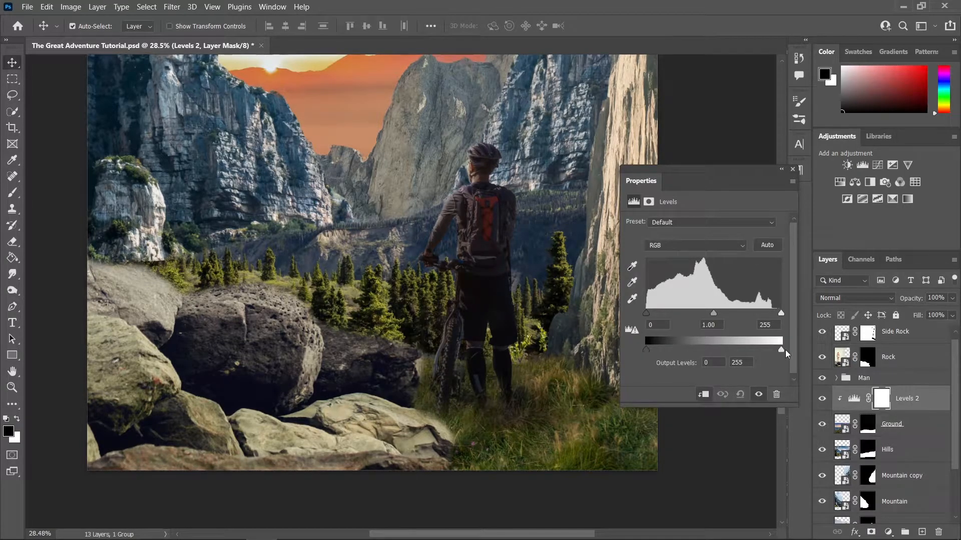
pyautogui.moveTo(782, 354); pyautogui.dragTo(731, 353)
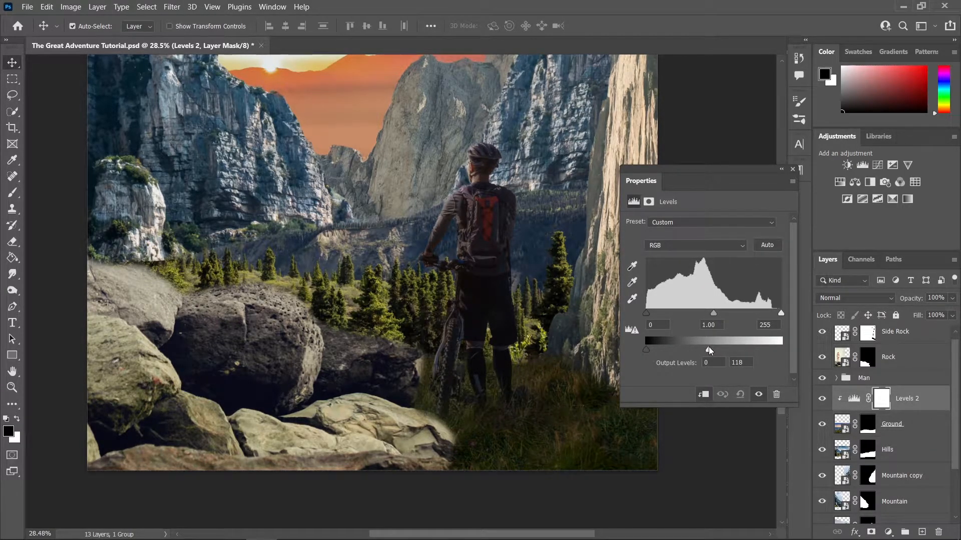
pyautogui.moveTo(705, 346); pyautogui.dragTo(704, 347)
pyautogui.scroll(-3, 553, 445)
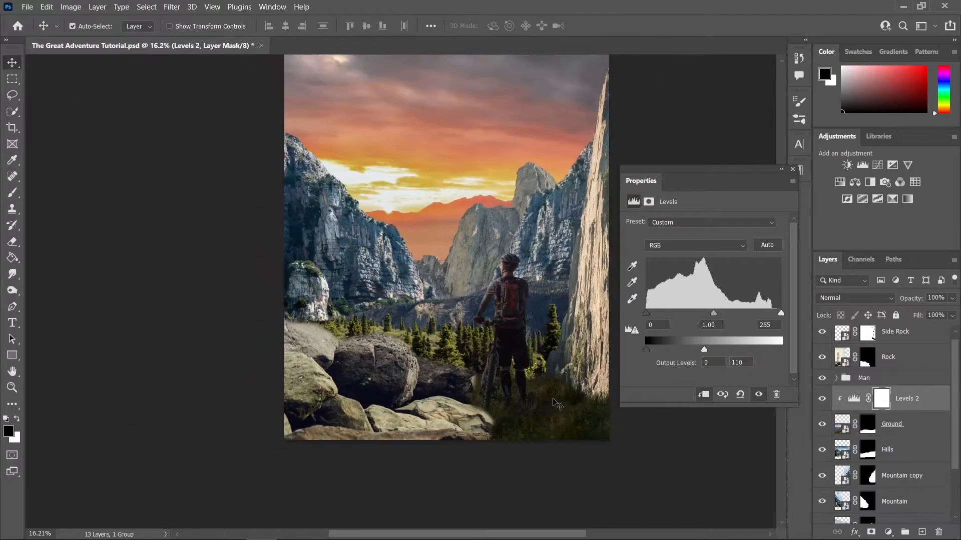
pyautogui.moveTo(549, 421); pyautogui.dragTo(542, 447)
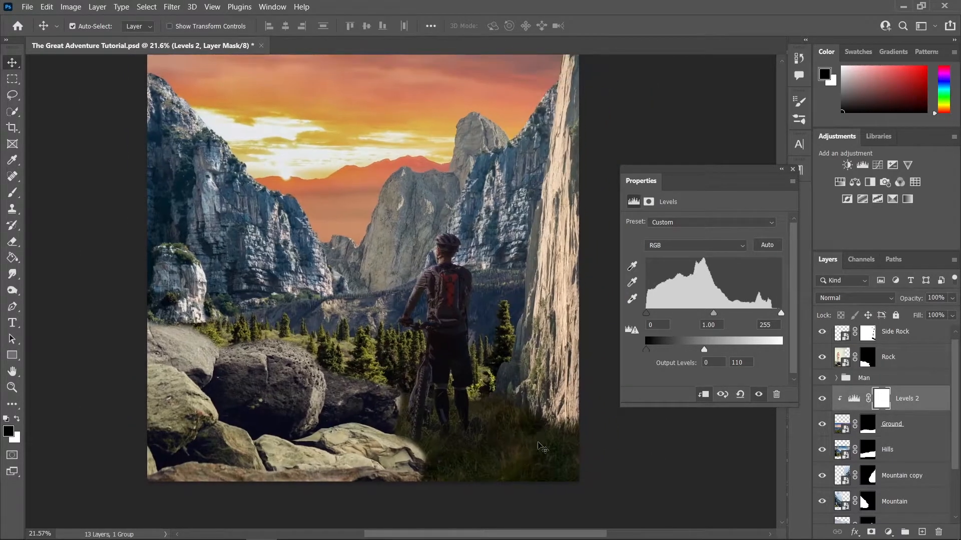
pyautogui.click(792, 169)
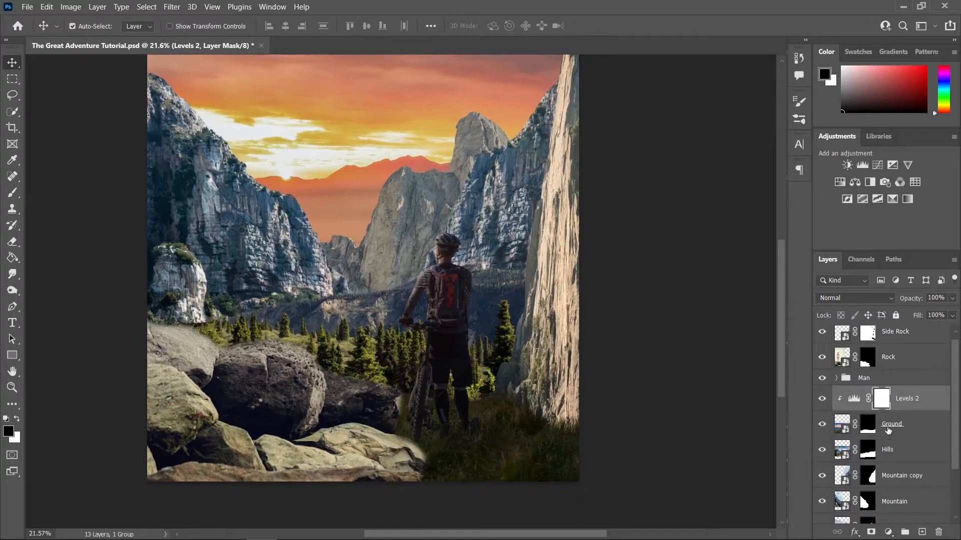
# Group the Ground layer with its Levels adjustment and name the group Ground
pyautogui.click(915, 428)
pyautogui.hotkey('ctrl', 'g')
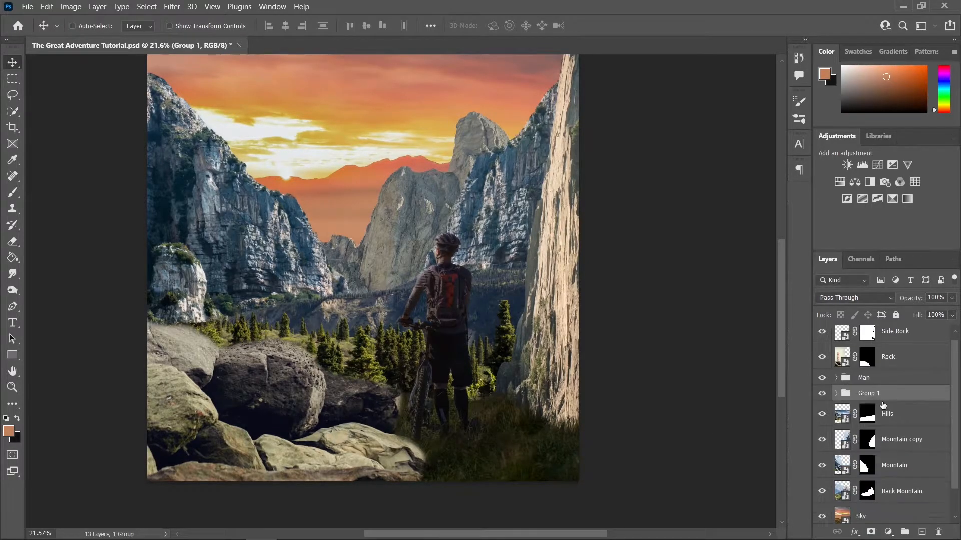
pyautogui.doubleClick(869, 393)
pyautogui.write('Ground')
pyautogui.press('Return')
# Apply a Gaussian Blur with a 20-pixel radius to the Rock layer in the foreground
pyautogui.click(260, 425)
pyautogui.keyDown('alt'); pyautogui.scroll(-2, 261, 425); pyautogui.keyUp('alt')
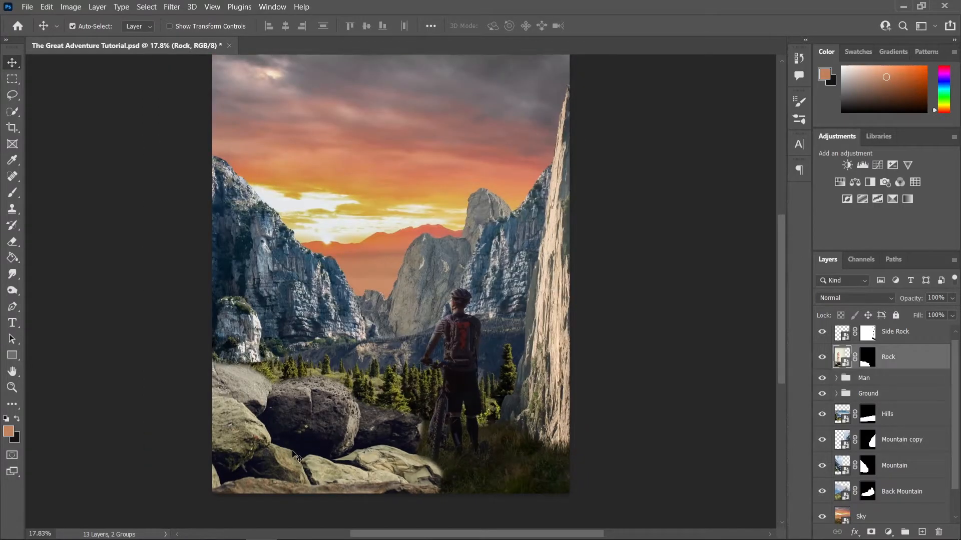
pyautogui.scroll(1, 297, 449)
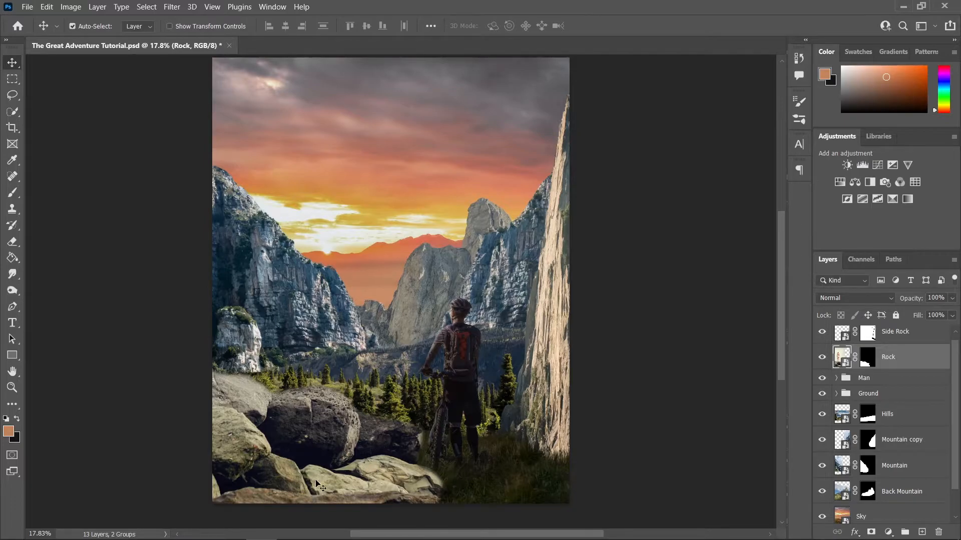
pyautogui.scroll(-3, 393, 451)
pyautogui.keyDown('alt'); pyautogui.scroll(2, 395, 450); pyautogui.keyUp('alt')
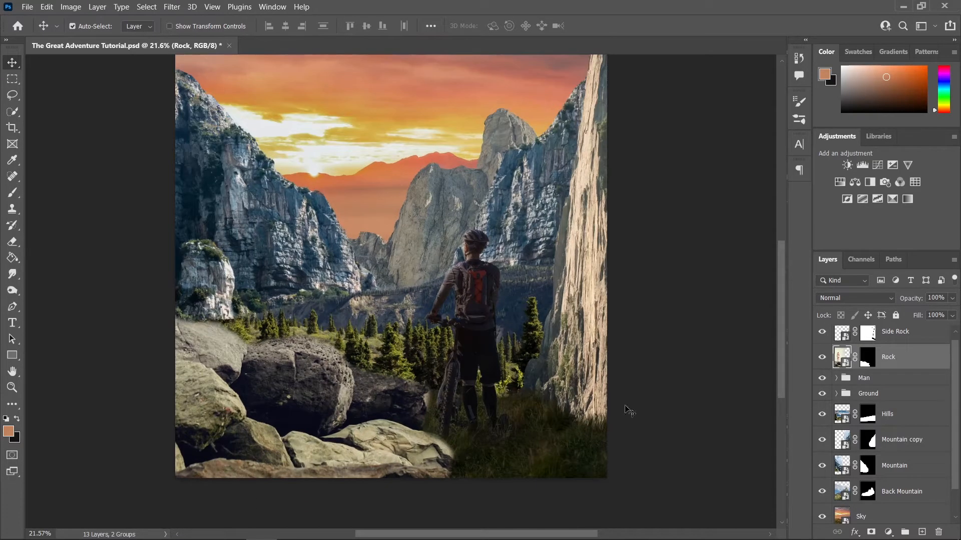
pyautogui.click(175, 9)
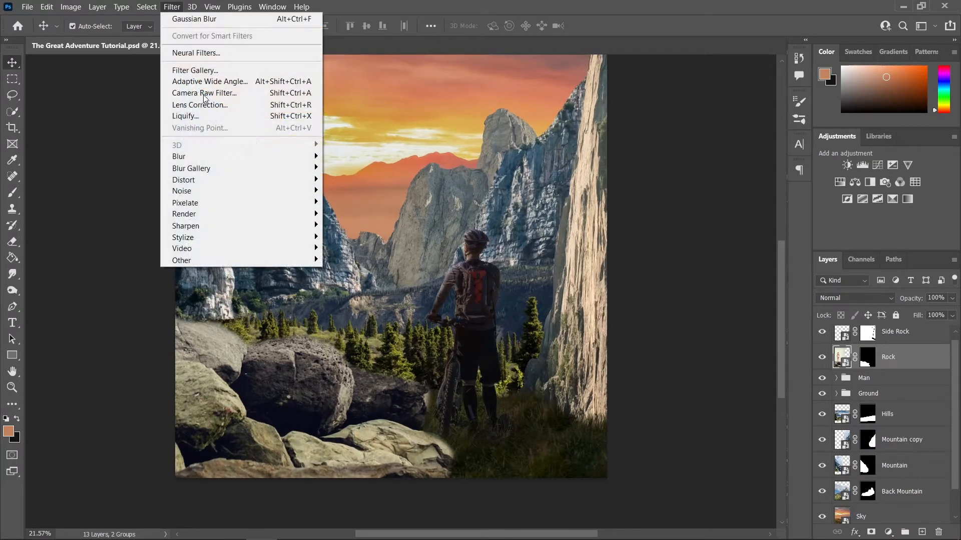
pyautogui.moveTo(210, 157)
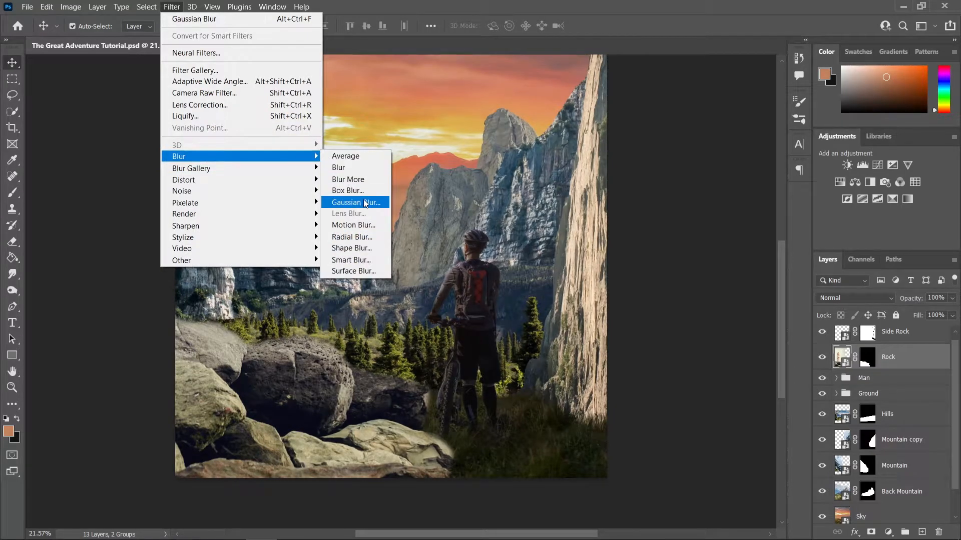
pyautogui.click(368, 202)
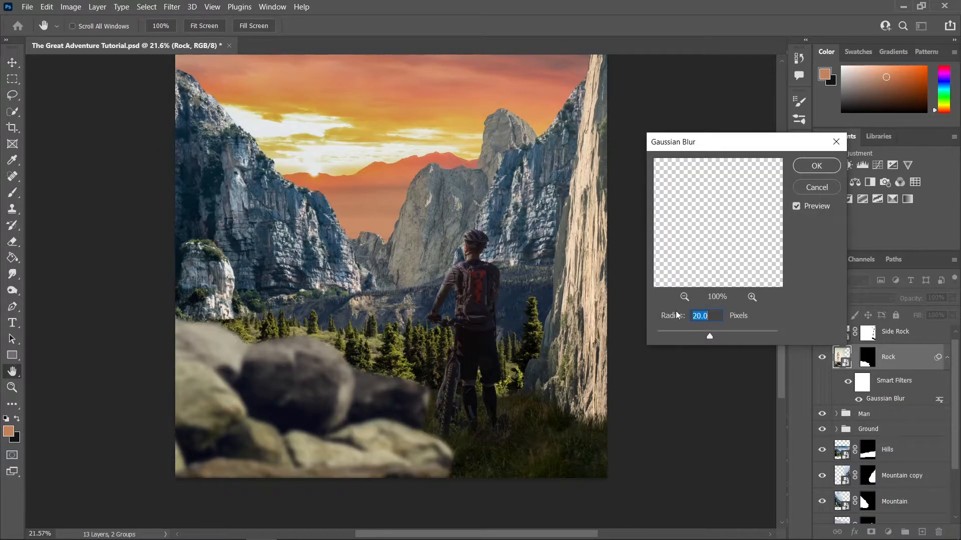
pyautogui.click(817, 166)
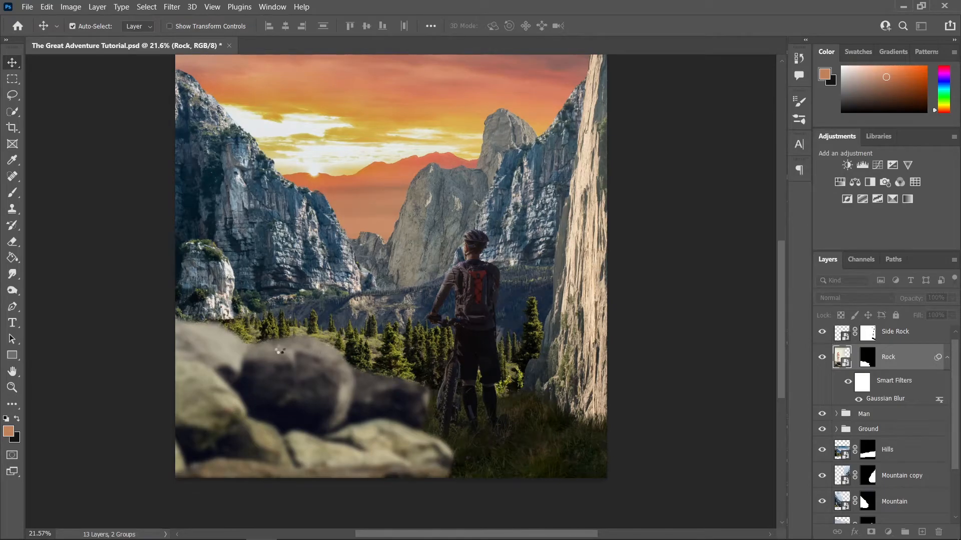
# Paint black on the Rock layer mask along the upper edge of the rear boulders, using a soft brush at 43% flow
pyautogui.scroll(5, 278, 351)
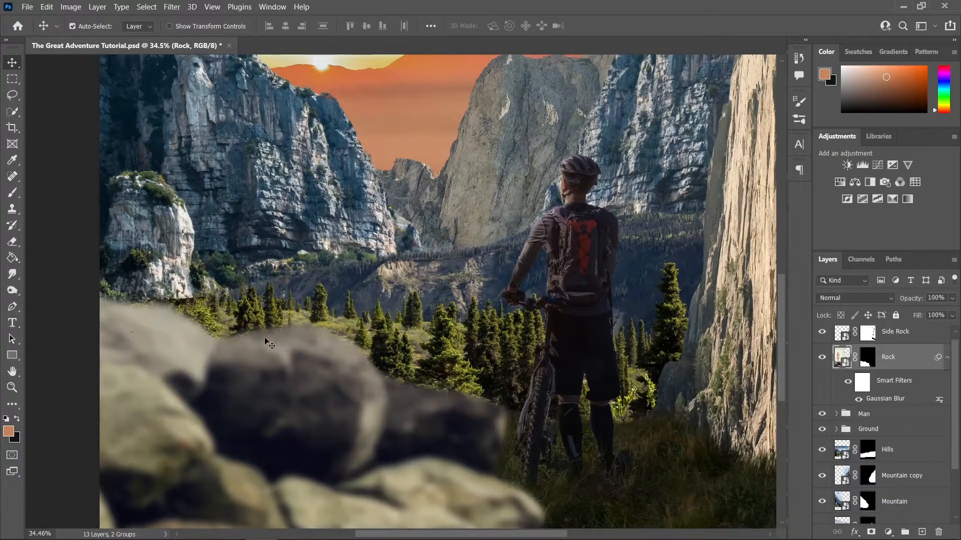
pyautogui.scroll(-2, 270, 345)
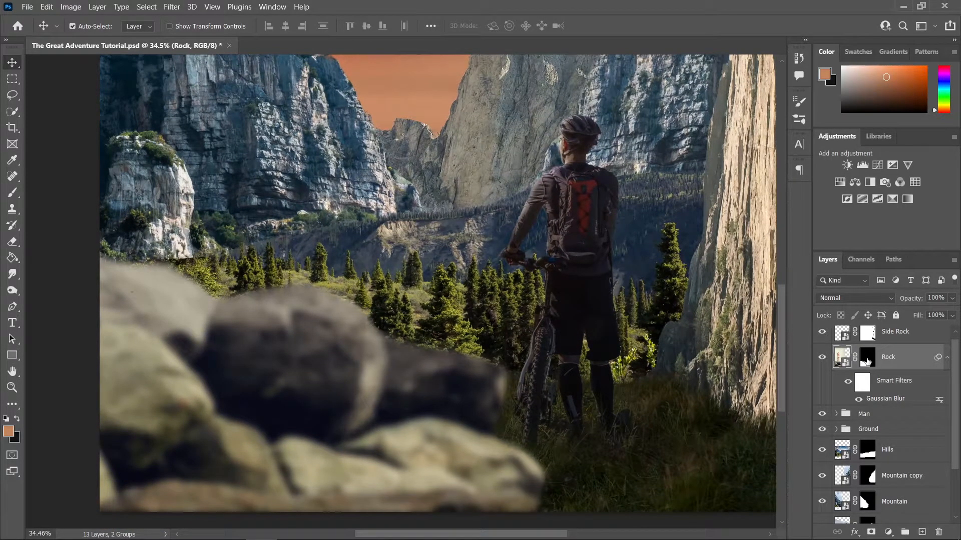
pyautogui.click(867, 356)
pyautogui.press('b')
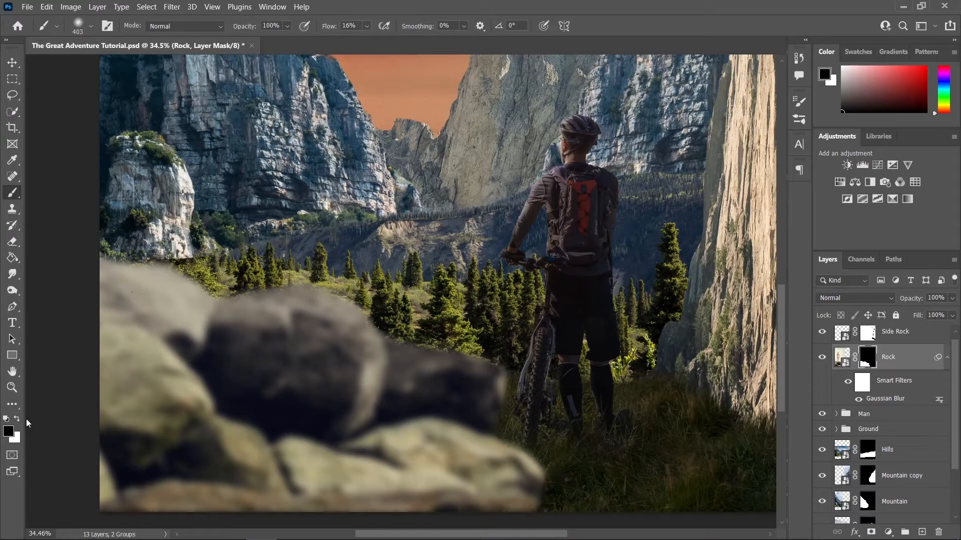
pyautogui.click(92, 27)
pyautogui.click(366, 26)
pyautogui.moveTo(369, 40); pyautogui.dragTo(380, 43)
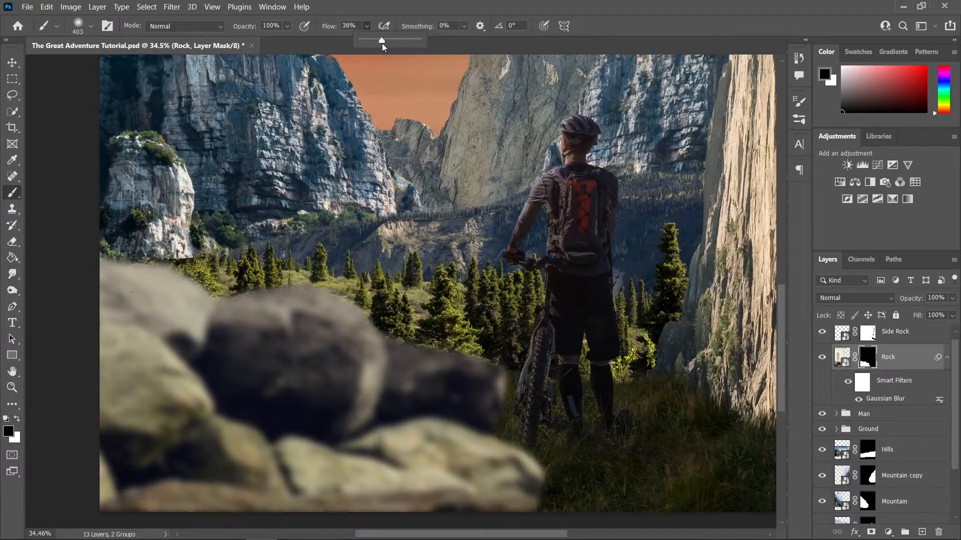
pyautogui.keyDown('alt'); pyautogui.moveTo(299, 175); pyautogui.dragTo(278, 174); pyautogui.keyUp('alt')
pyautogui.hotkey('ctrl', 'z')
pyautogui.moveTo(107, 270); pyautogui.dragTo(160, 259)
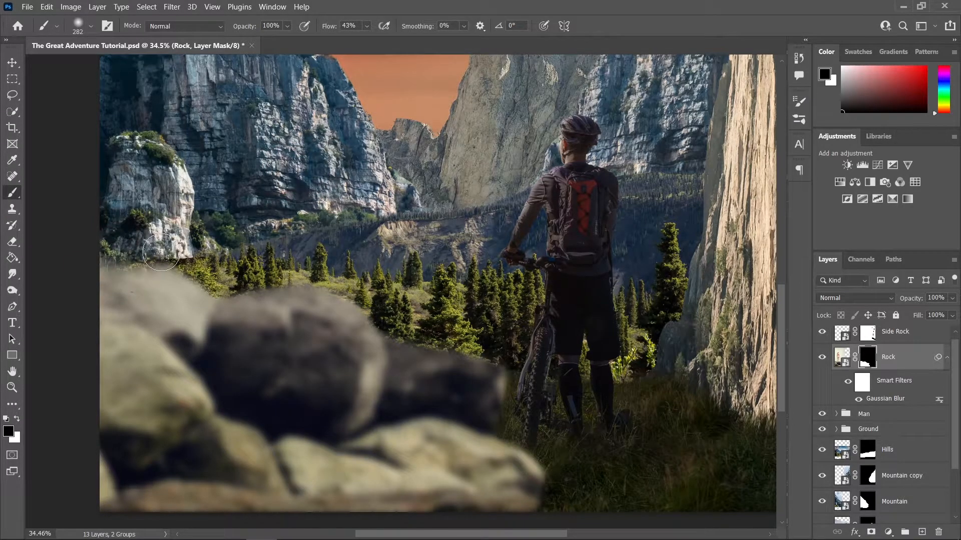
pyautogui.moveTo(212, 278); pyautogui.dragTo(344, 284)
# Resize the brush and refine the Rock mask along the boulders' edges beside the trees and grass
pyautogui.scroll(3, 255, 282)
pyautogui.moveTo(533, 307); pyautogui.dragTo(306, 140)
pyautogui.keyDown('alt'); pyautogui.moveTo(325, 213); pyautogui.dragTo(298, 213); pyautogui.keyUp('alt')
pyautogui.moveTo(356, 227); pyautogui.dragTo(409, 415)
pyautogui.scroll(-4, 409, 416)
pyautogui.press('v')
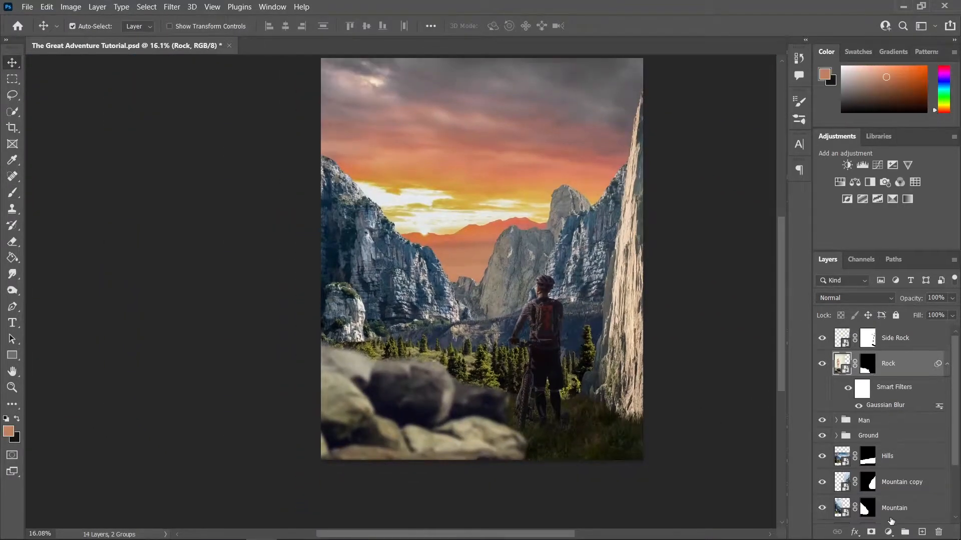
# Add a Levels adjustment clipped to the Rock layer and lower its white output level to darken the boulders
pyautogui.click(888, 532)
pyautogui.click(890, 364)
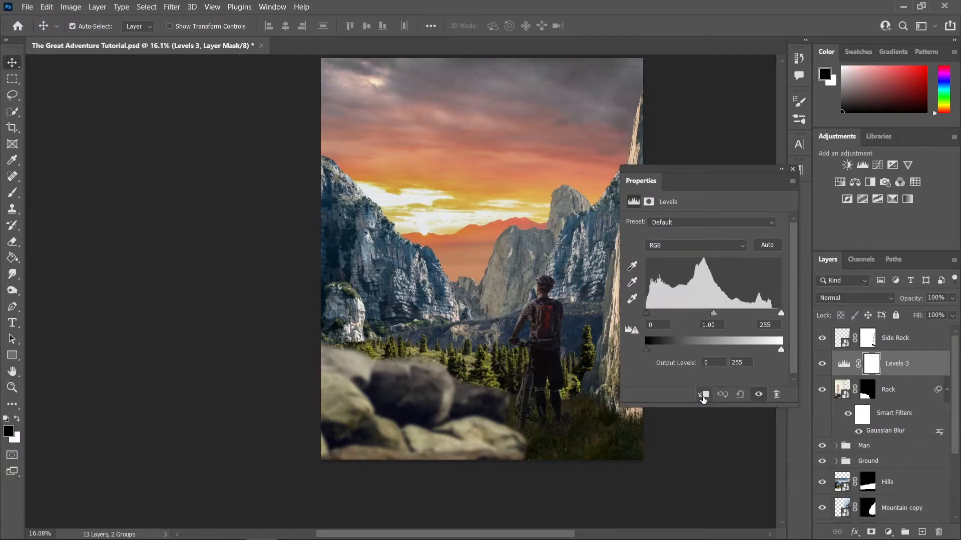
pyautogui.moveTo(782, 349); pyautogui.dragTo(731, 346)
pyautogui.click(793, 170)
# Paint black with a resized soft brush on the rocks' Levels mask along the boulders' upper edges to bring back the light
pyautogui.scroll(3, 490, 325)
pyautogui.scroll(-1, 522, 433)
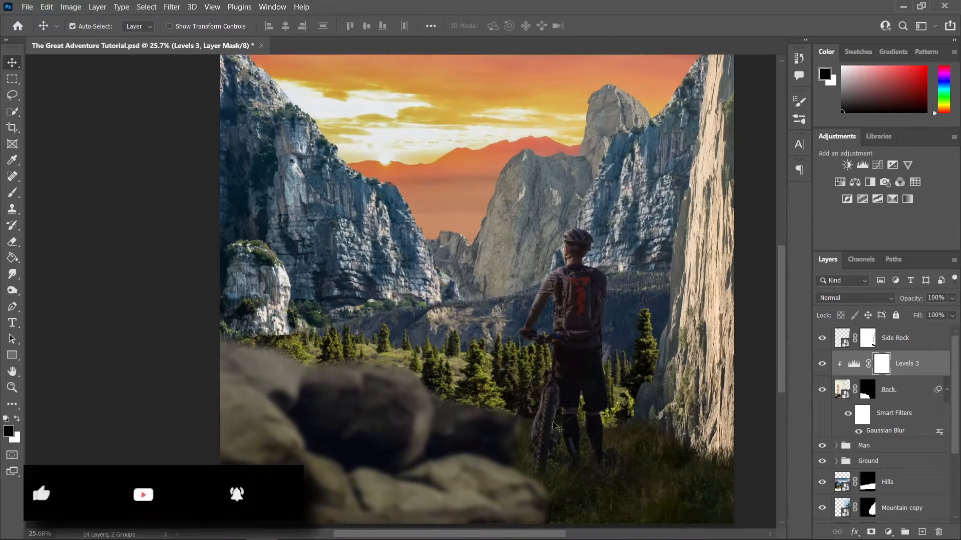
pyautogui.press('b')
pyautogui.moveTo(451, 385); pyautogui.dragTo(470, 385)
pyautogui.moveTo(508, 414); pyautogui.dragTo(173, 331)
pyautogui.scroll(-2, 525, 400)
pyautogui.moveTo(528, 401)
pyautogui.mouseDown()
pyautogui.moveTo(552, 400)
pyautogui.moveTo(455, 350)
pyautogui.moveTo(244, 325)
pyautogui.mouseUp()
pyautogui.scroll(-7, 453, 392)
pyautogui.scroll(4, 430, 368)
pyautogui.press('x')
pyautogui.press('v')
# Group the Rock layer with its Levels adjustment and name the group Rocks
pyautogui.scroll(4, 567, 344)
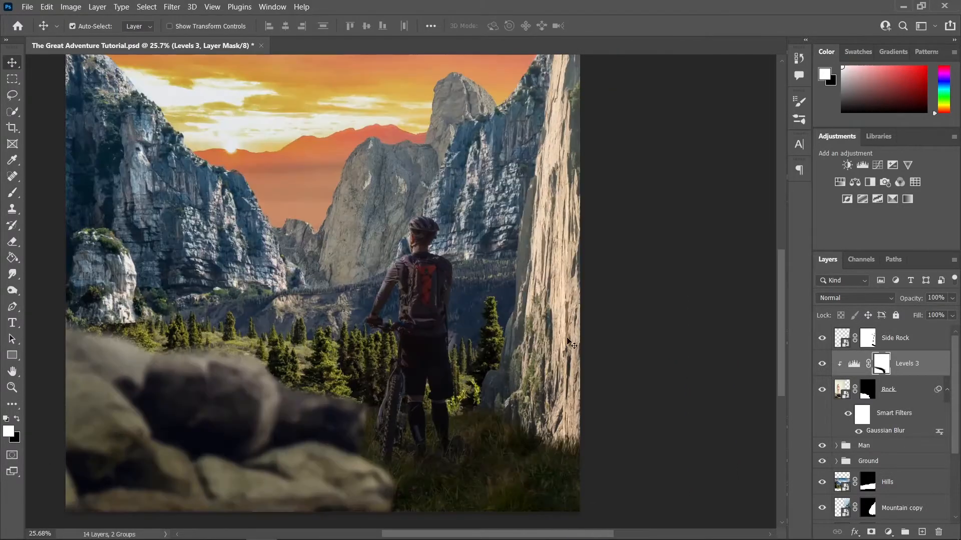
pyautogui.click(574, 334)
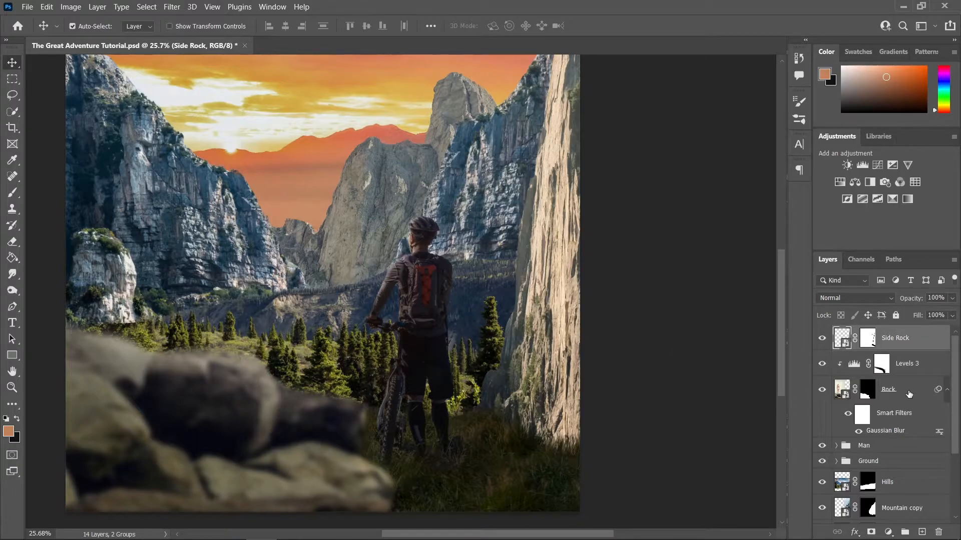
pyautogui.click(908, 394)
pyautogui.keyDown('shift'); pyautogui.click(922, 373); pyautogui.keyUp('shift')
pyautogui.hotkey('ctrl', 'g')
pyautogui.doubleClick(875, 360)
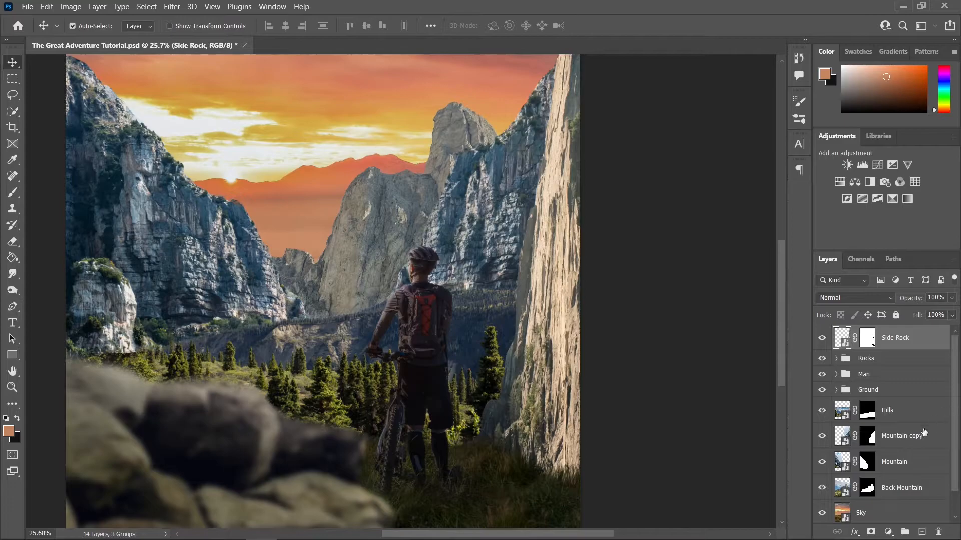
# Add a Levels adjustment clipped to the Side Rock layer and set the white output level to 110
pyautogui.click(889, 531)
pyautogui.click(890, 364)
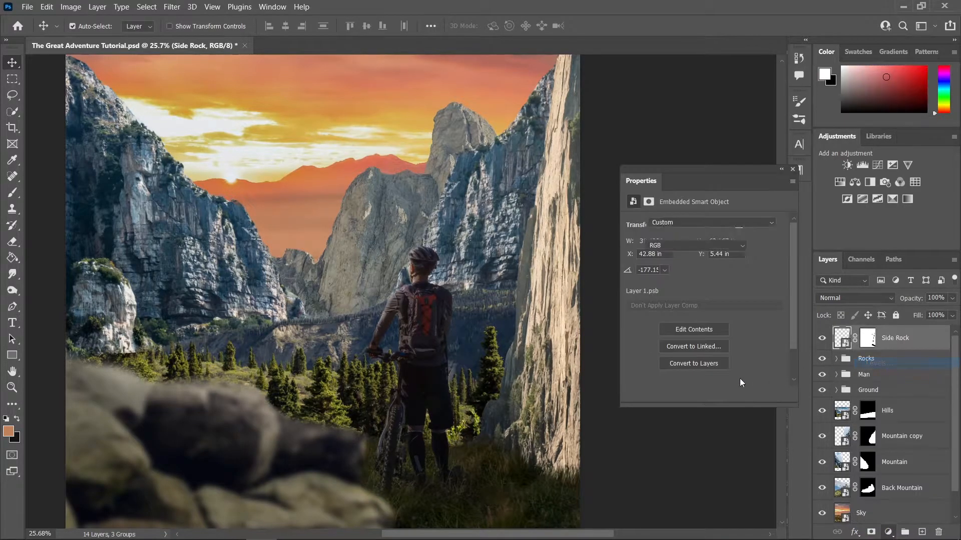
pyautogui.click(703, 395)
pyautogui.moveTo(780, 350); pyautogui.dragTo(704, 348)
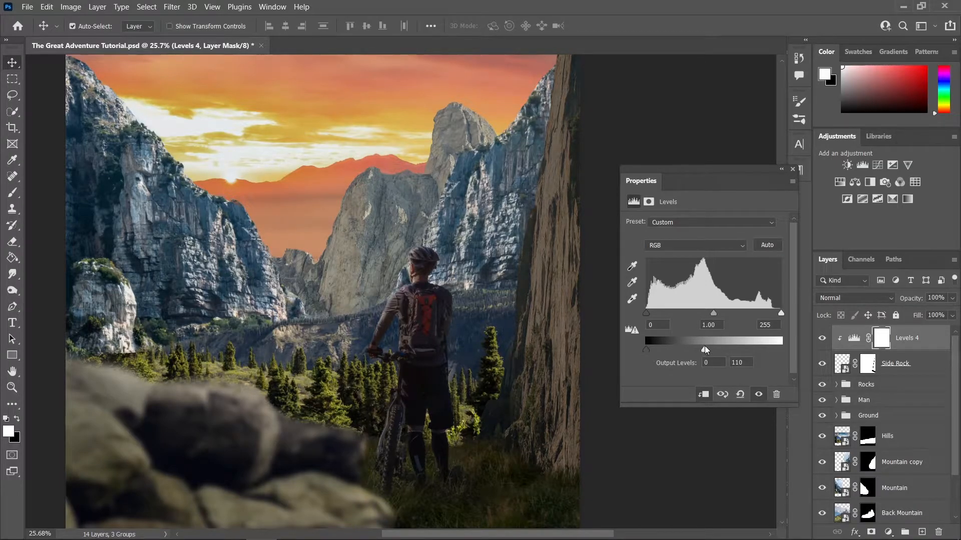
# Paint black on the Levels 4 mask with a large soft brush to reveal light along the side rock's valley-facing edge
pyautogui.click(792, 172)
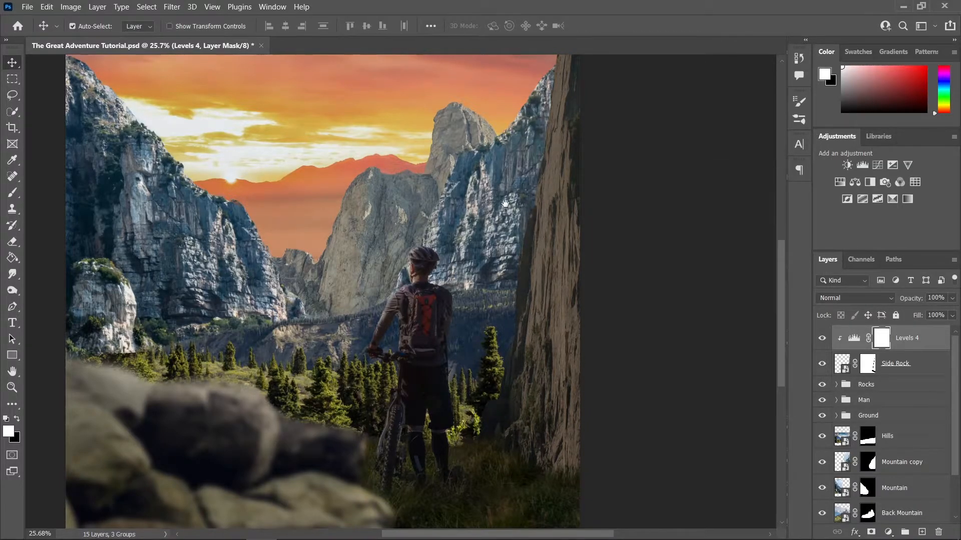
pyautogui.scroll(-2, 580, 175)
pyautogui.scroll(-1, 549, 326)
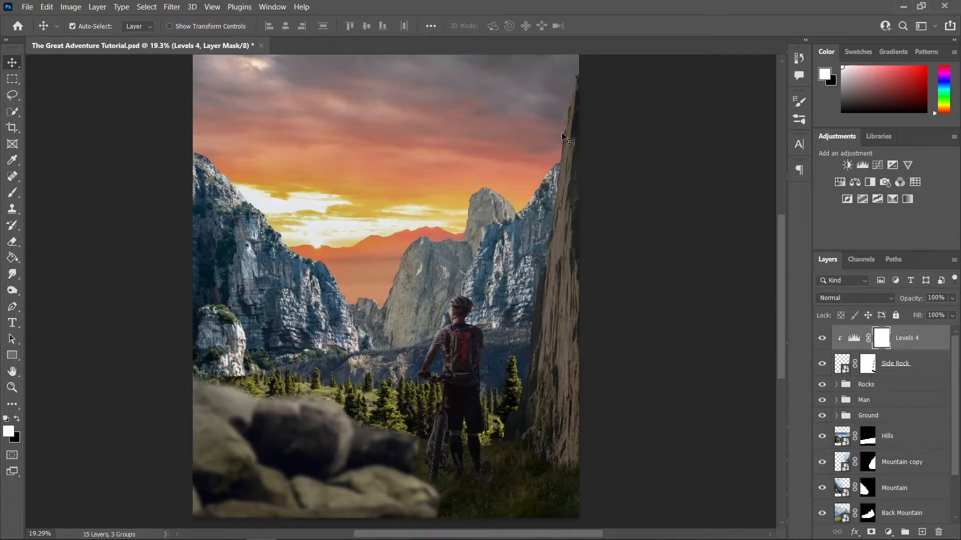
pyautogui.scroll(-1, 545, 261)
pyautogui.scroll(1, 544, 262)
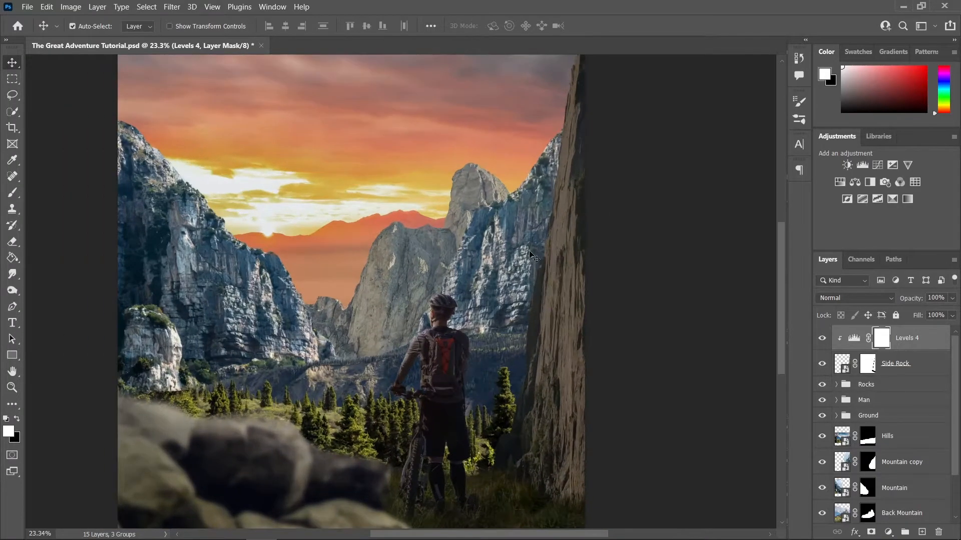
pyautogui.moveTo(433, 234); pyautogui.dragTo(424, 243)
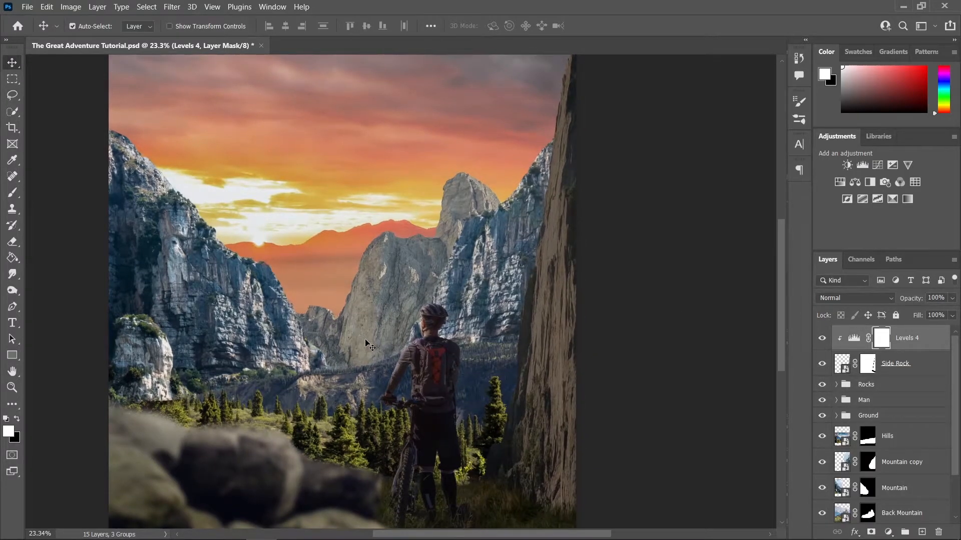
pyautogui.press('b')
pyautogui.click(19, 420)
pyautogui.press(']')
pyautogui.press(']')
pyautogui.moveTo(487, 230); pyautogui.dragTo(478, 260)
pyautogui.press(']')
pyautogui.press(']')
pyautogui.moveTo(495, 167)
pyautogui.mouseDown()
pyautogui.moveTo(510, 134)
pyautogui.moveTo(506, 210)
pyautogui.moveTo(509, 138)
pyautogui.mouseUp()
pyautogui.moveTo(464, 376)
pyautogui.mouseDown()
pyautogui.moveTo(458, 351)
pyautogui.moveTo(493, 212)
pyautogui.mouseUp()
pyautogui.moveTo(498, 355); pyautogui.dragTo(508, 277)
pyautogui.press(']')
pyautogui.press(']')
pyautogui.moveTo(509, 290)
pyautogui.mouseDown()
pyautogui.moveTo(503, 300)
pyautogui.moveTo(526, 279)
pyautogui.moveTo(525, 335)
pyautogui.mouseUp()
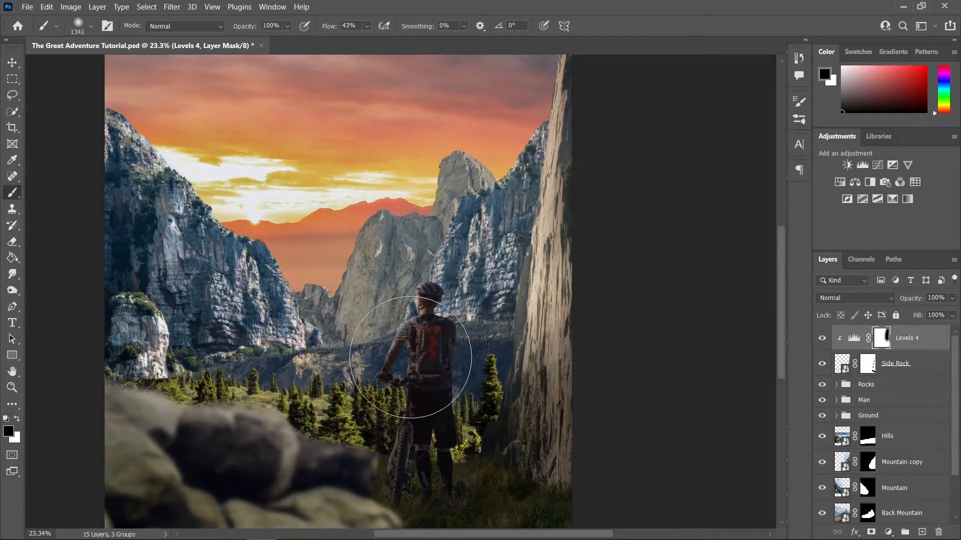
# Examine the lighting on the side rock against the man, mountains and ground at several magnifications
pyautogui.scroll(-4, 413, 362)
pyautogui.scroll(-2, 388, 315)
pyautogui.scroll(4, 413, 317)
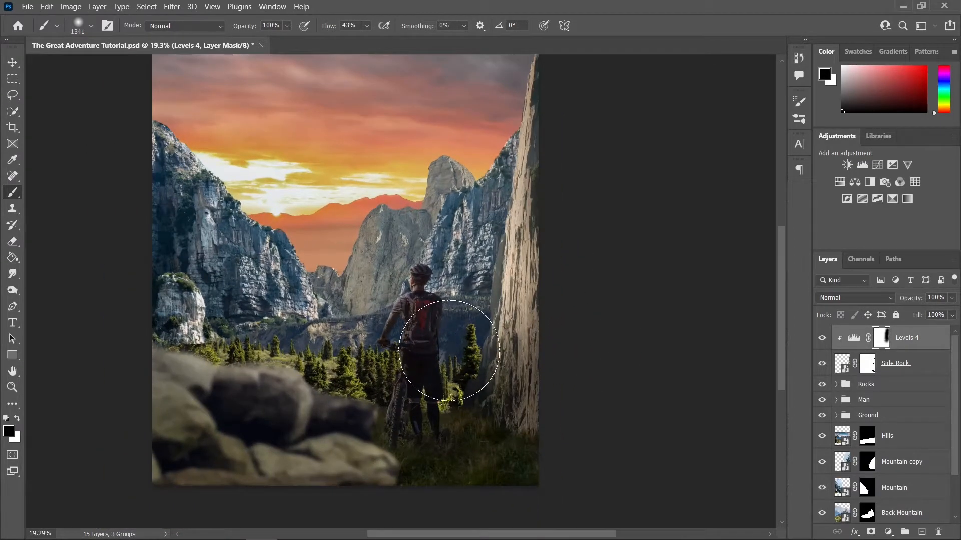
pyautogui.scroll(-4, 432, 290)
pyautogui.scroll(3, 433, 290)
pyautogui.scroll(3, 432, 290)
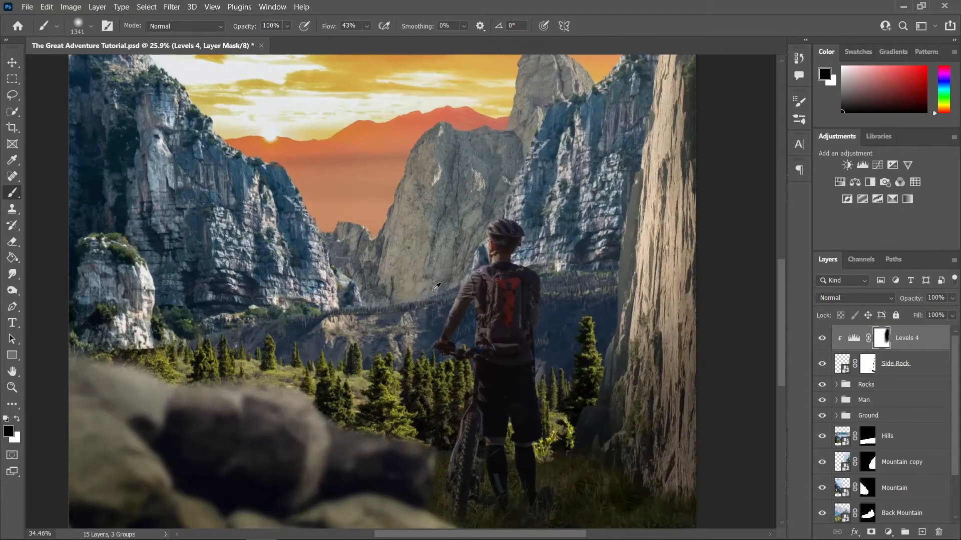
pyautogui.scroll(-2, 490, 340)
pyautogui.scroll(1, 469, 408)
# Add a Color Balance adjustment clipped to the Side Rock layer, with midtones at +19 red and -15 toward yellow
pyautogui.press('v')
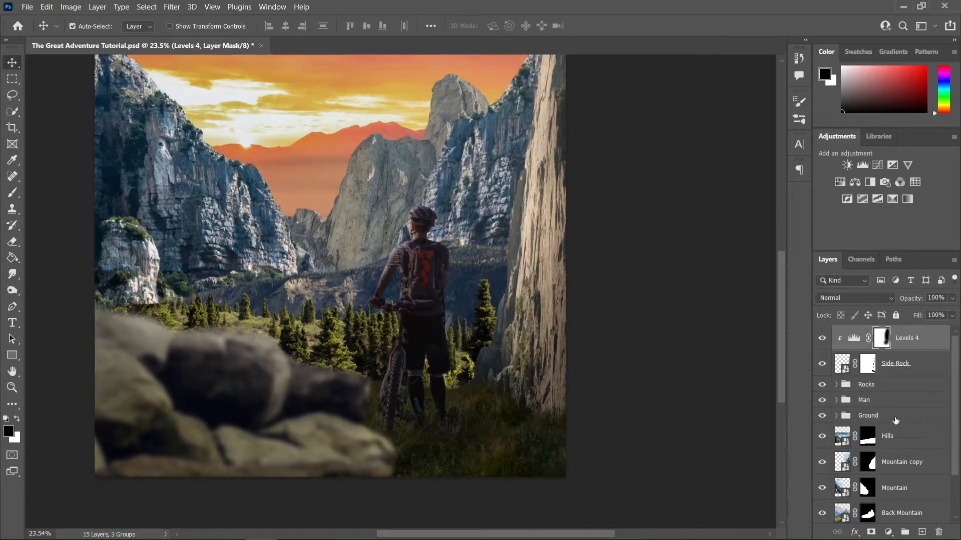
pyautogui.click(888, 532)
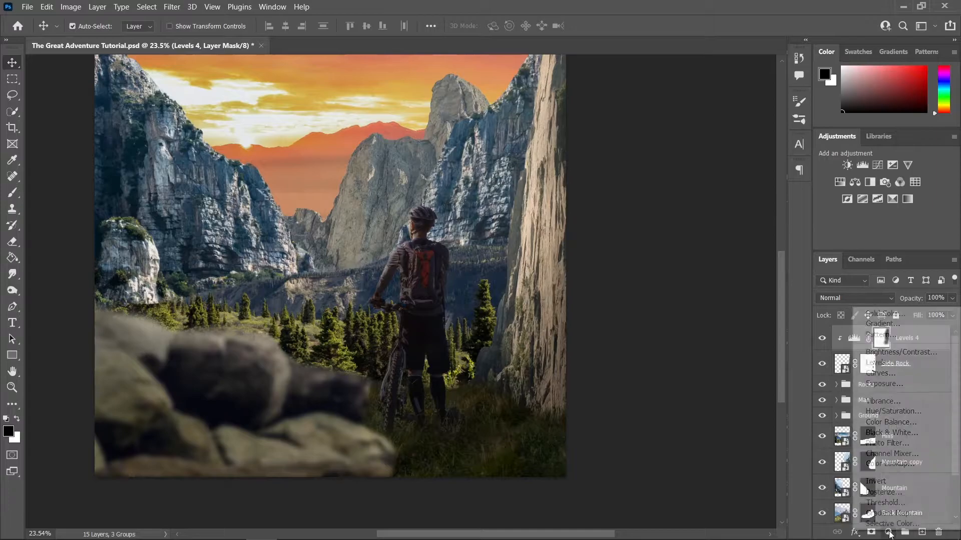
pyautogui.click(906, 423)
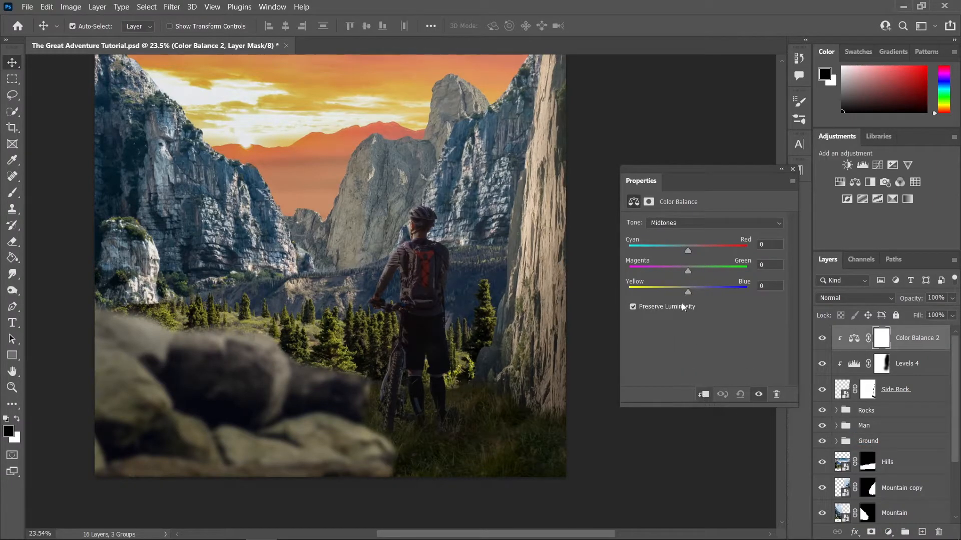
pyautogui.moveTo(688, 292); pyautogui.dragTo(679, 292)
pyautogui.moveTo(689, 250); pyautogui.dragTo(695, 252)
pyautogui.scroll(-2, 409, 292)
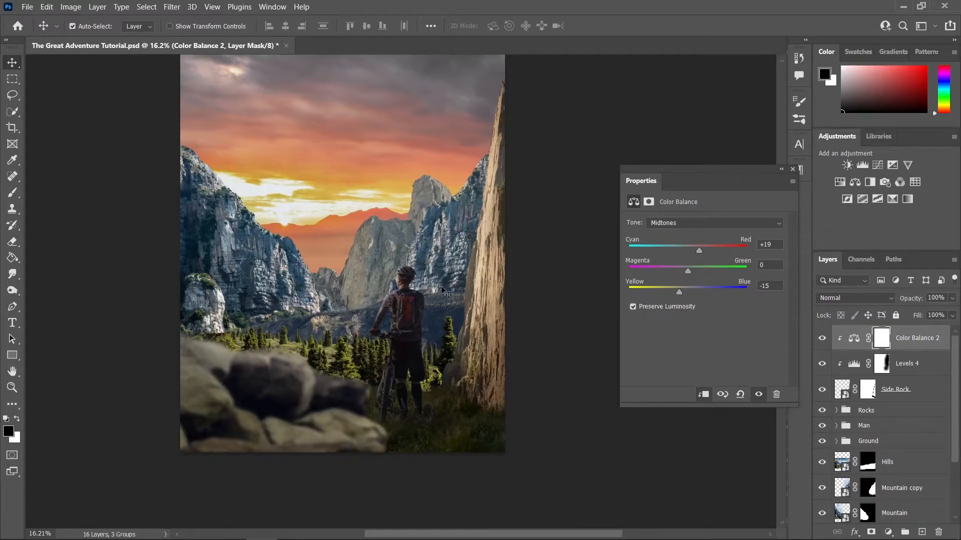
pyautogui.click(792, 169)
pyautogui.scroll(-3, 422, 309)
pyautogui.scroll(4, 421, 310)
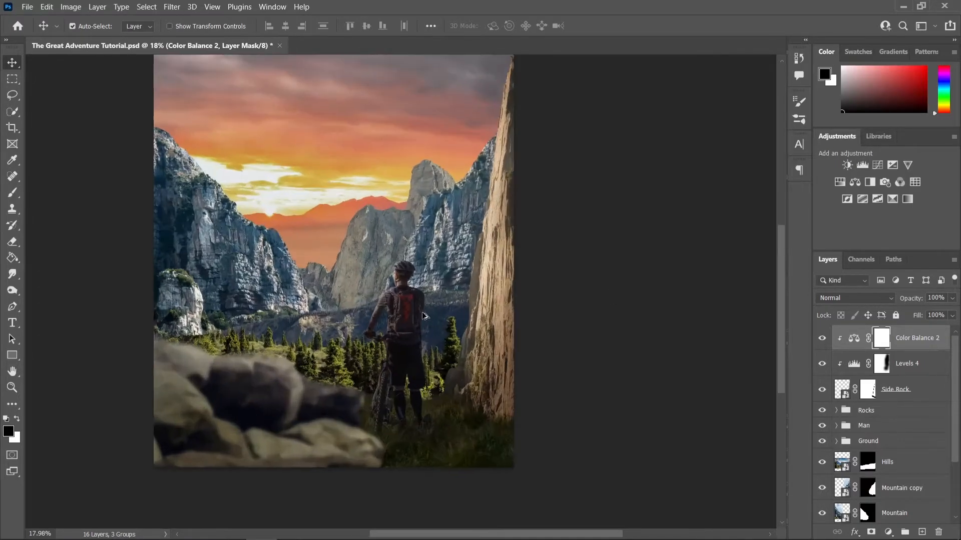
# Paint white on the Levels 4 mask to darken the foot of the side rock, and undo the last stroke
pyautogui.click(883, 364)
pyautogui.press('b')
pyautogui.scroll(3, 462, 402)
pyautogui.press('x')
pyautogui.moveTo(489, 403); pyautogui.dragTo(431, 403)
pyautogui.moveTo(510, 388)
pyautogui.mouseDown()
pyautogui.moveTo(502, 429)
pyautogui.moveTo(554, 350)
pyautogui.mouseUp()
pyautogui.hotkey('ctrl', 'z')
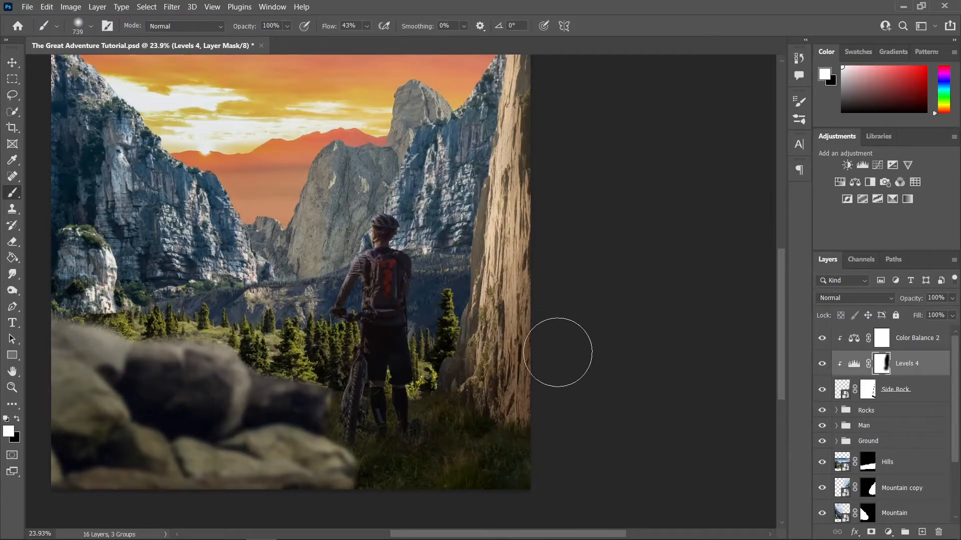
pyautogui.scroll(-3, 494, 390)
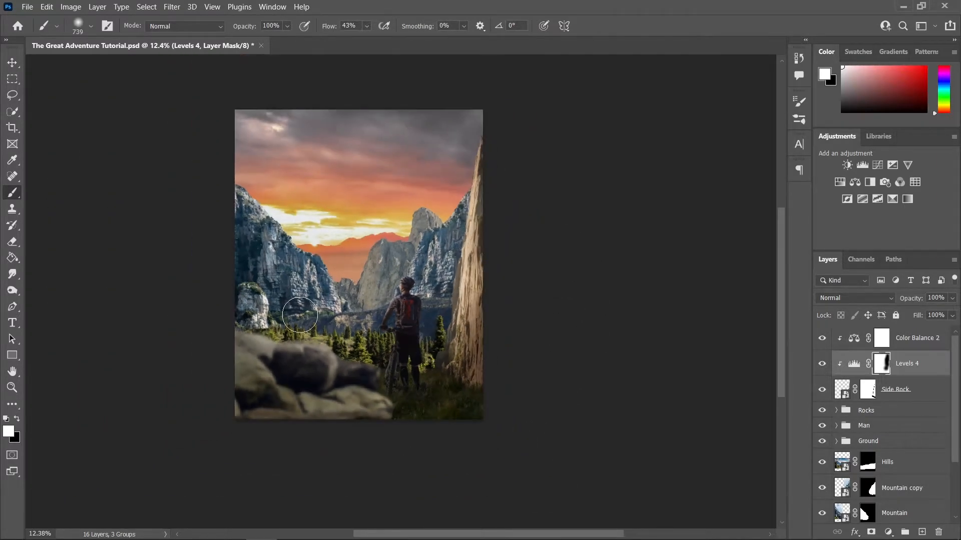
# Paint black on the Ground group's Levels 2 mask to brighten the grass between the man and the side rock
pyautogui.press('v')
pyautogui.scroll(2, 390, 366)
pyautogui.scroll(2, 388, 365)
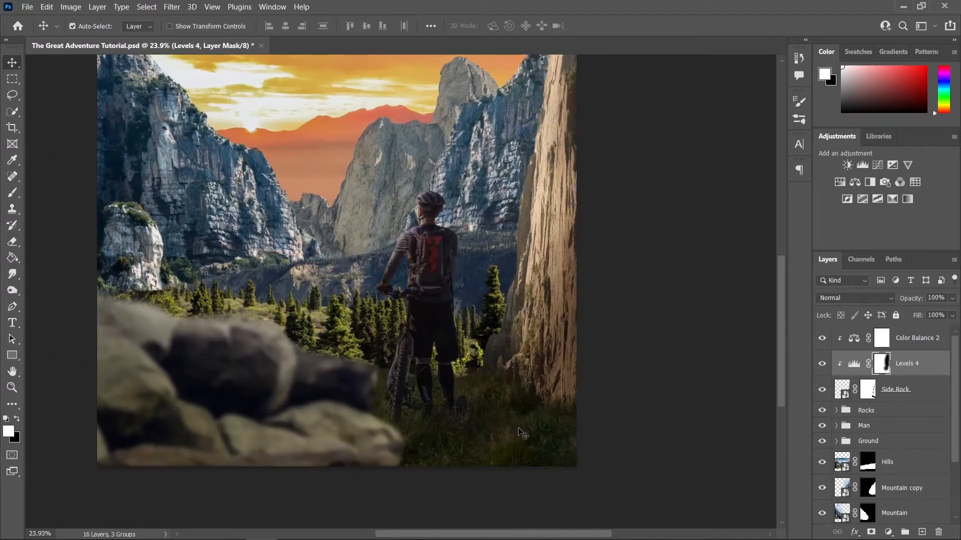
pyautogui.click(554, 441)
pyautogui.press('d')
pyautogui.click(891, 462)
pyautogui.press('b')
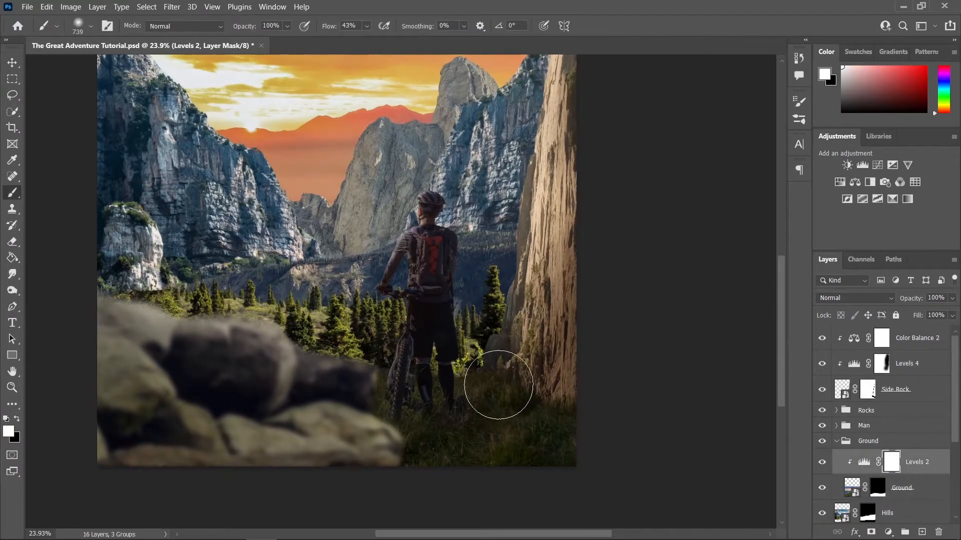
pyautogui.scroll(2, 495, 378)
pyautogui.click(503, 365)
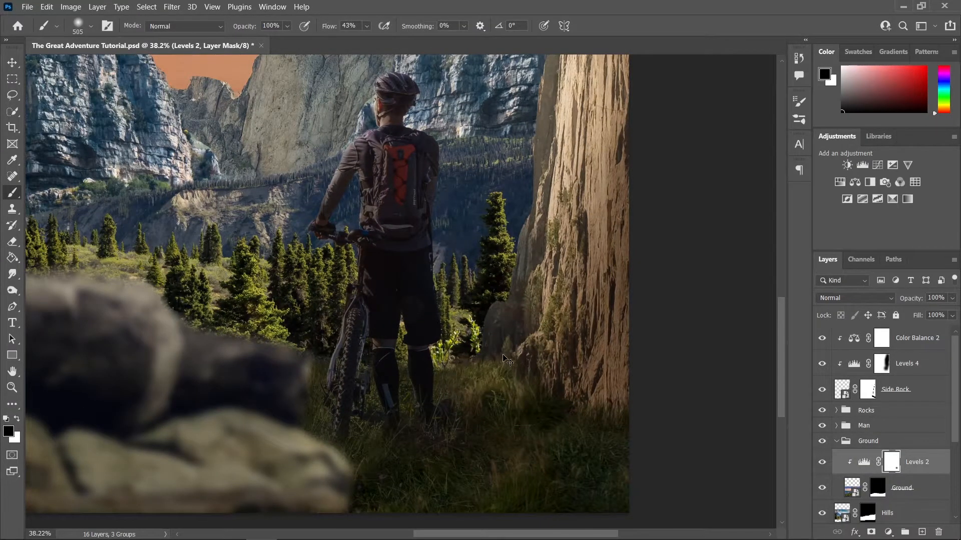
pyautogui.hotkey('ctrl', 'z')
pyautogui.click(475, 341)
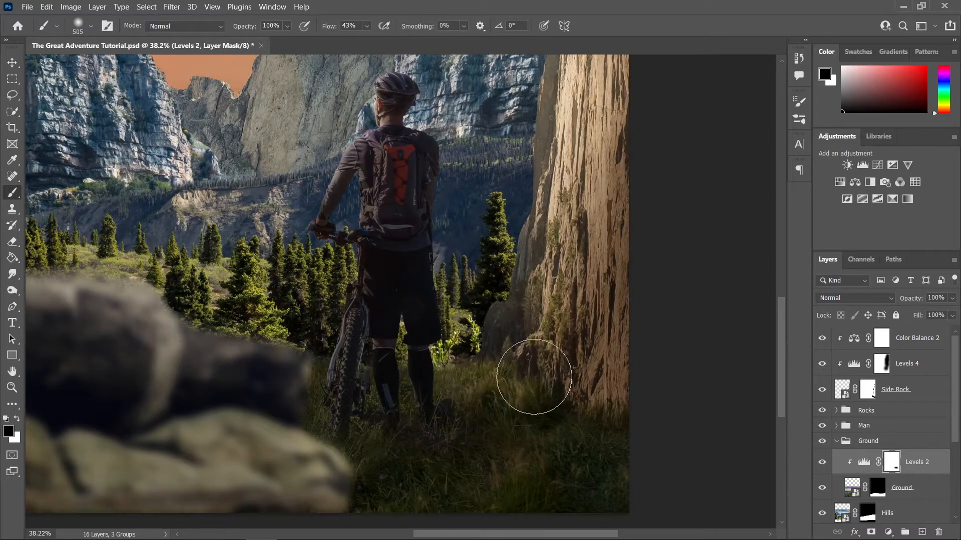
pyautogui.scroll(-4, 470, 386)
pyautogui.scroll(-1, 371, 351)
pyautogui.moveTo(438, 345); pyautogui.dragTo(479, 346)
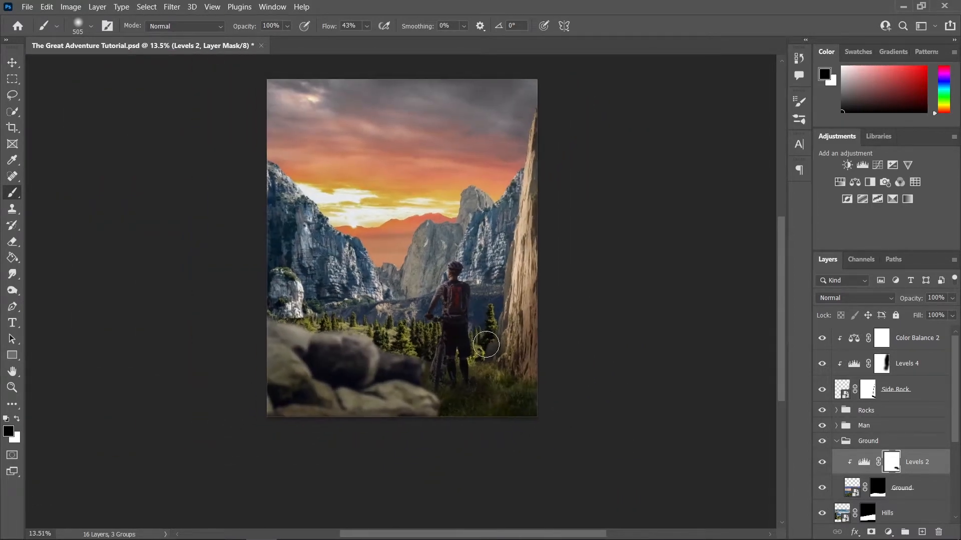
# Raise the white output level of the ground's Levels 2 adjustment to 159
pyautogui.scroll(3, 483, 369)
pyautogui.press('v')
pyautogui.doubleClick(864, 463)
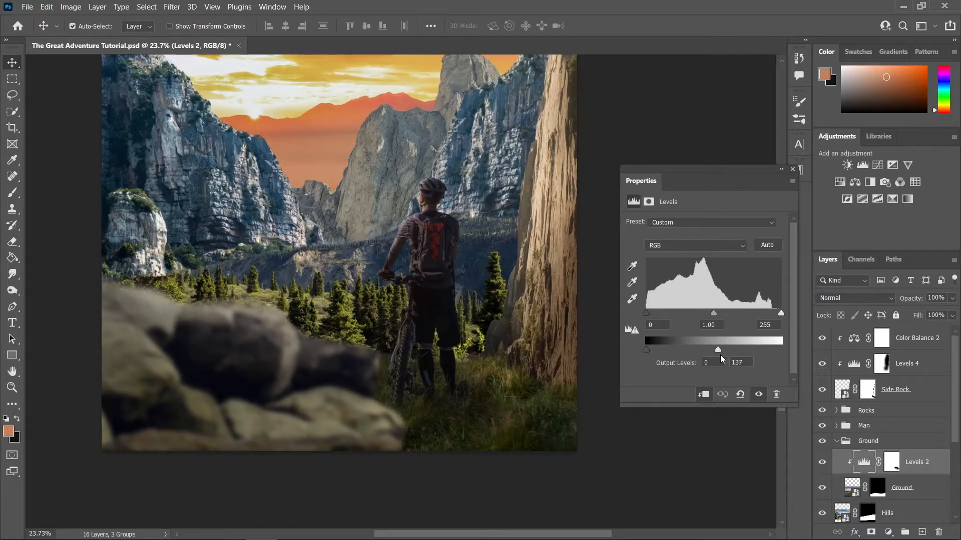
pyautogui.moveTo(729, 357); pyautogui.dragTo(730, 357)
pyautogui.scroll(-2, 439, 342)
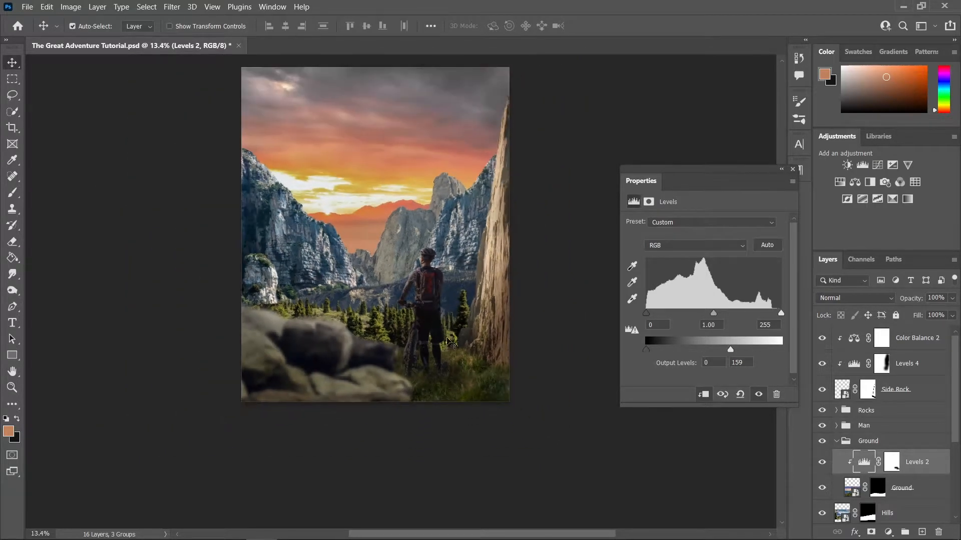
pyautogui.scroll(-1, 527, 347)
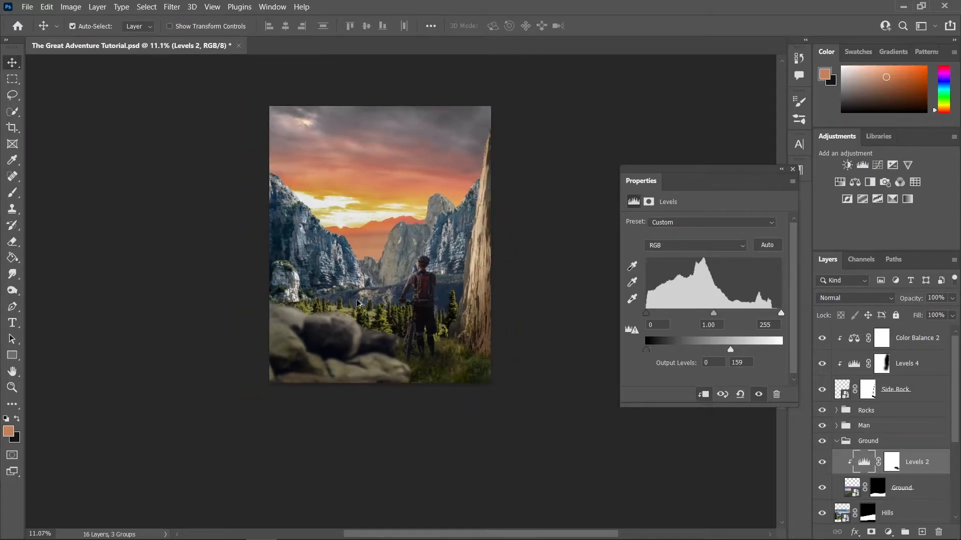
# Raise the white output level of the man's Levels 1 adjustment to 124
pyautogui.scroll(4, 365, 300)
pyautogui.click(444, 296)
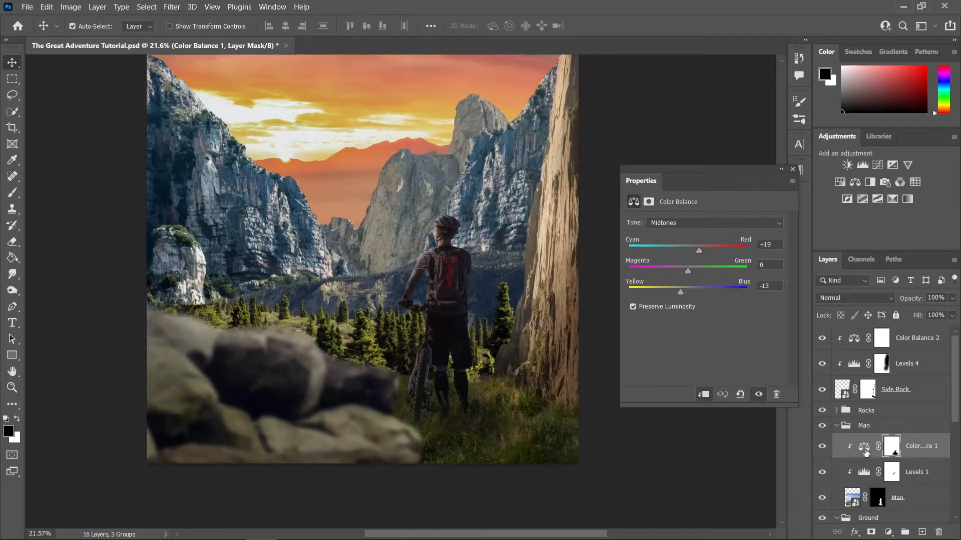
pyautogui.click(864, 474)
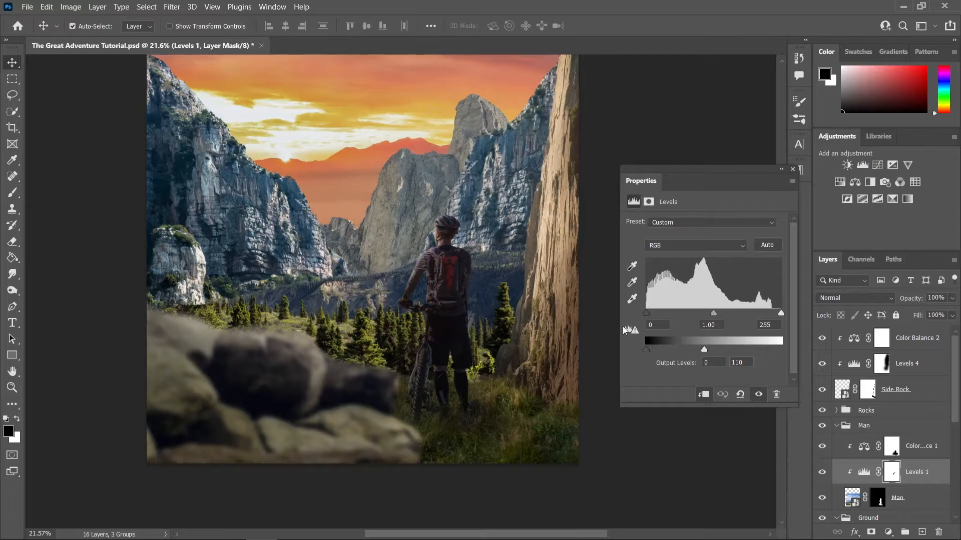
pyautogui.scroll(2, 465, 307)
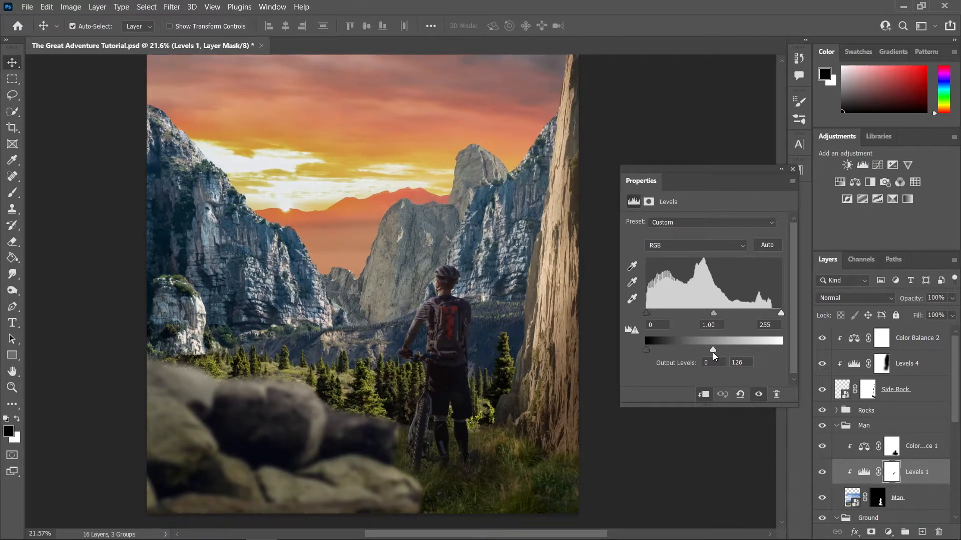
pyautogui.scroll(-3, 503, 400)
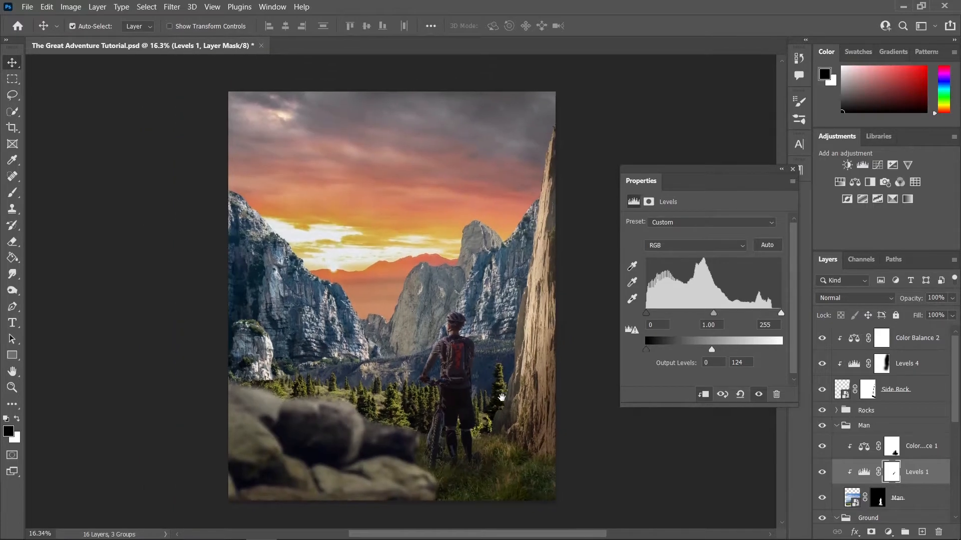
pyautogui.scroll(-1, 503, 400)
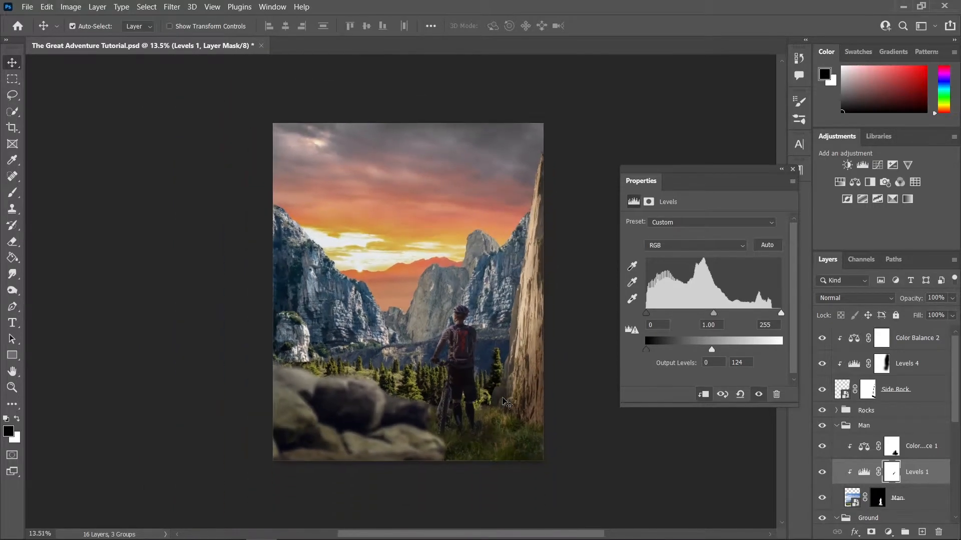
pyautogui.click(795, 170)
# Add a Levels adjustment clipped to the Hills layer and lower its white output level to 125
pyautogui.scroll(2, 488, 404)
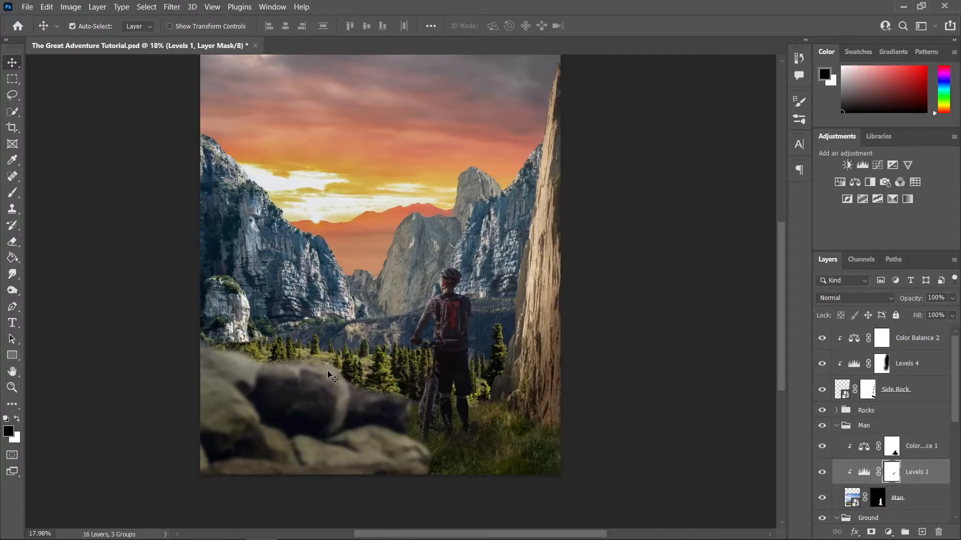
pyautogui.scroll(1, 394, 382)
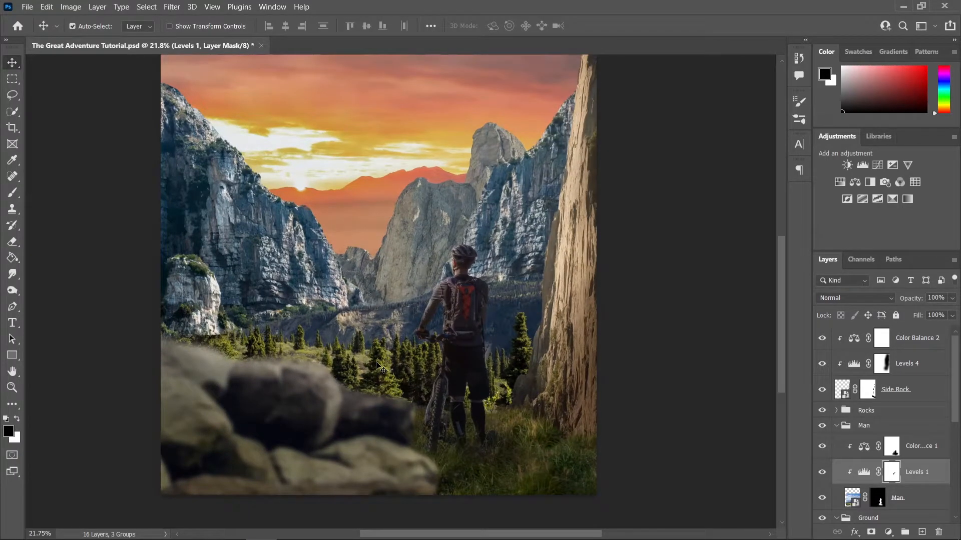
pyautogui.click(378, 368)
pyautogui.scroll(-1, 906, 495)
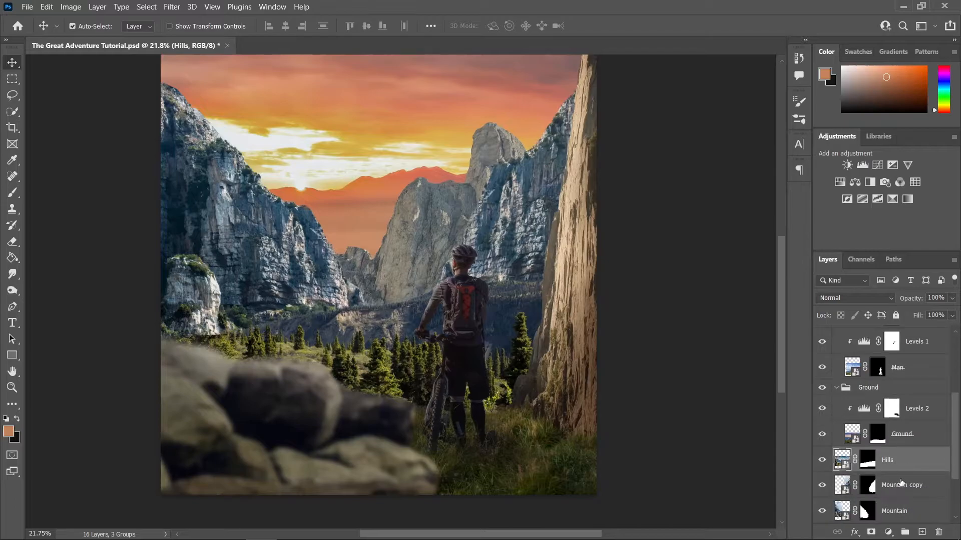
pyautogui.click(889, 532)
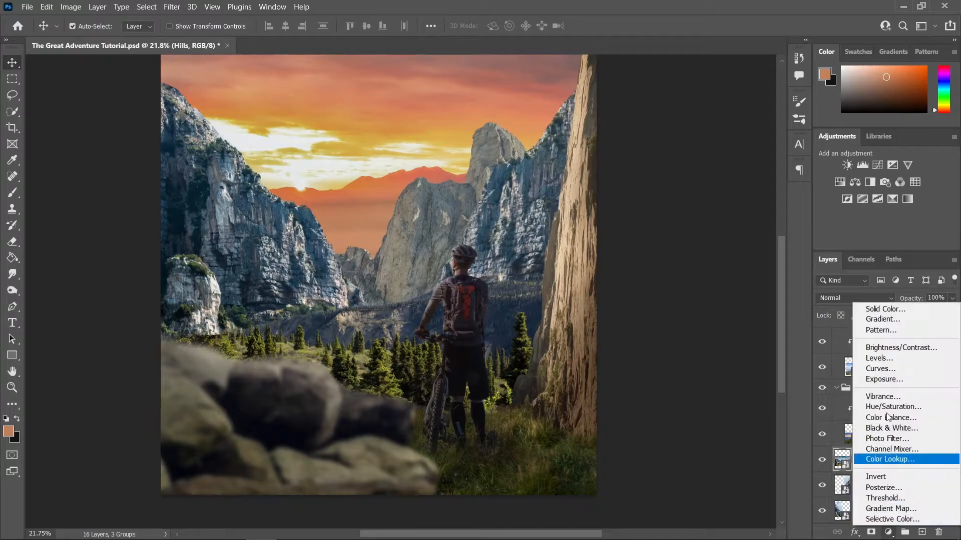
pyautogui.click(895, 360)
pyautogui.moveTo(775, 347); pyautogui.dragTo(713, 343)
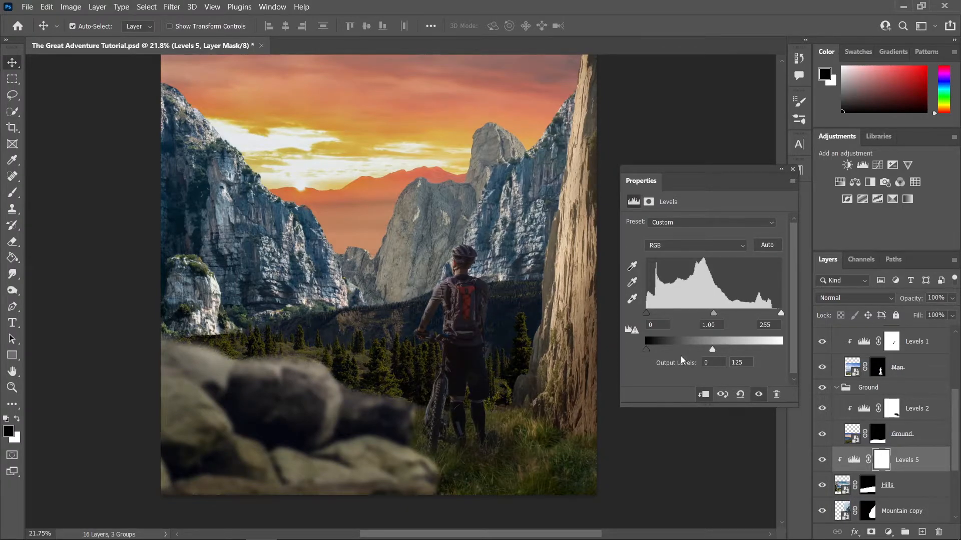
# Darken the hills further by lowering the white output level of Levels 5 to about 96
pyautogui.scroll(-3, 322, 398)
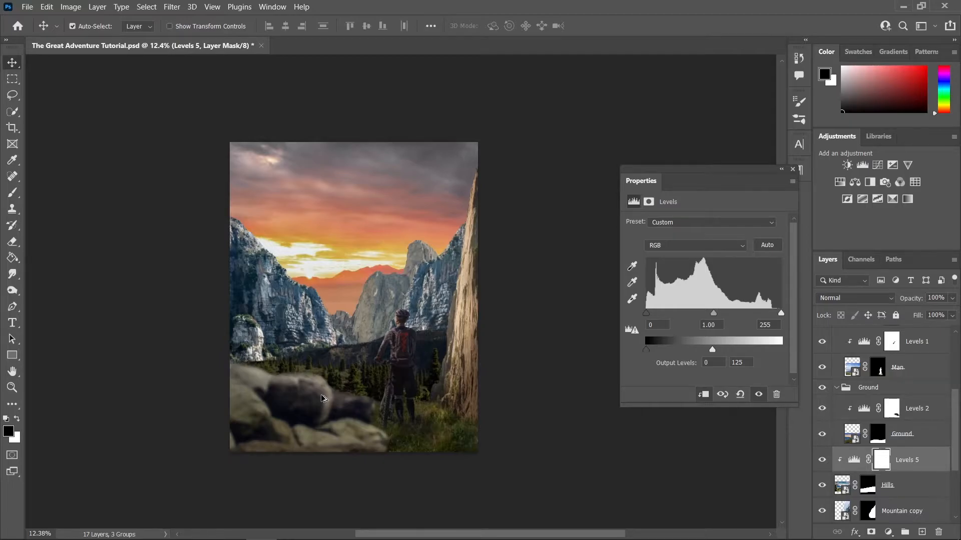
pyautogui.scroll(4, 321, 399)
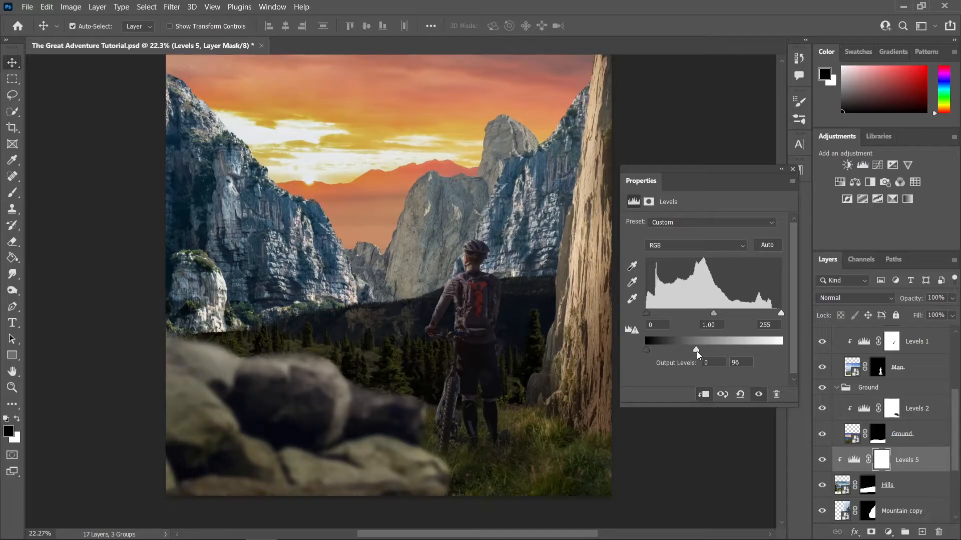
pyautogui.moveTo(697, 352); pyautogui.dragTo(696, 351)
pyautogui.click(793, 169)
pyautogui.scroll(3, 503, 314)
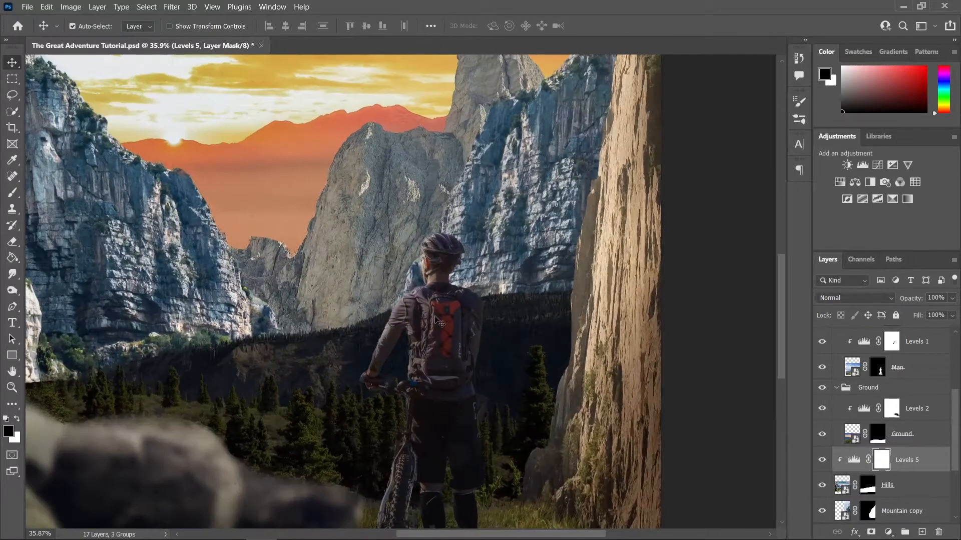
# Paint black with a large soft brush on the Levels 5 mask along the hills' upper slope behind the man to bring back light
pyautogui.scroll(-1, 294, 207)
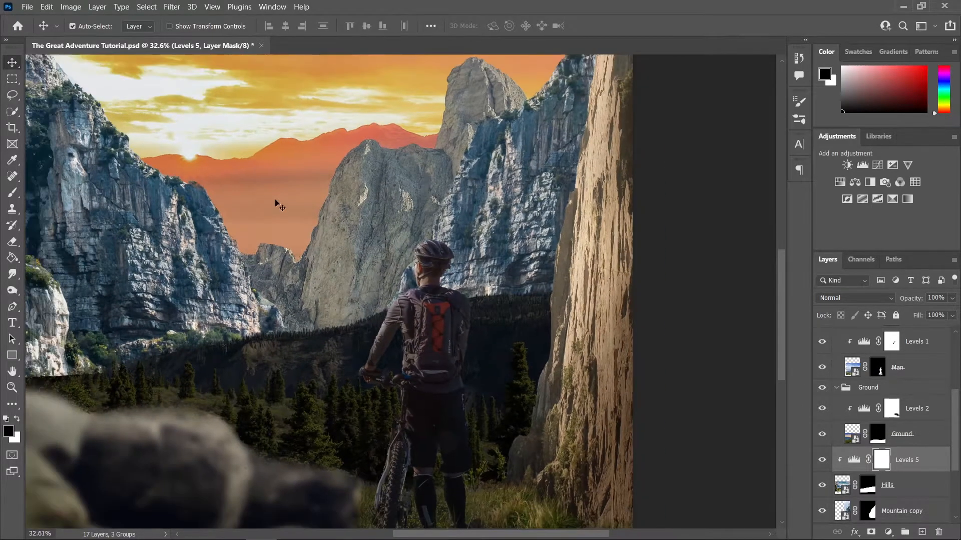
pyautogui.press('b')
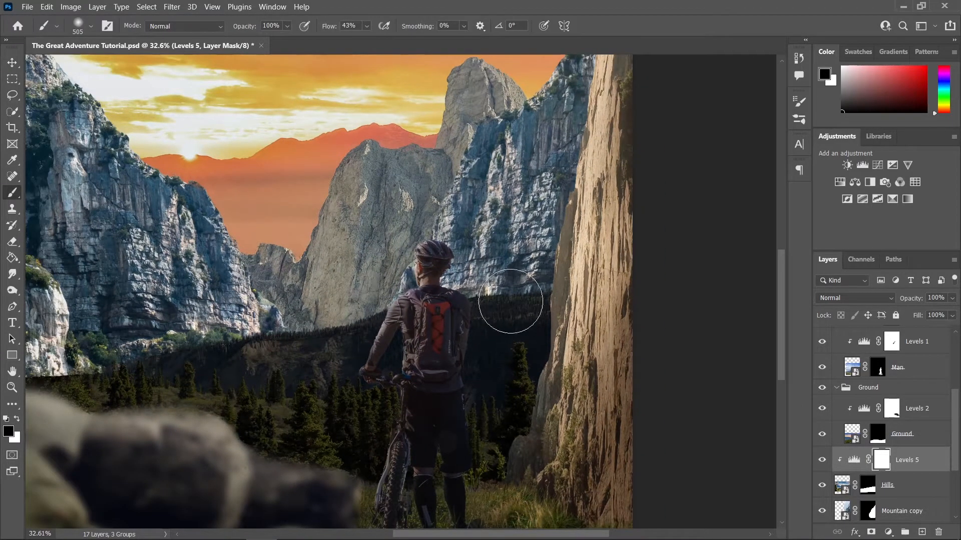
pyautogui.scroll(-4, 446, 300)
pyautogui.scroll(3, 444, 303)
pyautogui.moveTo(449, 308); pyautogui.dragTo(489, 314)
pyautogui.scroll(1, 502, 333)
pyautogui.moveTo(394, 298)
pyautogui.mouseDown()
pyautogui.moveTo(406, 300)
pyautogui.moveTo(338, 310)
pyautogui.mouseUp()
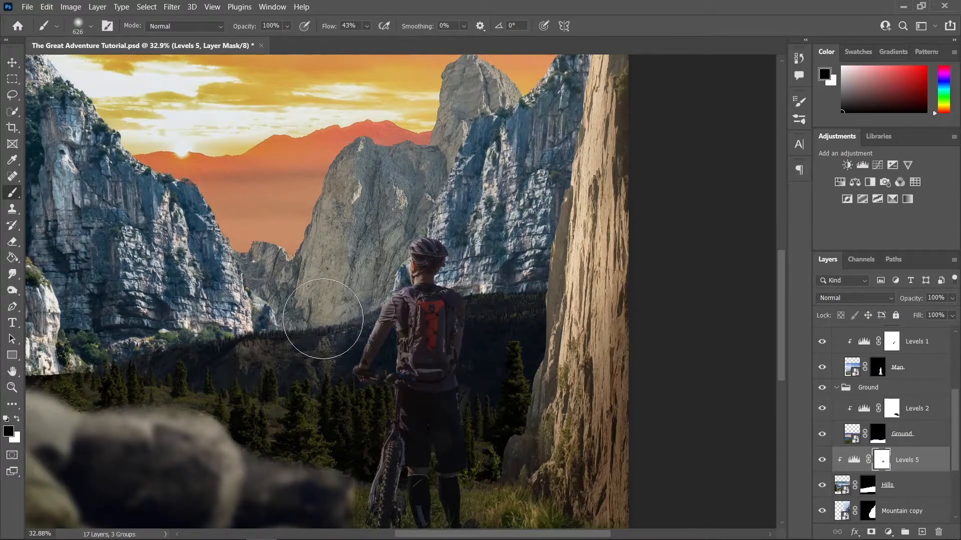
pyautogui.moveTo(467, 325)
pyautogui.mouseDown()
pyautogui.moveTo(471, 289)
pyautogui.moveTo(525, 296)
pyautogui.moveTo(534, 309)
pyautogui.moveTo(498, 332)
pyautogui.moveTo(292, 305)
pyautogui.moveTo(291, 313)
pyautogui.moveTo(320, 321)
pyautogui.moveTo(285, 321)
pyautogui.moveTo(341, 344)
pyautogui.mouseUp()
pyautogui.moveTo(341, 345); pyautogui.dragTo(303, 343)
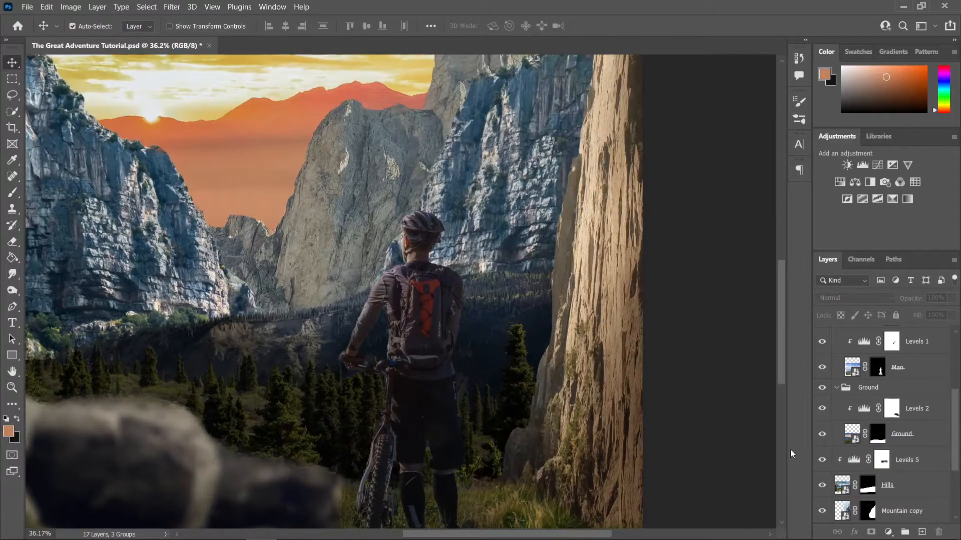
# Add a Color Balance adjustment above Levels 5 with midtones Cyan-Red +26 and Yellow-Blue -38, and clip it to the Hills layer
pyautogui.click(376, 322)
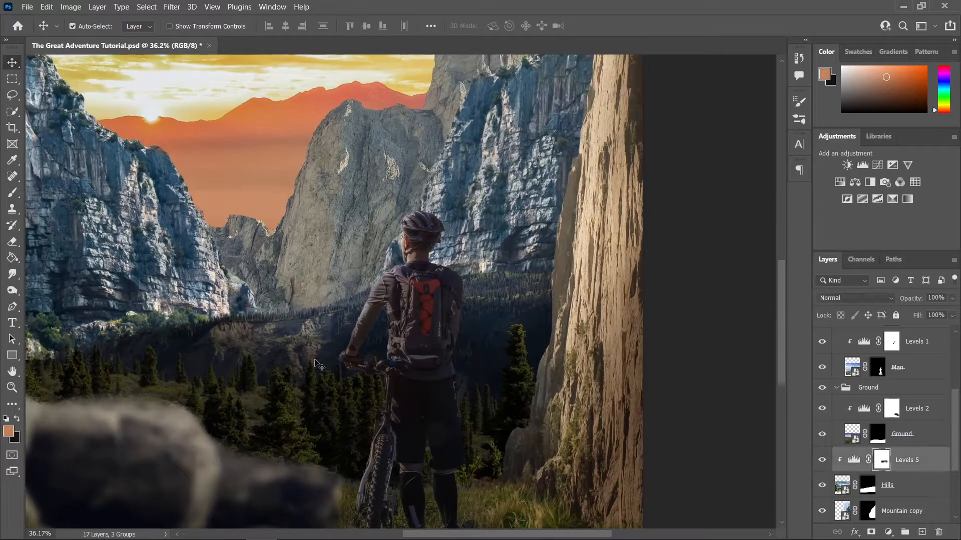
pyautogui.click(888, 531)
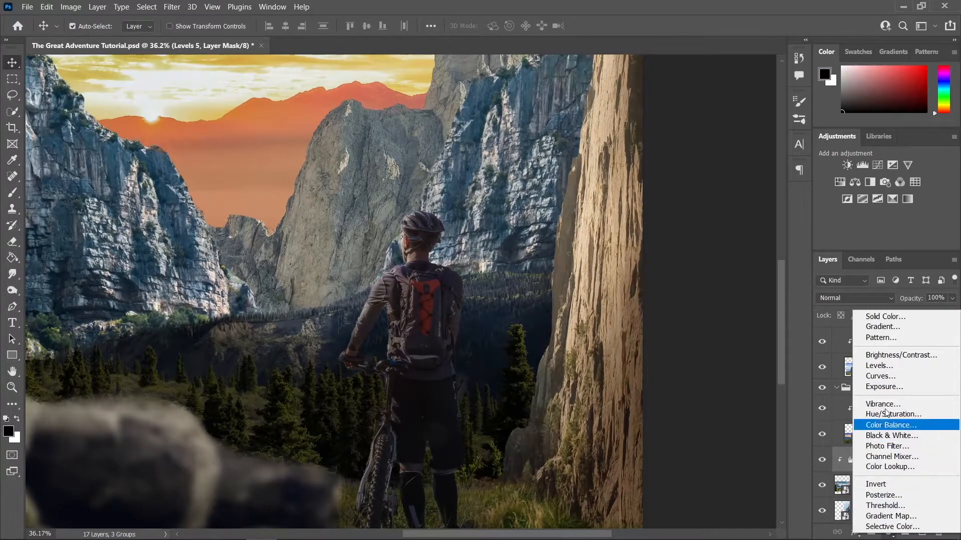
pyautogui.click(896, 425)
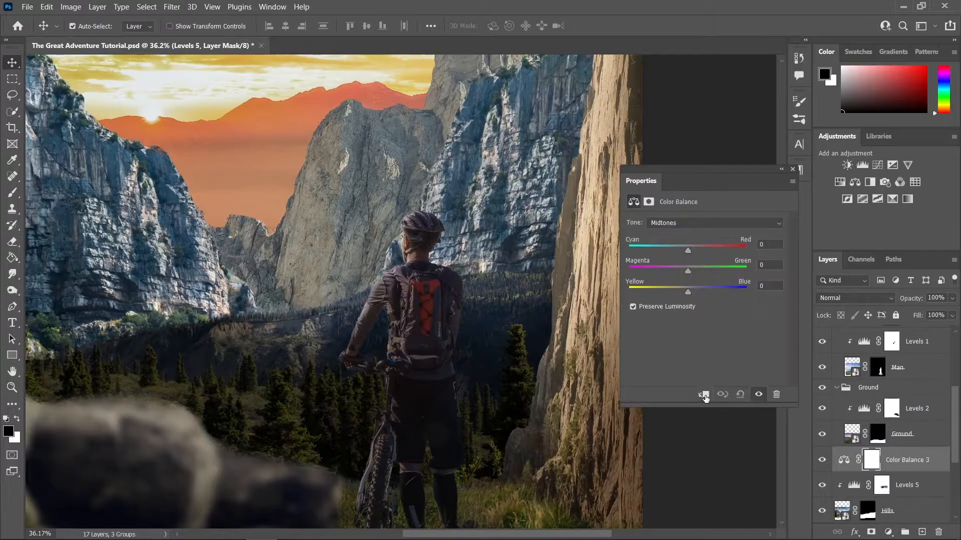
pyautogui.moveTo(689, 296); pyautogui.dragTo(682, 297)
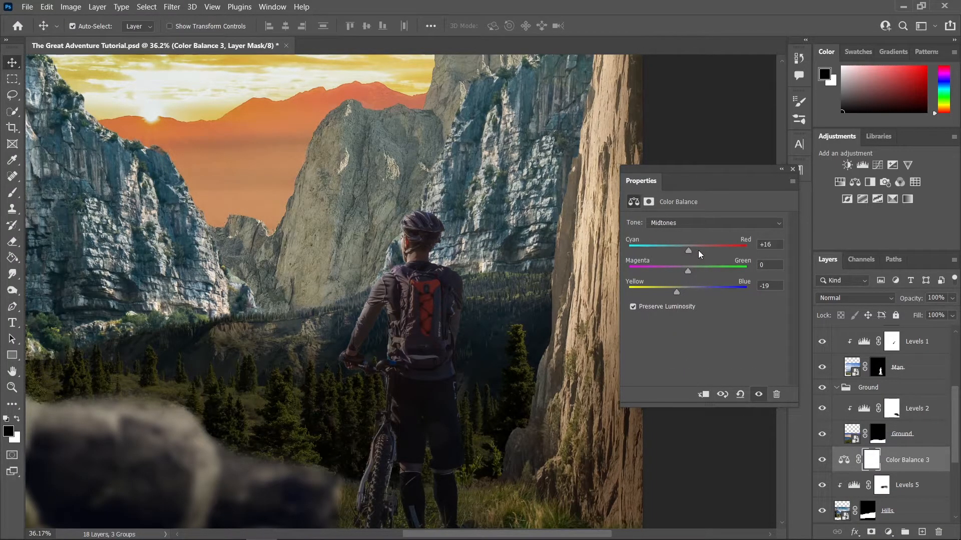
pyautogui.scroll(-5, 241, 289)
pyautogui.moveTo(356, 322); pyautogui.dragTo(473, 341)
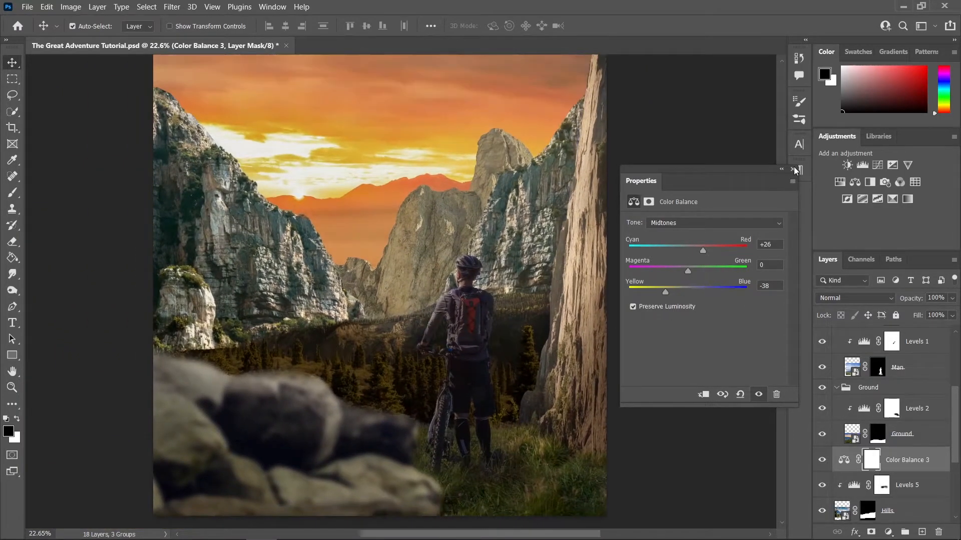
pyautogui.click(792, 170)
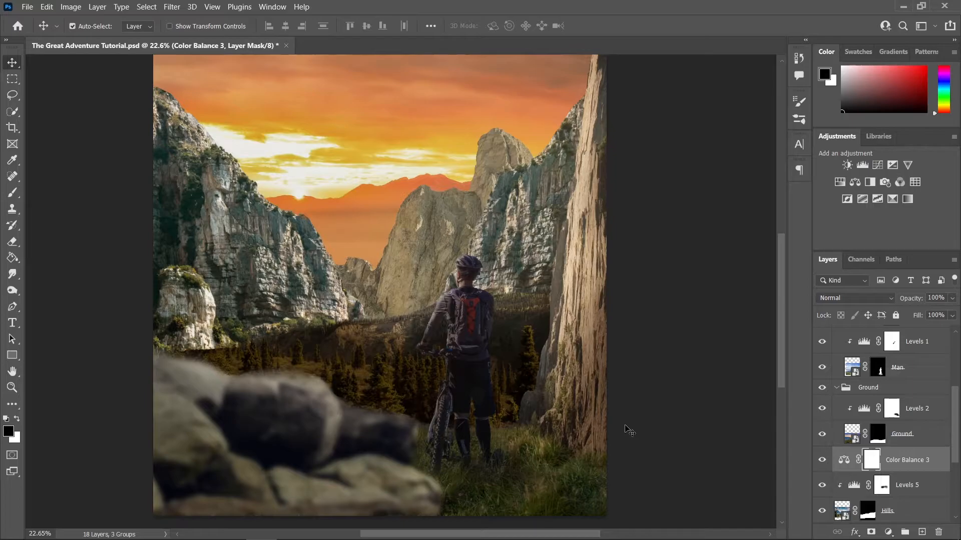
pyautogui.keyDown('alt'); pyautogui.click(850, 471); pyautogui.keyUp('alt')
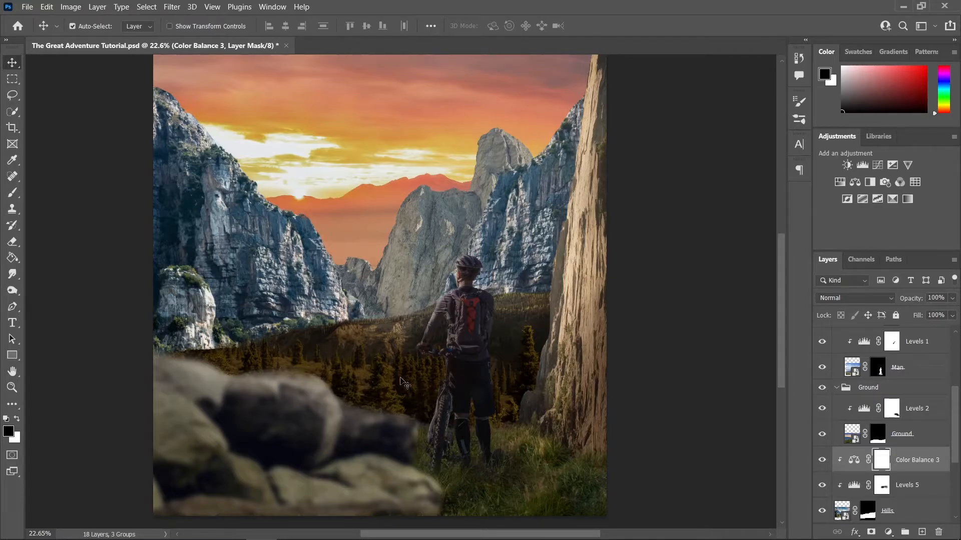
# Mask the Color Balance 3 warmth off the lower forest in black, and touch up the hills behind the man in white
pyautogui.press('b')
pyautogui.scroll(-1, 426, 379)
pyautogui.scroll(1, 448, 352)
pyautogui.moveTo(444, 357); pyautogui.dragTo(453, 360)
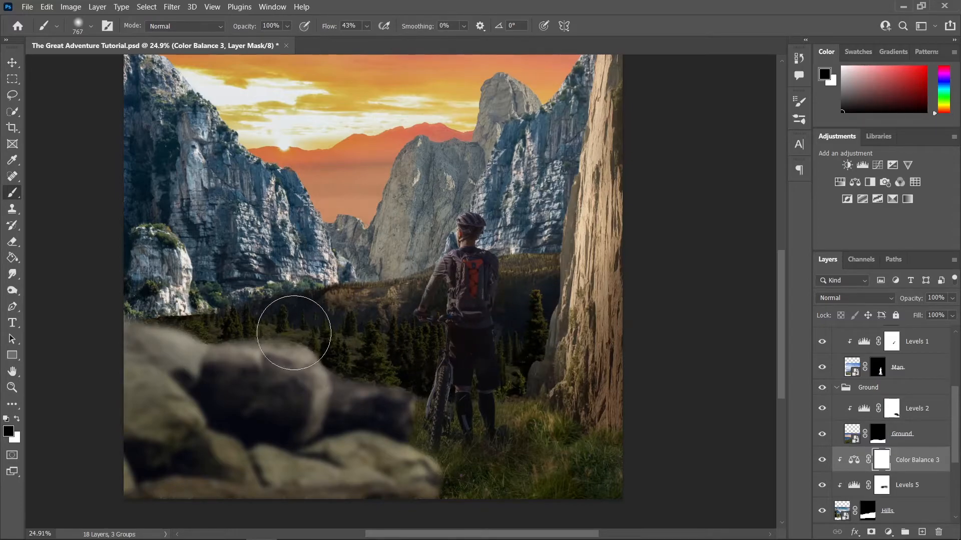
pyautogui.moveTo(586, 336); pyautogui.dragTo(613, 343)
pyautogui.scroll(2, 438, 299)
pyautogui.press('x')
pyautogui.moveTo(450, 281); pyautogui.dragTo(420, 280)
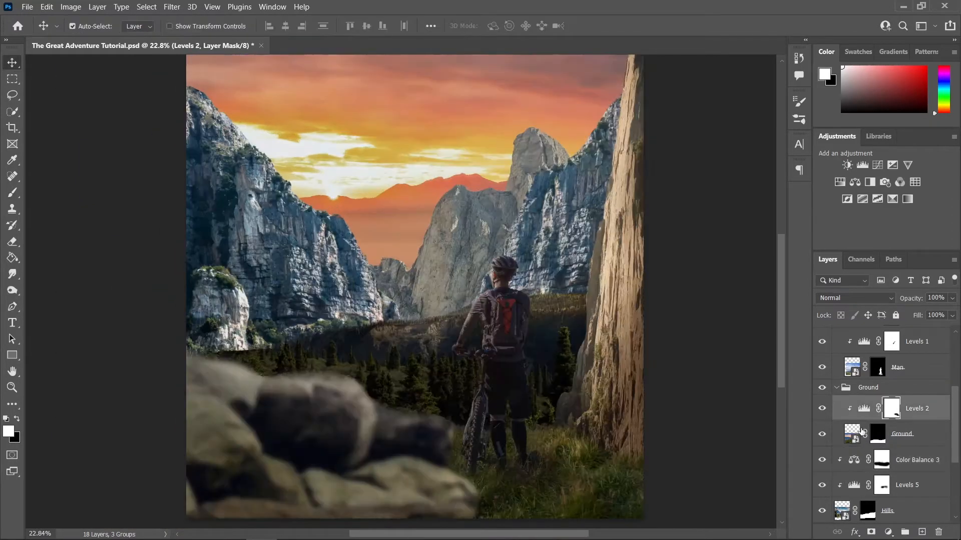
# Lower the white output level of the ground's Levels 2 adjustment to 125
pyautogui.doubleClick(864, 409)
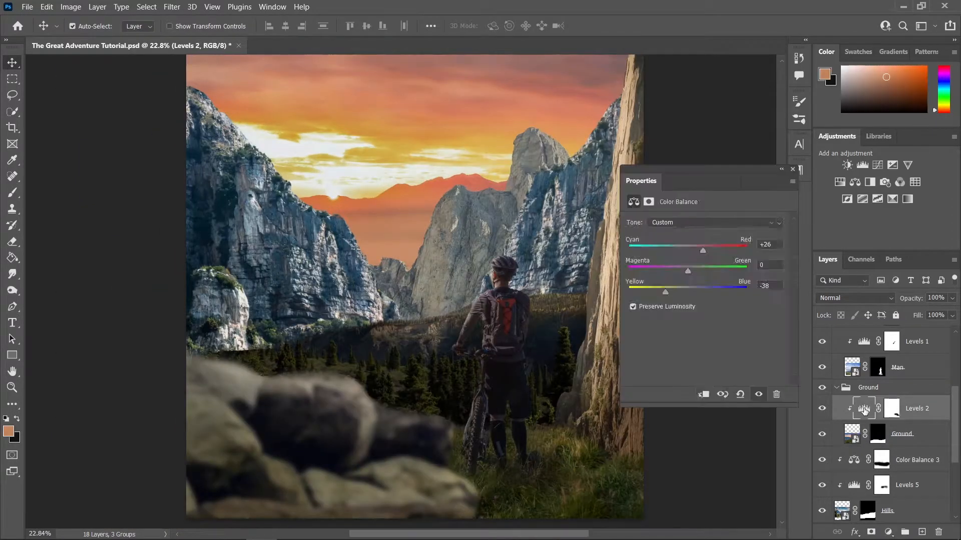
pyautogui.moveTo(722, 350); pyautogui.dragTo(715, 350)
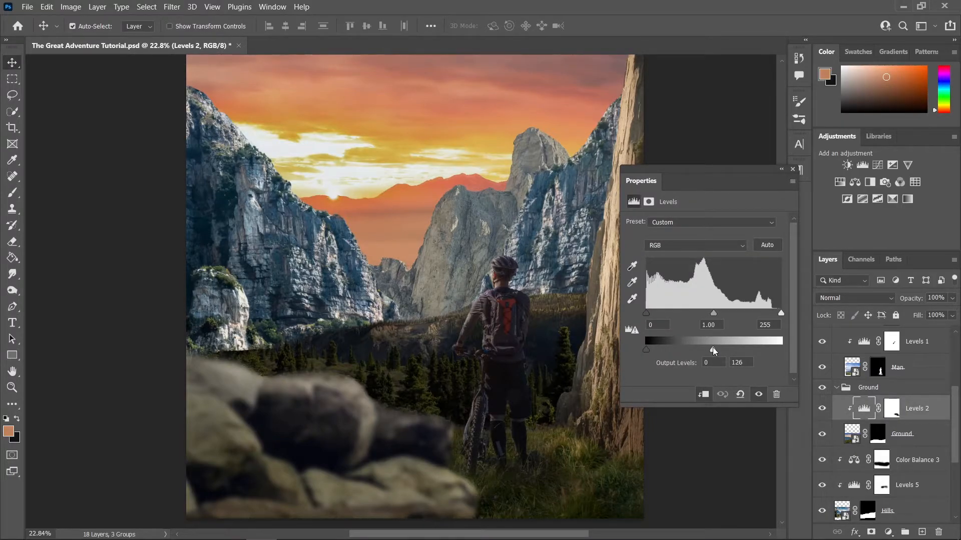
pyautogui.scroll(-2, 463, 404)
pyautogui.moveTo(502, 405); pyautogui.dragTo(487, 435)
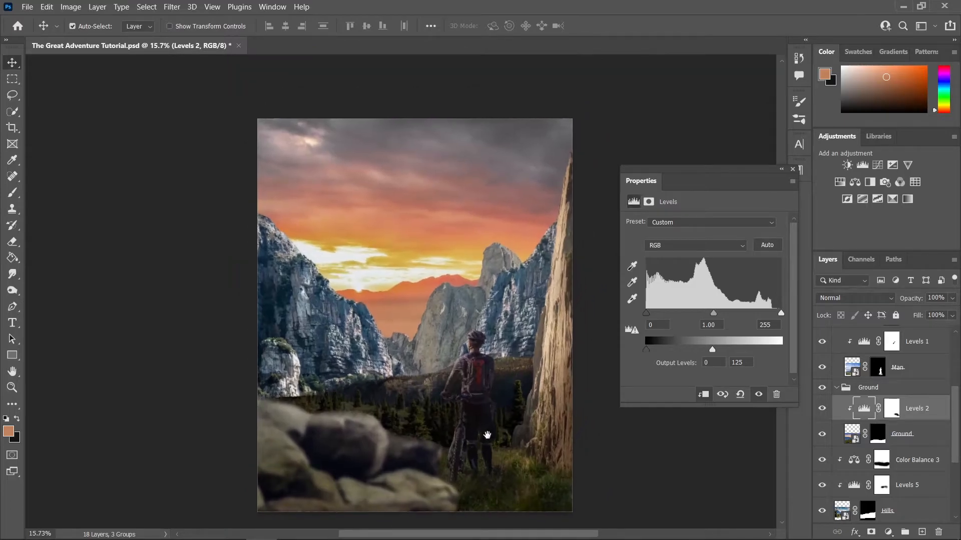
pyautogui.click(792, 169)
pyautogui.scroll(-1, 560, 410)
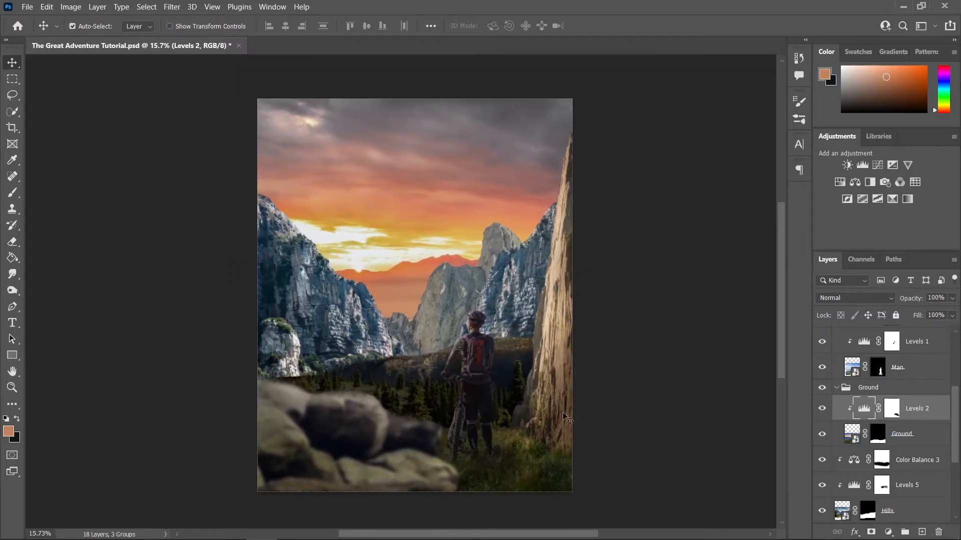
# Lower the white output level of the foreground rock's Levels 3 adjustment to 123
pyautogui.scroll(-1, 480, 418)
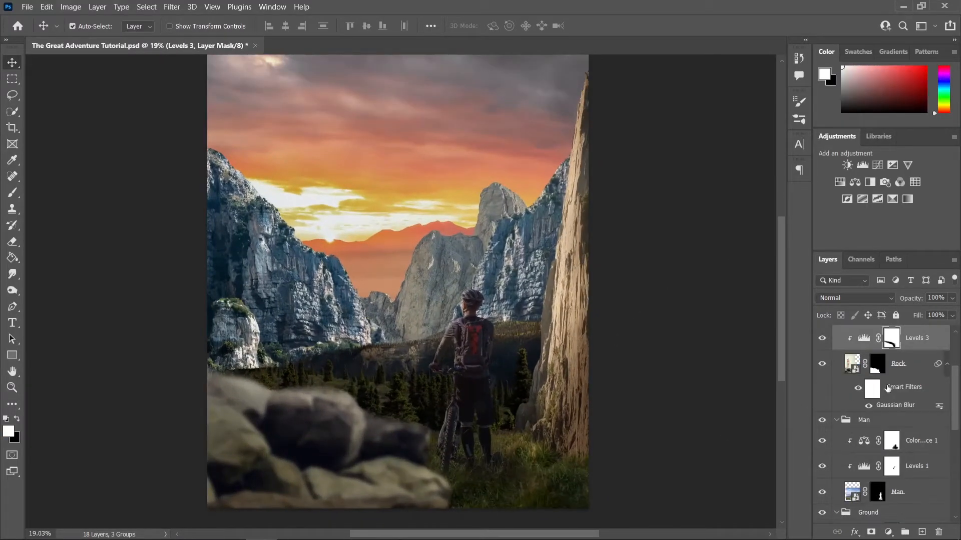
pyautogui.doubleClick(864, 339)
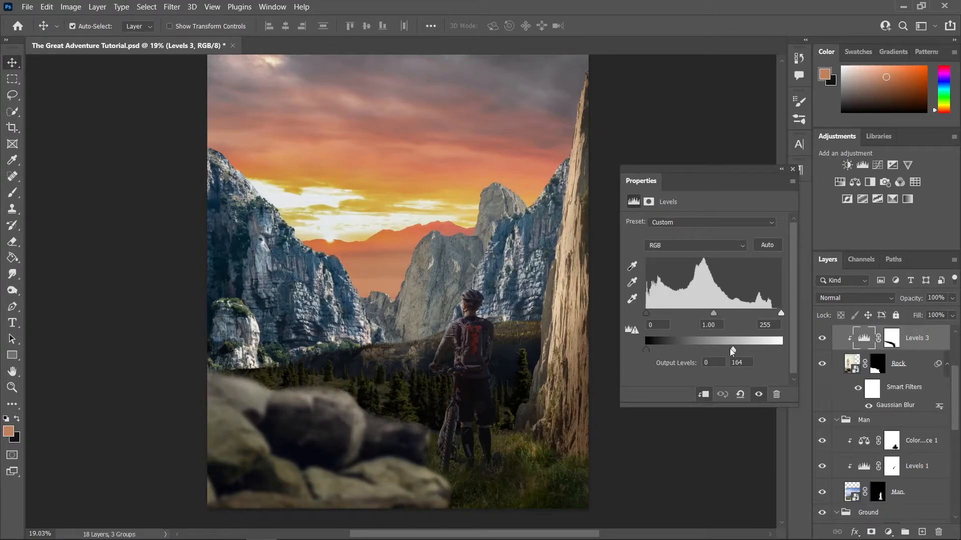
pyautogui.moveTo(729, 351); pyautogui.dragTo(710, 350)
pyautogui.scroll(-2, 498, 385)
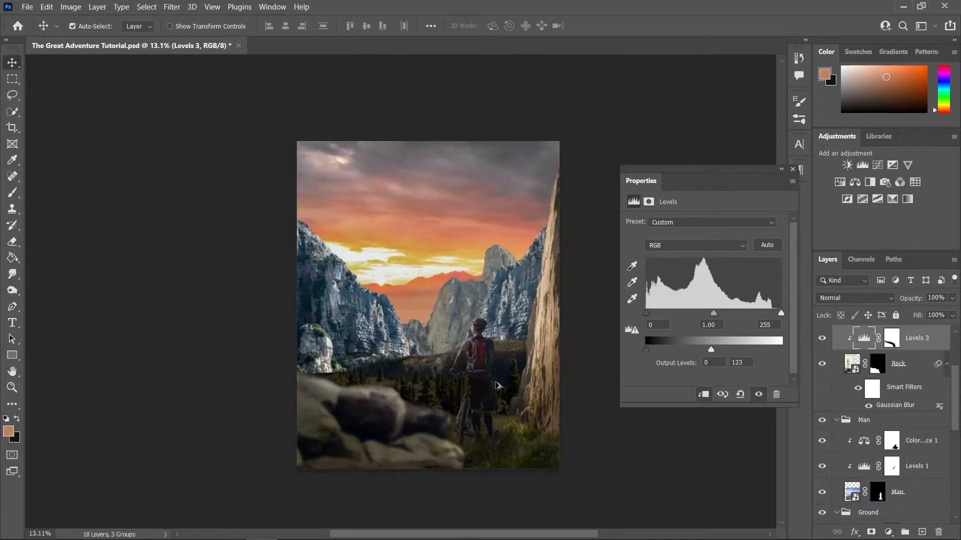
pyautogui.scroll(1, 498, 385)
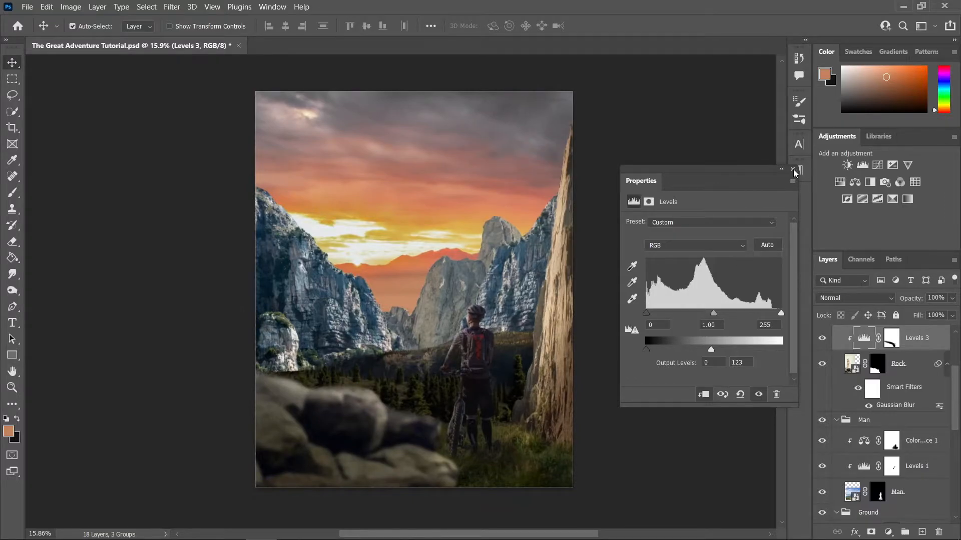
pyautogui.click(794, 171)
# Lower the white output level of the side rock's Levels 4 adjustment to 37
pyautogui.scroll(1, 507, 324)
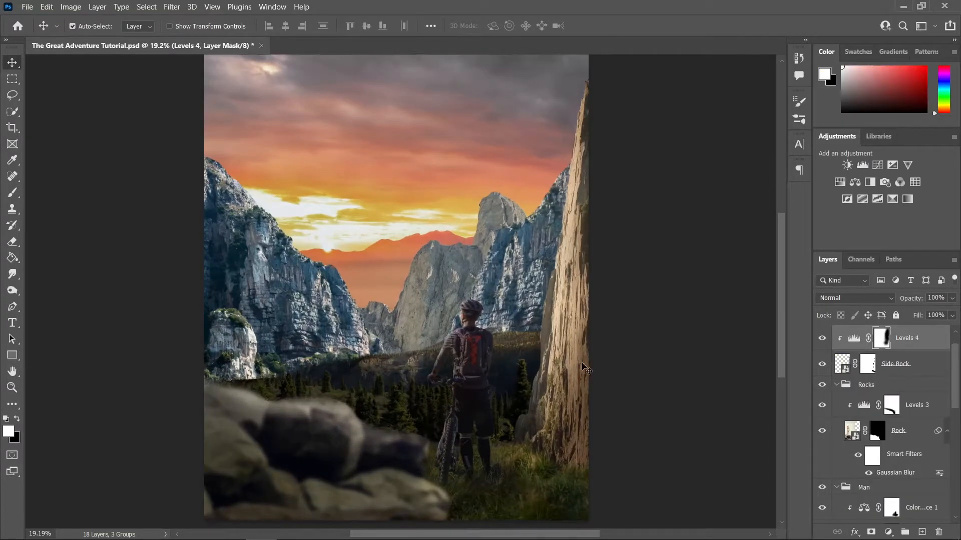
pyautogui.doubleClick(857, 340)
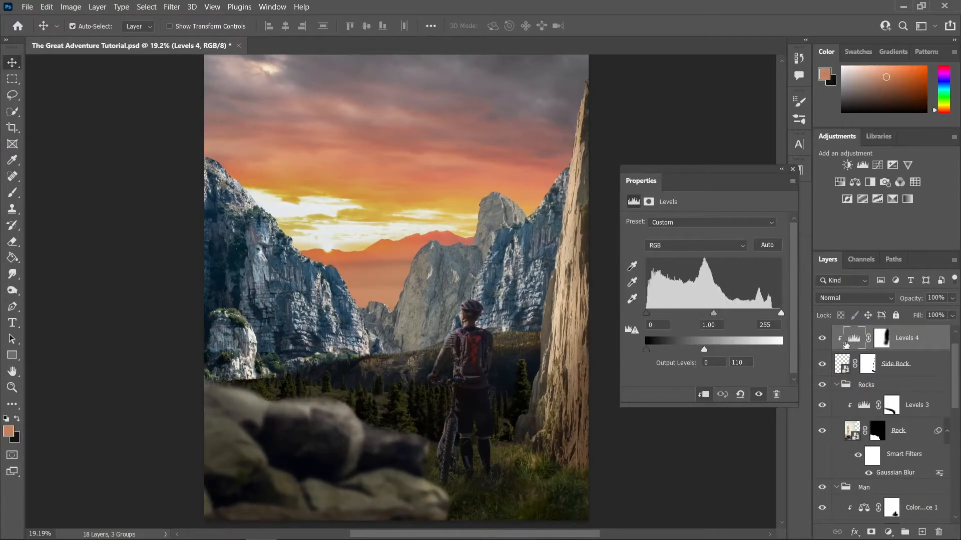
pyautogui.moveTo(704, 352); pyautogui.dragTo(669, 348)
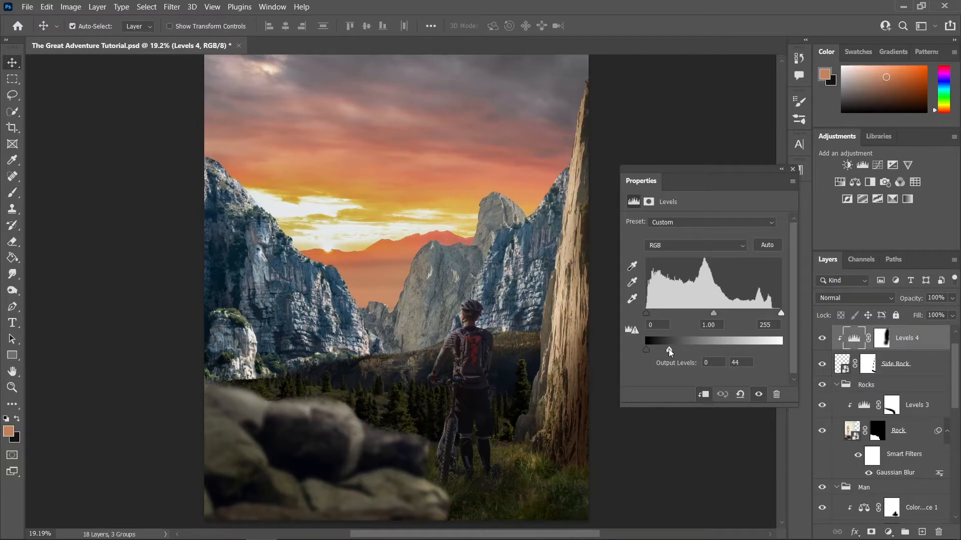
pyautogui.scroll(-2, 509, 376)
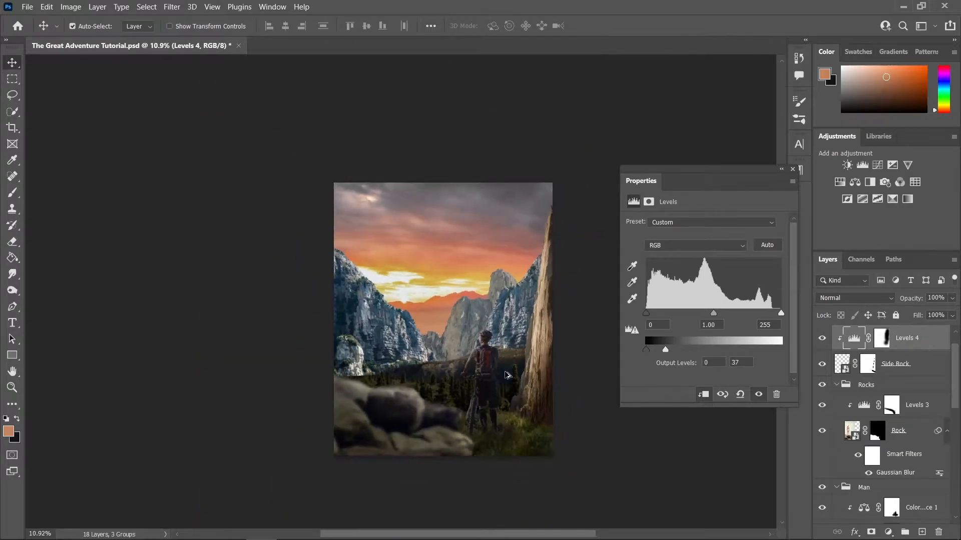
pyautogui.scroll(1, 591, 374)
pyautogui.click(769, 208)
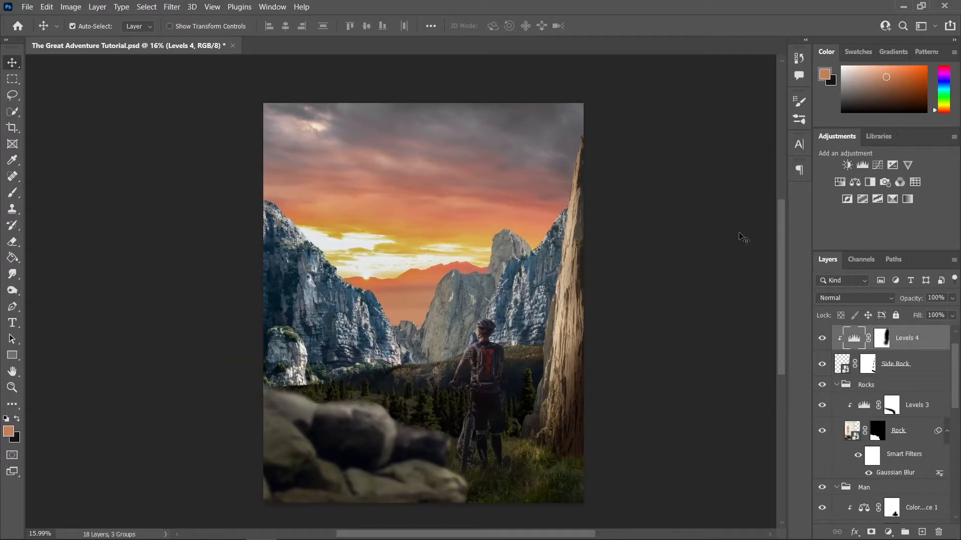
# Paint white on the Levels 4 mask along the side rock's outer edge and base, reducing the brush flow to 18%, to deepen the shadow
pyautogui.click(882, 337)
pyautogui.press('d')
pyautogui.press('b')
pyautogui.scroll(1, 549, 331)
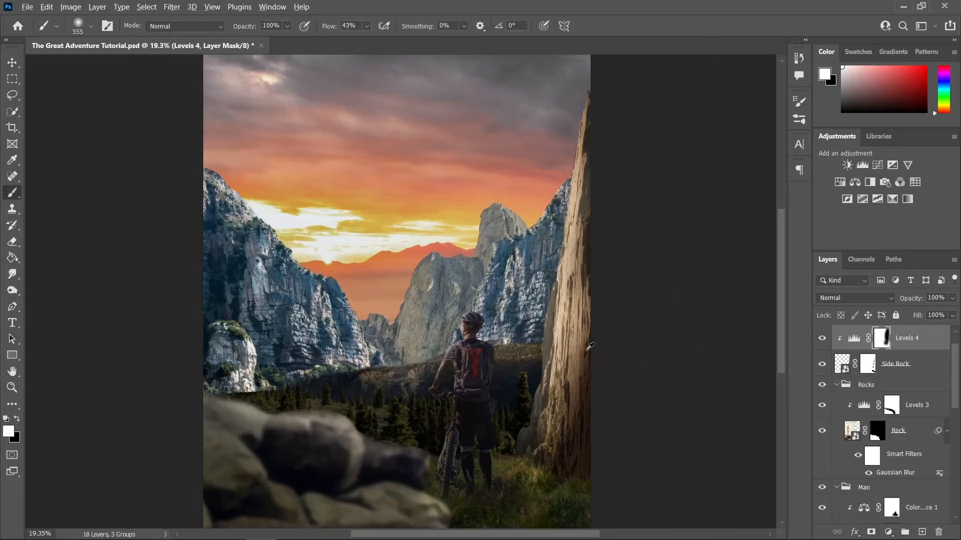
pyautogui.moveTo(582, 439)
pyautogui.mouseDown()
pyautogui.moveTo(570, 300)
pyautogui.moveTo(606, 281)
pyautogui.mouseUp()
pyautogui.click(367, 27)
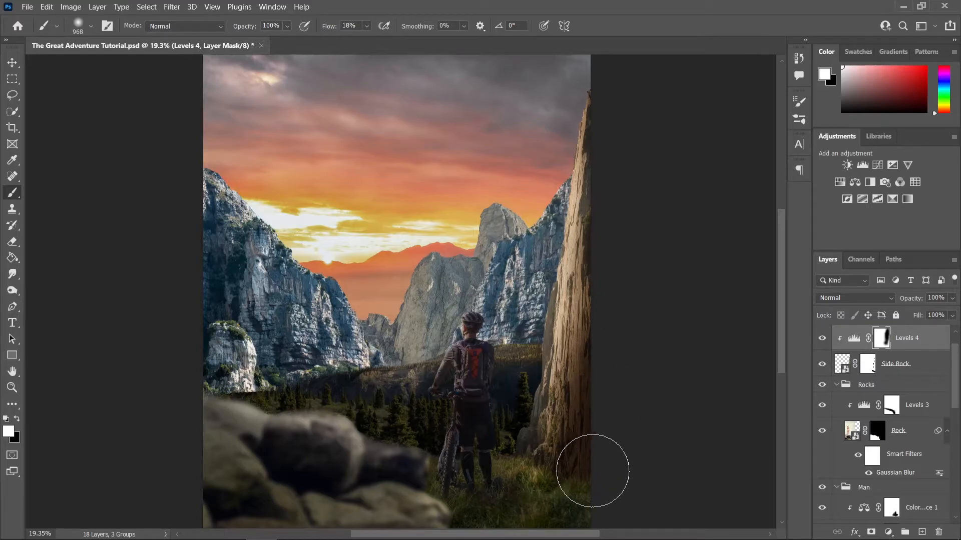
pyautogui.scroll(-2, 577, 412)
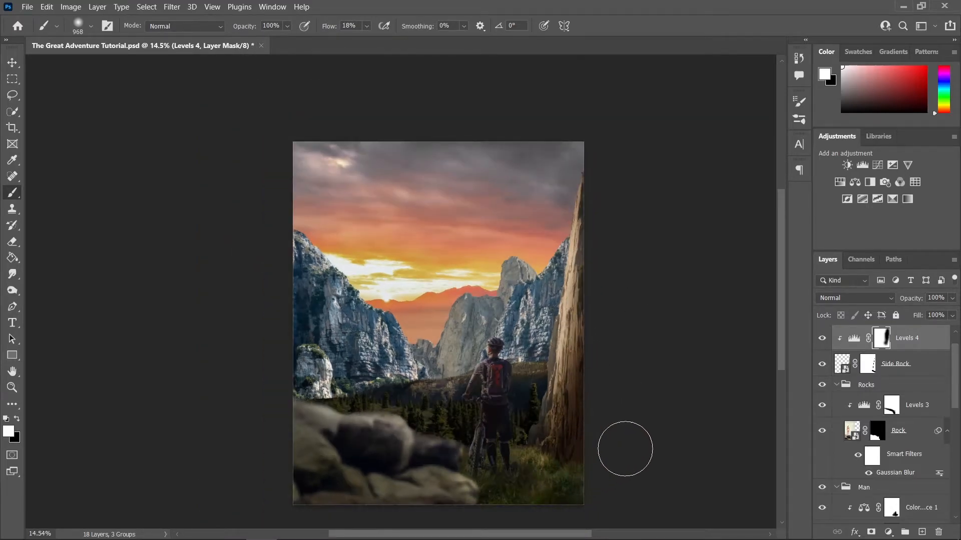
pyautogui.scroll(-1, 628, 445)
pyautogui.scroll(2, 397, 358)
# Add a Levels adjustment clipped to the Mountain layer and lower its white output level to 80
pyautogui.press('v')
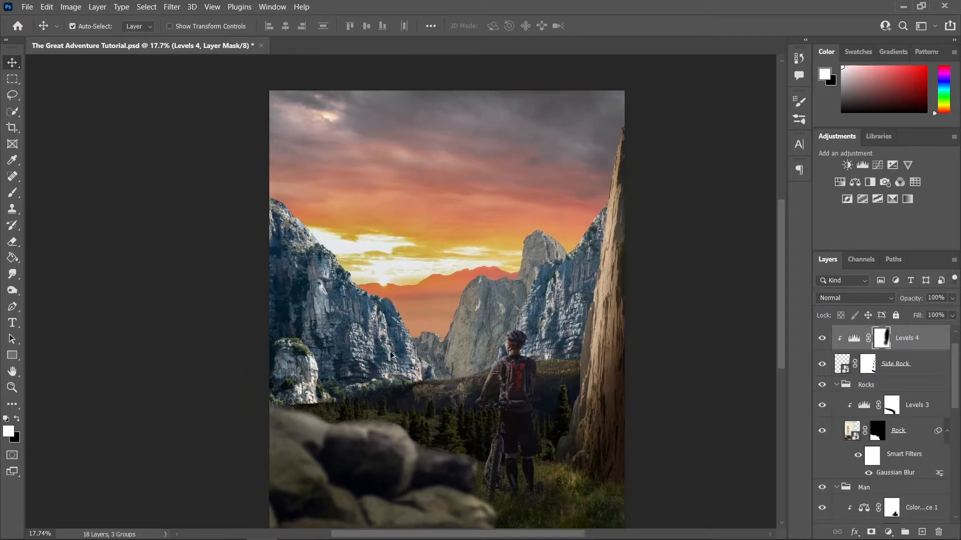
pyautogui.scroll(1, 396, 326)
pyautogui.click(347, 335)
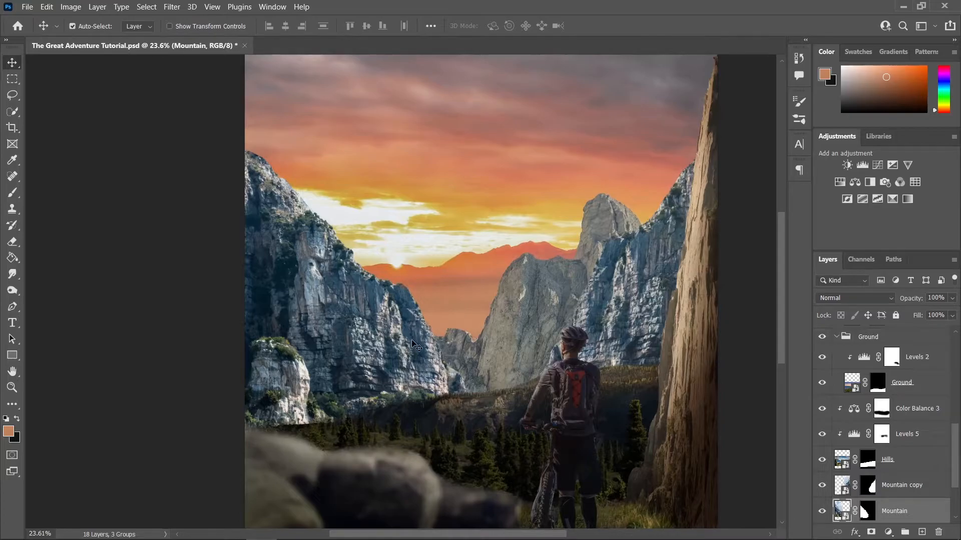
pyautogui.scroll(1, 395, 289)
pyautogui.scroll(-1, 397, 305)
pyautogui.click(888, 532)
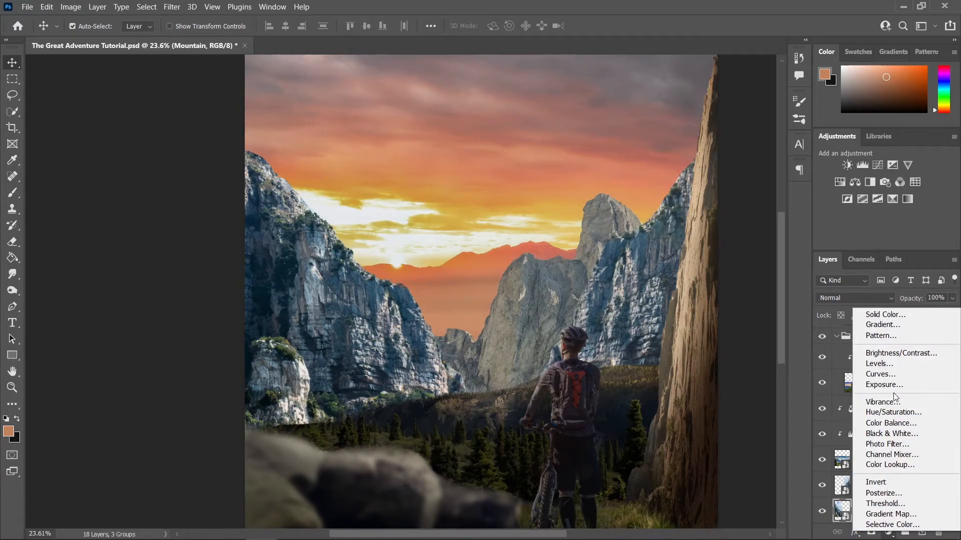
pyautogui.click(894, 366)
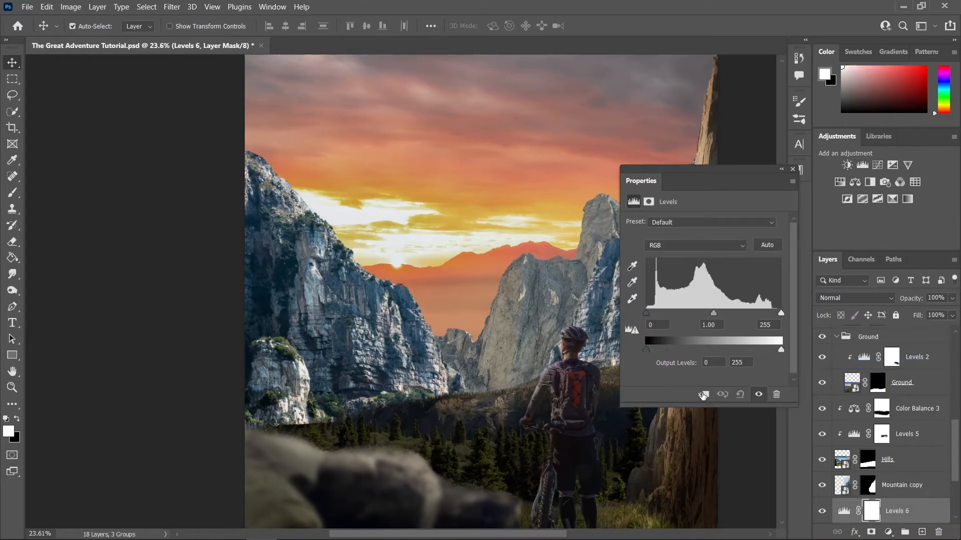
pyautogui.moveTo(781, 351); pyautogui.dragTo(694, 349)
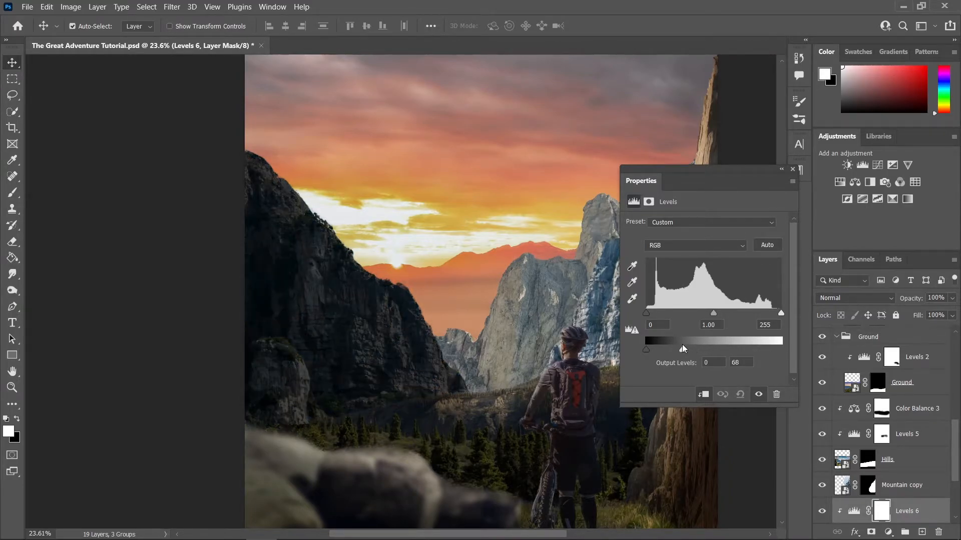
pyautogui.moveTo(689, 348); pyautogui.dragTo(689, 349)
pyautogui.scroll(-2, 420, 399)
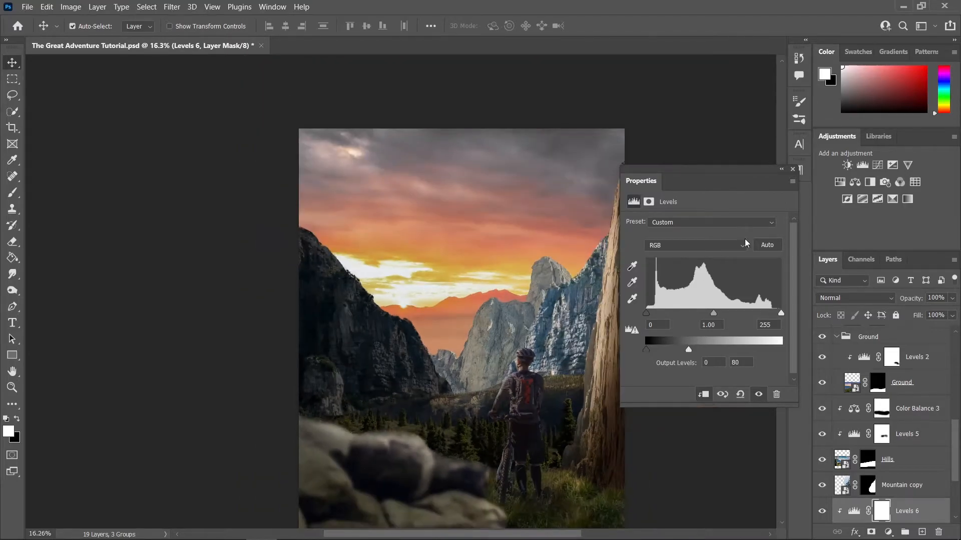
# Create a new layer between the Back Mountain and Mountain layers, and load the Mountain mask as a selection
pyautogui.click(792, 169)
pyautogui.scroll(-2, 471, 321)
pyautogui.scroll(3, 473, 323)
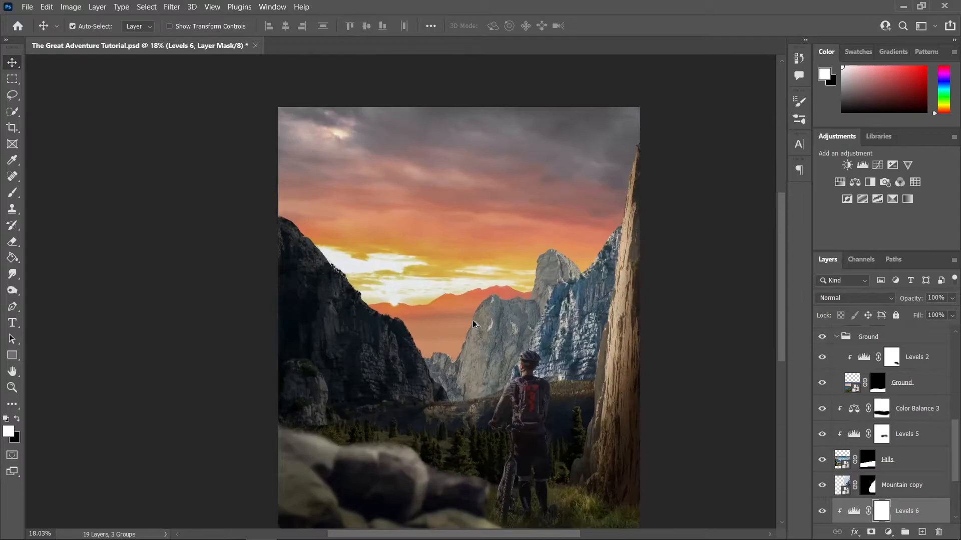
pyautogui.scroll(1, 412, 366)
pyautogui.scroll(-2, 956, 481)
pyautogui.scroll(-1, 380, 350)
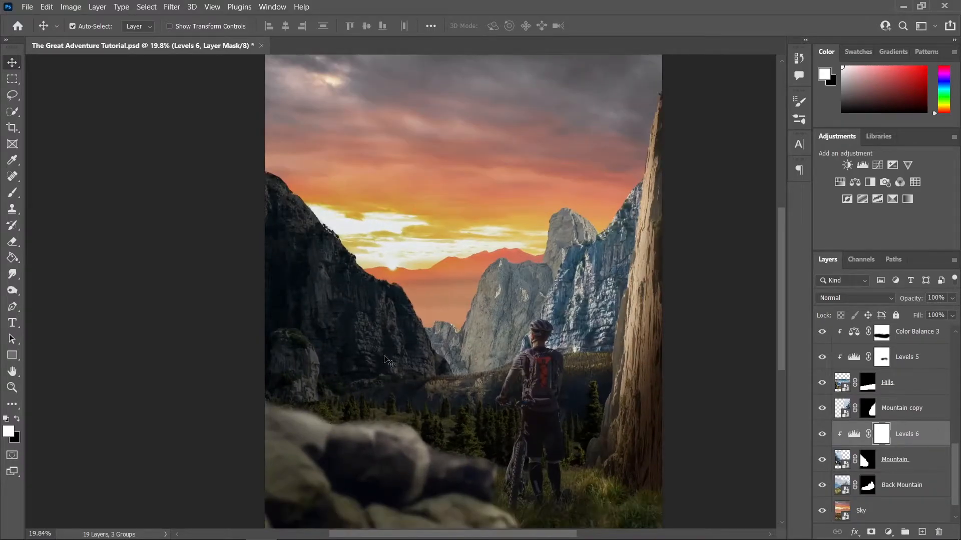
pyautogui.click(910, 463)
pyautogui.click(907, 484)
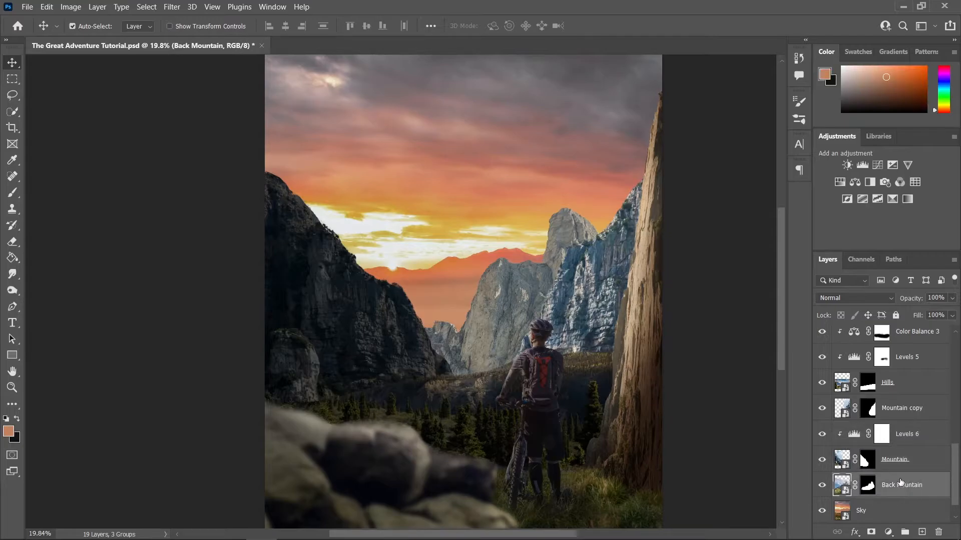
pyautogui.click(921, 532)
pyautogui.click(821, 459)
pyautogui.click(822, 460)
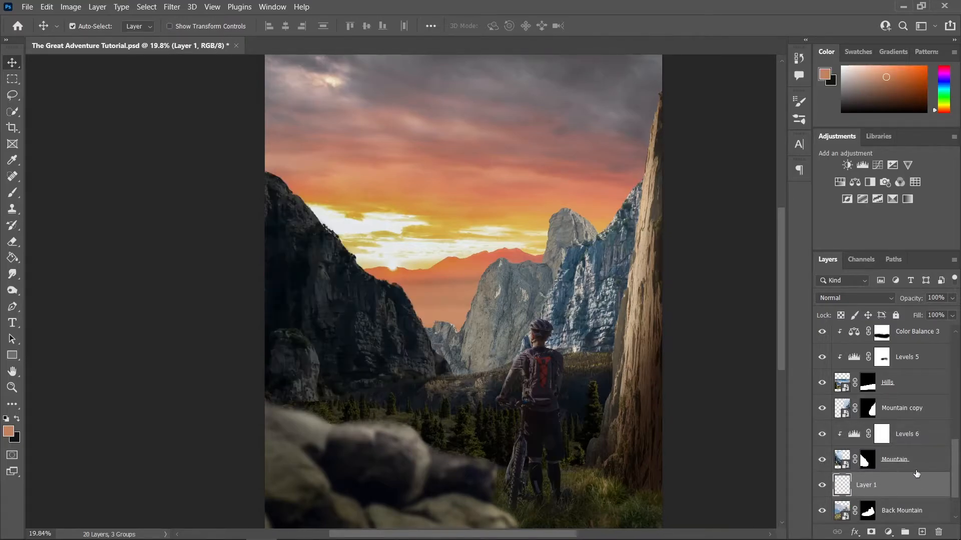
pyautogui.keyDown('ctrl'); pyautogui.click(867, 464); pyautogui.keyUp('ctrl')
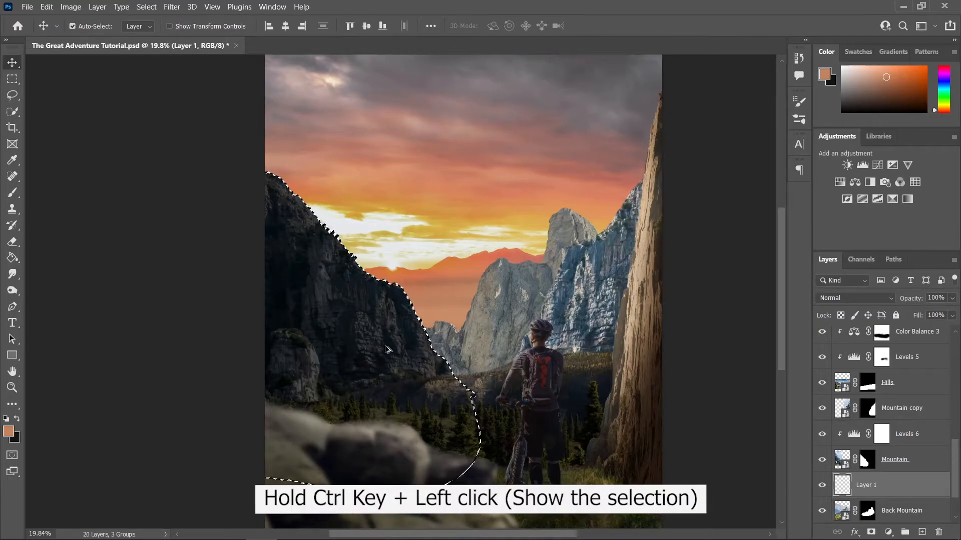
# Paint the selected mountain shape on the new layer white (ffffff) with a large soft brush at 100% flow
pyautogui.scroll(1, 365, 277)
pyautogui.scroll(1, 363, 276)
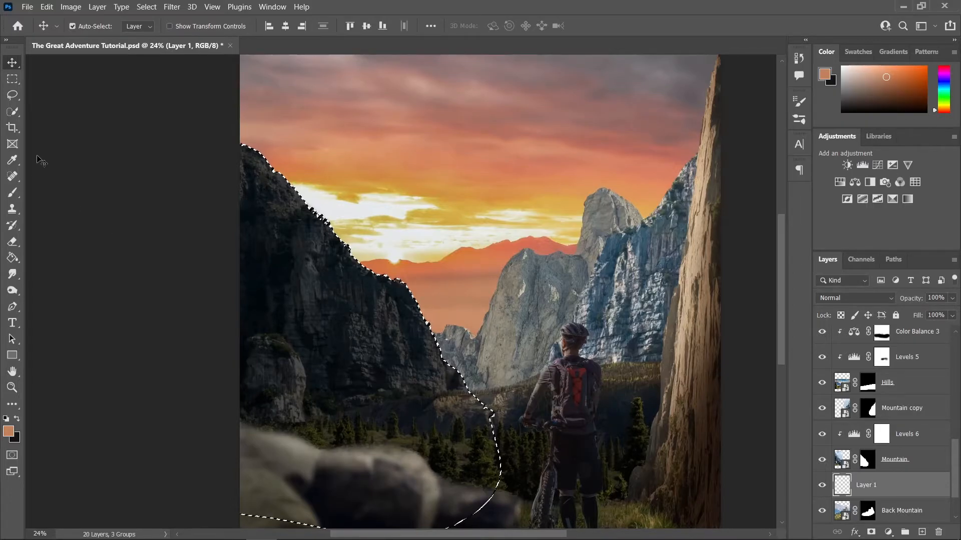
pyautogui.press('b')
pyautogui.scroll(-2, 325, 366)
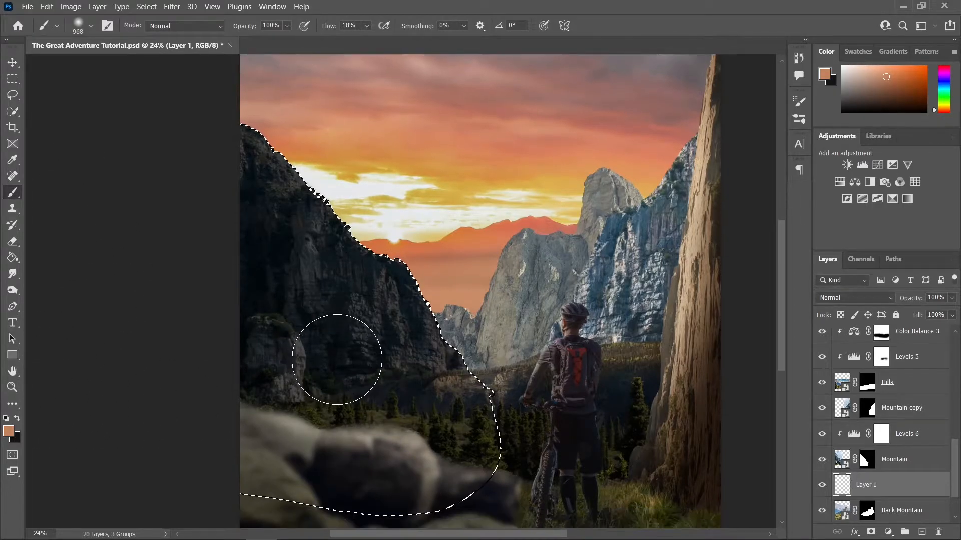
pyautogui.click(10, 433)
pyautogui.write('ffffff')
pyautogui.click(860, 261)
pyautogui.moveTo(386, 323); pyautogui.dragTo(386, 327)
pyautogui.click(367, 25)
pyautogui.moveTo(380, 40); pyautogui.dragTo(493, 57)
pyautogui.click(478, 338)
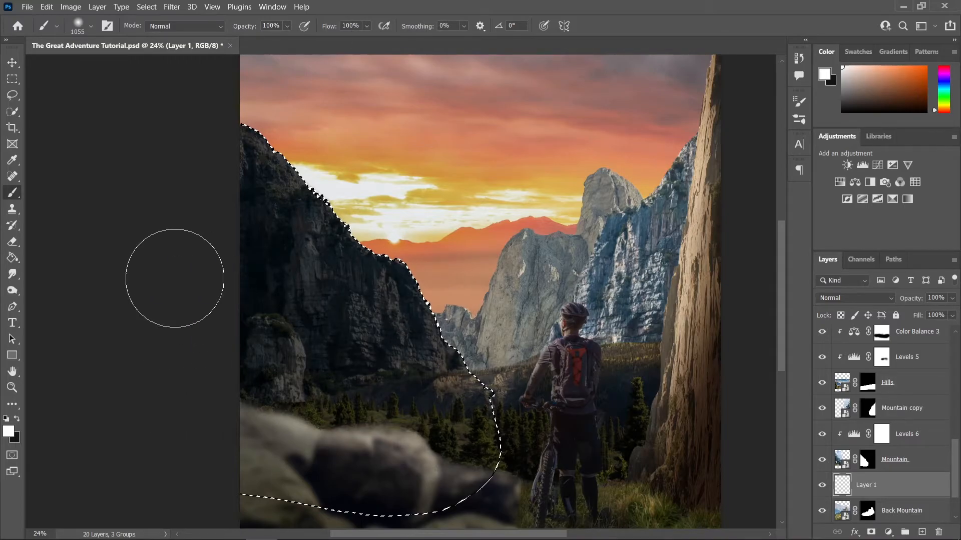
pyautogui.click(823, 459)
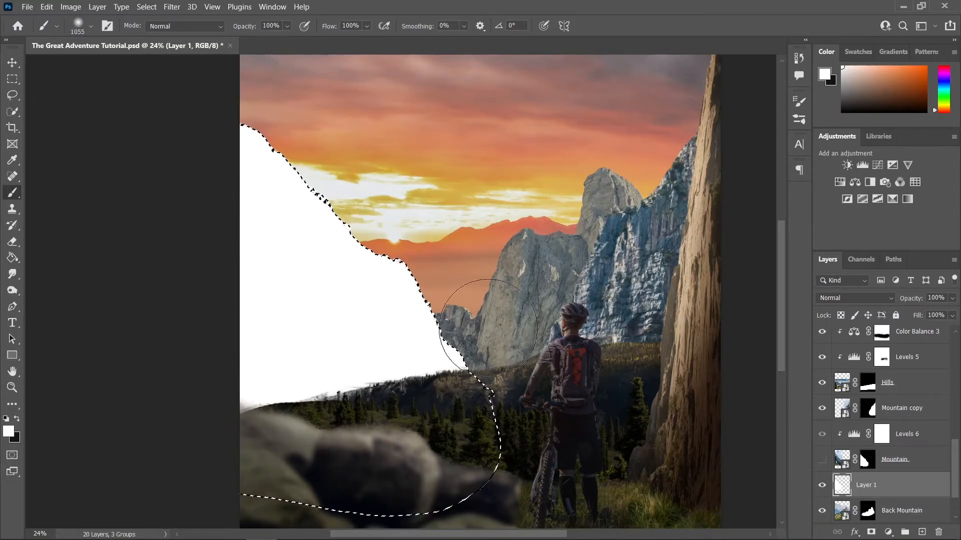
pyautogui.click(823, 459)
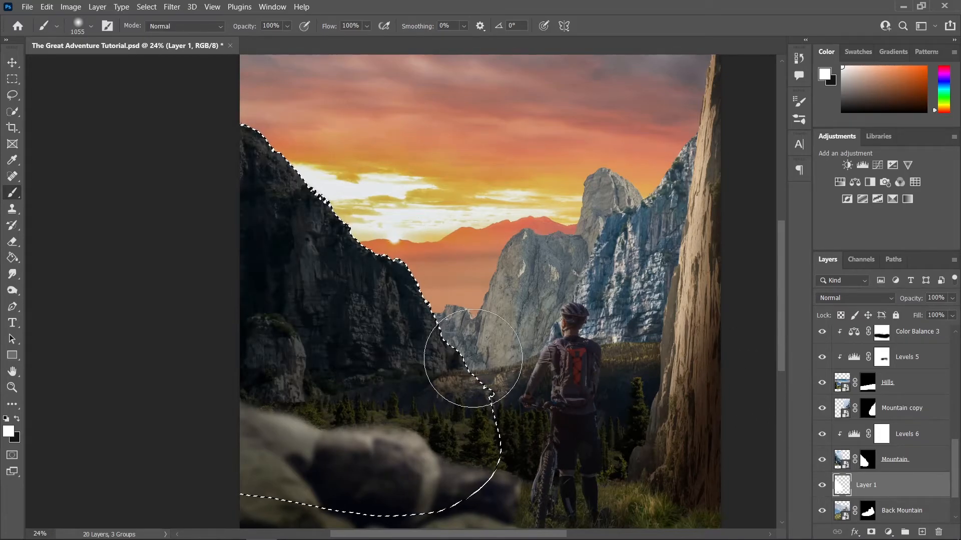
# Clear the selection and reduce the Mountain layer's opacity to 90%
pyautogui.press('v')
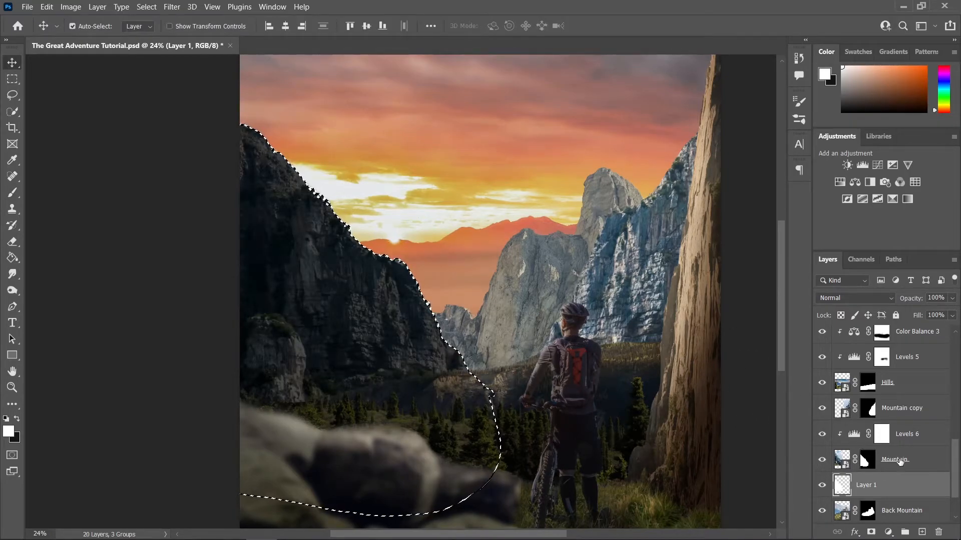
pyautogui.click(918, 464)
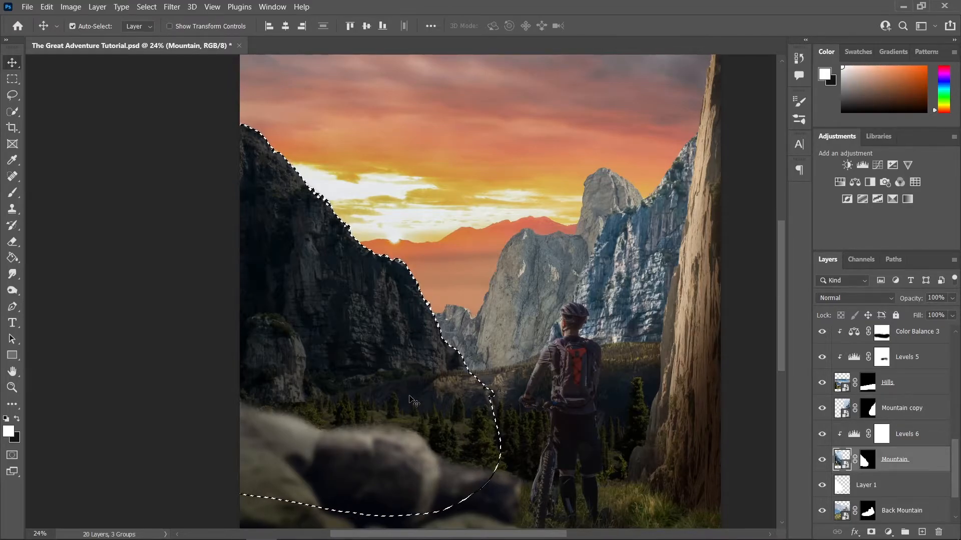
pyautogui.hotkey('ctrl', 'd')
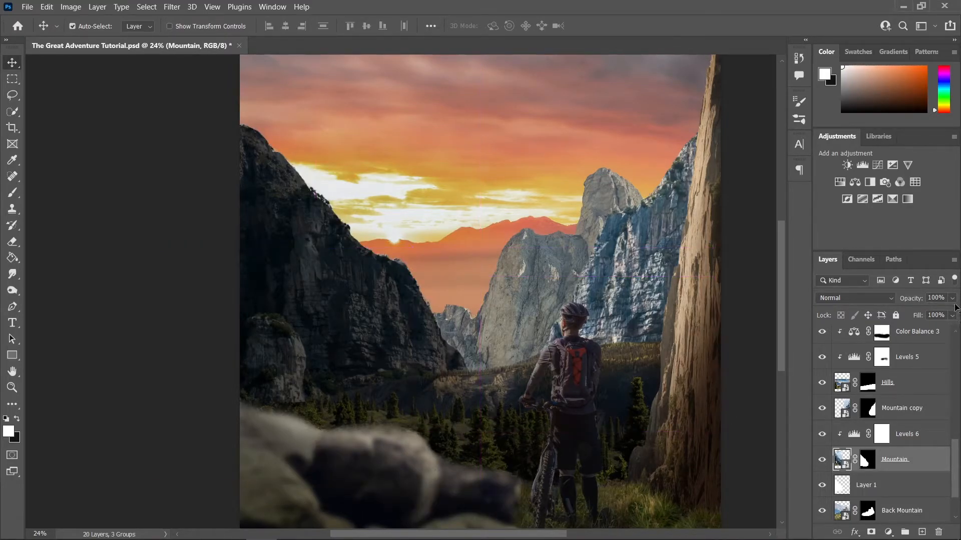
pyautogui.click(952, 299)
pyautogui.moveTo(952, 313); pyautogui.dragTo(946, 315)
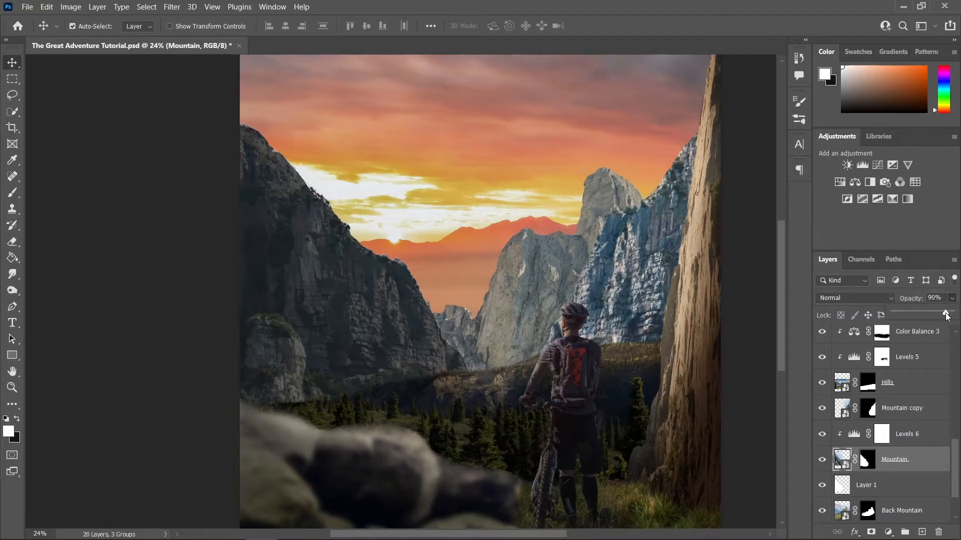
pyautogui.scroll(2, 431, 388)
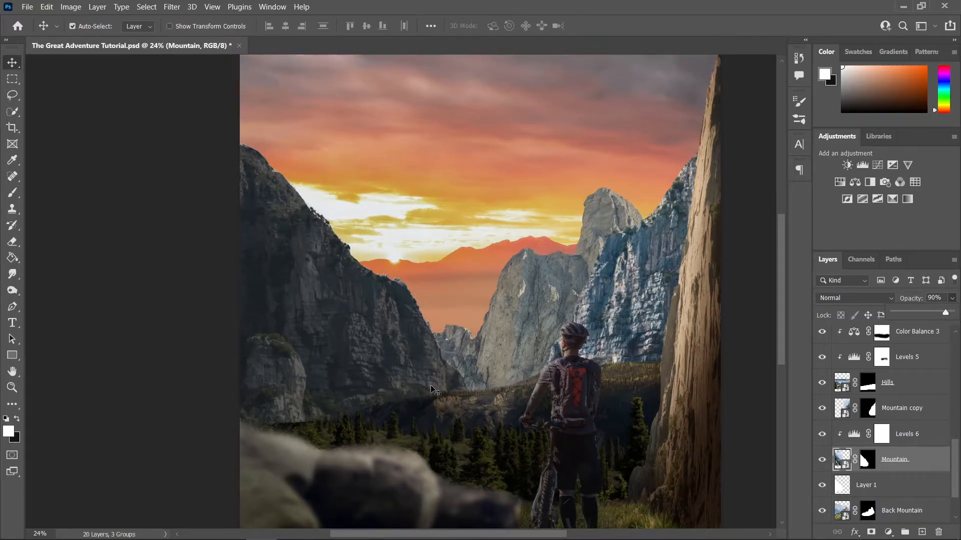
pyautogui.scroll(1, 377, 350)
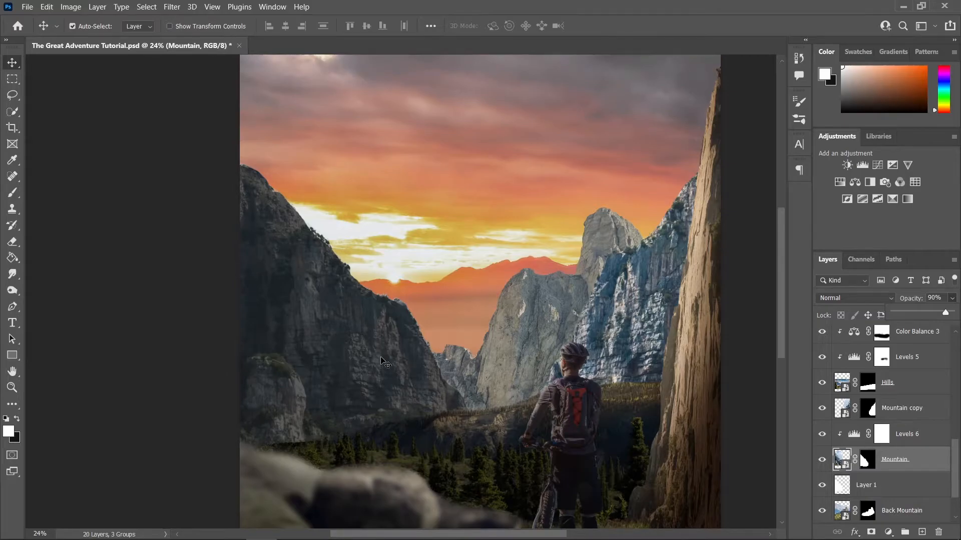
# Lower the white output level of the Mountain layer's Levels 6 adjustment to 25
pyautogui.doubleClick(853, 434)
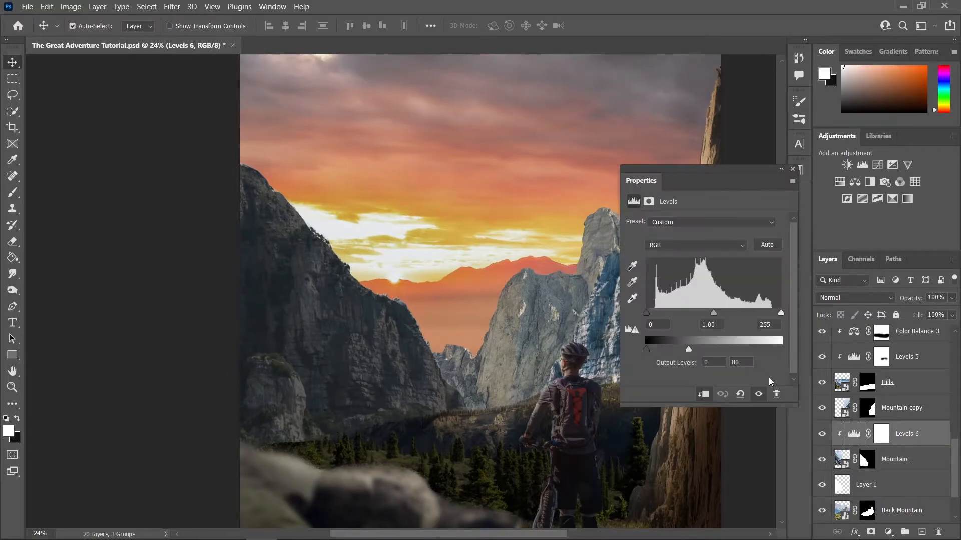
pyautogui.moveTo(693, 352); pyautogui.dragTo(658, 351)
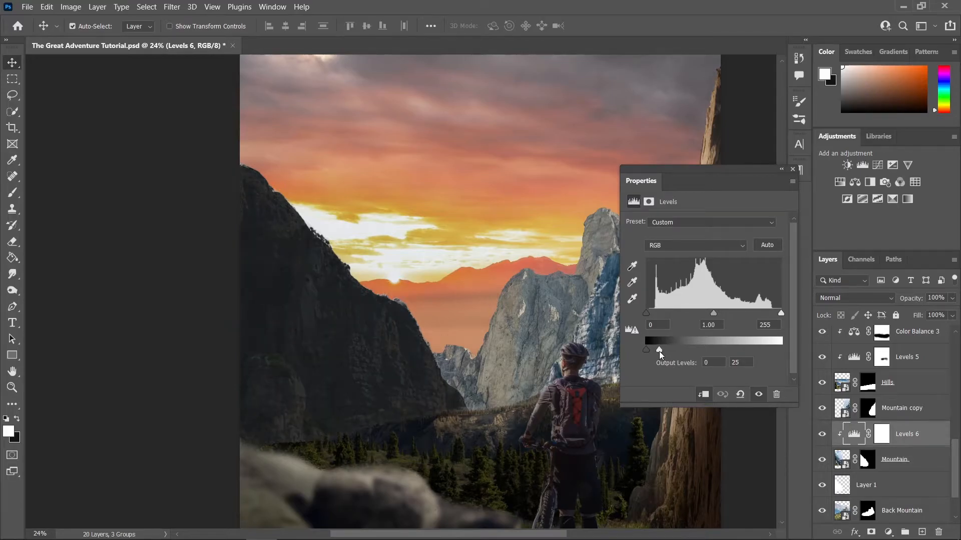
pyautogui.scroll(-5, 365, 393)
pyautogui.scroll(5, 370, 398)
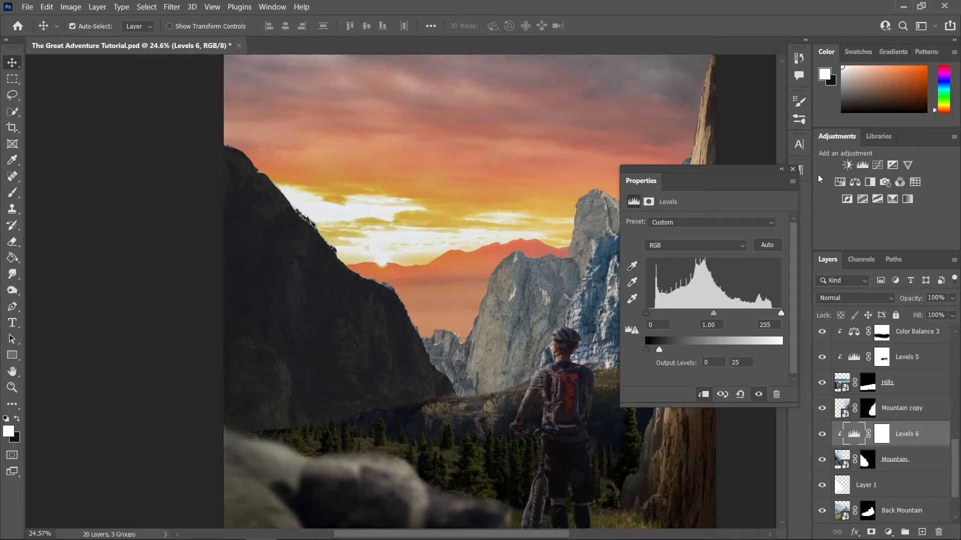
pyautogui.click(793, 169)
pyautogui.scroll(-2, 531, 382)
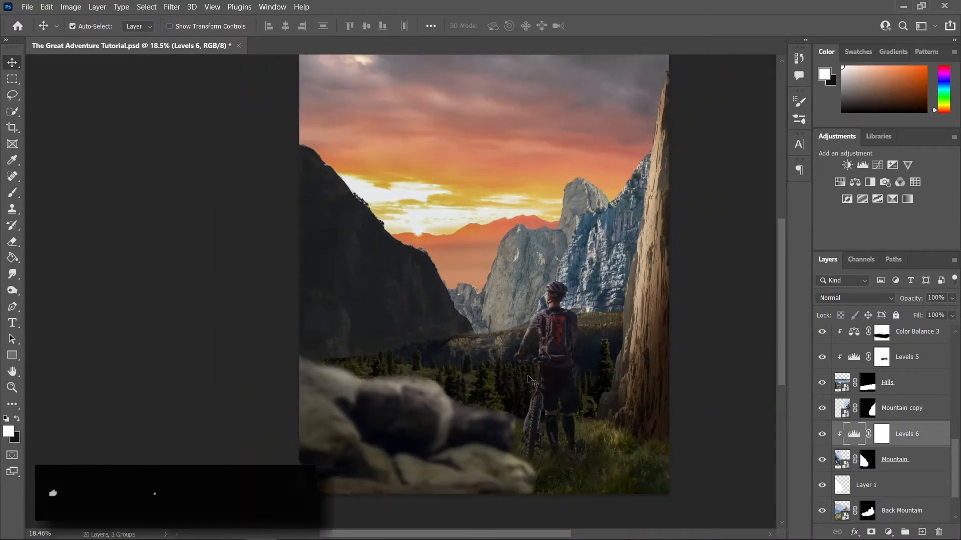
pyautogui.scroll(2, 493, 397)
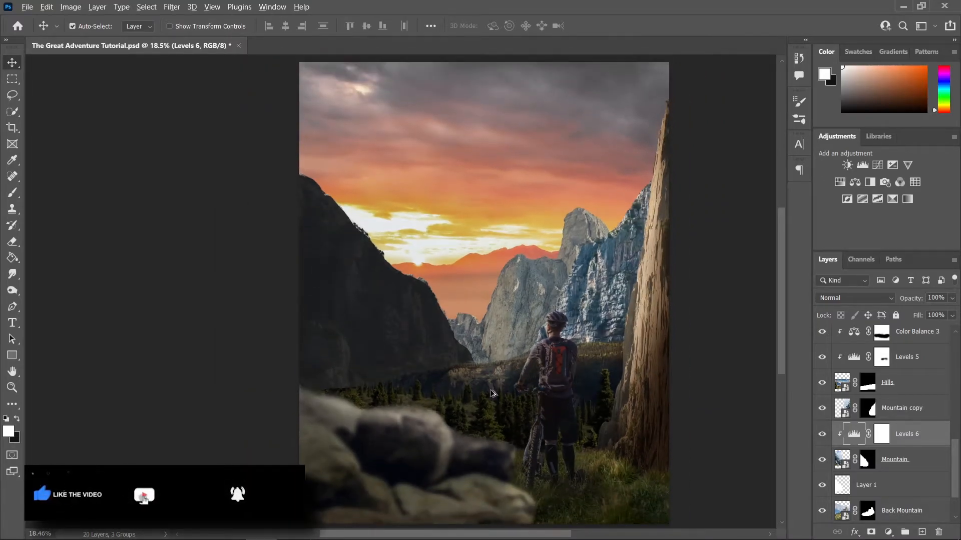
# Lower the white output level of the Hills layer's Levels 5 adjustment to 65
pyautogui.click(858, 359)
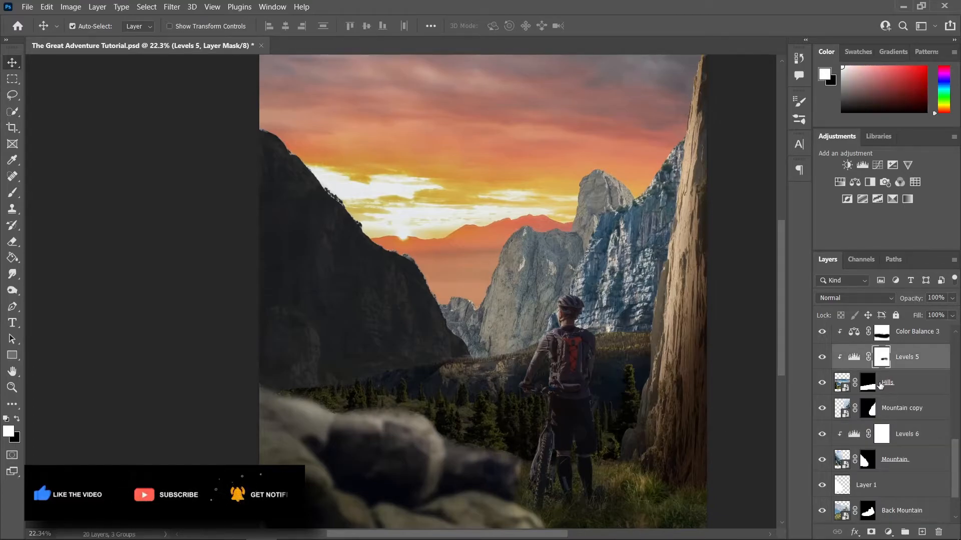
pyautogui.doubleClick(855, 358)
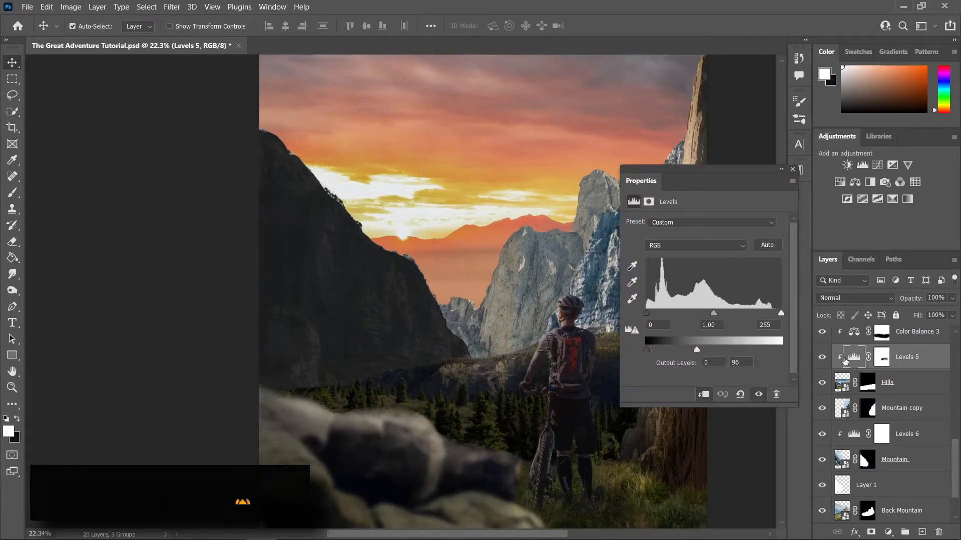
pyautogui.moveTo(699, 350); pyautogui.dragTo(680, 351)
pyautogui.scroll(-2, 461, 396)
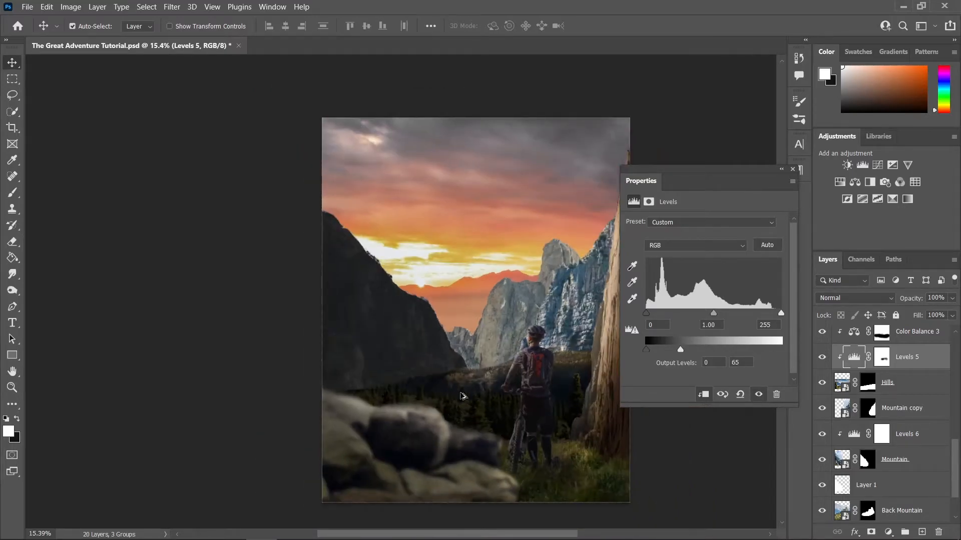
pyautogui.scroll(2, 461, 397)
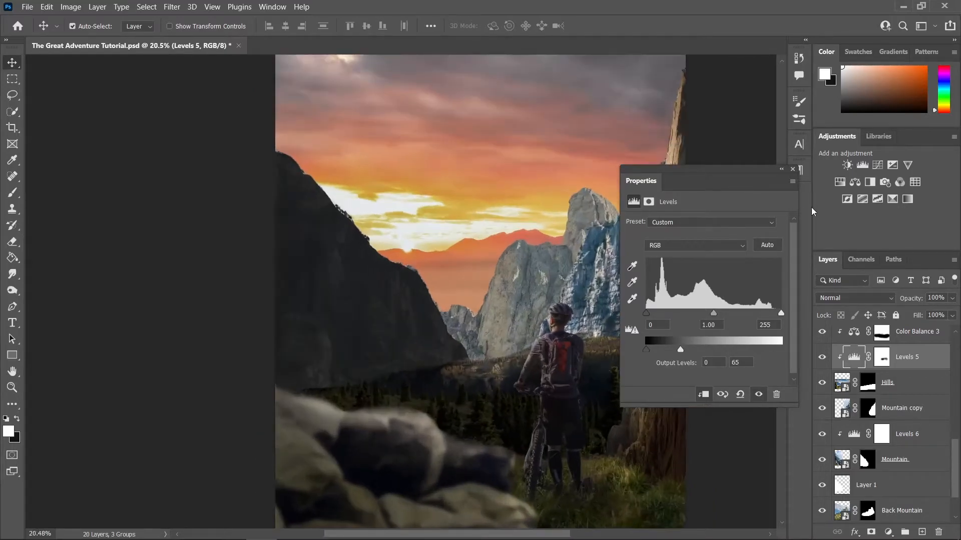
pyautogui.click(794, 170)
# Lower the white output level of the Mountain layer's Levels 6 adjustment to 15
pyautogui.click(858, 453)
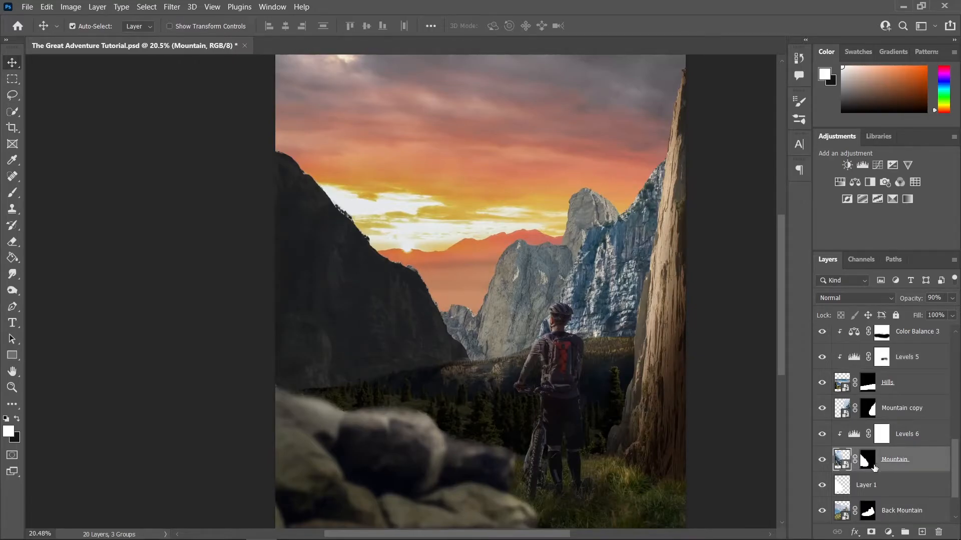
pyautogui.doubleClick(853, 433)
pyautogui.moveTo(656, 348); pyautogui.dragTo(653, 349)
pyautogui.scroll(-2, 565, 354)
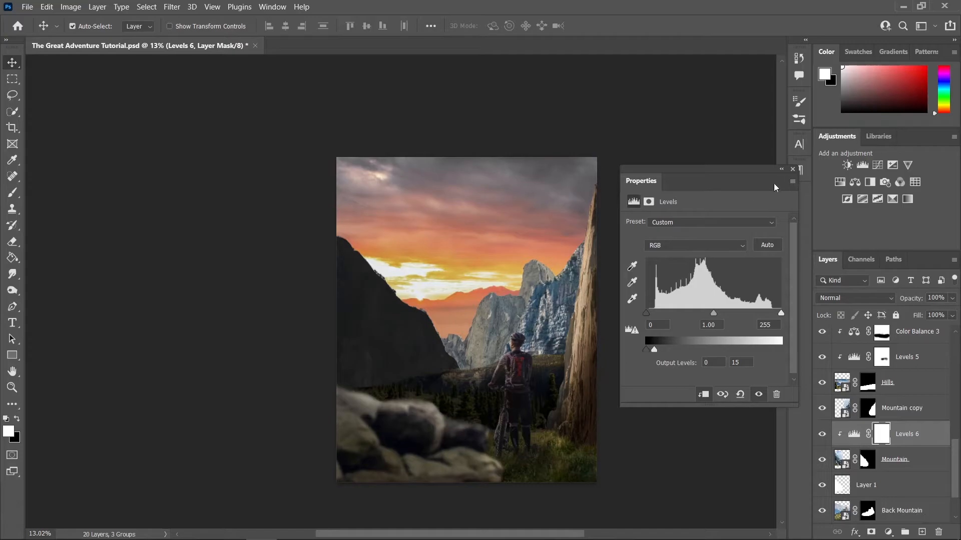
pyautogui.click(794, 170)
pyautogui.scroll(4, 555, 356)
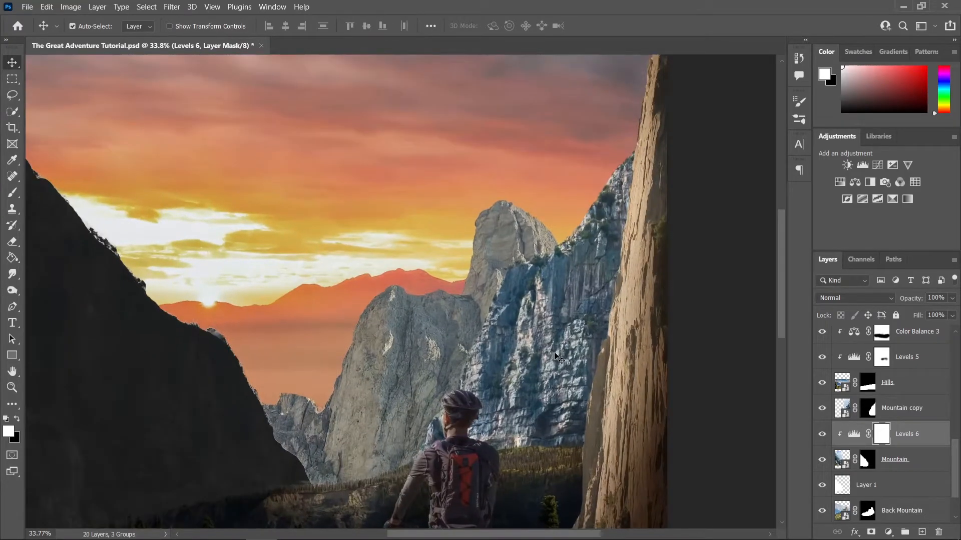
# Add a Color Balance adjustment clipped to the Mountain copy layer
pyautogui.click(555, 347)
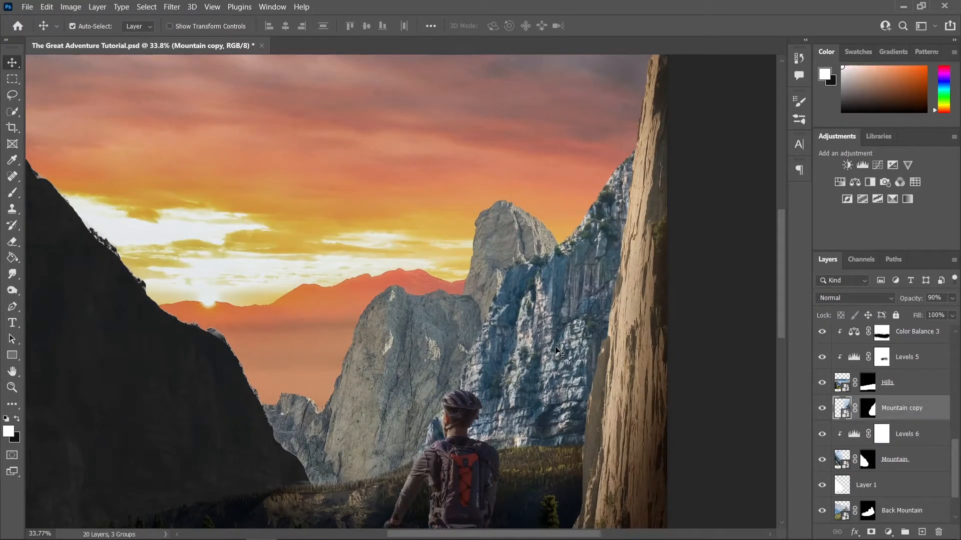
pyautogui.scroll(-3, 556, 352)
pyautogui.scroll(3, 556, 353)
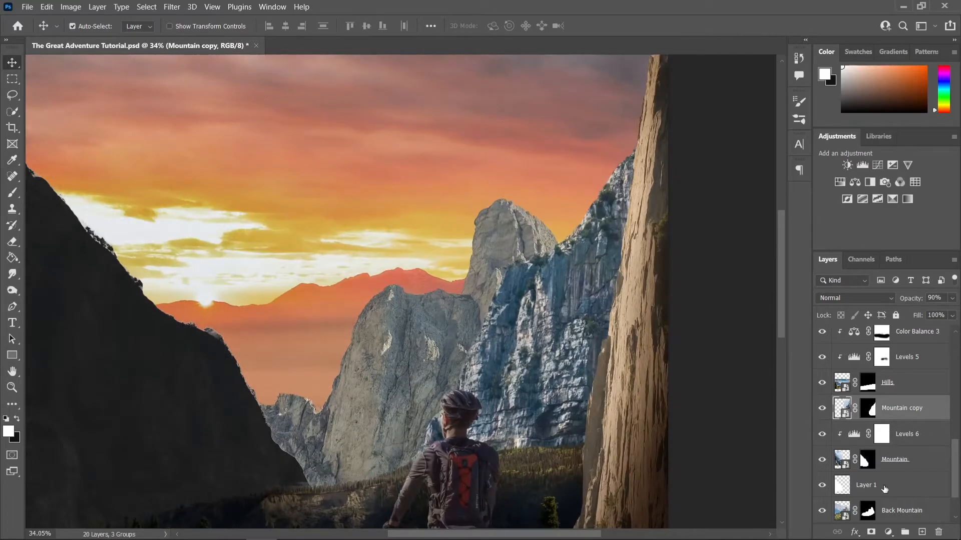
pyautogui.click(888, 533)
pyautogui.click(880, 421)
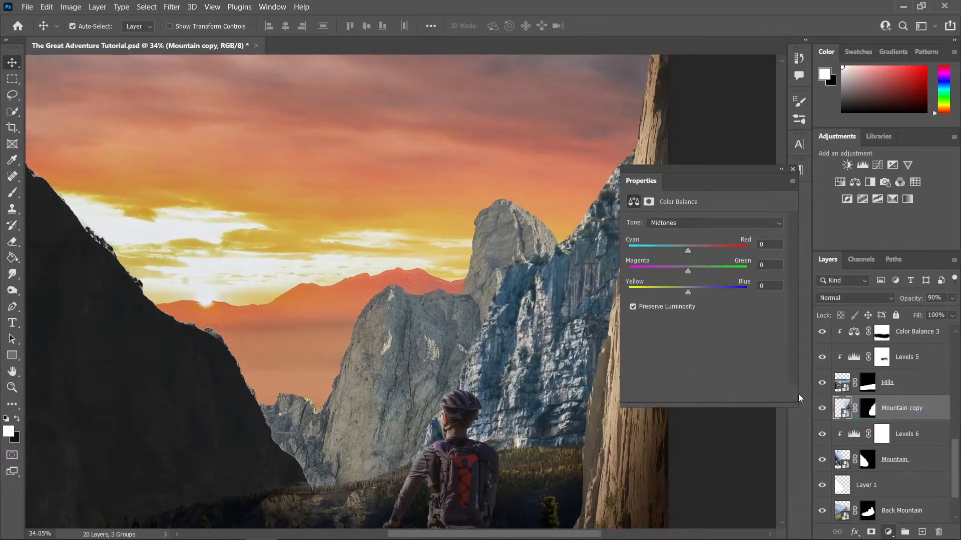
pyautogui.click(703, 395)
# Warm the Mountain copy's midtones by setting Yellow–Blue to -31 and Cyan–Red to +40
pyautogui.moveTo(686, 294); pyautogui.dragTo(674, 294)
pyautogui.moveTo(687, 250); pyautogui.dragTo(706, 253)
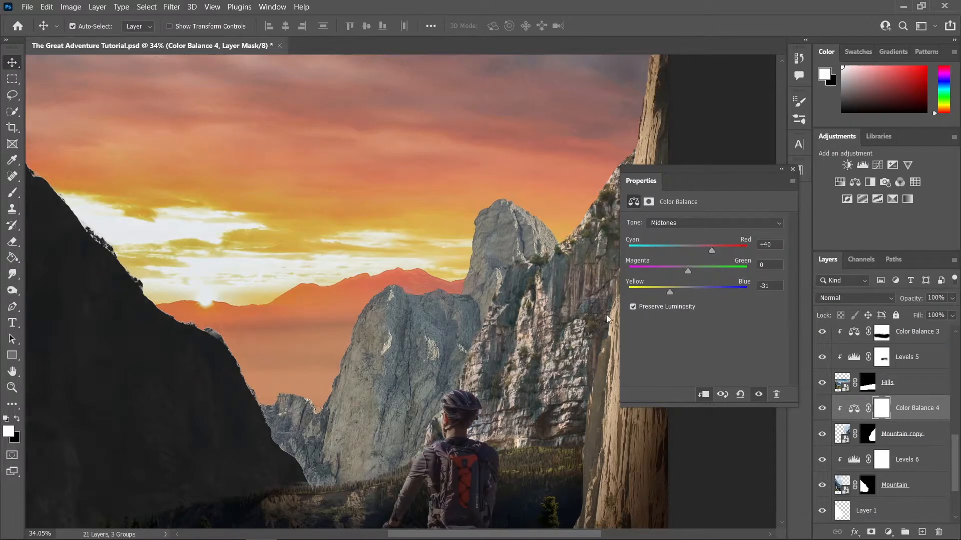
pyautogui.scroll(-5, 517, 349)
pyautogui.scroll(-2, 517, 354)
pyautogui.scroll(4, 520, 355)
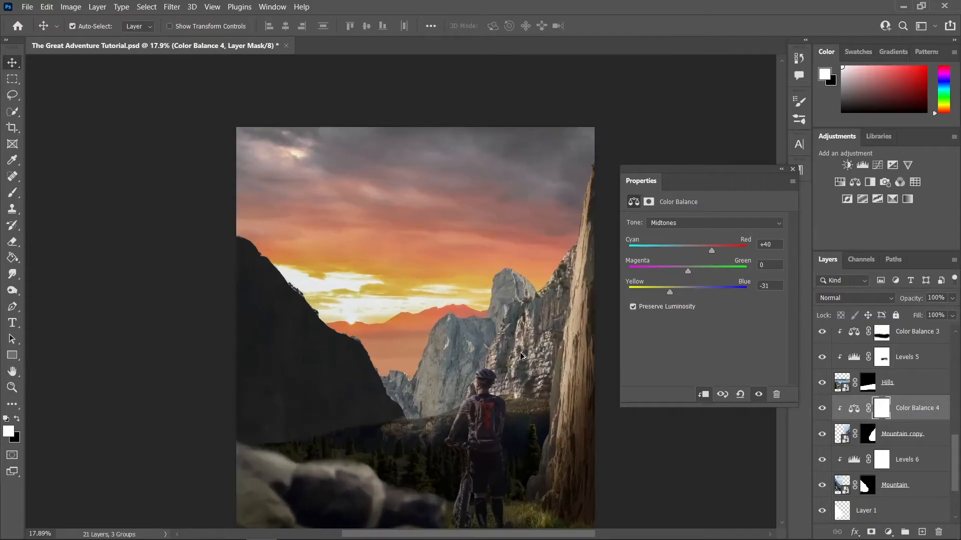
pyautogui.scroll(3, 524, 356)
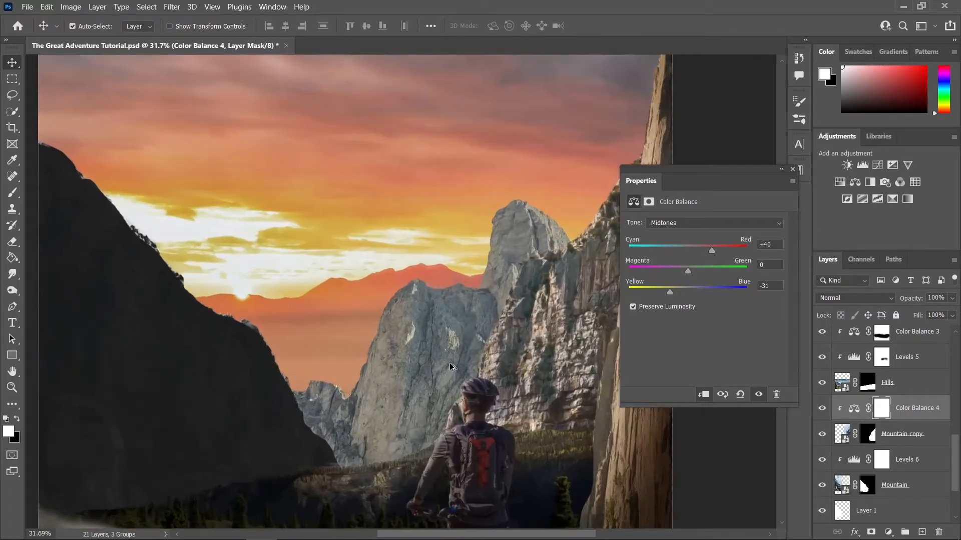
pyautogui.moveTo(497, 356); pyautogui.dragTo(450, 372)
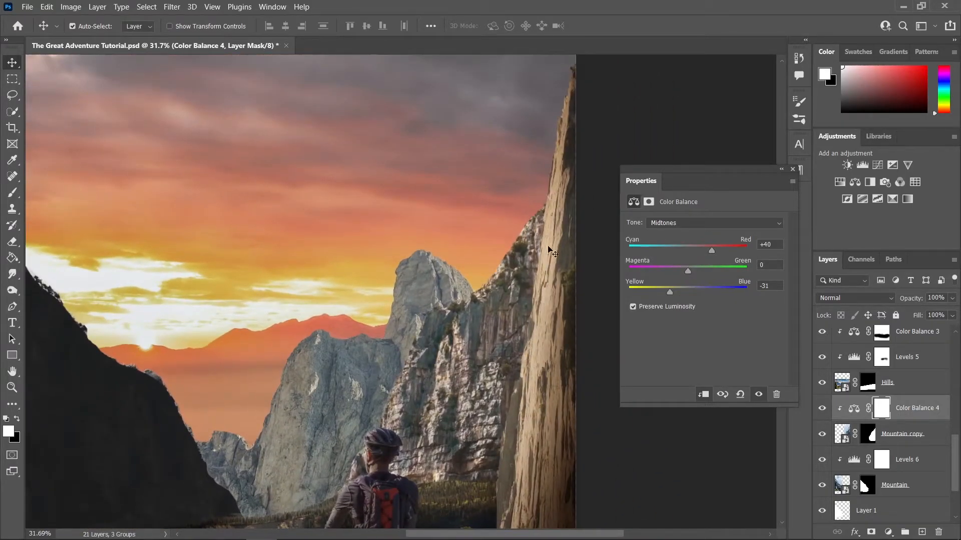
# Add a Levels adjustment clipped to the Mountain copy layer and lower its white output level to 94
pyautogui.click(792, 170)
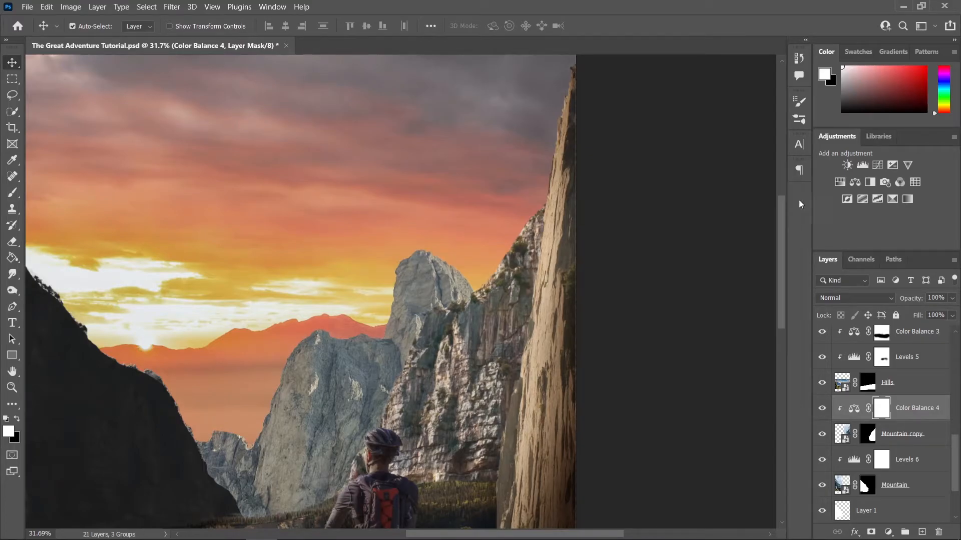
pyautogui.click(889, 531)
pyautogui.click(870, 364)
pyautogui.click(704, 395)
pyautogui.moveTo(781, 349); pyautogui.dragTo(695, 349)
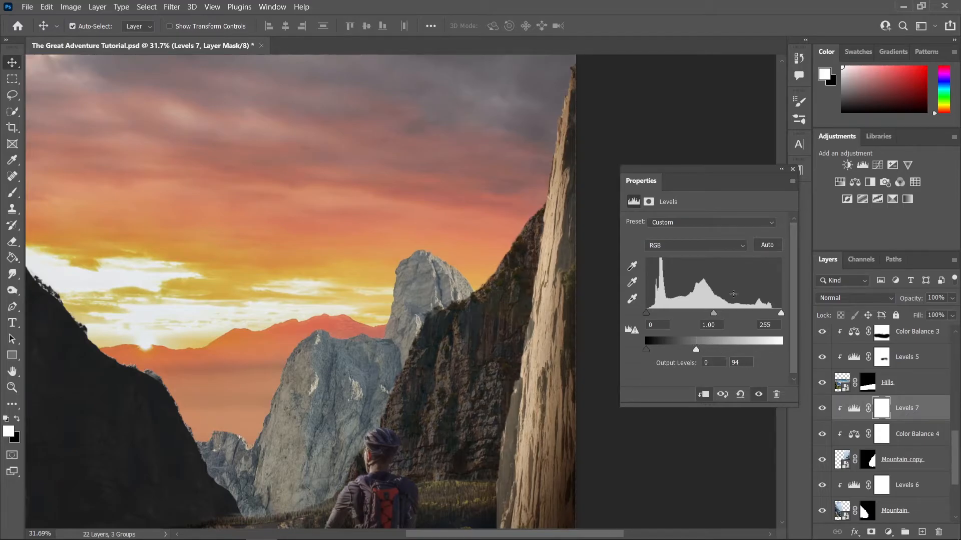
# Invert the Levels 7 mask and paint white over the tall cliff's outer edge to darken only that area
pyautogui.click(794, 171)
pyautogui.hotkey('ctrl', 'i')
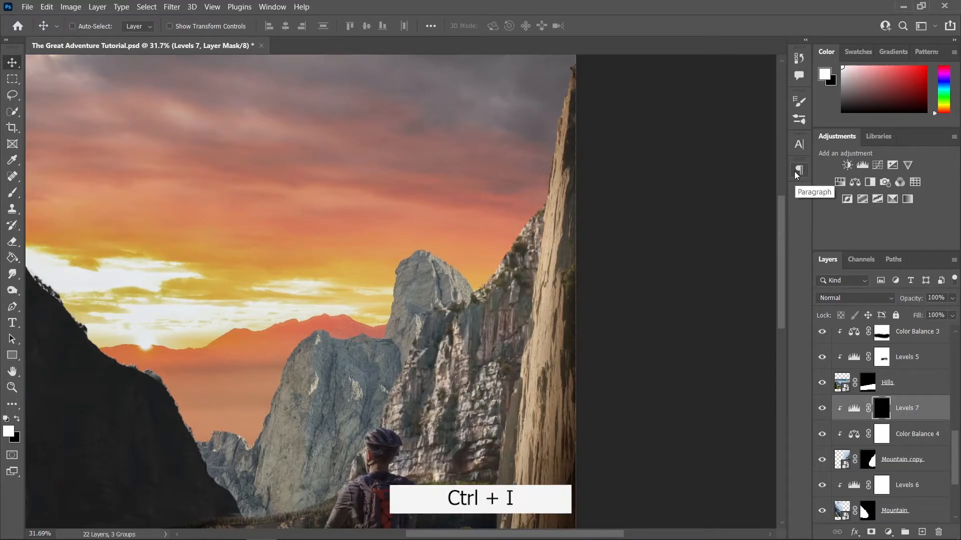
pyautogui.scroll(-1, 564, 275)
pyautogui.press('b')
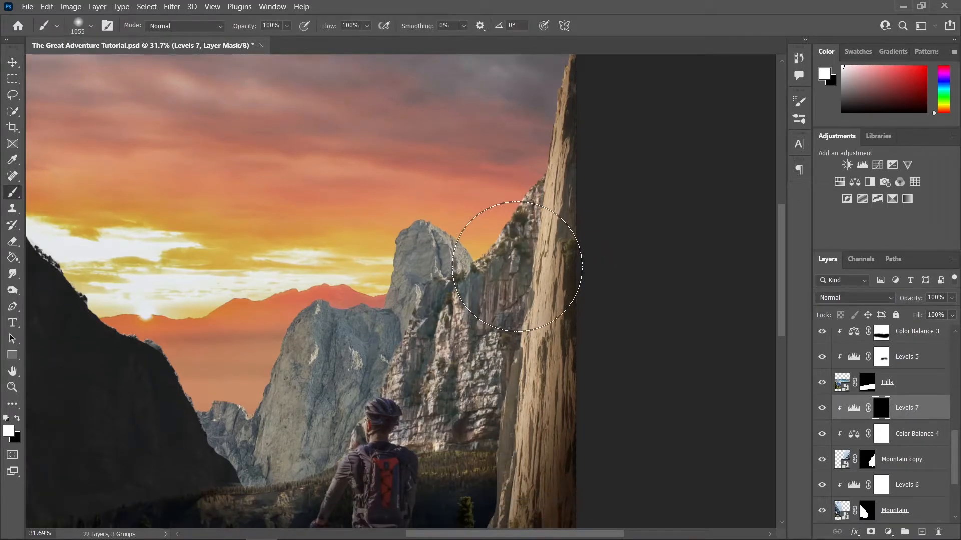
pyautogui.moveTo(576, 214)
pyautogui.mouseDown()
pyautogui.moveTo(539, 311)
pyautogui.moveTo(509, 447)
pyautogui.moveTo(528, 473)
pyautogui.mouseUp()
pyautogui.scroll(-3, 526, 418)
pyautogui.scroll(-1, 526, 418)
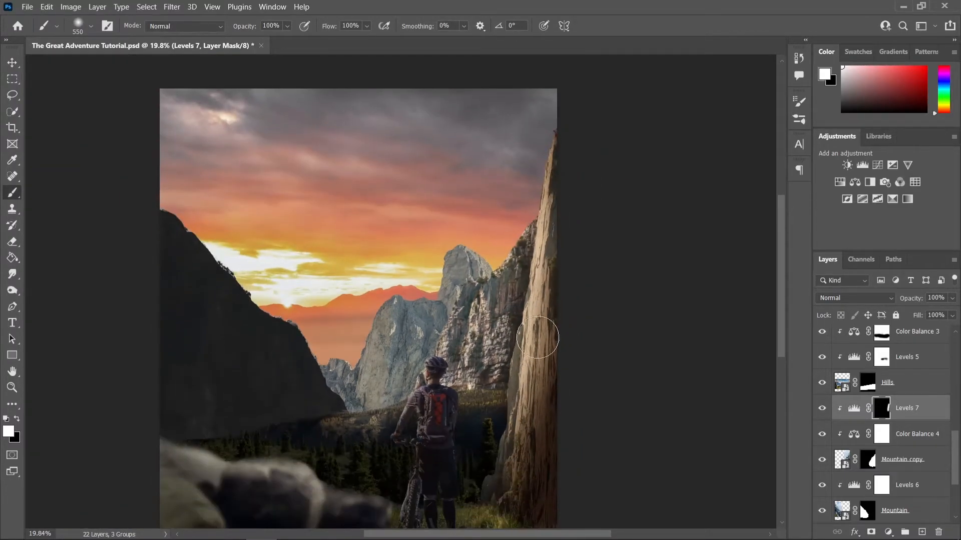
pyautogui.scroll(3, 549, 341)
pyautogui.scroll(-3, 457, 290)
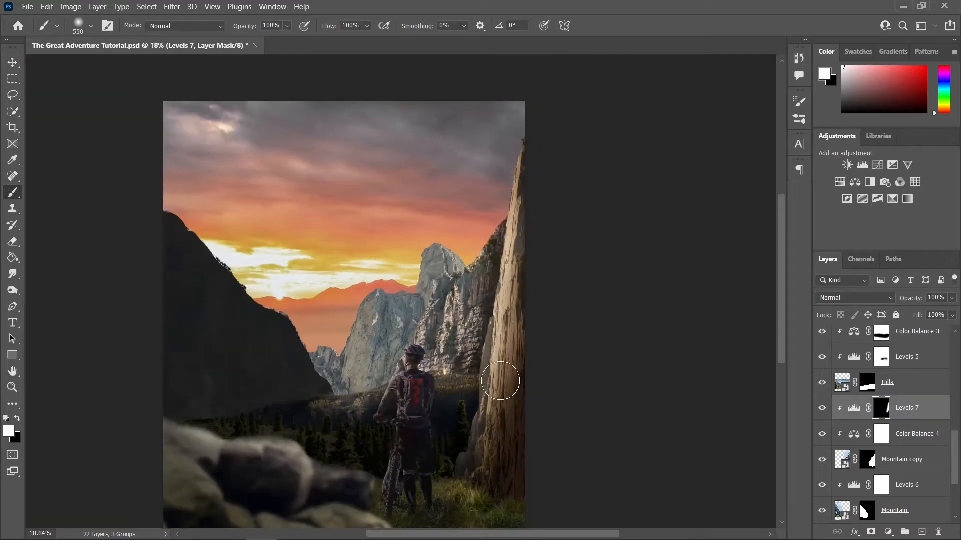
# Select the Back Mountain layer and toggle its visibility to check what it covers
pyautogui.press('v')
pyautogui.scroll(3, 494, 317)
pyautogui.scroll(-3, 494, 317)
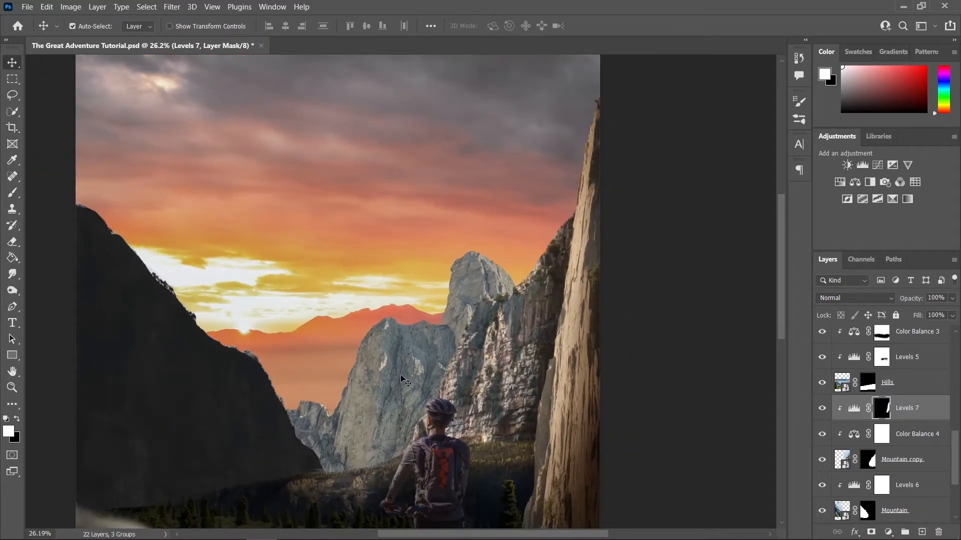
pyautogui.scroll(2, 404, 381)
pyautogui.click(408, 375)
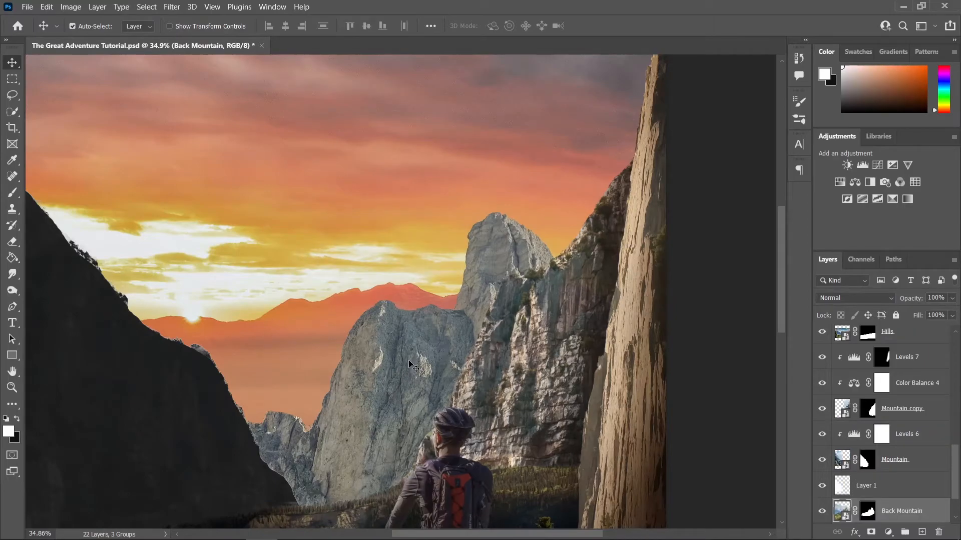
pyautogui.click(819, 509)
pyautogui.click(818, 509)
# Add an empty layer between the Sky and Back Mountain layers
pyautogui.scroll(-1, 394, 368)
pyautogui.scroll(-1, 468, 381)
pyautogui.scroll(-1, 946, 490)
pyautogui.scroll(-1, 338, 353)
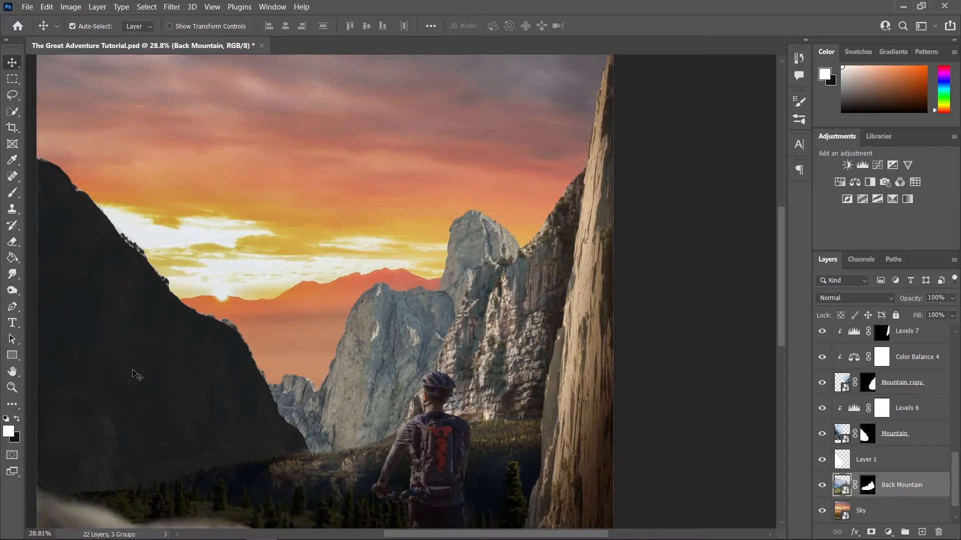
pyautogui.scroll(1, 137, 375)
pyautogui.click(904, 513)
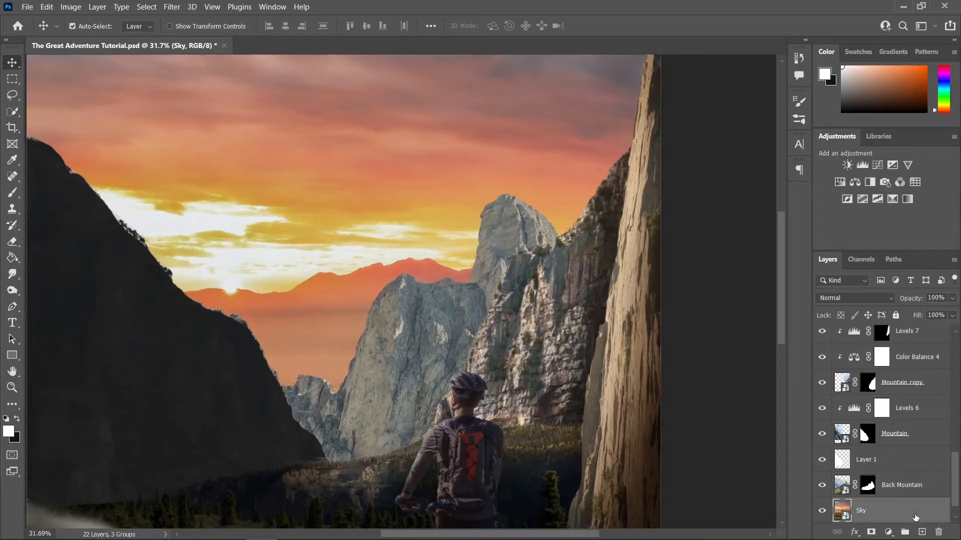
pyautogui.click(922, 533)
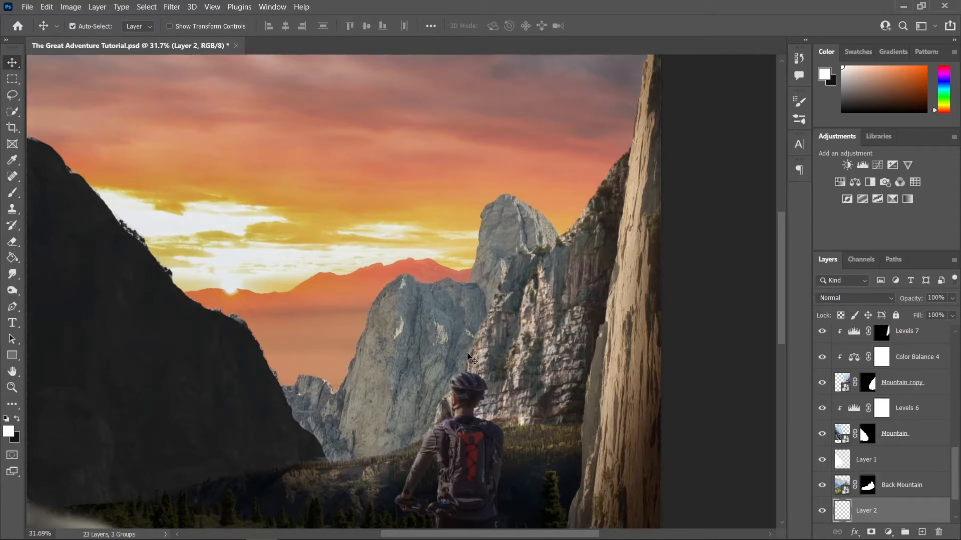
# Load the Back Mountain layer mask as a selection while keeping Layer 2 active
pyautogui.click(822, 485)
pyautogui.click(822, 484)
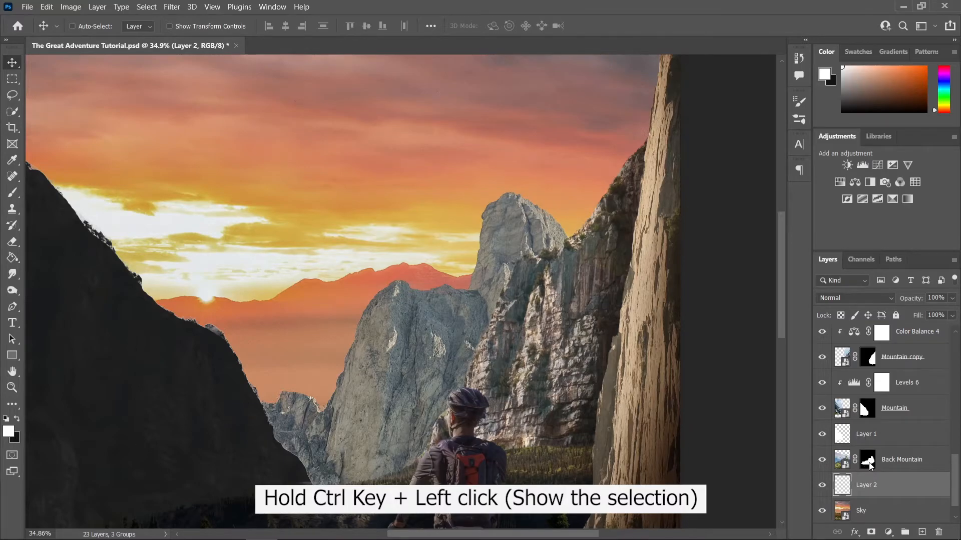
pyautogui.keyDown('ctrl'); pyautogui.click(868, 460); pyautogui.keyUp('ctrl')
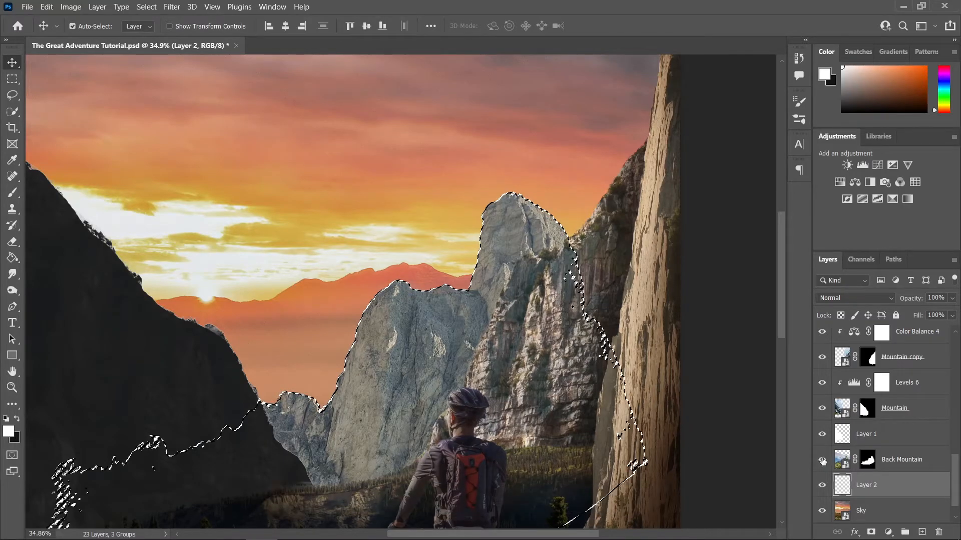
# Paint the selected mountain area on Layer 2 with orange sampled from the hazy sky, and deselect
pyautogui.press('b')
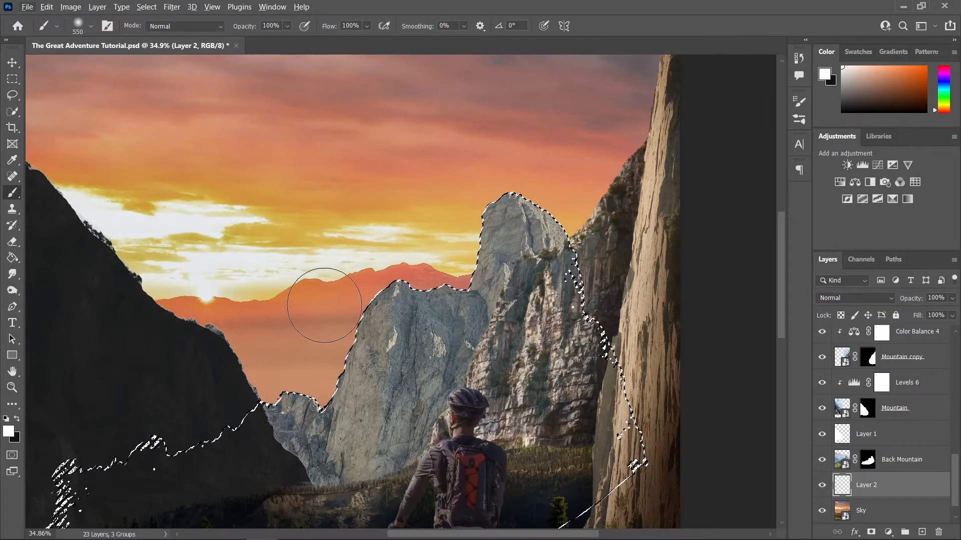
pyautogui.scroll(2, 320, 284)
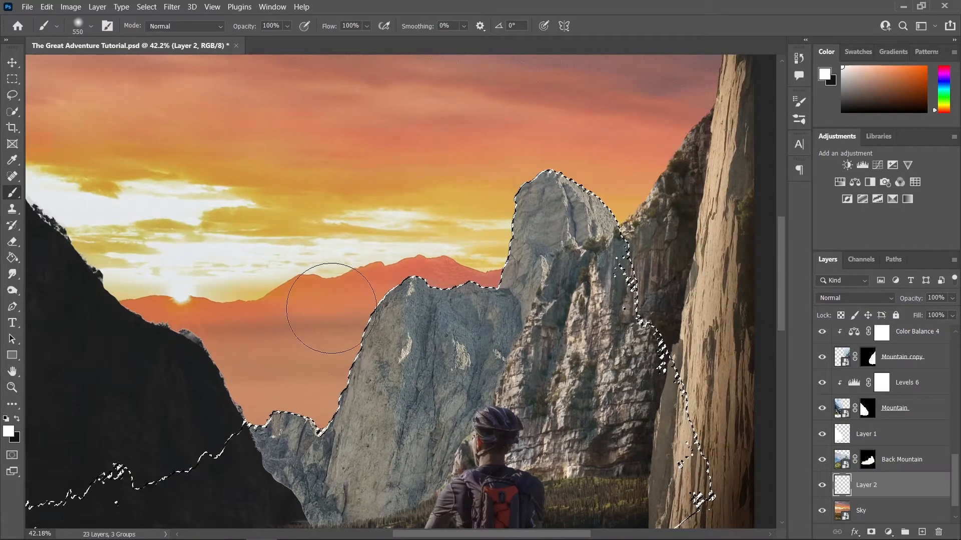
pyautogui.keyDown('alt'); pyautogui.click(321, 294); pyautogui.keyUp('alt')
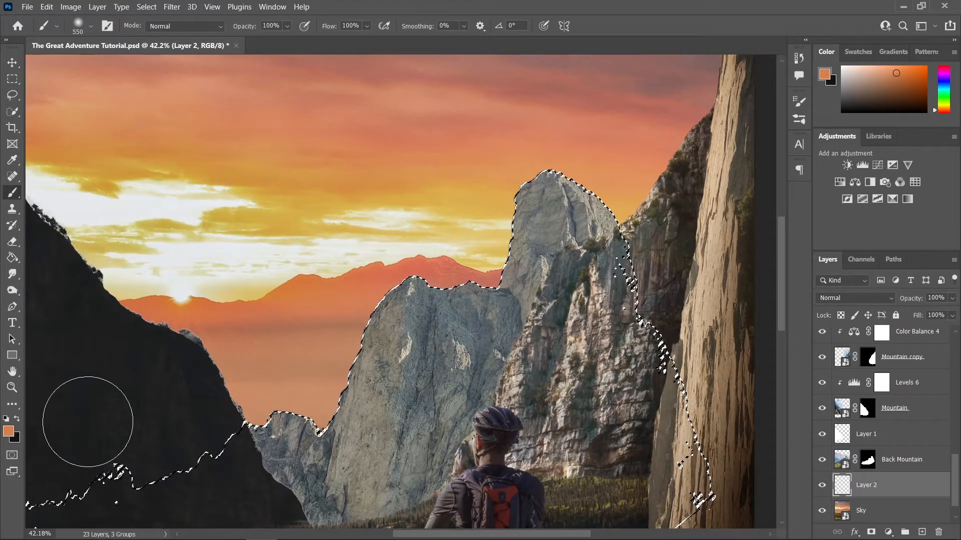
pyautogui.scroll(-1, 317, 332)
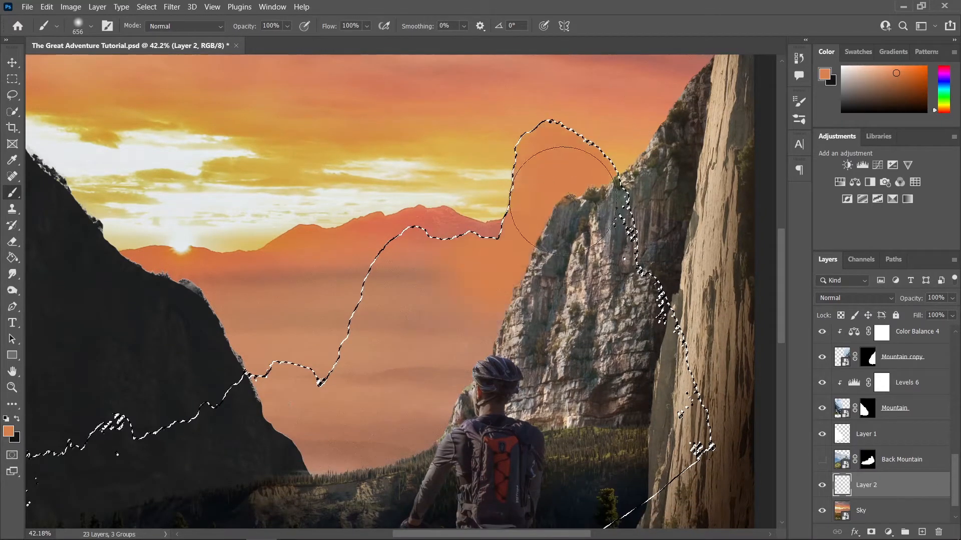
pyautogui.moveTo(411, 332)
pyautogui.mouseDown()
pyautogui.moveTo(420, 279)
pyautogui.moveTo(489, 420)
pyautogui.moveTo(435, 416)
pyautogui.moveTo(535, 439)
pyautogui.moveTo(455, 384)
pyautogui.mouseUp()
pyautogui.hotkey('ctrl', 'd')
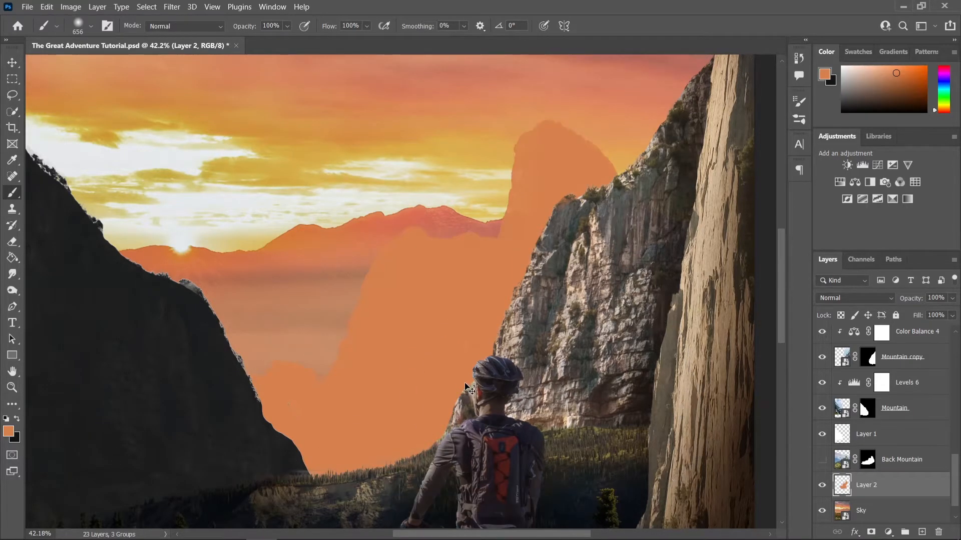
# Show the Back Mountain layer and reduce its opacity to 80% so the orange layer tints it
pyautogui.click(821, 459)
pyautogui.press('v')
pyautogui.click(910, 452)
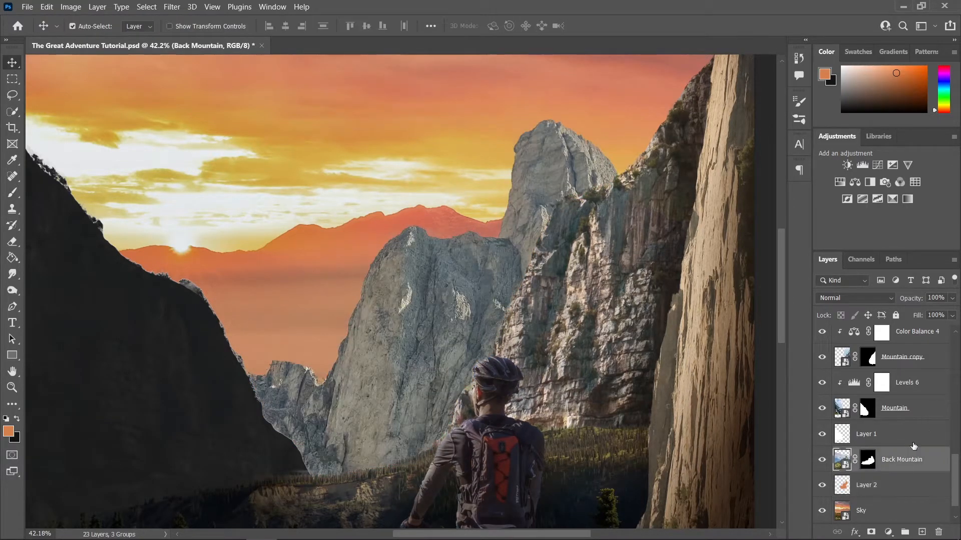
pyautogui.click(952, 299)
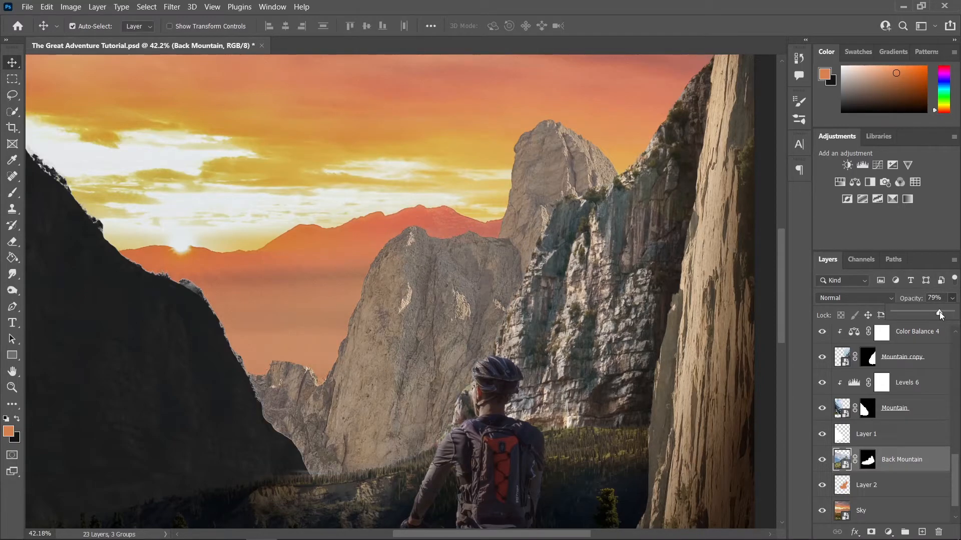
pyautogui.hotkey('ctrl', '-')
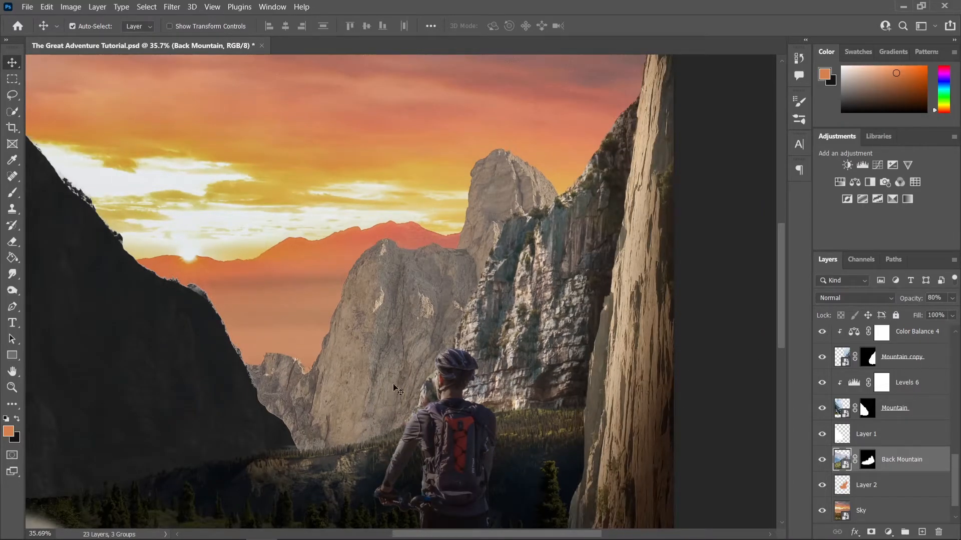
# Fade the small peaks beside the dark hill by painting black on the Back Mountain mask at 17% brush flow
pyautogui.scroll(-1, 361, 380)
pyautogui.click(868, 459)
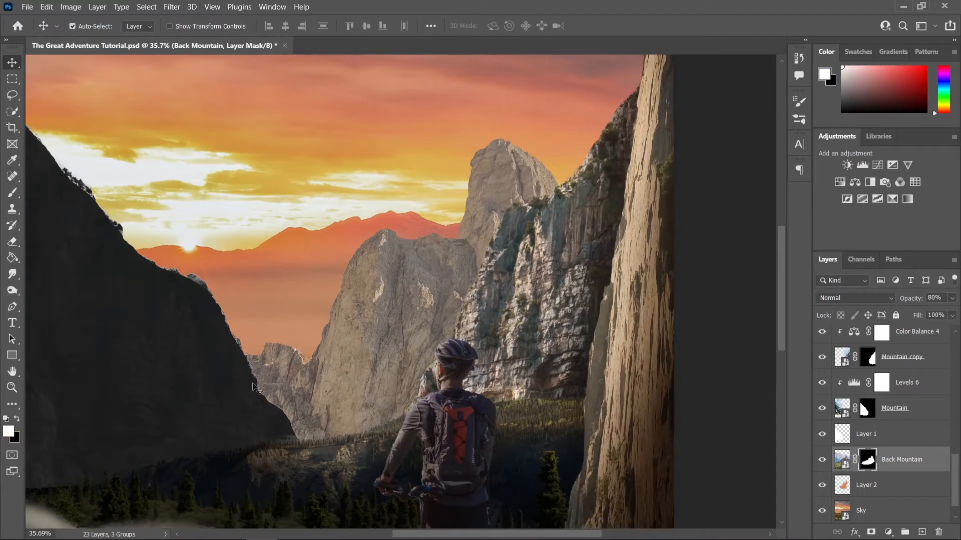
pyautogui.press('b')
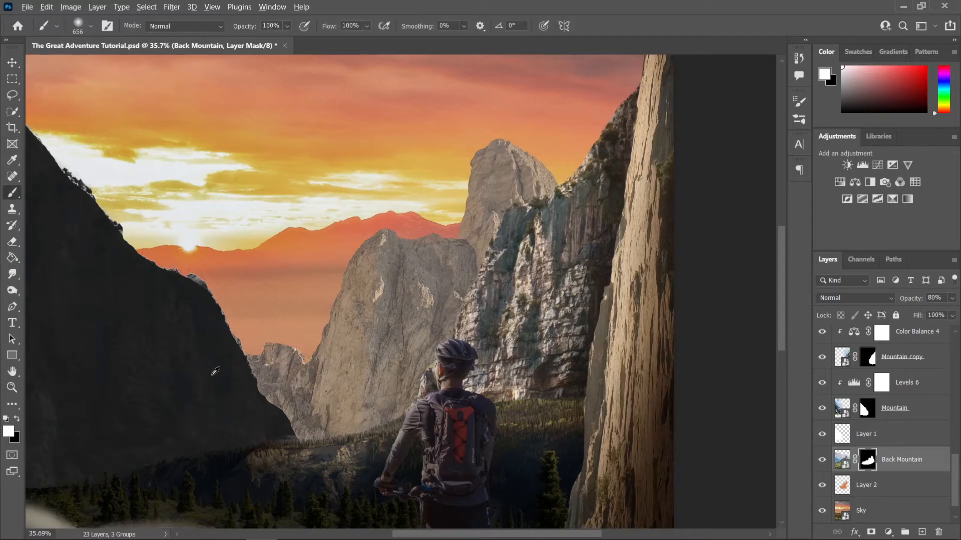
pyautogui.scroll(1, 226, 366)
pyautogui.press('x')
pyautogui.moveTo(260, 367); pyautogui.dragTo(267, 355)
pyautogui.hotkey('ctrl', 'z')
pyautogui.click(367, 27)
pyautogui.moveTo(350, 43); pyautogui.dragTo(331, 44)
pyautogui.keyDown('alt'); pyautogui.rightClick(260, 344); pyautogui.keyUp('alt')
pyautogui.moveTo(274, 344)
pyautogui.mouseDown()
pyautogui.moveTo(274, 317)
pyautogui.moveTo(229, 364)
pyautogui.moveTo(214, 347)
pyautogui.moveTo(256, 311)
pyautogui.mouseUp()
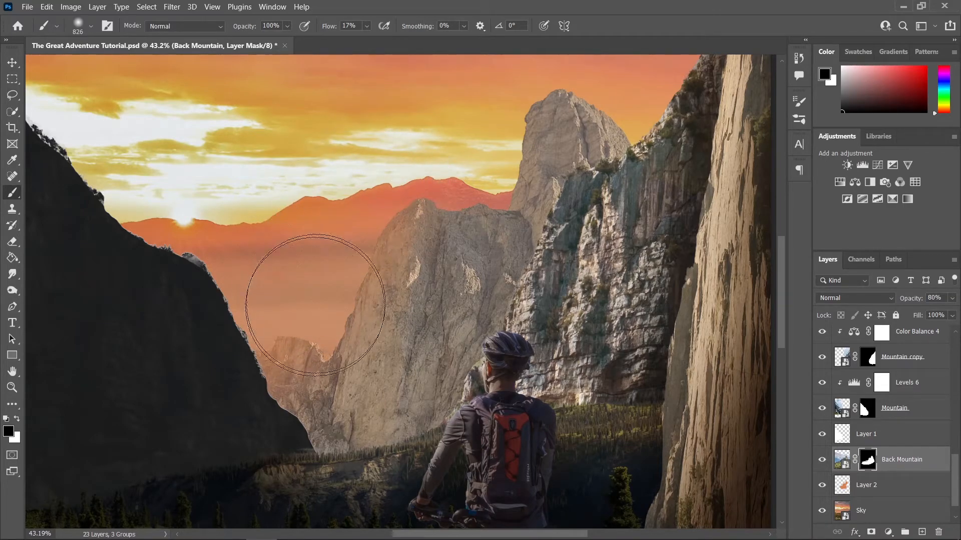
pyautogui.scroll(-5, 304, 338)
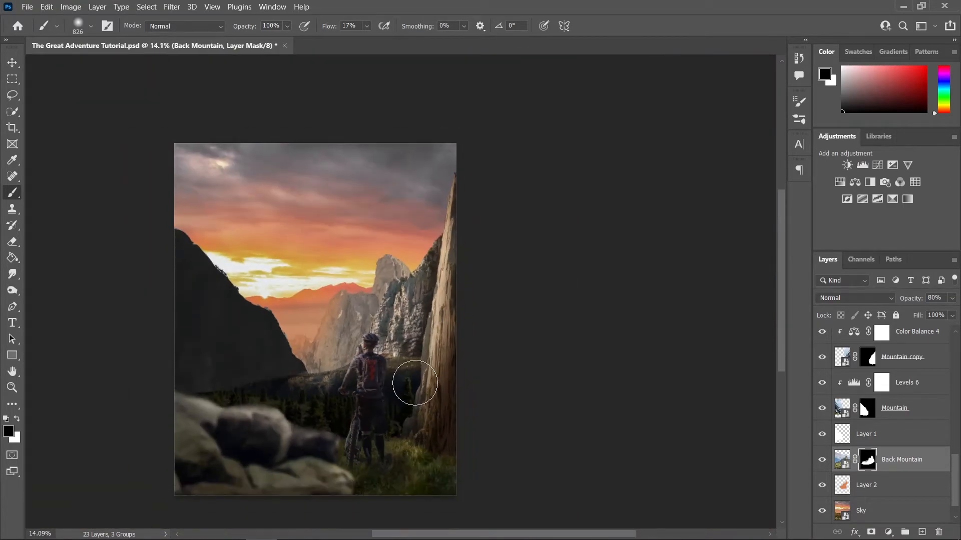
# Shift the midtones of the Hills layer's Color Balance 3 adjustment toward red
pyautogui.press('v')
pyautogui.scroll(5, 350, 375)
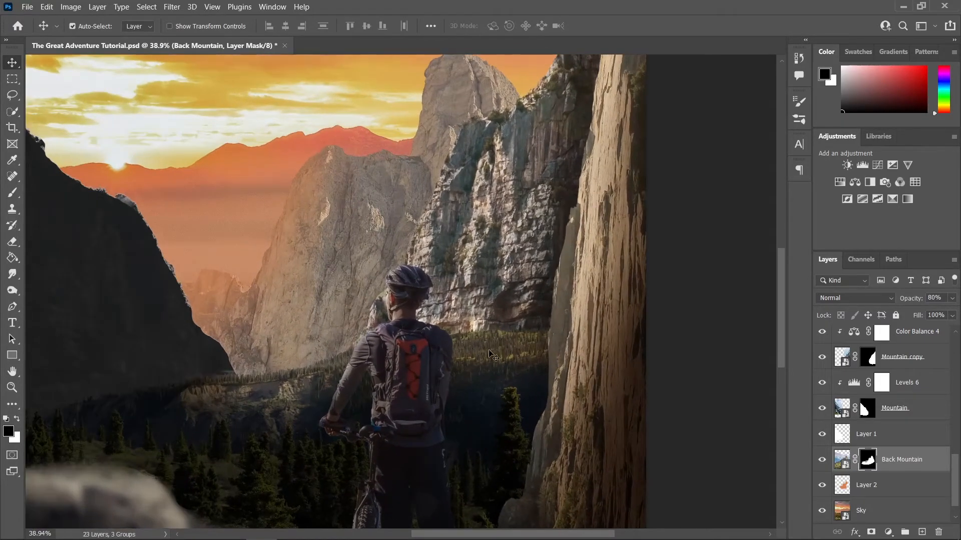
pyautogui.click(495, 357)
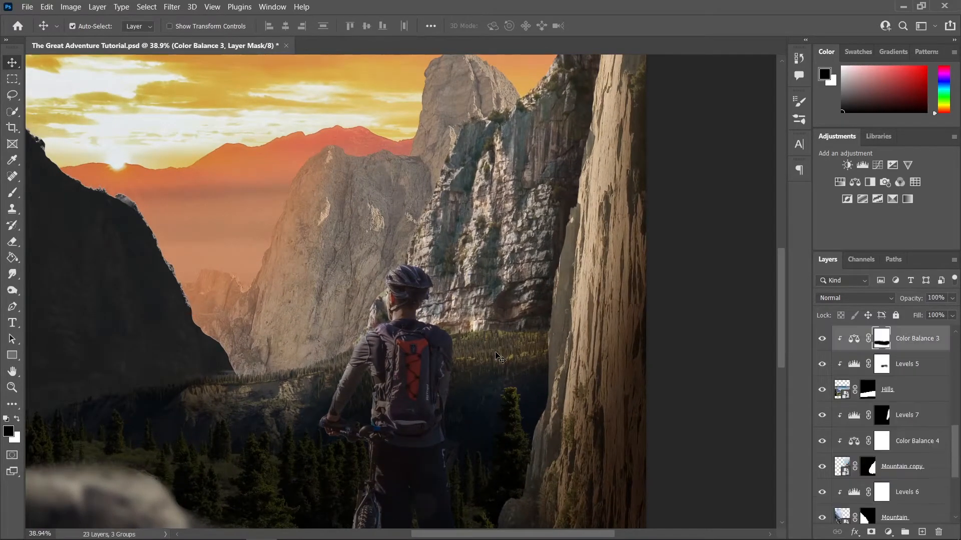
pyautogui.scroll(3, 908, 381)
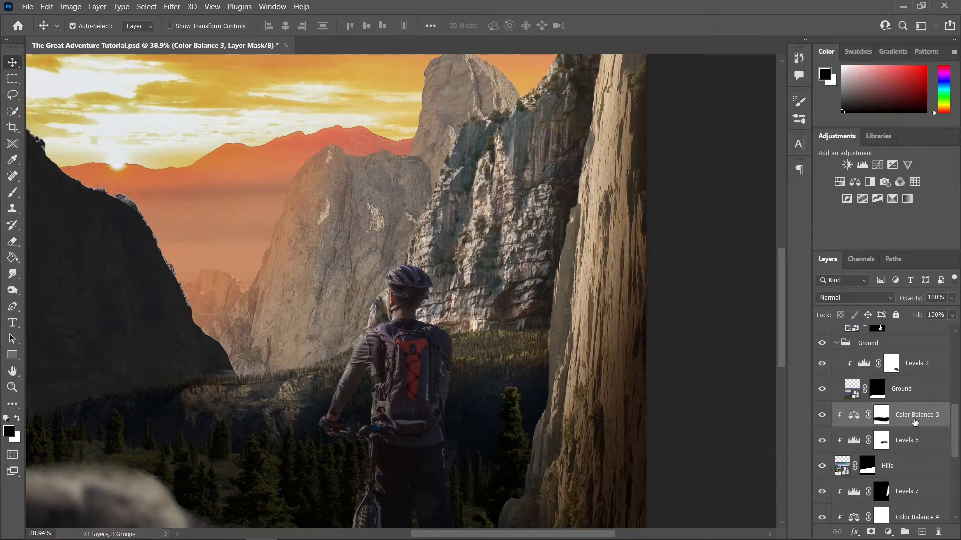
pyautogui.doubleClick(856, 417)
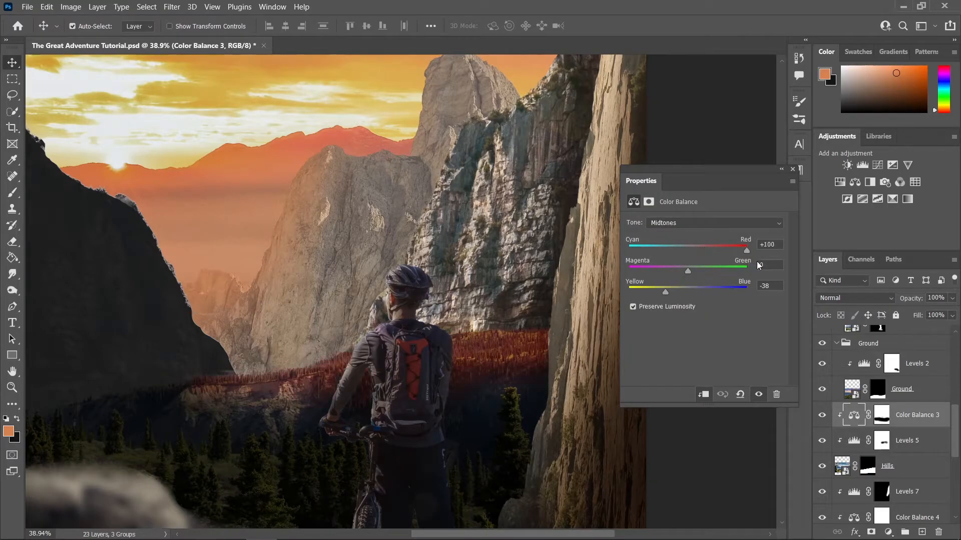
pyautogui.moveTo(747, 250); pyautogui.dragTo(711, 250)
pyautogui.scroll(-5, 422, 292)
pyautogui.scroll(-1, 421, 292)
# Set the Mountain copy's Color Balance 4 midtones to Cyan–Red +55 and Yellow–Blue -44
pyautogui.scroll(5, 435, 306)
pyautogui.scroll(3, 457, 326)
pyautogui.click(513, 339)
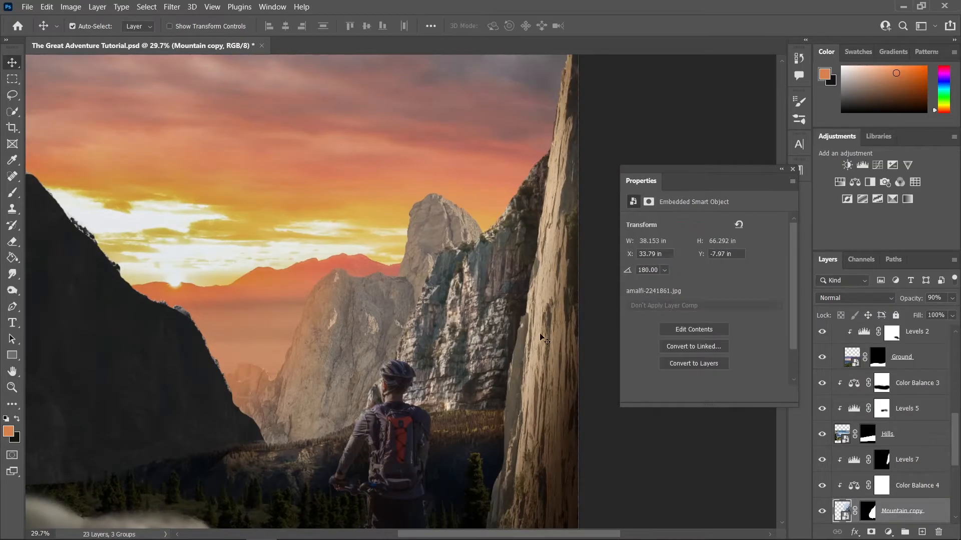
pyautogui.scroll(-2, 896, 500)
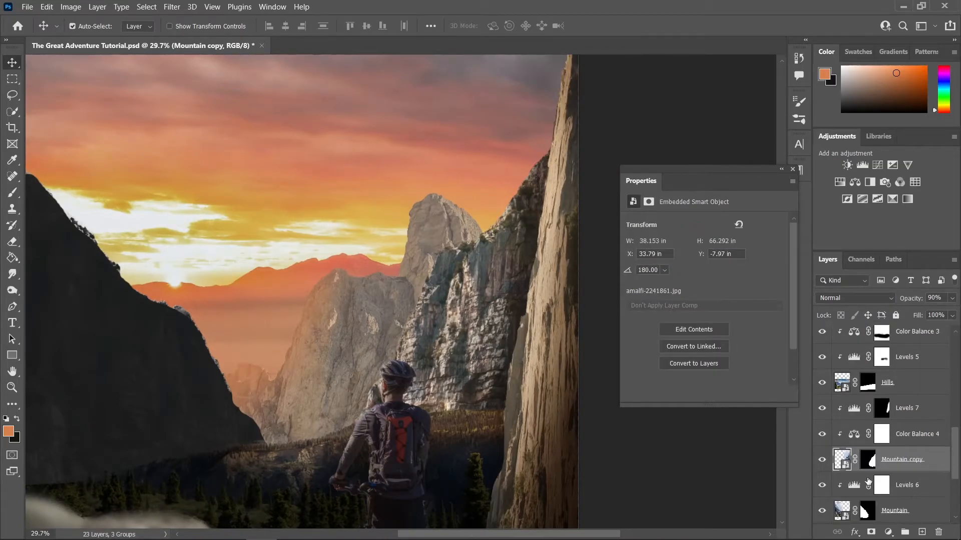
pyautogui.click(853, 435)
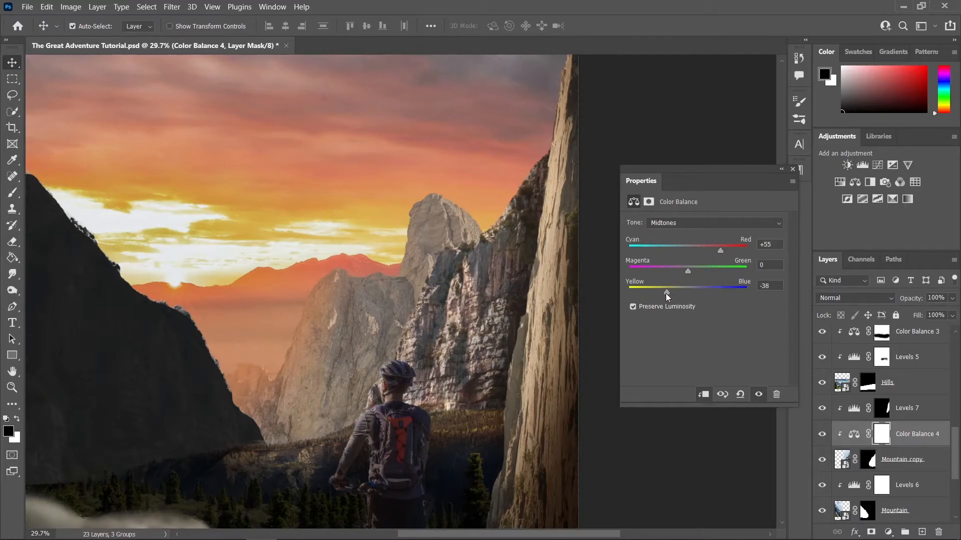
pyautogui.scroll(-5, 388, 356)
pyautogui.scroll(-3, 388, 356)
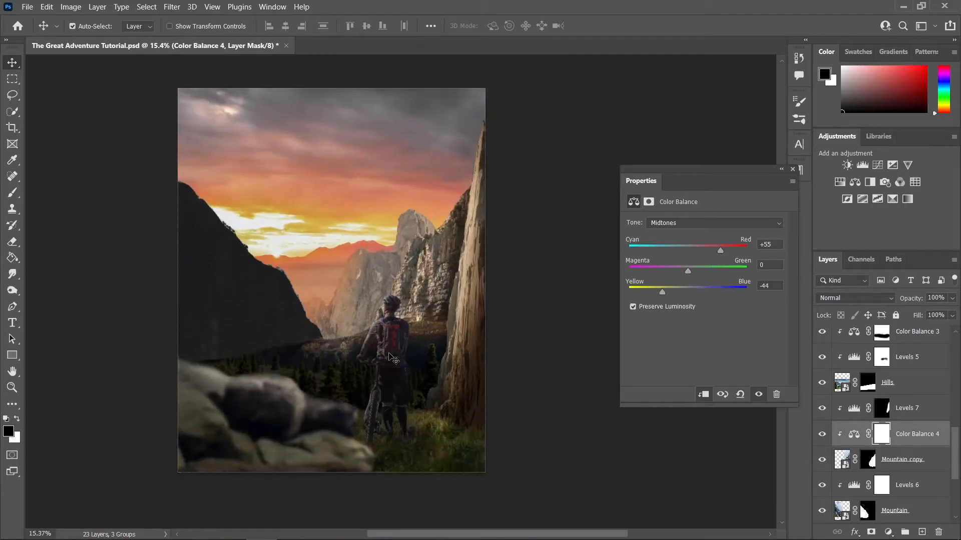
pyautogui.moveTo(392, 360); pyautogui.dragTo(414, 394)
pyautogui.scroll(-1, 414, 398)
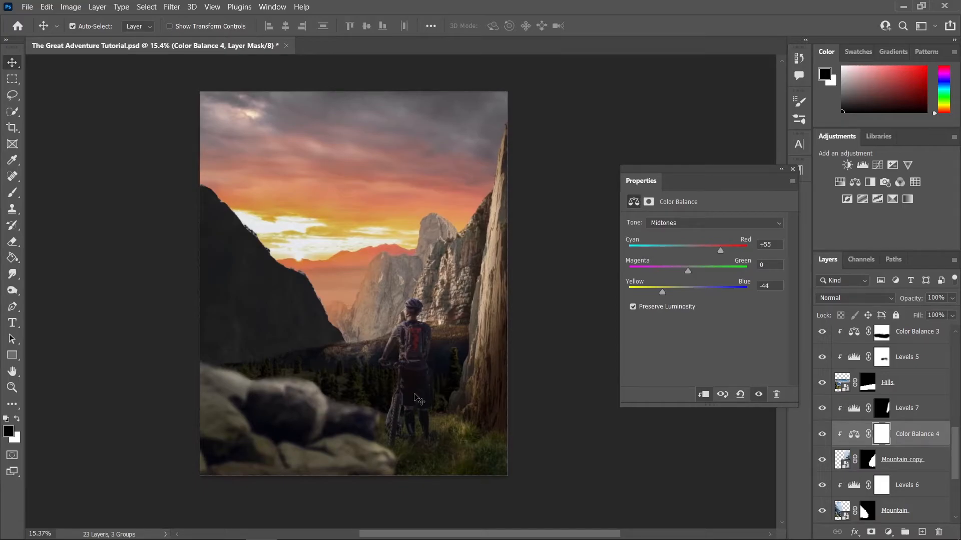
pyautogui.click(792, 169)
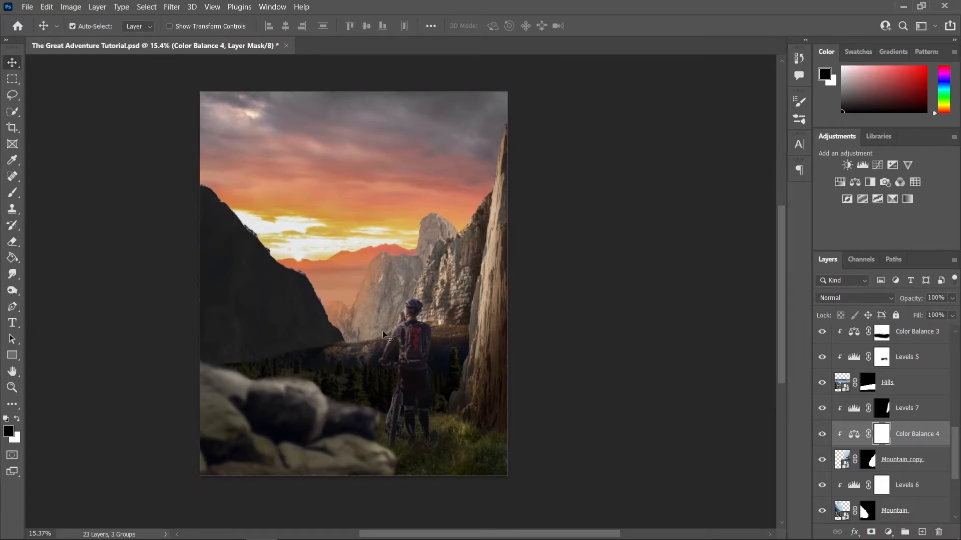
# Set the white output level of the Hills layer's Levels 5 adjustment to 84
pyautogui.scroll(2, 388, 337)
pyautogui.click(372, 444)
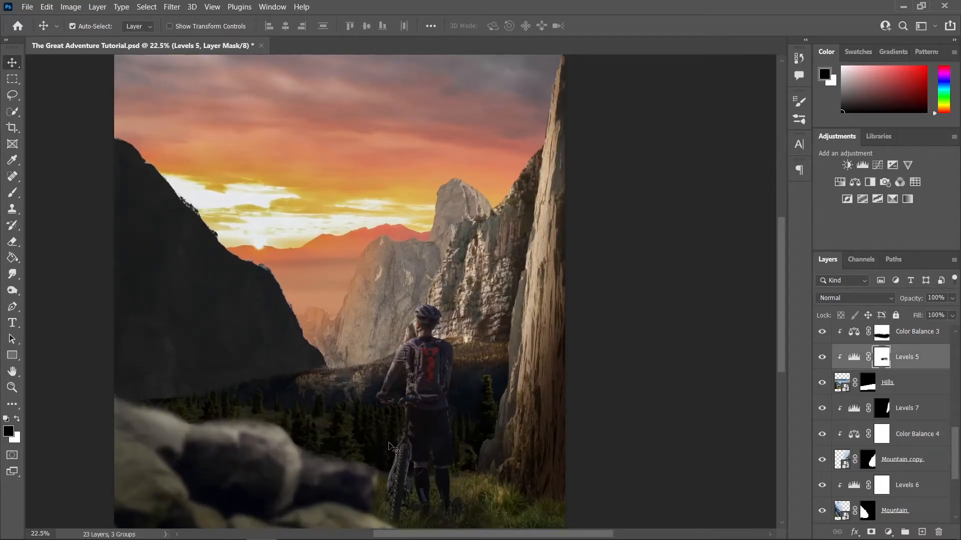
pyautogui.doubleClick(854, 358)
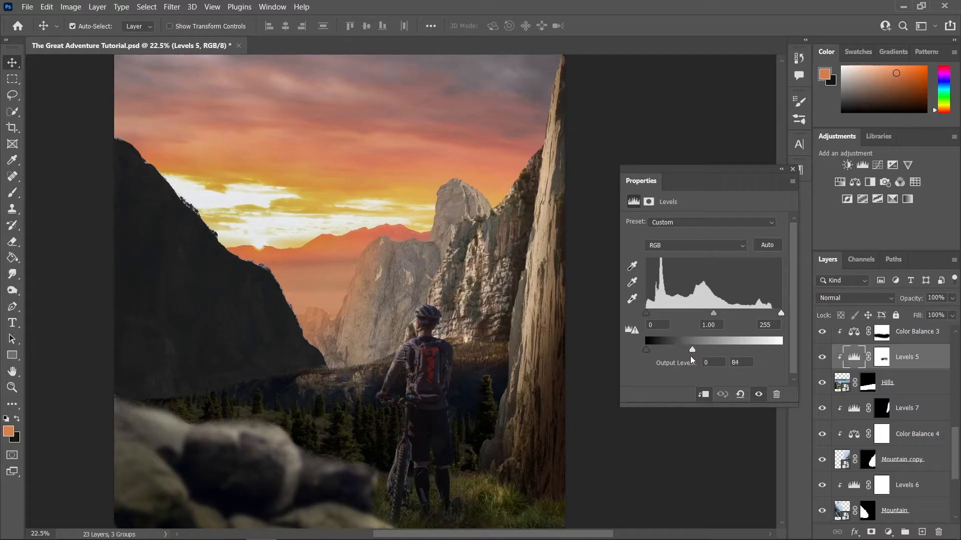
pyautogui.scroll(-2, 439, 385)
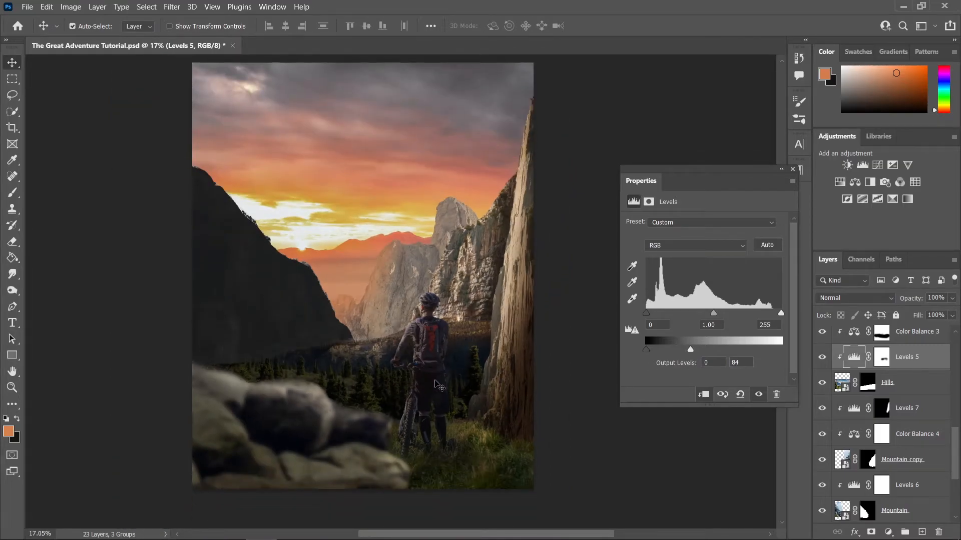
pyautogui.scroll(8, 476, 344)
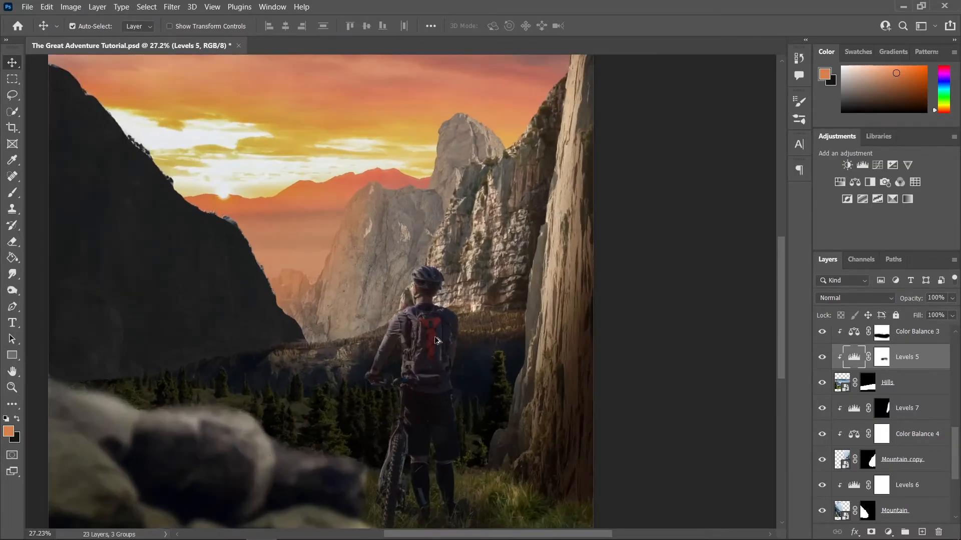
# Bring back light on the man's head and shoulder by painting black on his Levels 1 mask at 17% brush flow
pyautogui.scroll(2, 434, 337)
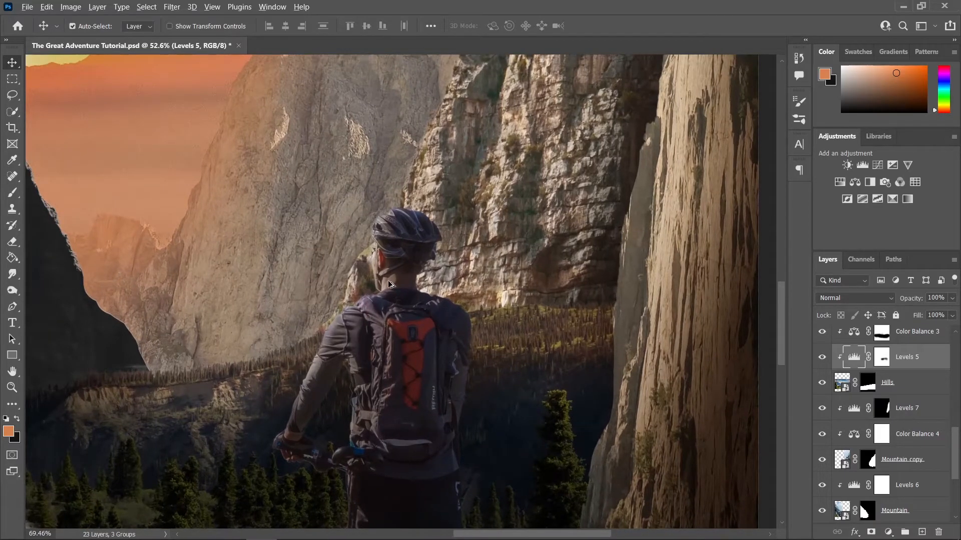
pyautogui.click(428, 297)
pyautogui.click(898, 347)
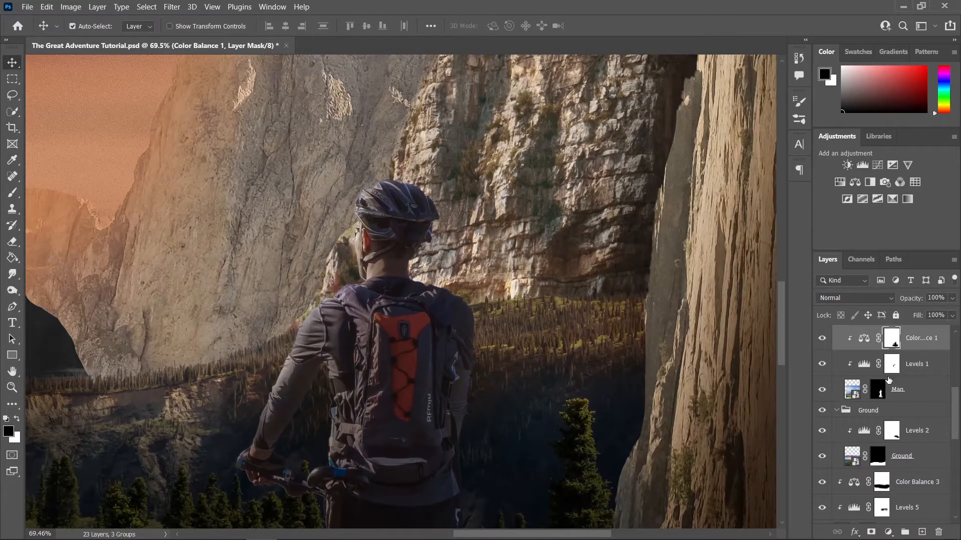
pyautogui.scroll(2, 889, 380)
pyautogui.click(893, 419)
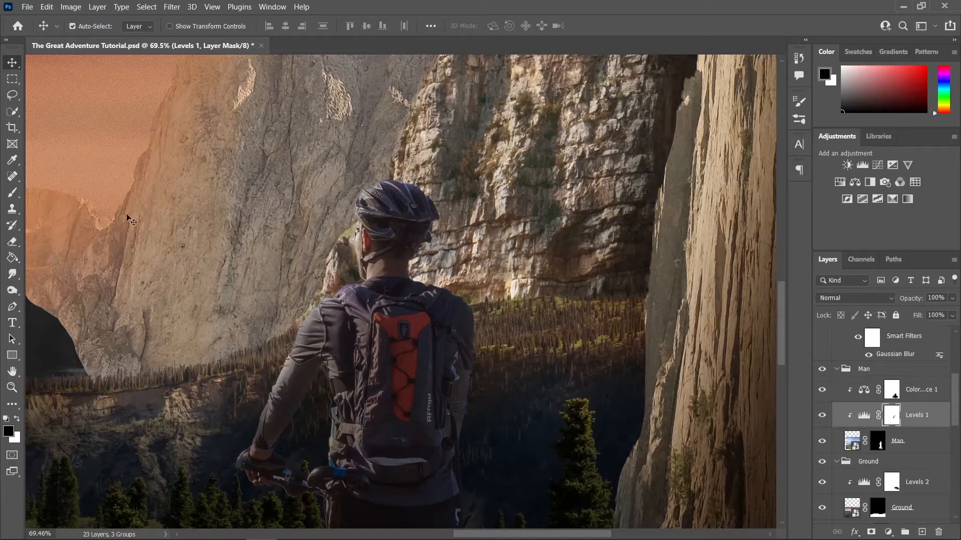
pyautogui.click(13, 192)
pyautogui.scroll(3, 507, 272)
pyautogui.moveTo(505, 271); pyautogui.dragTo(283, 288)
pyautogui.scroll(2, 374, 281)
pyautogui.moveTo(406, 273)
pyautogui.mouseDown()
pyautogui.moveTo(380, 267)
pyautogui.moveTo(377, 280)
pyautogui.moveTo(542, 338)
pyautogui.moveTo(533, 353)
pyautogui.moveTo(544, 380)
pyautogui.moveTo(536, 386)
pyautogui.moveTo(530, 363)
pyautogui.moveTo(532, 488)
pyautogui.mouseUp()
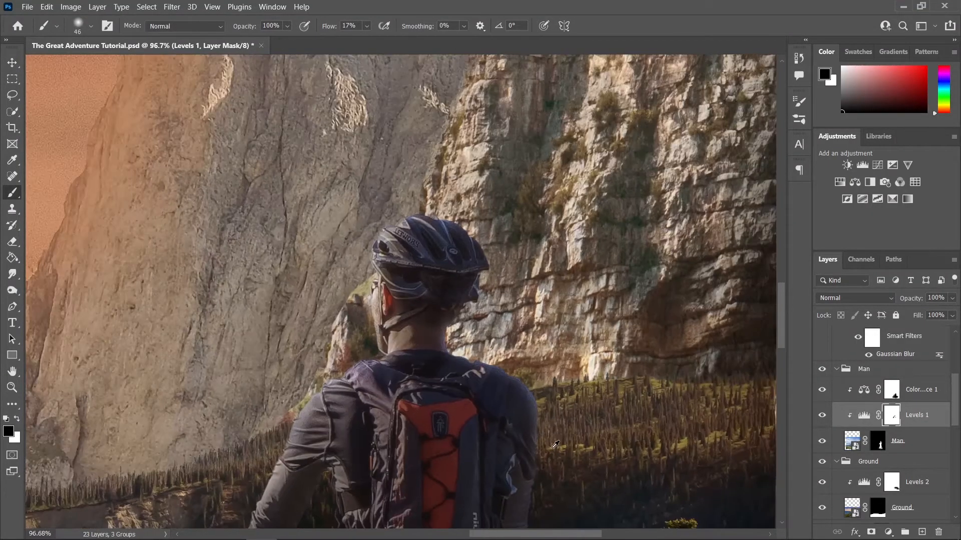
# Brighten the man's forearm near the handlebar by painting black on the same Levels 1 mask
pyautogui.scroll(-2, 541, 414)
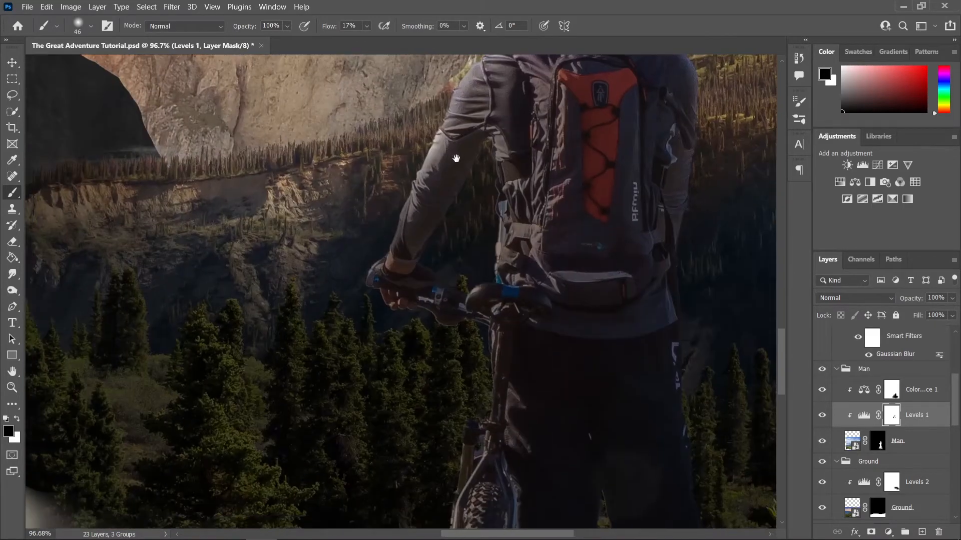
pyautogui.moveTo(297, 434); pyautogui.dragTo(457, 157)
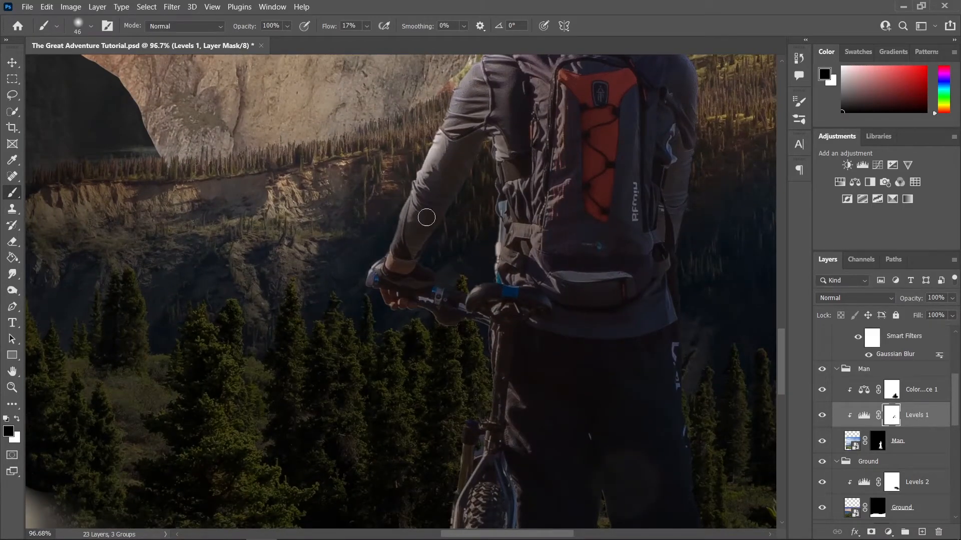
pyautogui.scroll(-1, 495, 339)
pyautogui.scroll(-4, 463, 443)
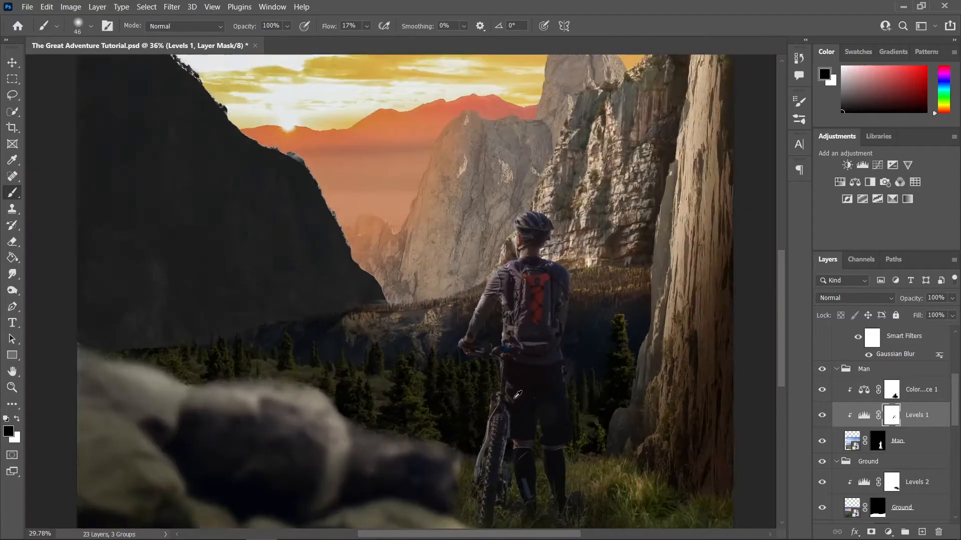
# Paint white on the man's Color Balance 1 mask over his arm and handlebar area at 17% flow to apply the tint
pyautogui.scroll(6, 488, 405)
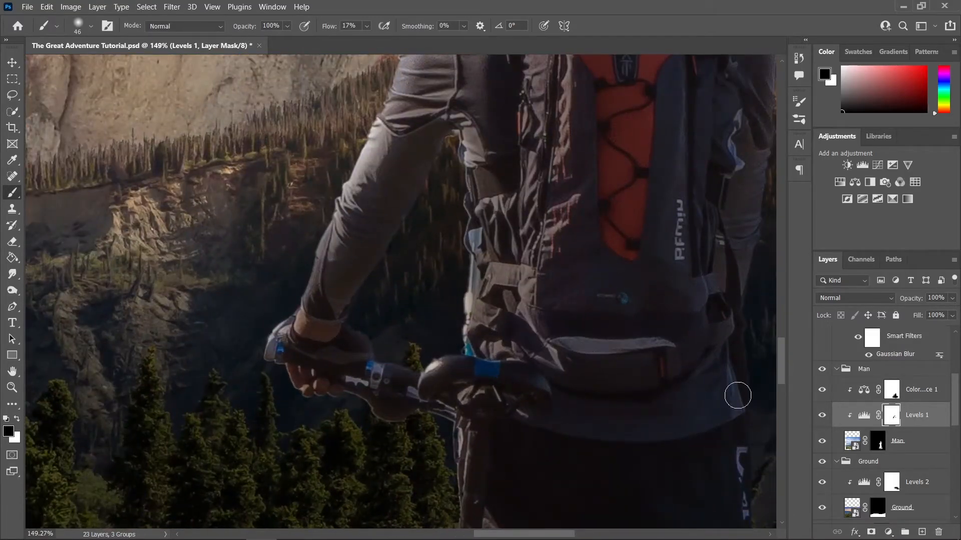
pyautogui.click(891, 389)
pyautogui.press('x')
pyautogui.scroll(1, 442, 398)
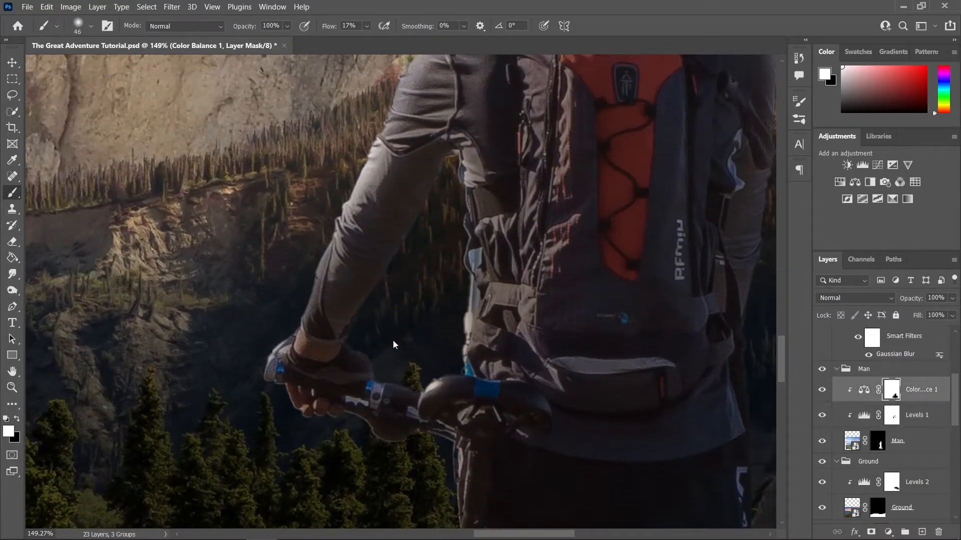
pyautogui.moveTo(443, 224); pyautogui.dragTo(390, 320)
pyautogui.scroll(-2, 328, 252)
pyautogui.keyDown('alt'); pyautogui.rightClick(341, 230); pyautogui.keyUp('alt')
pyautogui.scroll(-5, 414, 242)
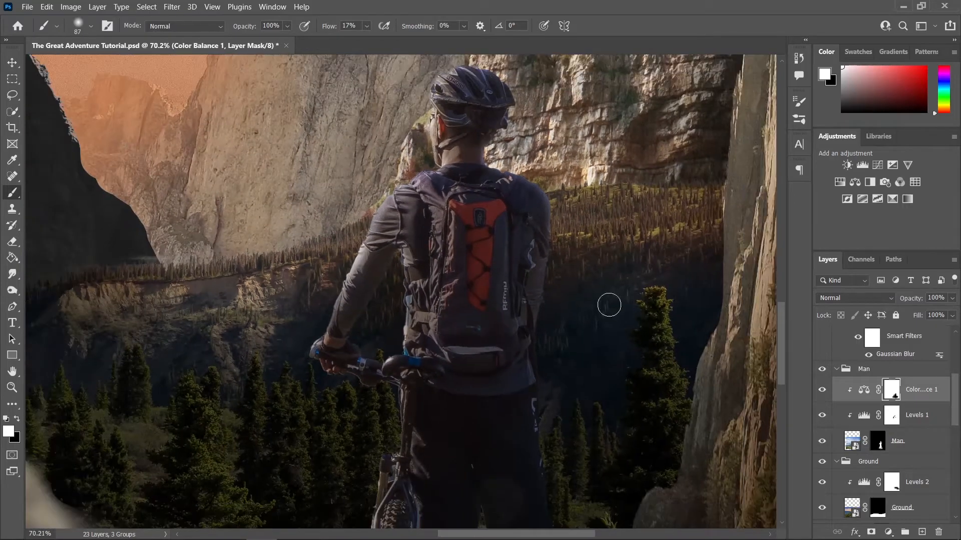
# Set the man's Color Balance 1 midtones to Cyan–Red +30 and Yellow–Blue -24
pyautogui.doubleClick(873, 390)
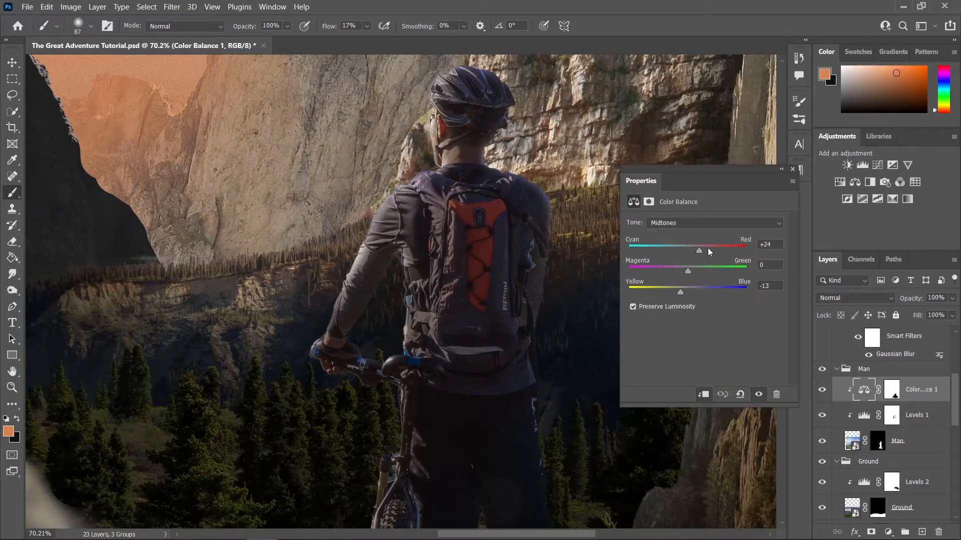
pyautogui.moveTo(714, 251)
pyautogui.mouseDown()
pyautogui.moveTo(725, 252)
pyautogui.moveTo(706, 250)
pyautogui.mouseUp()
pyautogui.scroll(-6, 515, 288)
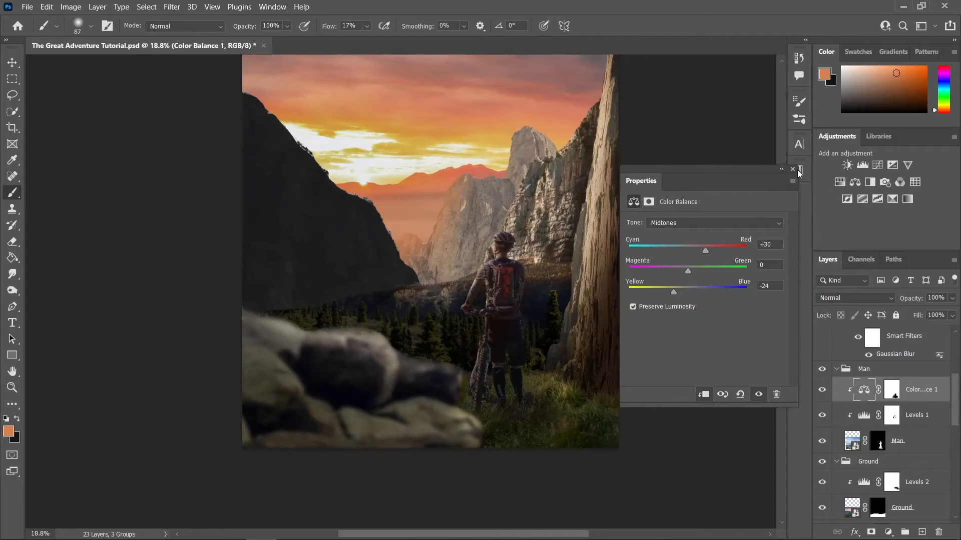
pyautogui.click(798, 172)
# Darken the side rock by painting white on its Levels 4 mask with a large soft brush at 8% flow, undoing any excess stroke
pyautogui.scroll(6, 508, 281)
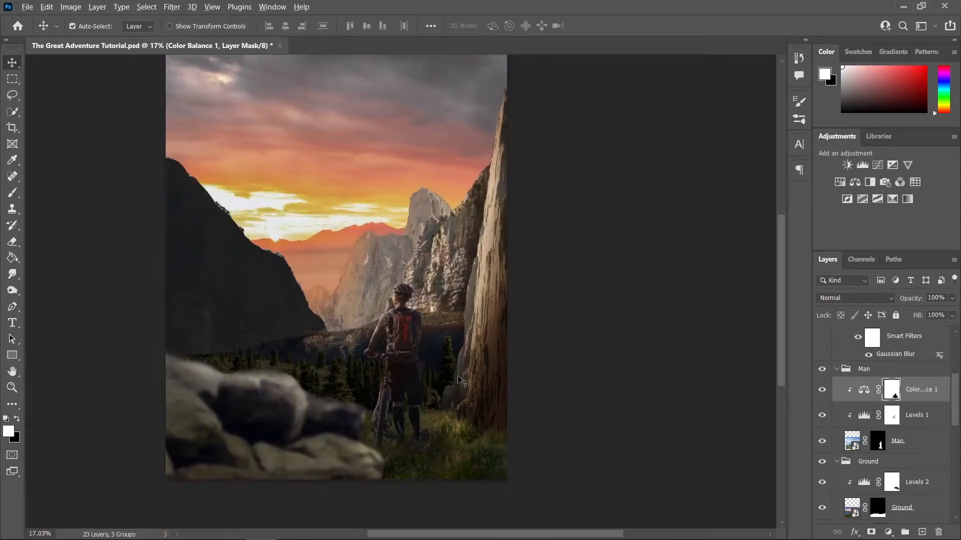
pyautogui.scroll(1, 459, 380)
pyautogui.scroll(3, 474, 334)
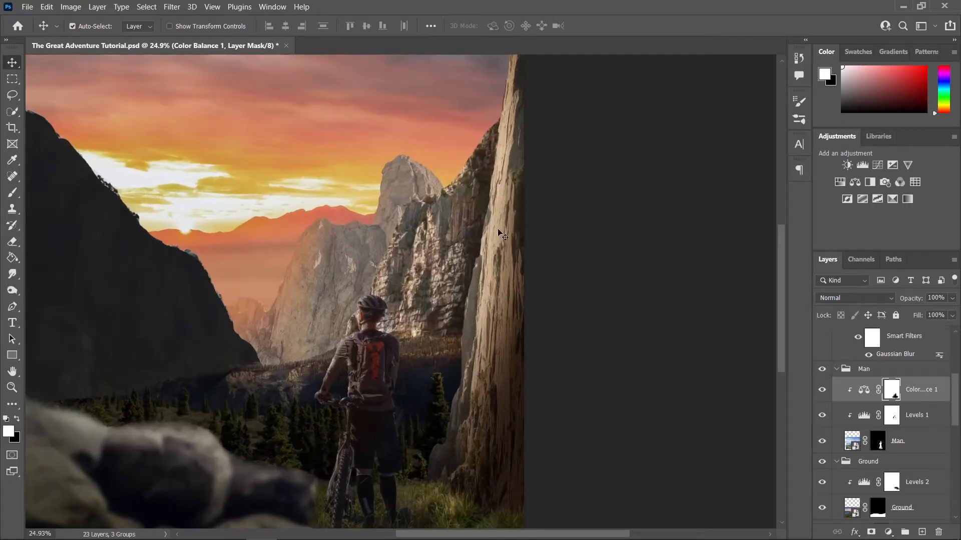
pyautogui.click(495, 245)
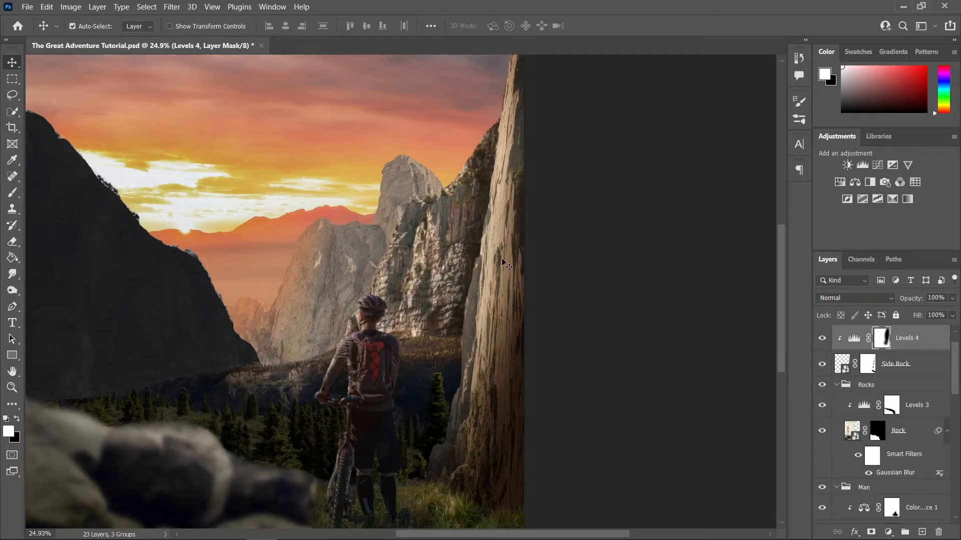
pyautogui.scroll(-2, 463, 270)
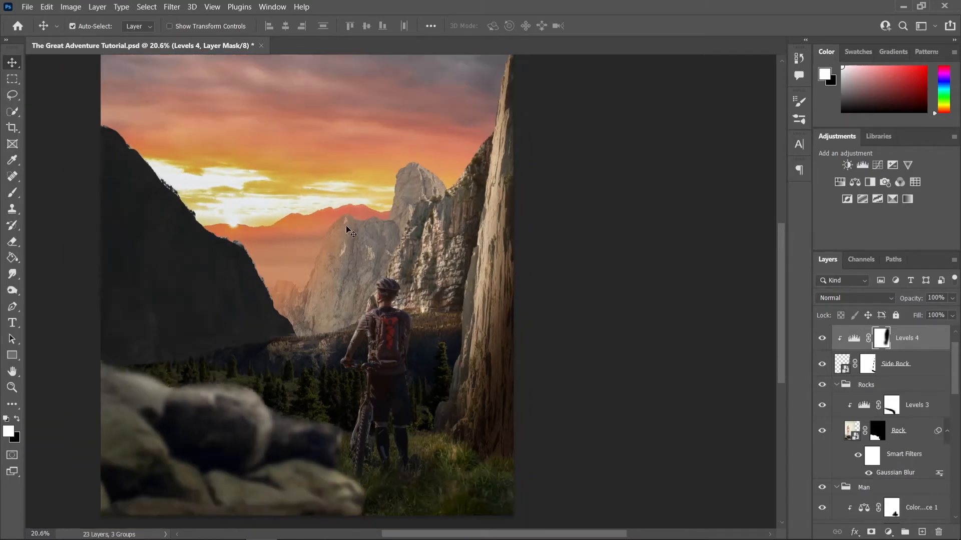
pyautogui.scroll(2, 478, 247)
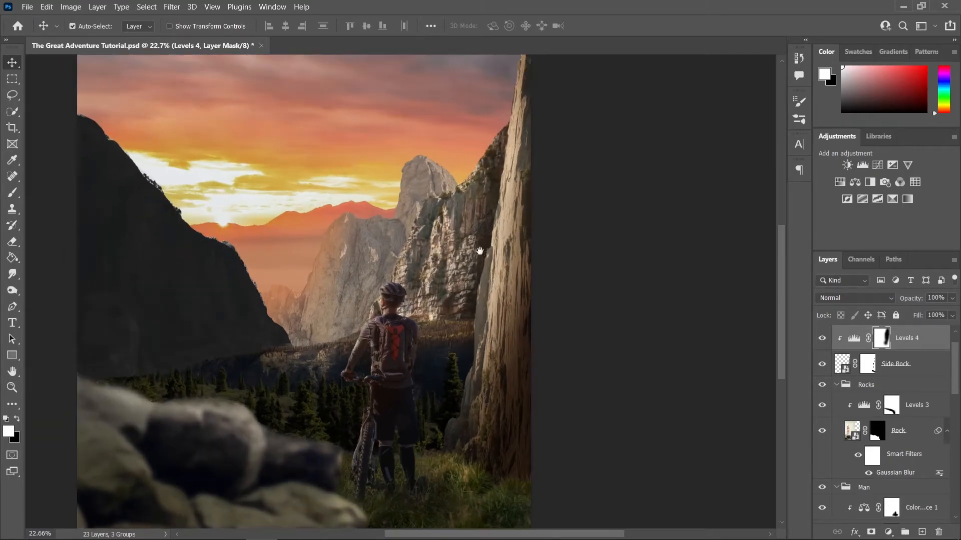
pyautogui.press('b')
pyautogui.moveTo(420, 301); pyautogui.dragTo(467, 300)
pyautogui.press('x')
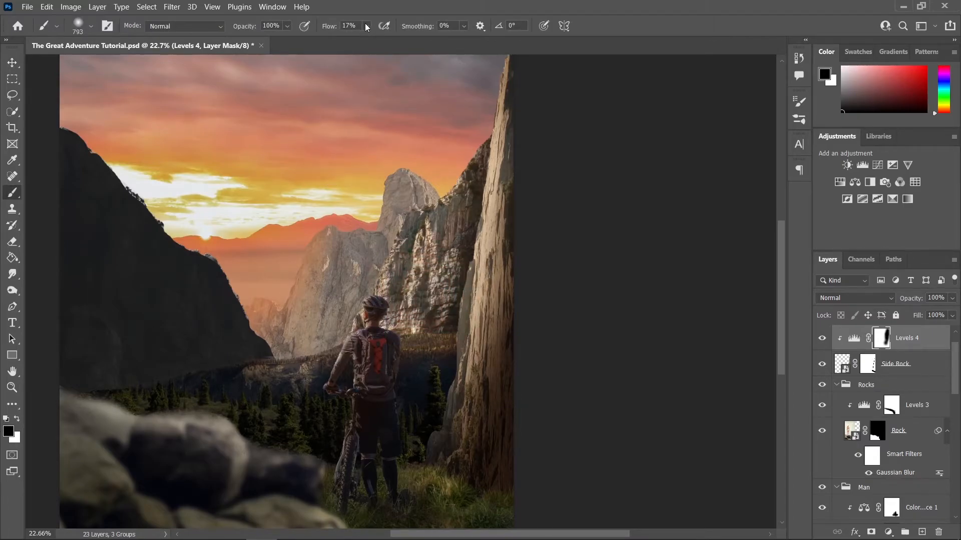
pyautogui.press('x')
pyautogui.click(368, 26)
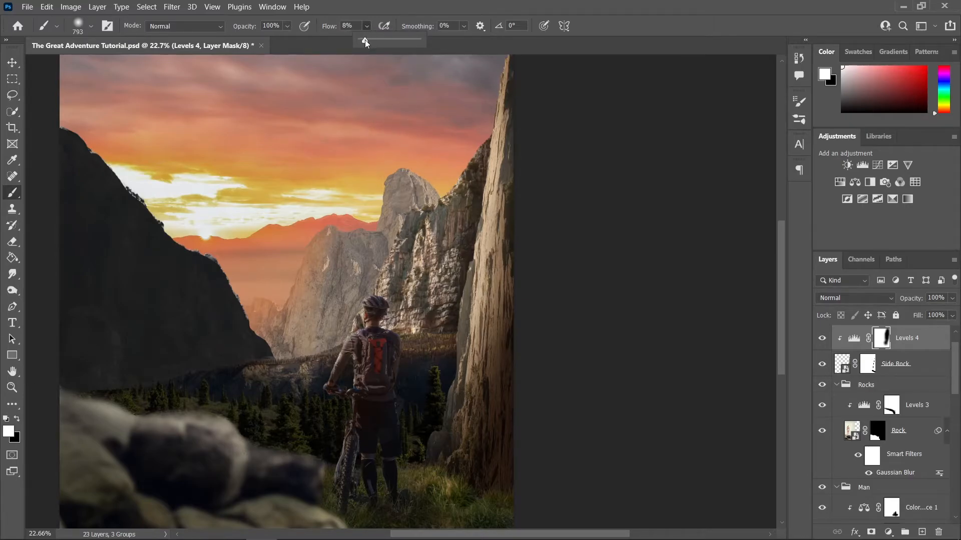
pyautogui.moveTo(459, 239); pyautogui.dragTo(525, 250)
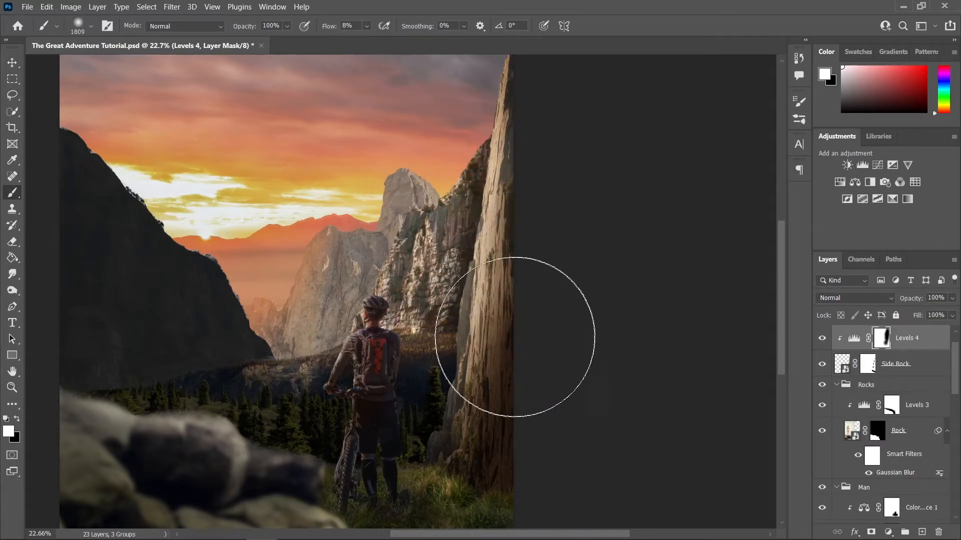
pyautogui.click(511, 340)
pyautogui.hotkey('ctrl', 'z')
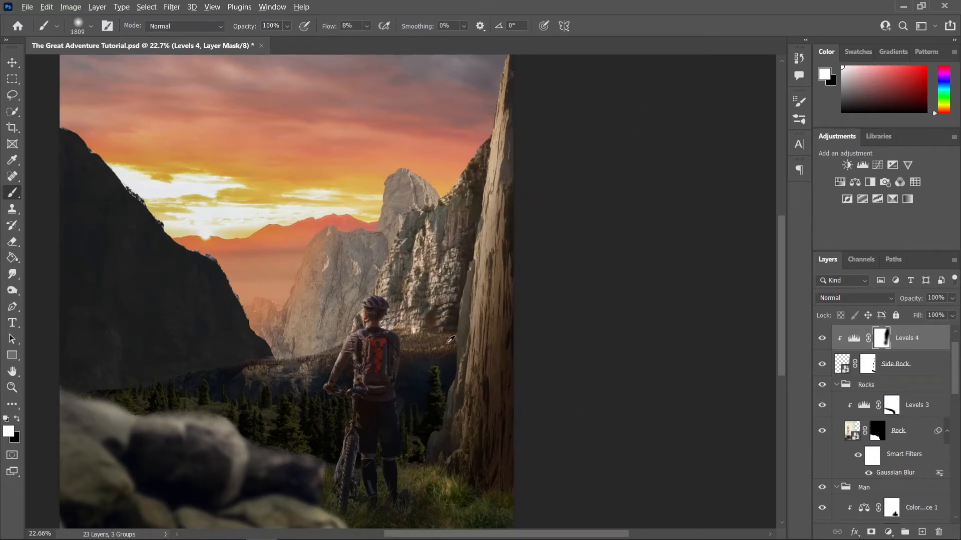
# Examine the whole composite at different magnifications for elements that still mismatch the sunset lighting
pyautogui.scroll(-2, 473, 341)
pyautogui.scroll(-1, 480, 339)
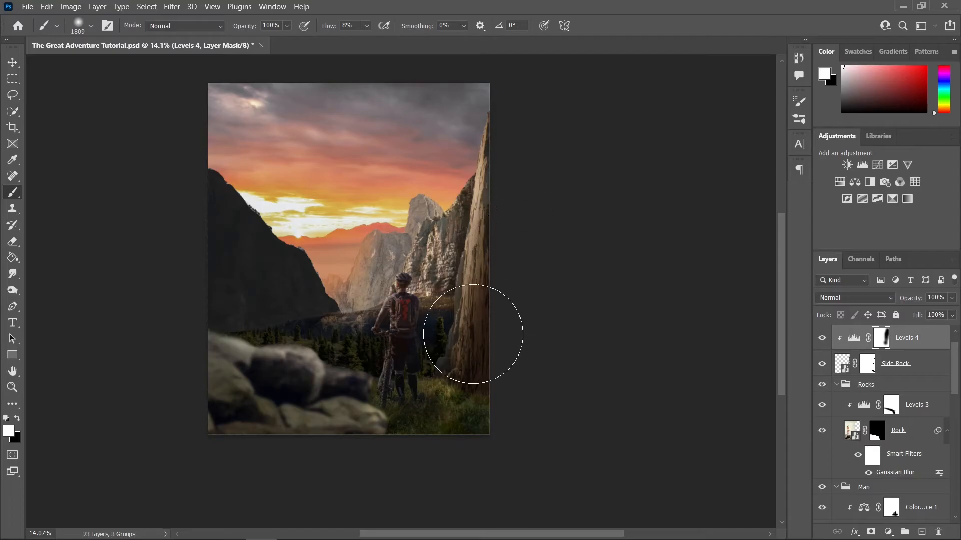
pyautogui.scroll(-1, 441, 318)
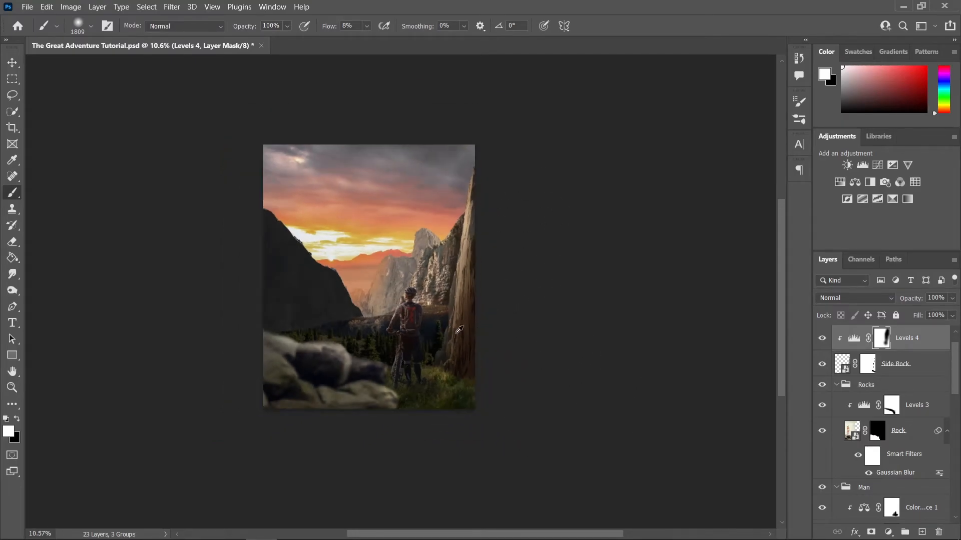
pyautogui.scroll(2, 503, 337)
pyautogui.scroll(-1, 503, 337)
pyautogui.scroll(3, 439, 309)
pyautogui.press('v')
pyautogui.scroll(-5, 416, 332)
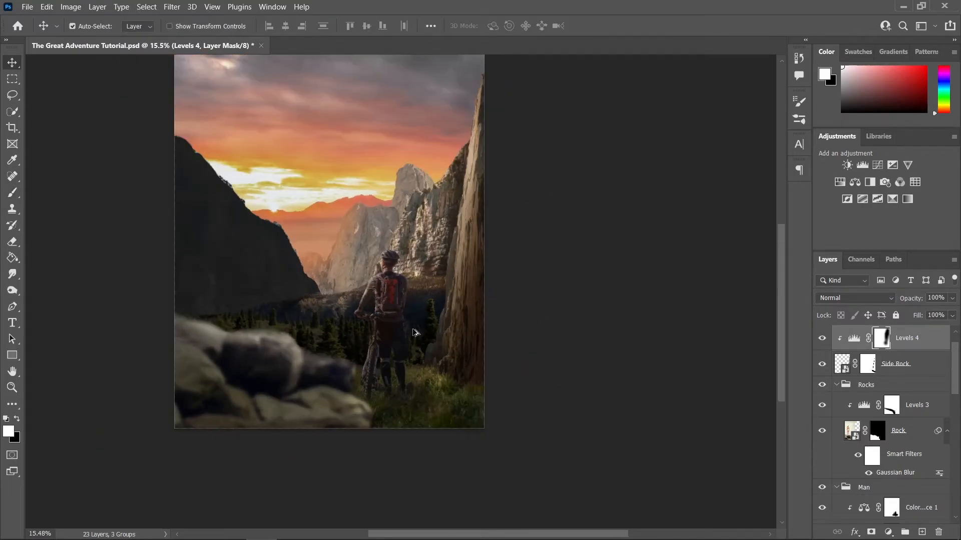
pyautogui.scroll(2, 388, 311)
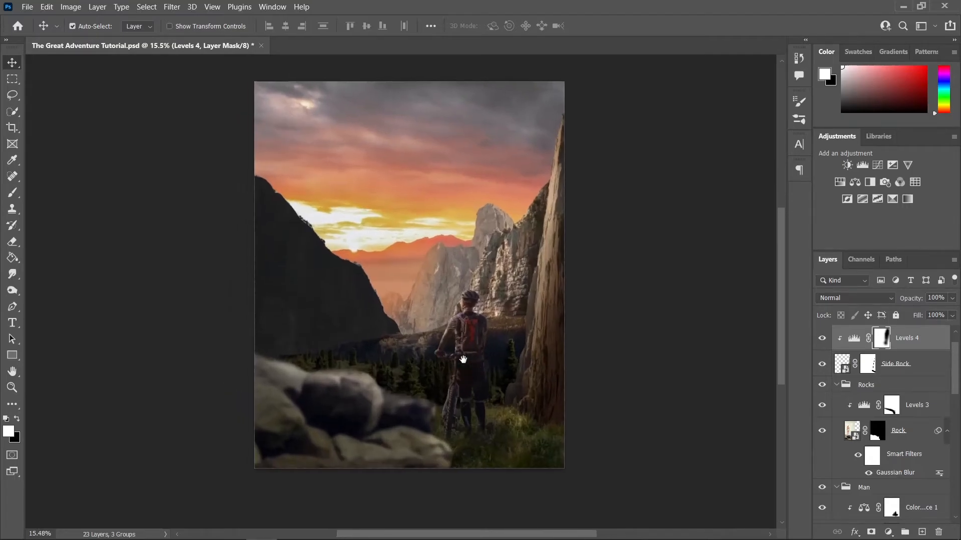
# Add a clipped Color Balance adjustment above the rocks' Levels 3, with midtones at Yellow–Blue -12 and shifted slightly toward red
pyautogui.click(371, 429)
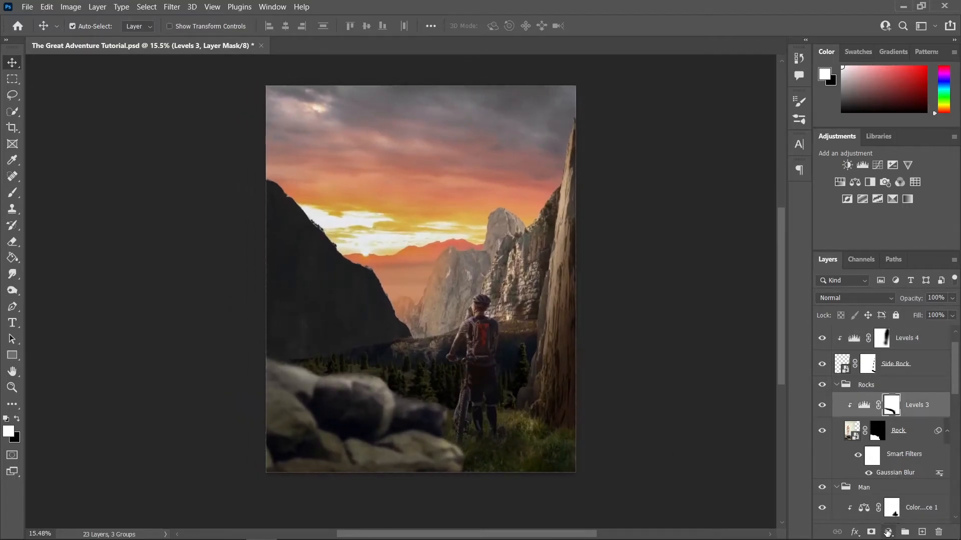
pyautogui.click(887, 532)
pyautogui.click(893, 425)
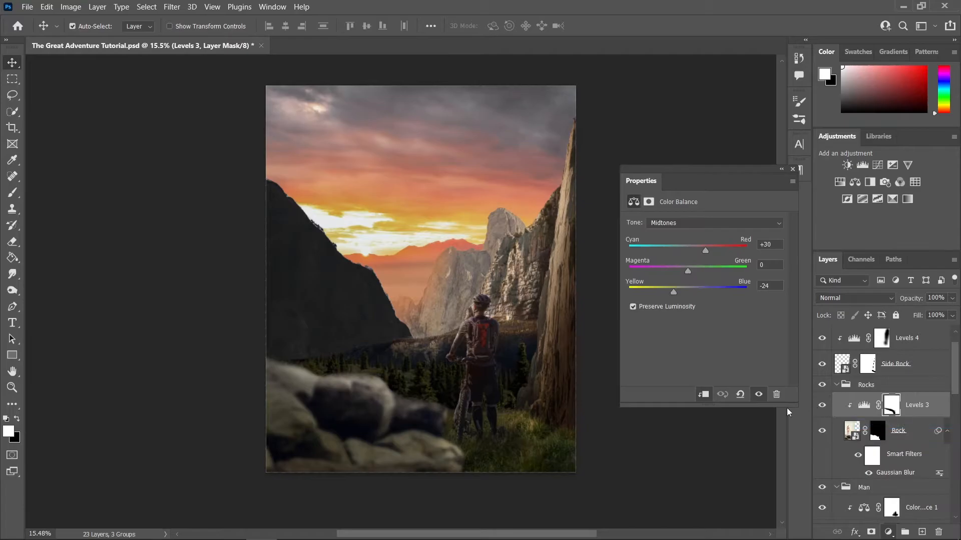
pyautogui.moveTo(683, 294); pyautogui.dragTo(681, 293)
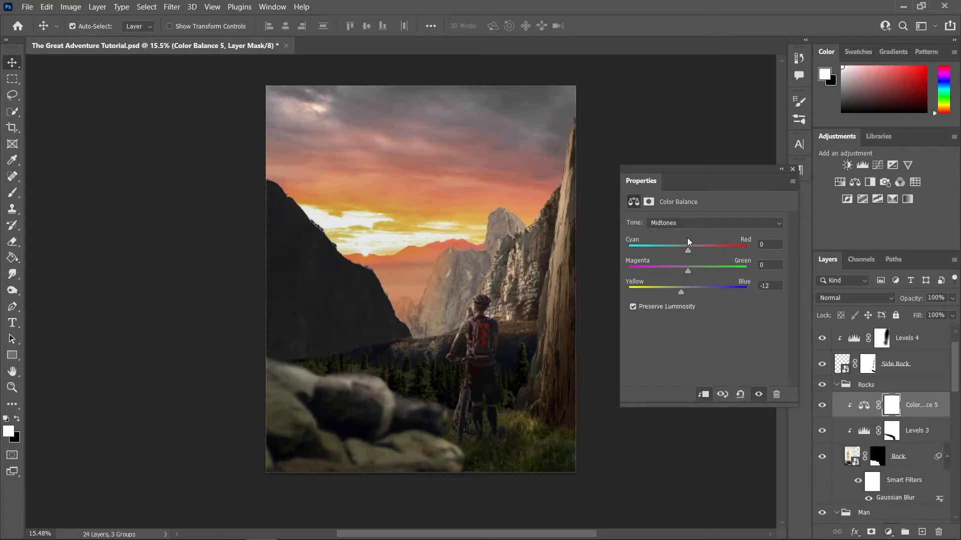
pyautogui.moveTo(688, 249); pyautogui.dragTo(693, 252)
pyautogui.moveTo(699, 249); pyautogui.dragTo(695, 249)
pyautogui.scroll(-1, 449, 283)
pyautogui.scroll(4, 452, 285)
pyautogui.click(792, 170)
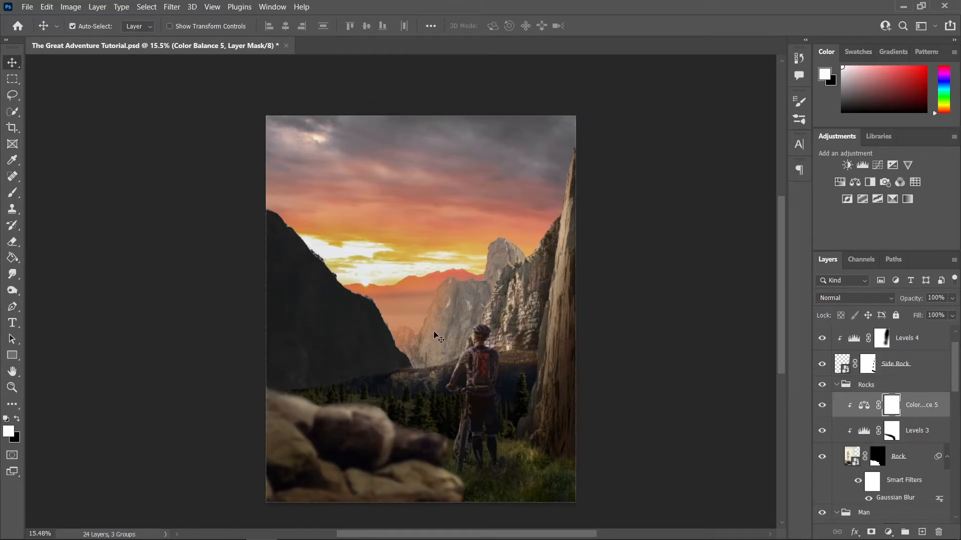
# Collapse the Ground group and add a blank layer directly above the hills' Color Balance 3
pyautogui.scroll(-1, 435, 336)
pyautogui.scroll(4, 446, 369)
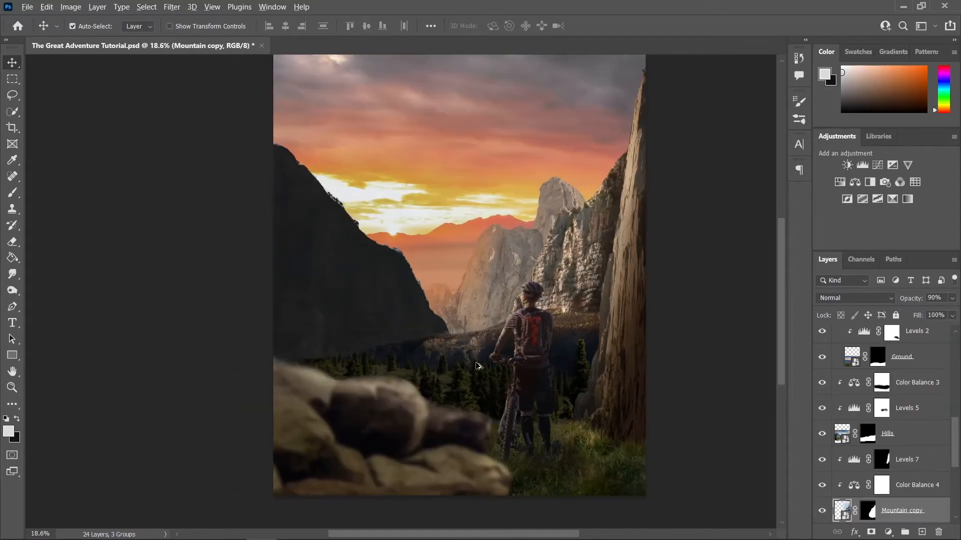
pyautogui.scroll(1, 477, 366)
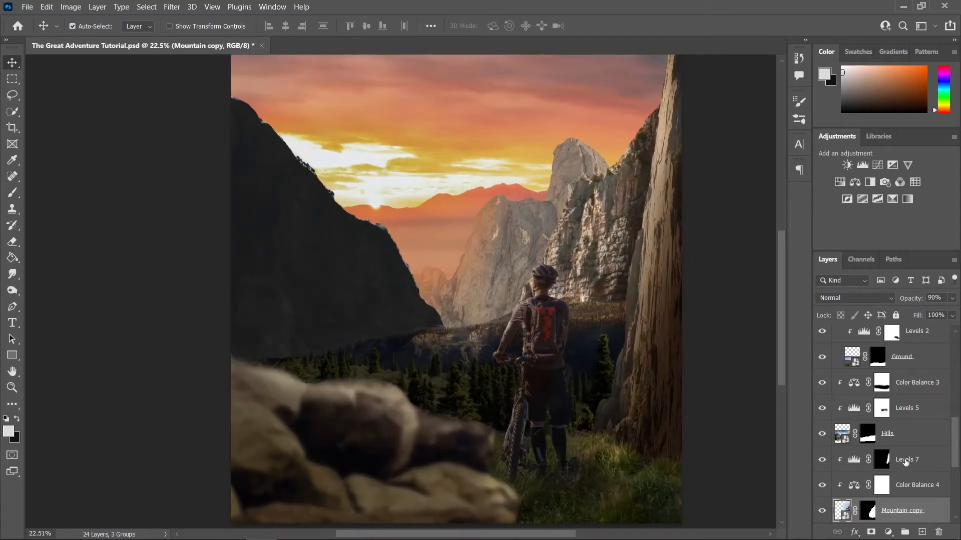
pyautogui.scroll(-2, 492, 359)
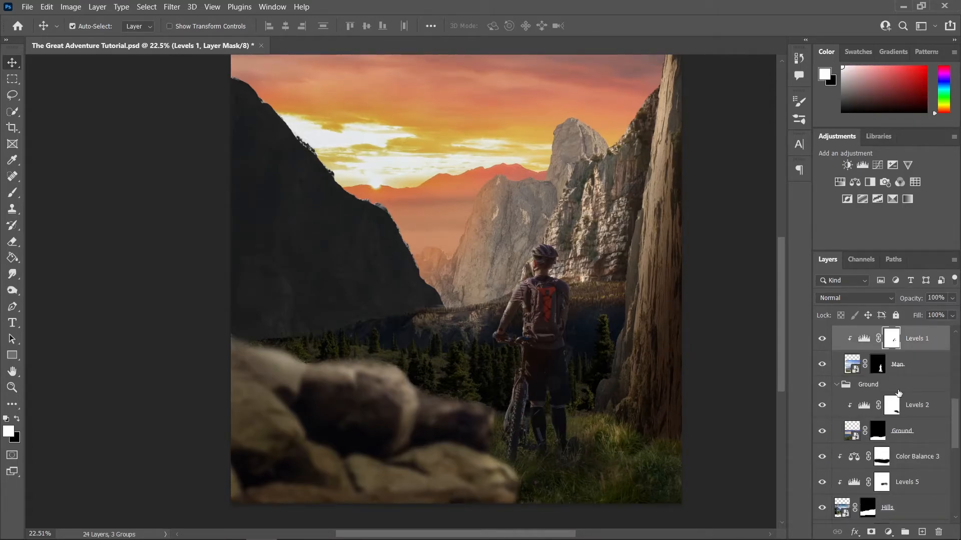
pyautogui.click(891, 386)
pyautogui.click(837, 385)
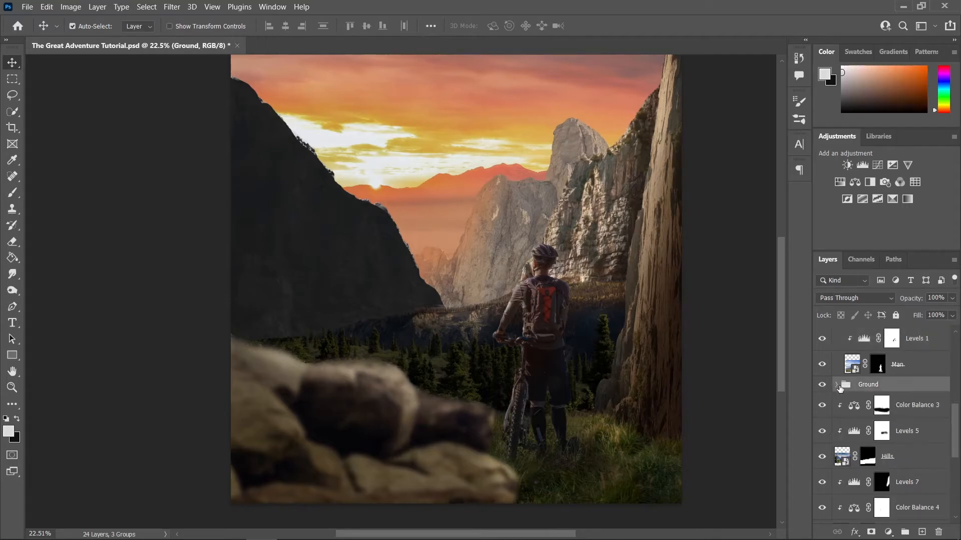
pyautogui.click(902, 407)
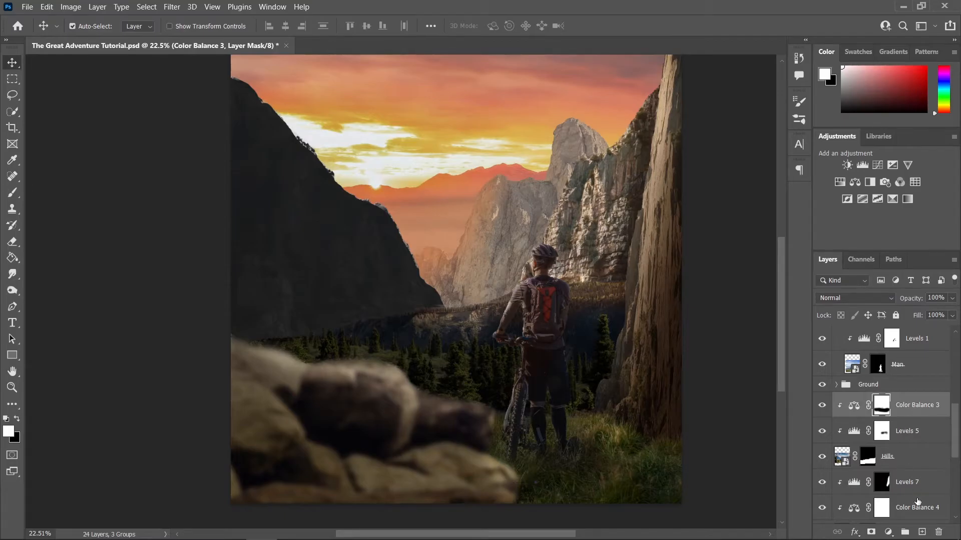
pyautogui.click(921, 531)
pyautogui.press('b')
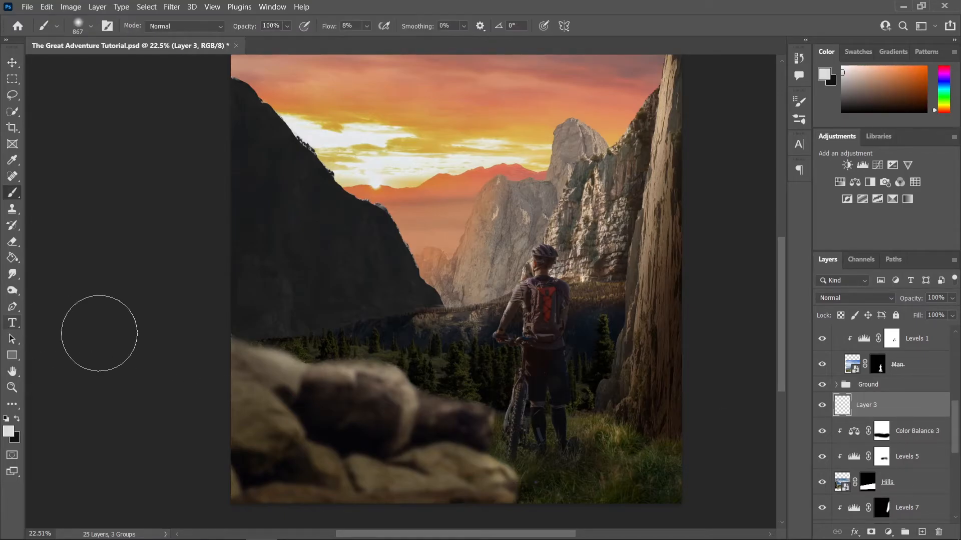
# Paint light grey #dfdfdf fog around the man's legs and behind the foreground rocks with a large soft brush at 8% flow
pyautogui.scroll(1, 556, 357)
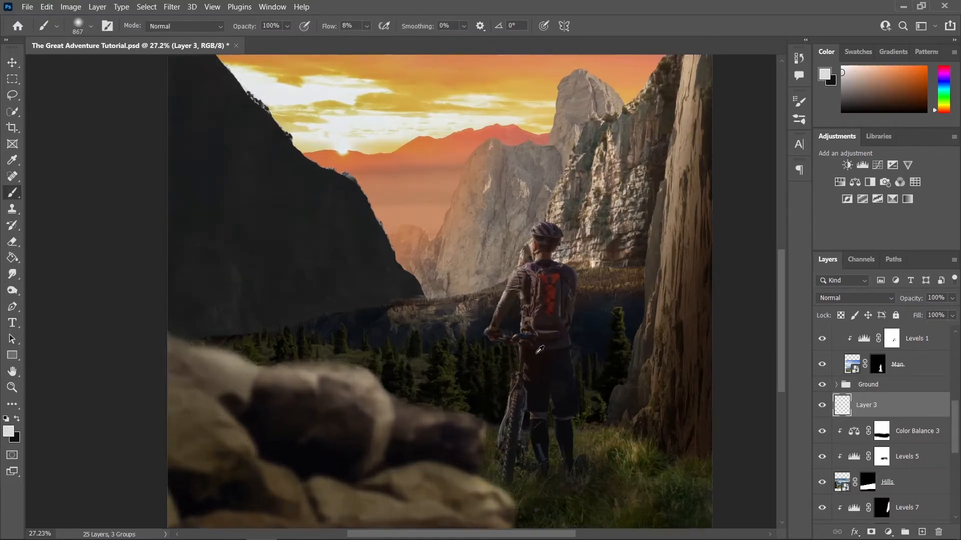
pyautogui.click(9, 431)
pyautogui.moveTo(579, 289); pyautogui.dragTo(577, 285)
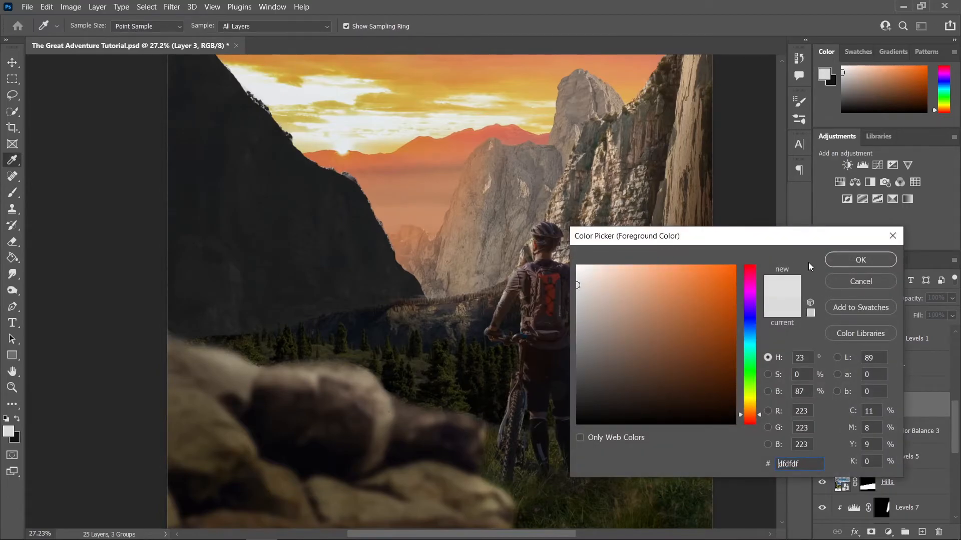
pyautogui.click(860, 260)
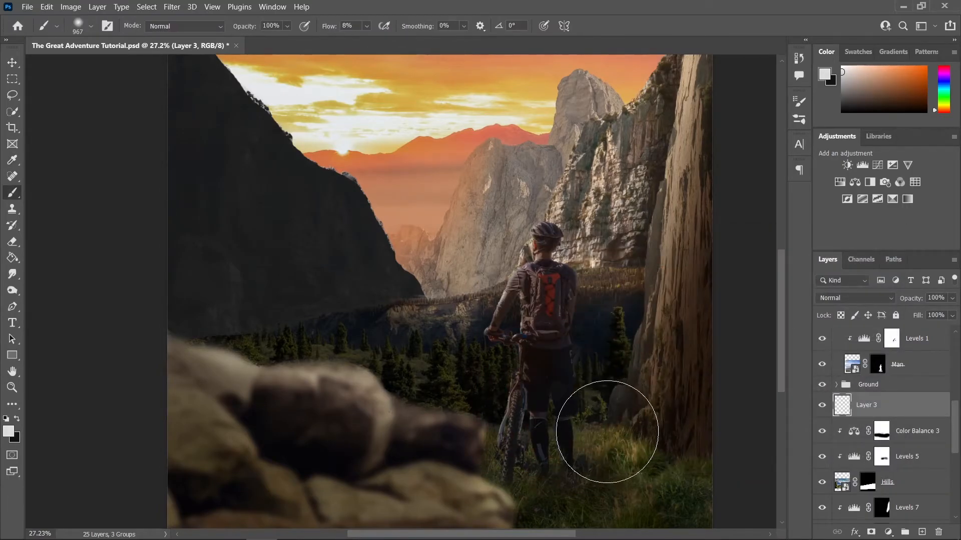
pyautogui.keyDown('alt'); pyautogui.rightClick(550, 443); pyautogui.keyUp('alt')
pyautogui.moveTo(625, 433)
pyautogui.mouseDown()
pyautogui.moveTo(397, 461)
pyautogui.moveTo(390, 448)
pyautogui.mouseUp()
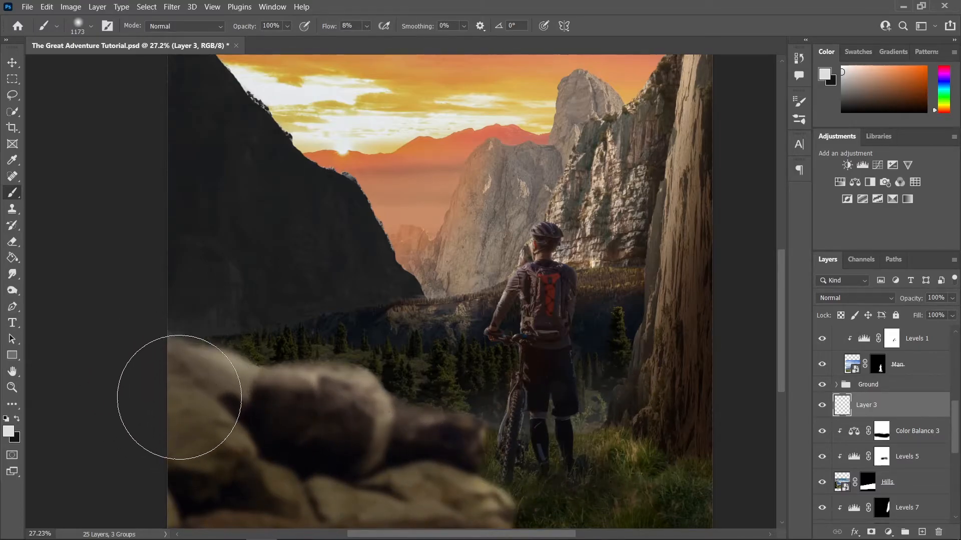
pyautogui.moveTo(172, 373); pyautogui.dragTo(160, 343)
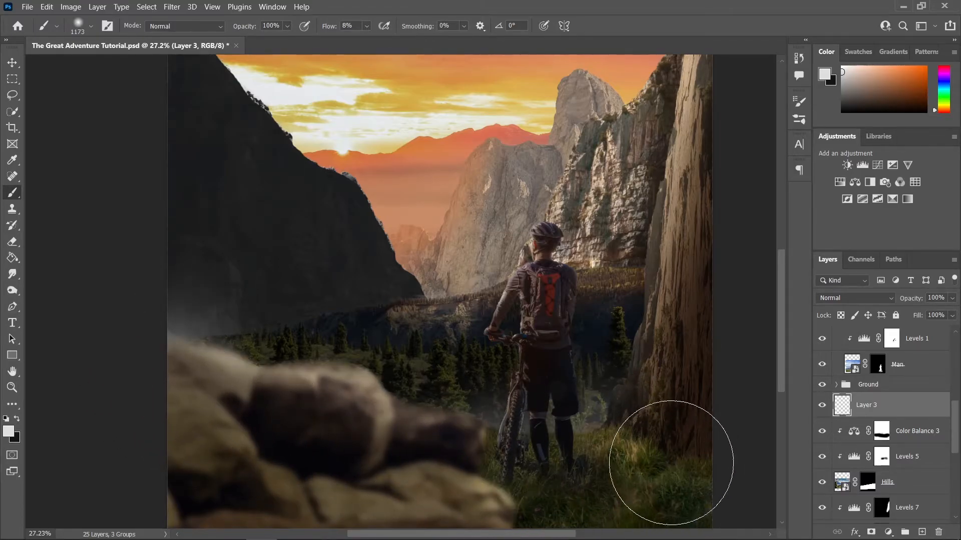
pyautogui.scroll(-3, 343, 429)
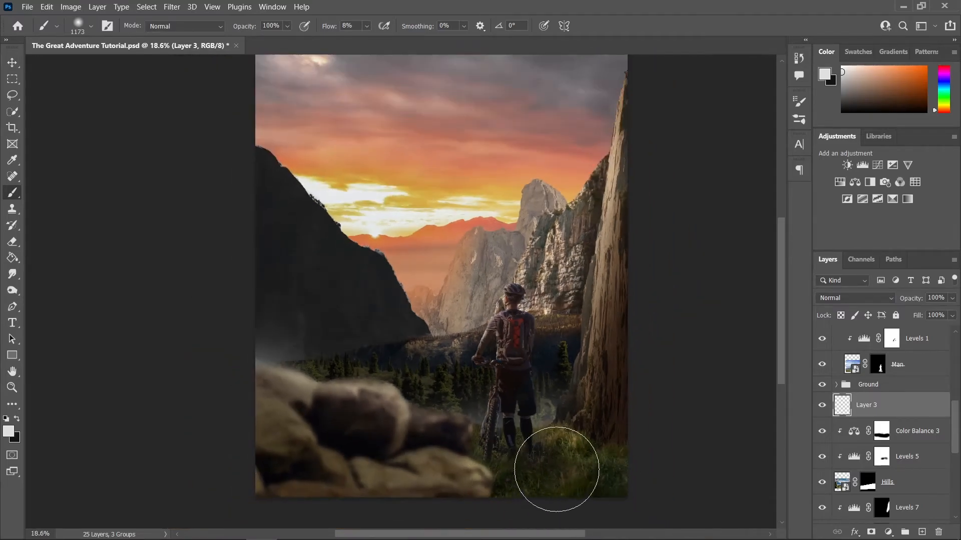
pyautogui.scroll(1, 540, 453)
pyautogui.scroll(2, 507, 449)
pyautogui.keyDown('alt'); pyautogui.rightClick(506, 446); pyautogui.keyUp('alt')
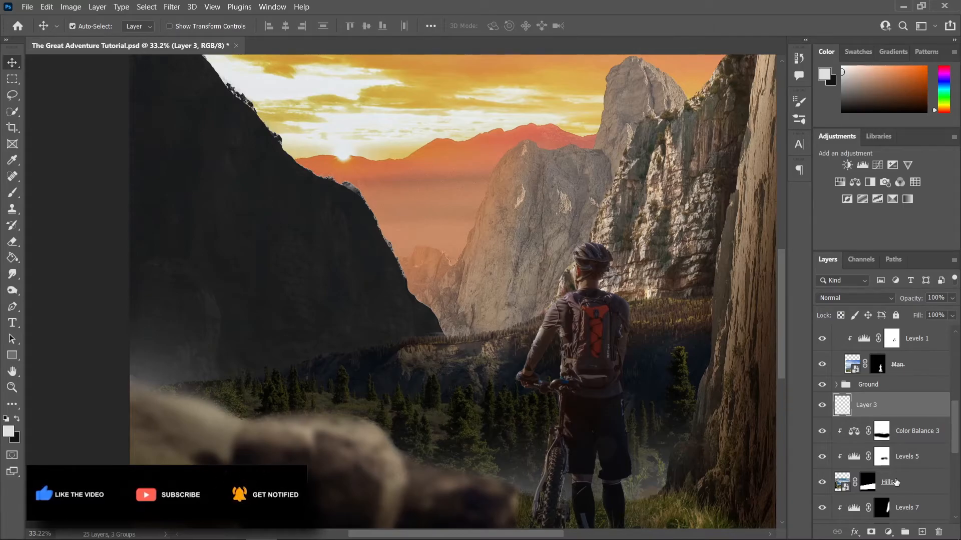
# Add a blank layer above Levels 7, beneath Hills, and paint fog along the mountain bases with a soft 819 px brush at 8% flow
pyautogui.scroll(-2, 907, 463)
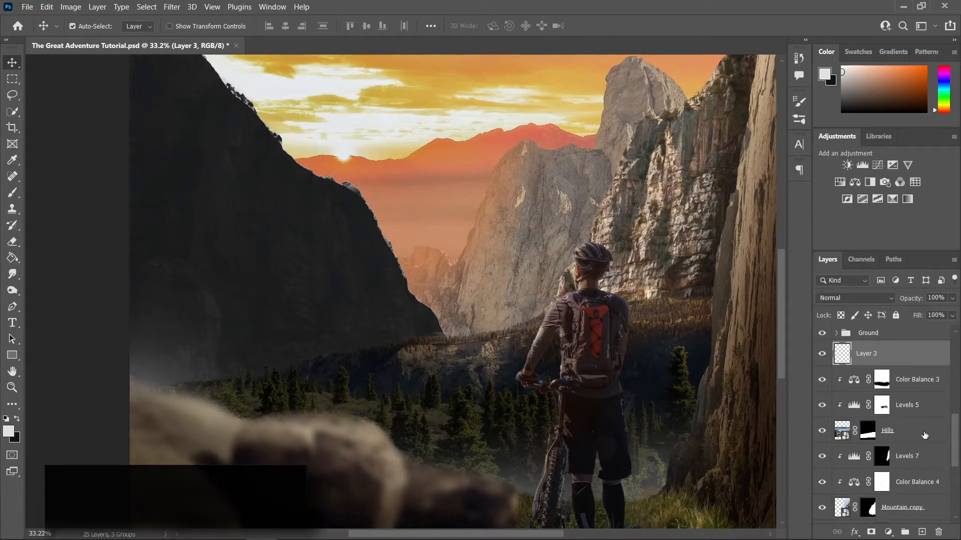
pyautogui.click(908, 456)
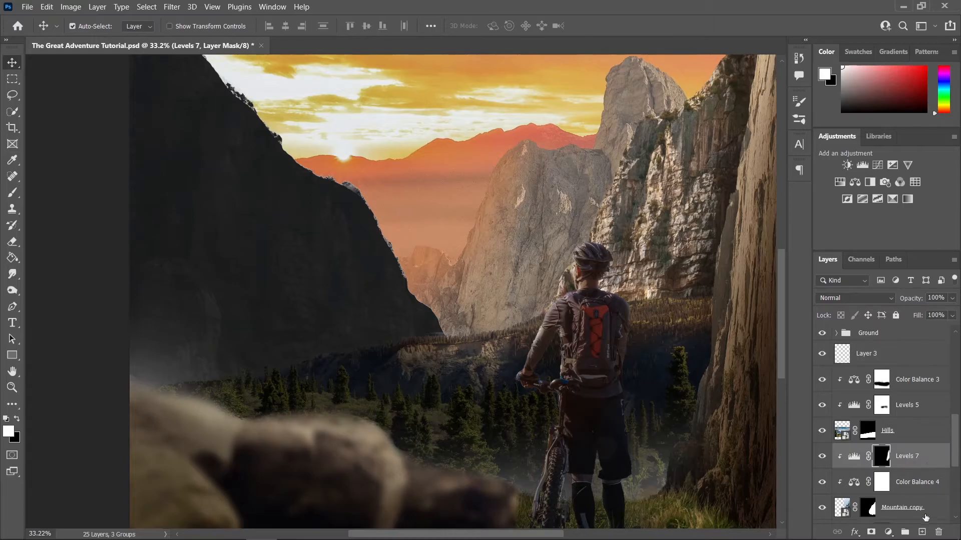
pyautogui.click(922, 532)
pyautogui.press('b')
pyautogui.scroll(1, 367, 366)
pyautogui.keyDown('alt'); pyautogui.moveTo(367, 365); pyautogui.dragTo(346, 365); pyautogui.keyUp('alt')
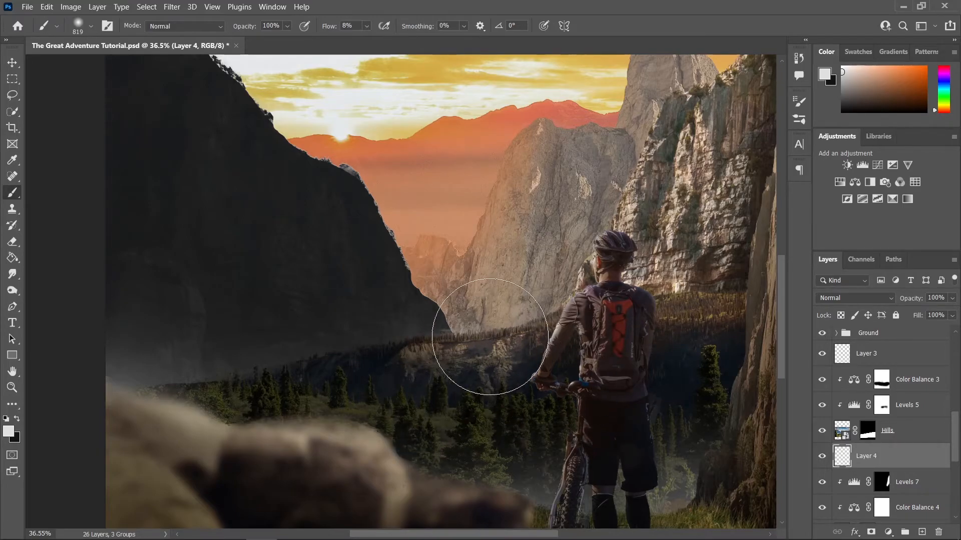
pyautogui.click(452, 323)
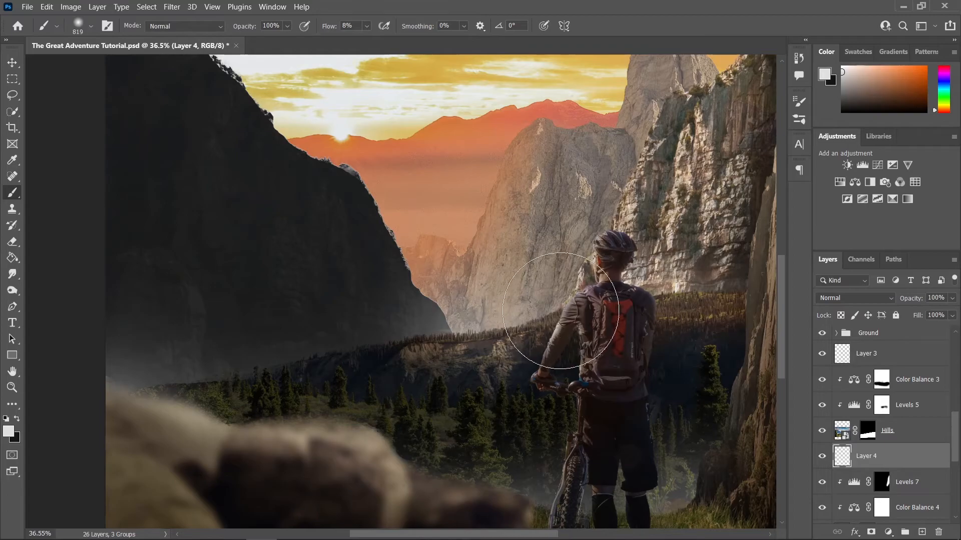
pyautogui.scroll(-3, 584, 350)
pyautogui.scroll(-2, 585, 356)
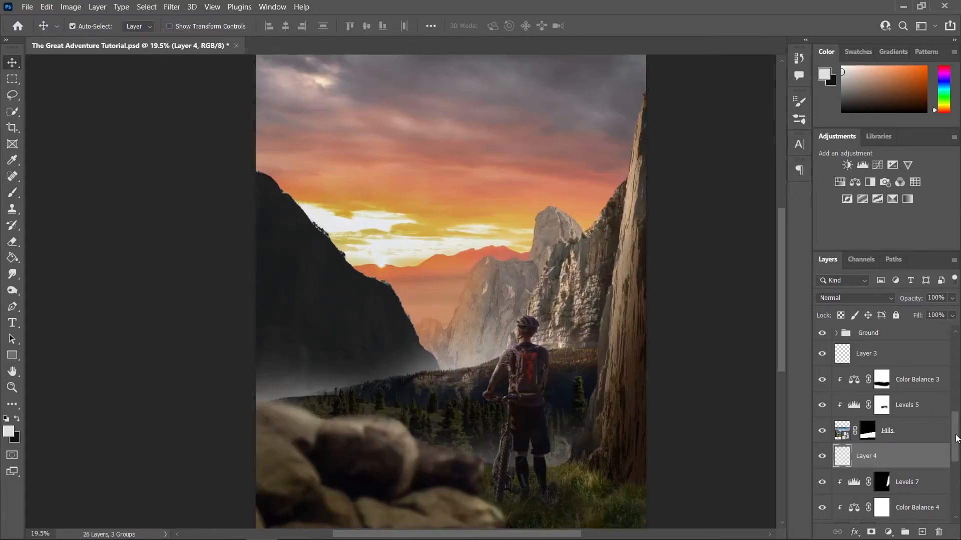
# Place the birds-4806876_960_720 image above Color Balance 2, then enlarge and position the flock across the sunset sky
pyautogui.moveTo(955, 434); pyautogui.dragTo(950, 345)
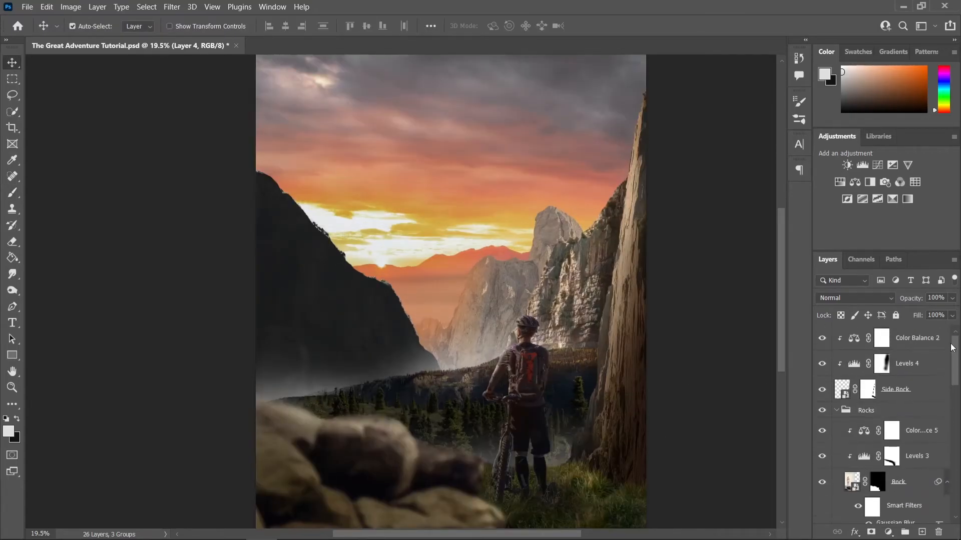
pyautogui.click(907, 336)
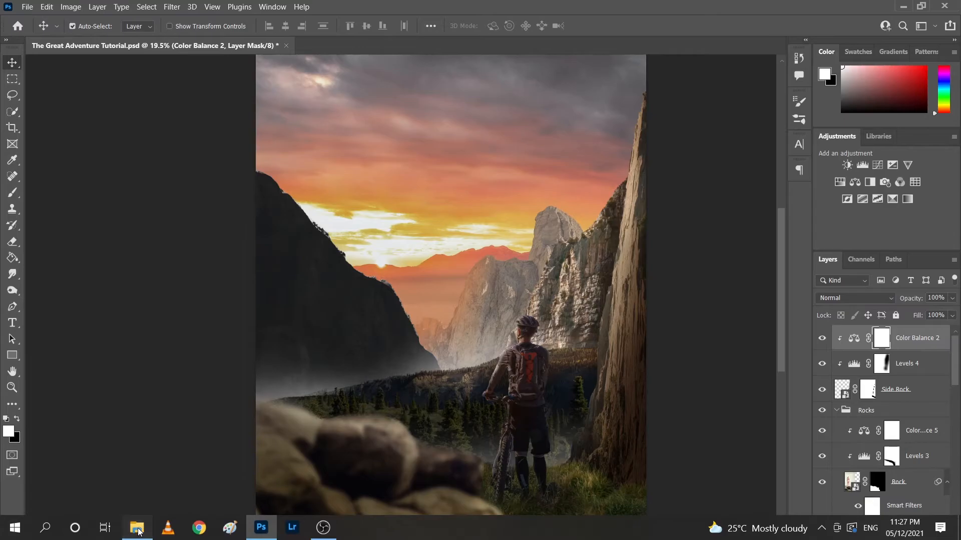
pyautogui.click(137, 528)
pyautogui.moveTo(752, 193); pyautogui.dragTo(386, 176)
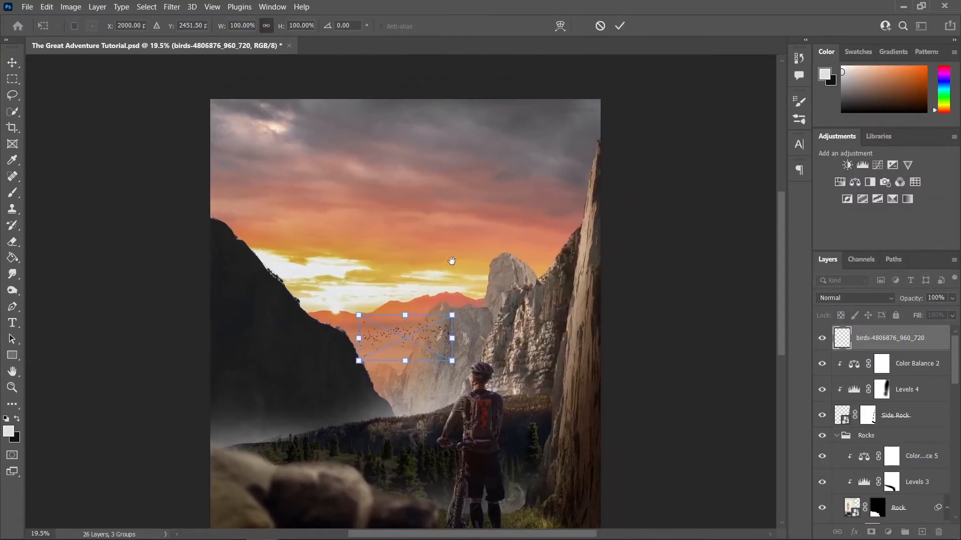
pyautogui.moveTo(403, 317); pyautogui.dragTo(454, 205)
pyautogui.click(12, 62)
pyautogui.scroll(-4, 467, 284)
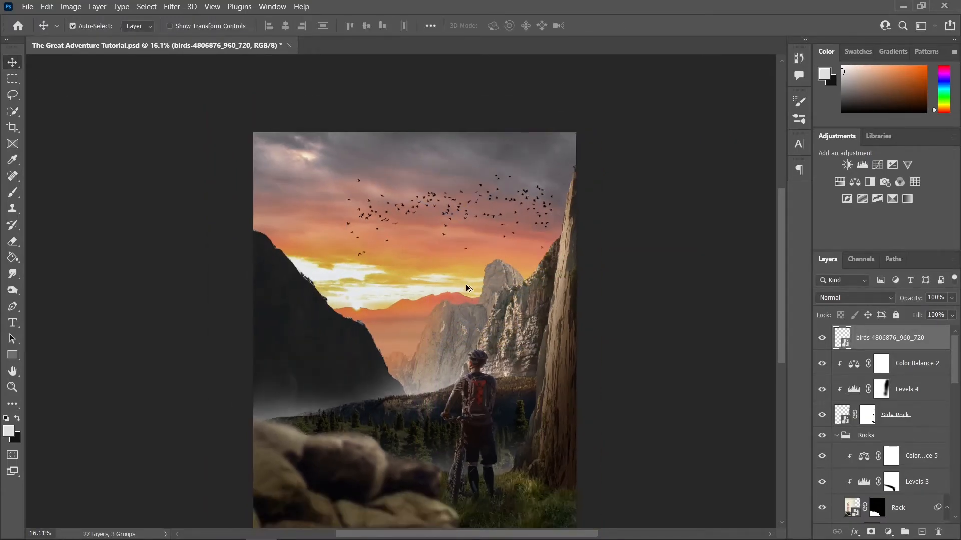
# Brighten the dark mountain by adjusting its clipped Levels 6 layer
pyautogui.scroll(3, 476, 295)
pyautogui.click(270, 236)
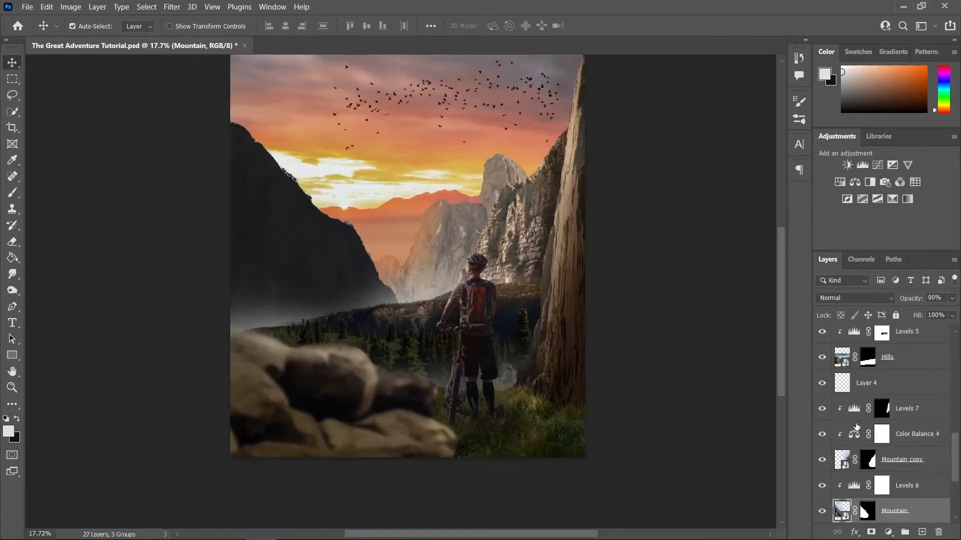
pyautogui.scroll(-1, 869, 463)
pyautogui.doubleClick(854, 460)
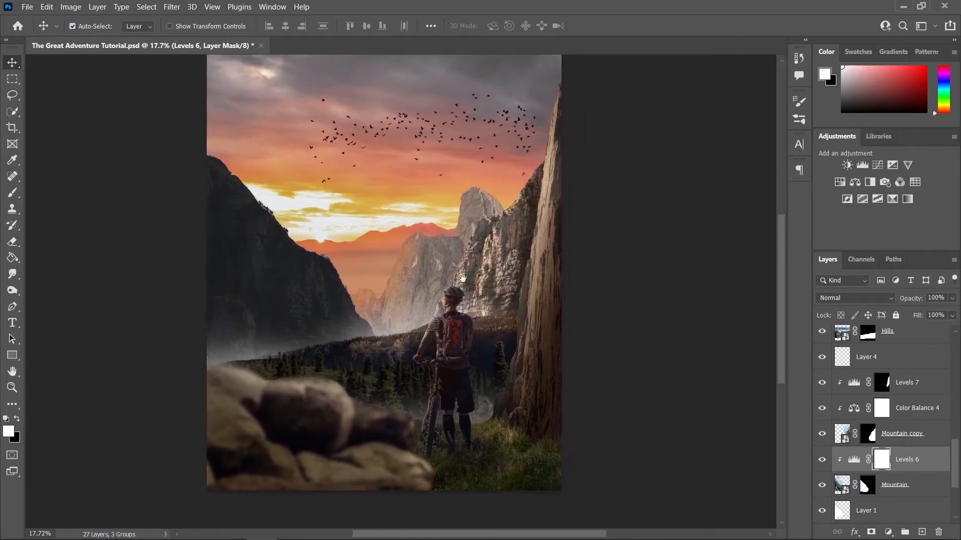
# Add a clipped Color Balance adjustment to Back Mountain with midtones at Cyan–Red +26 and Yellow–Blue -17
pyautogui.scroll(3, 465, 258)
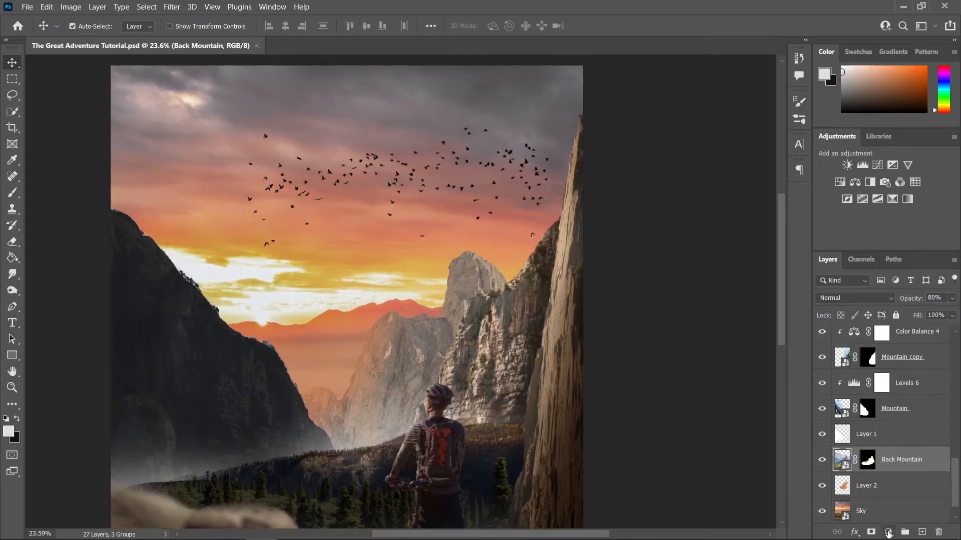
pyautogui.click(888, 533)
pyautogui.click(909, 421)
pyautogui.click(703, 394)
pyautogui.moveTo(686, 291); pyautogui.dragTo(682, 291)
pyautogui.moveTo(690, 247); pyautogui.dragTo(704, 252)
pyautogui.moveTo(476, 316); pyautogui.dragTo(498, 315)
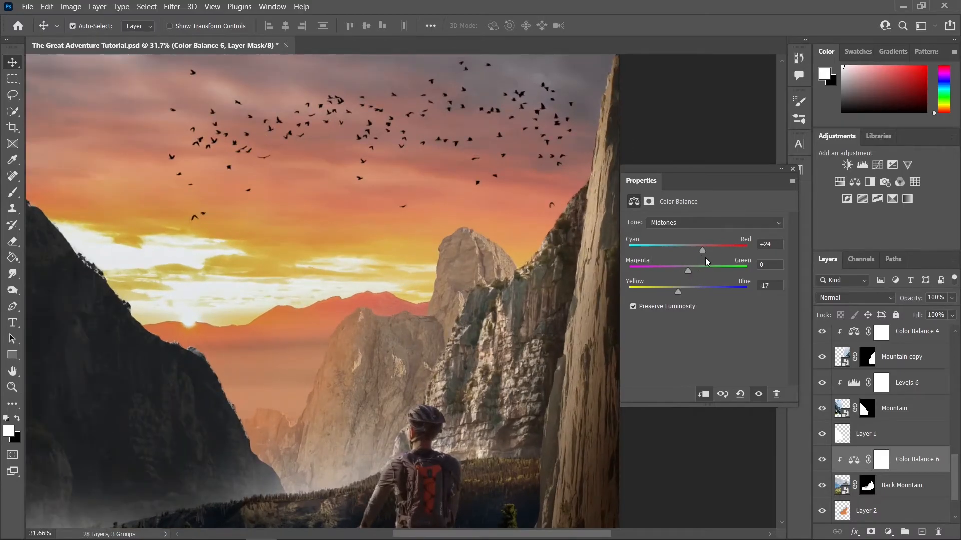
pyautogui.scroll(-4, 458, 322)
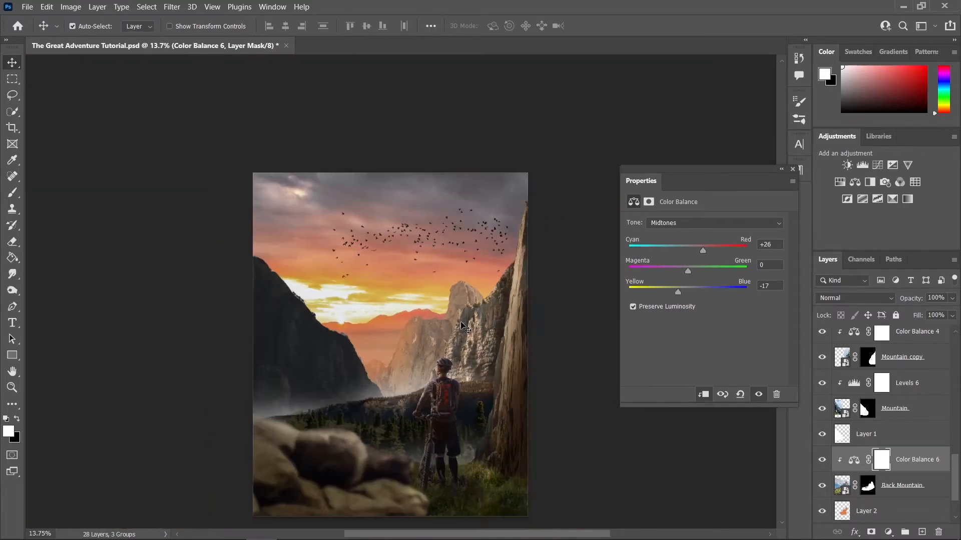
pyautogui.click(793, 169)
# Lower the Back Mountain layer's opacity to 73% and deselect all layers
pyautogui.scroll(5, 449, 288)
pyautogui.scroll(-2, 450, 288)
pyautogui.click(488, 322)
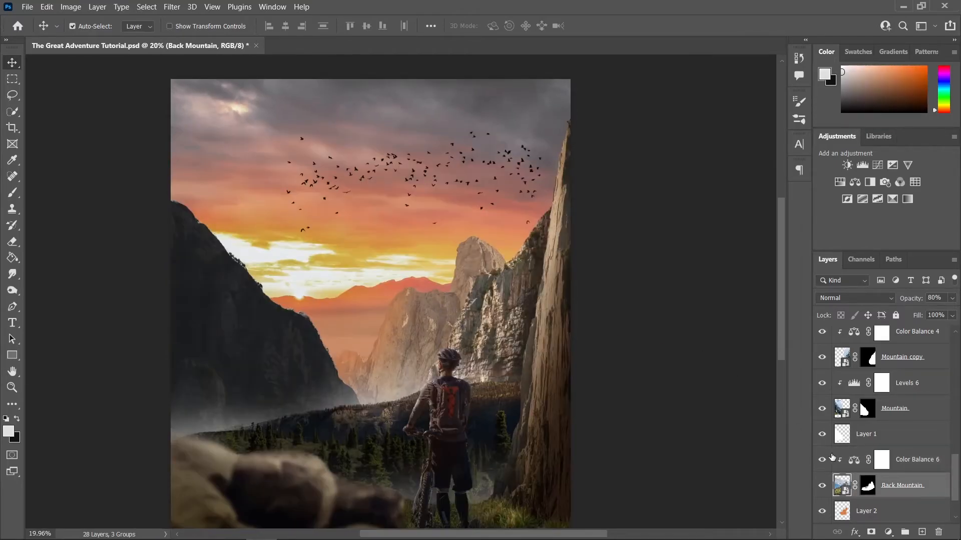
pyautogui.click(950, 299)
pyautogui.scroll(-2, 510, 305)
pyautogui.scroll(1, 460, 300)
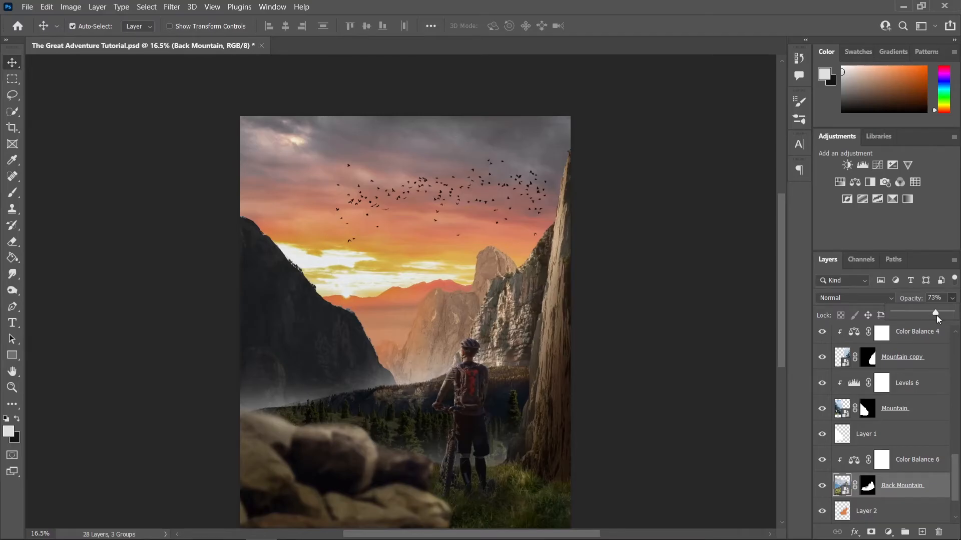
pyautogui.click(687, 321)
pyautogui.click(664, 340)
pyautogui.scroll(-1, 663, 340)
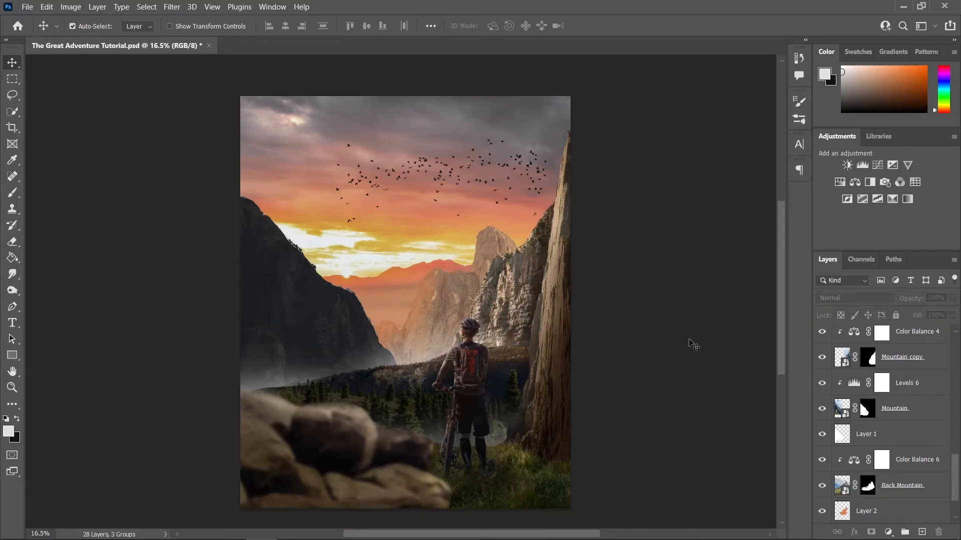
pyautogui.press('space')
pyautogui.moveTo(642, 334); pyautogui.dragTo(661, 362)
pyautogui.scroll(-1, 661, 363)
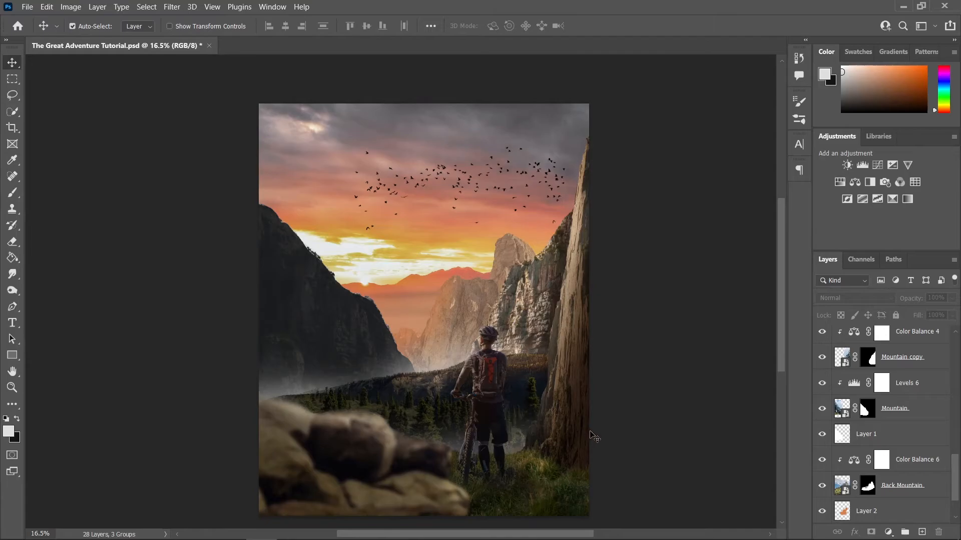
pyautogui.scroll(2, 596, 437)
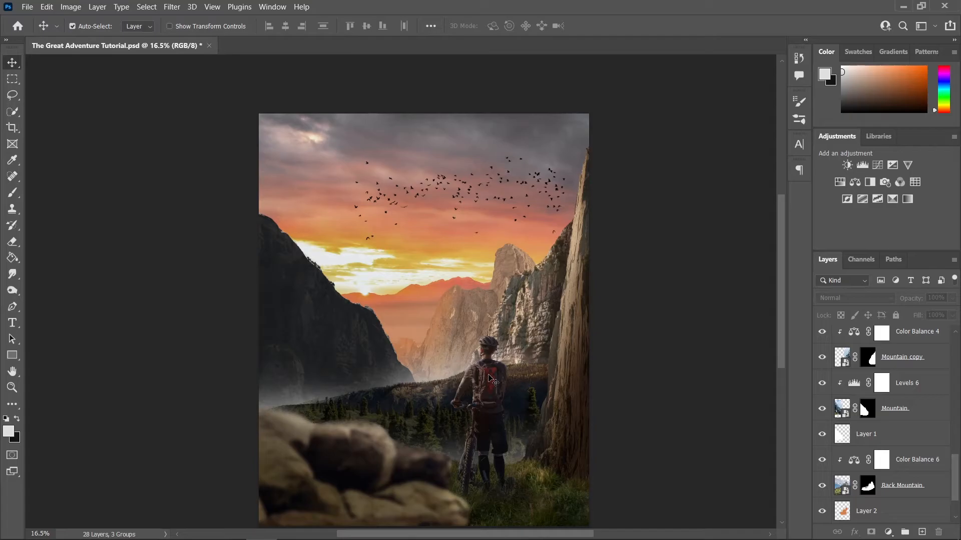
pyautogui.scroll(-1, 513, 393)
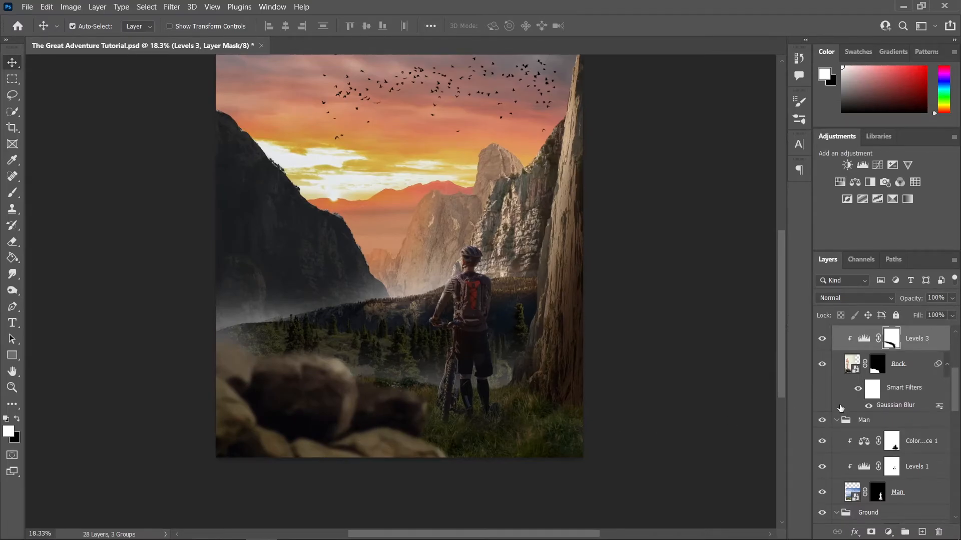
# Scale the Rocks group to about 113.73% and reposition it so the blurred rocks fill more of the foreground
pyautogui.scroll(3, 864, 408)
pyautogui.scroll(1, 864, 408)
pyautogui.click(873, 395)
pyautogui.scroll(-2, 538, 395)
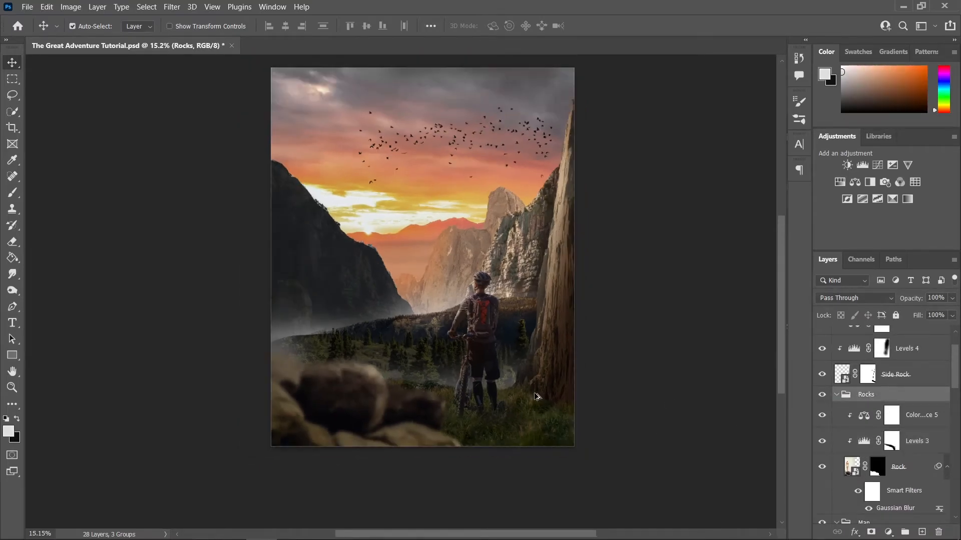
pyautogui.scroll(-1, 539, 396)
pyautogui.hotkey('ctrl', 't')
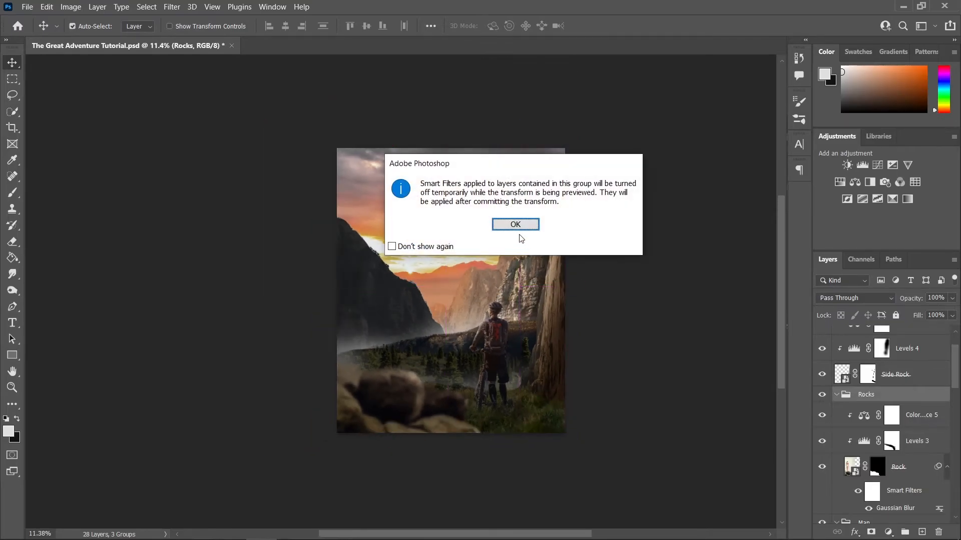
pyautogui.click(515, 225)
pyautogui.moveTo(520, 286); pyautogui.dragTo(553, 280)
pyautogui.moveTo(483, 334); pyautogui.dragTo(470, 314)
pyautogui.scroll(4, 489, 396)
pyautogui.moveTo(505, 396); pyautogui.dragTo(498, 378)
pyautogui.scroll(-3, 498, 378)
pyautogui.moveTo(575, 350); pyautogui.dragTo(560, 359)
pyautogui.click(16, 61)
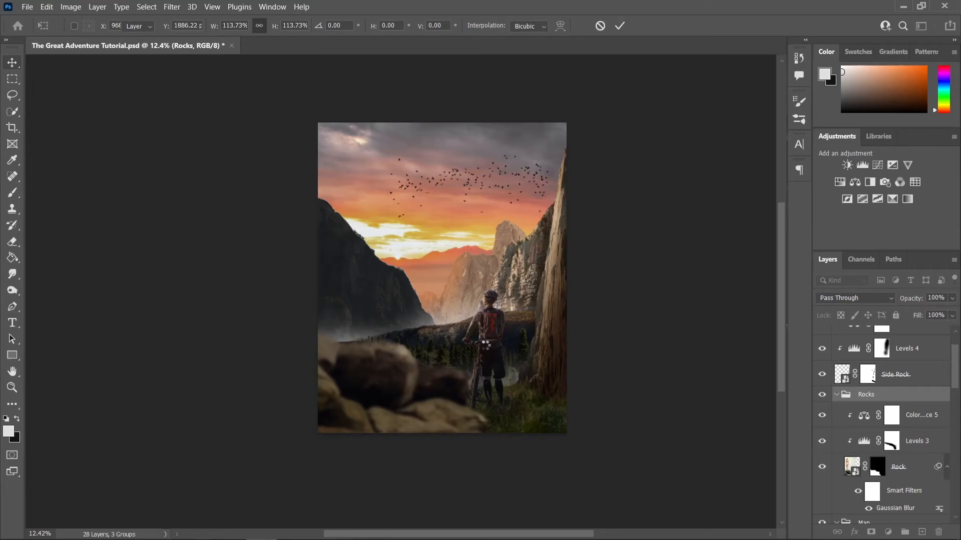
# Stamp all visible layers into a new layer above the birds layer and convert it to a smart object
pyautogui.scroll(2, 444, 270)
pyautogui.scroll(2, 956, 383)
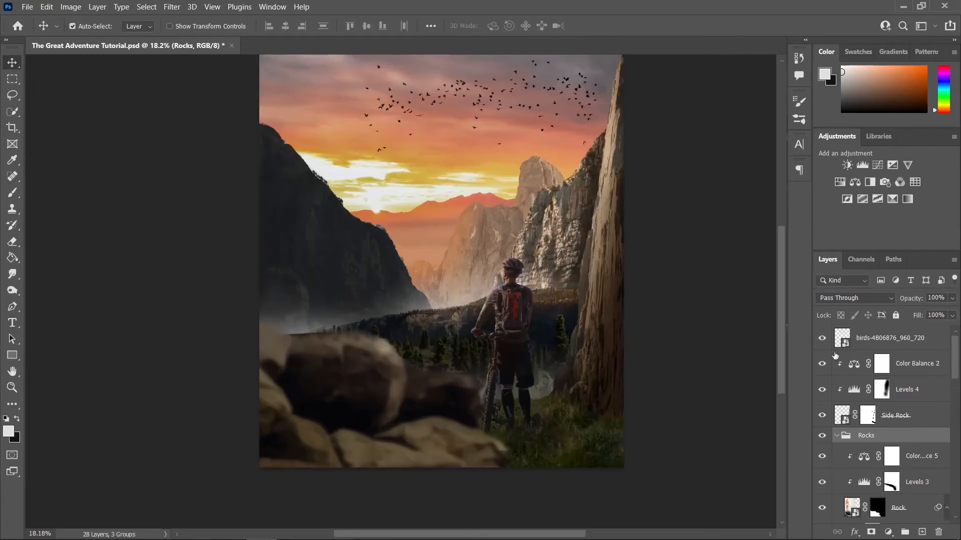
pyautogui.click(895, 338)
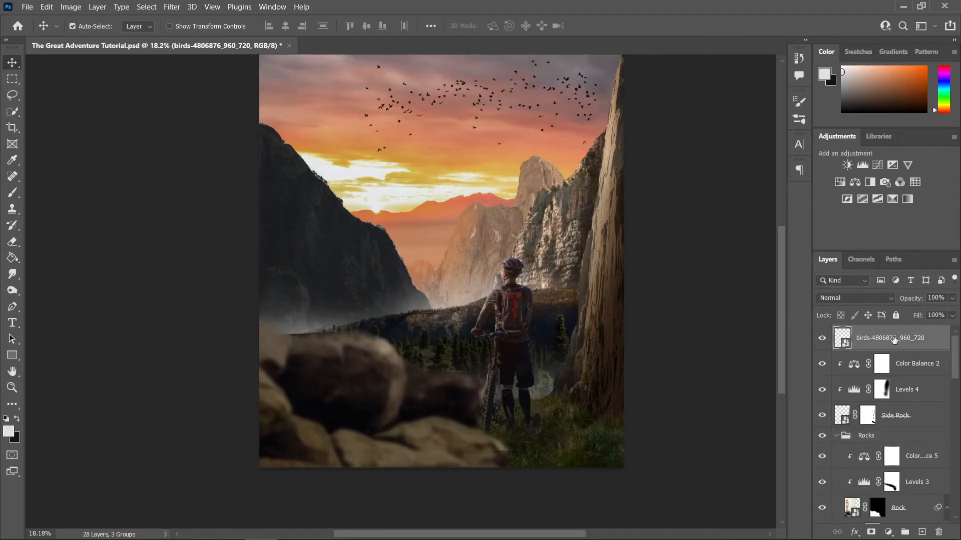
pyautogui.hotkey('ctrl', 'alt', 'shift', 'e')
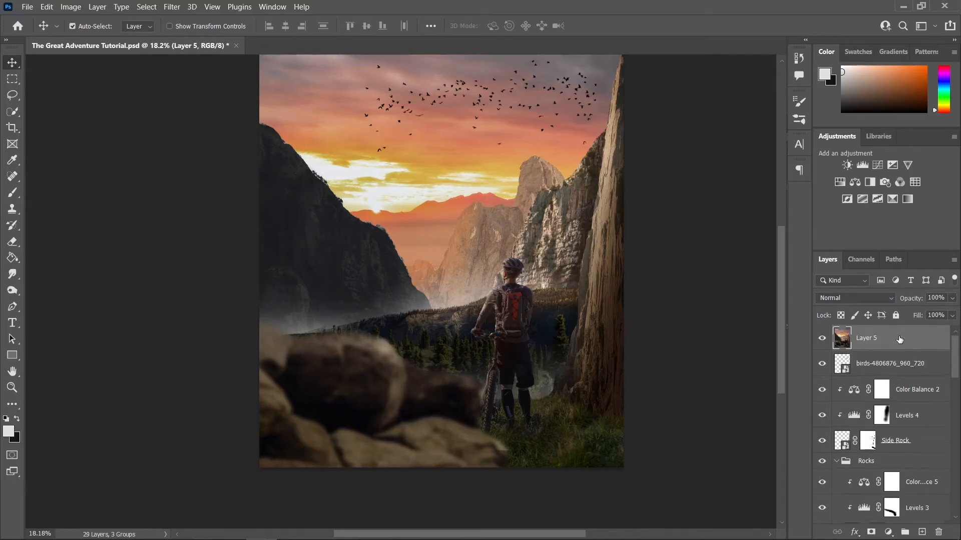
pyautogui.rightClick(897, 340)
pyautogui.click(805, 187)
pyautogui.scroll(2, 599, 334)
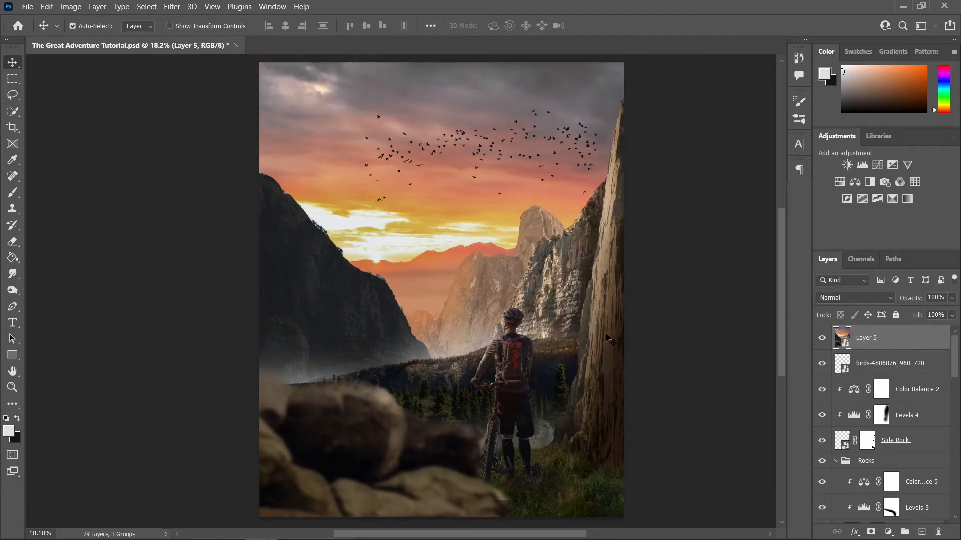
# Open the Camera Raw Filter on Layer 5 and set Texture to +18 and Clarity to +5
pyautogui.click(172, 6)
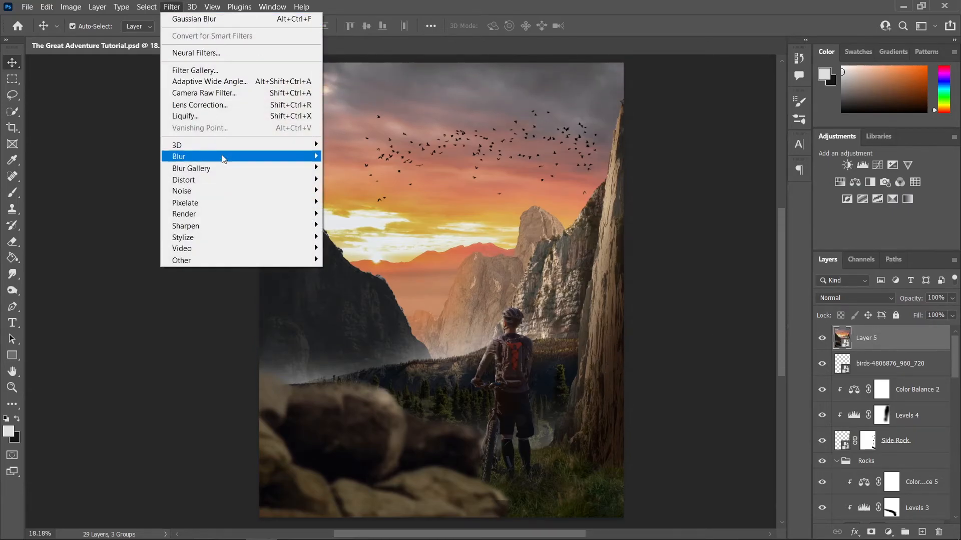
pyautogui.click(223, 92)
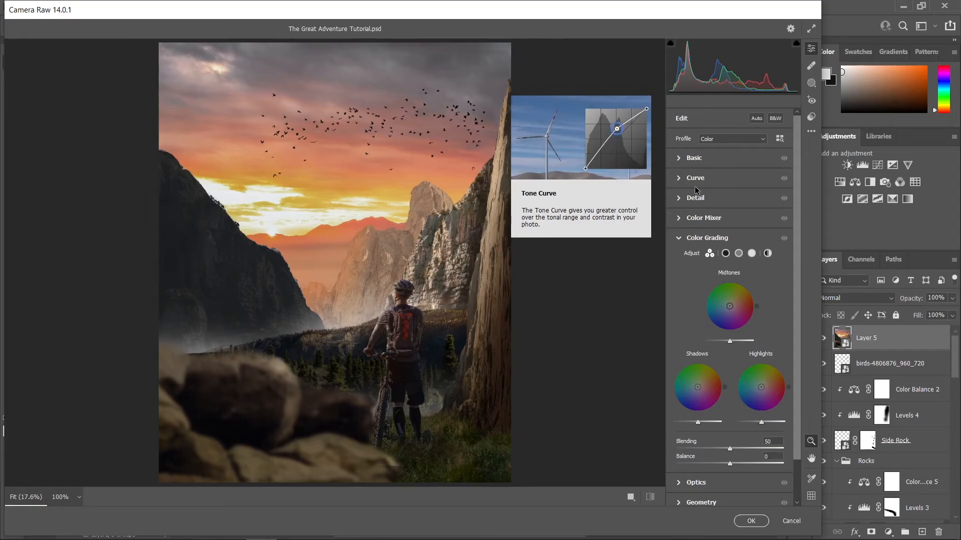
pyautogui.click(694, 159)
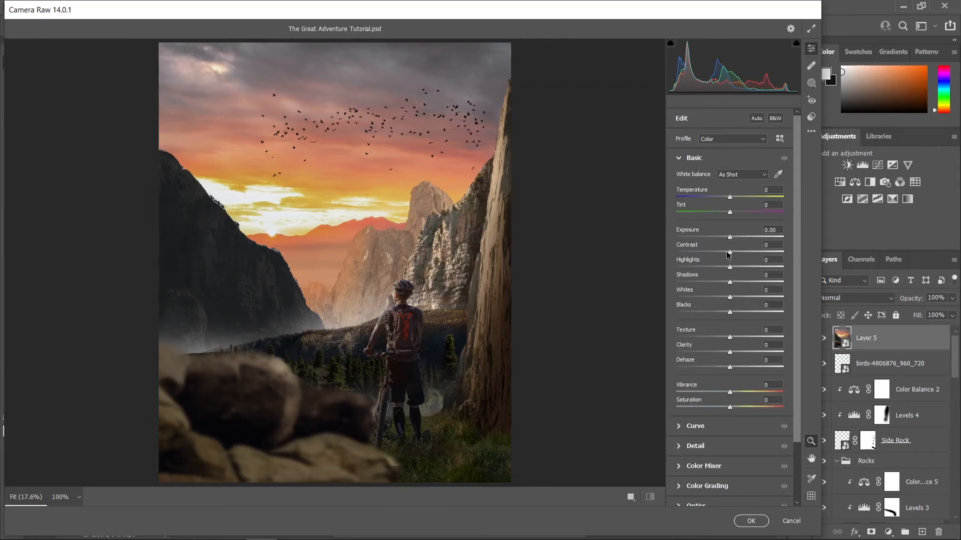
pyautogui.moveTo(730, 337); pyautogui.dragTo(734, 341)
pyautogui.moveTo(729, 352); pyautogui.dragTo(730, 355)
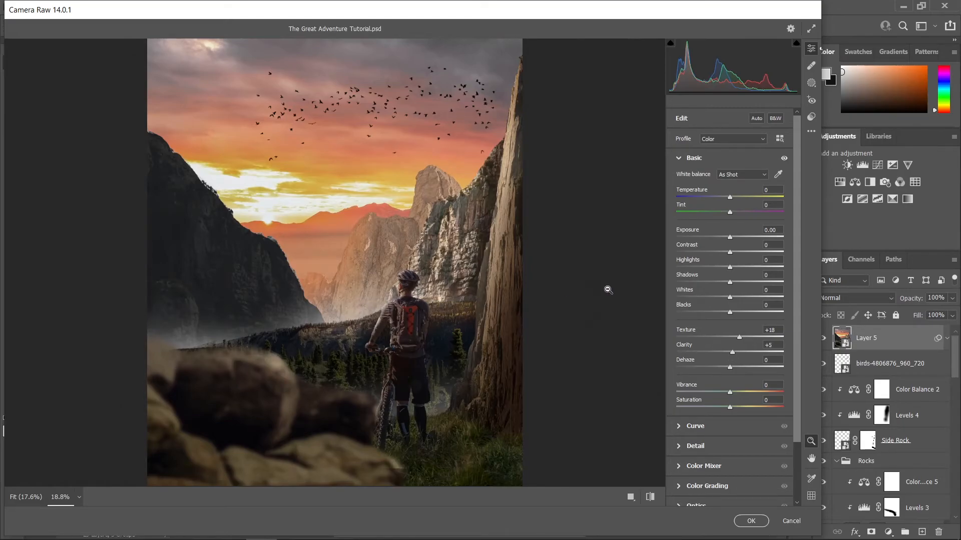
pyautogui.scroll(-2, 593, 290)
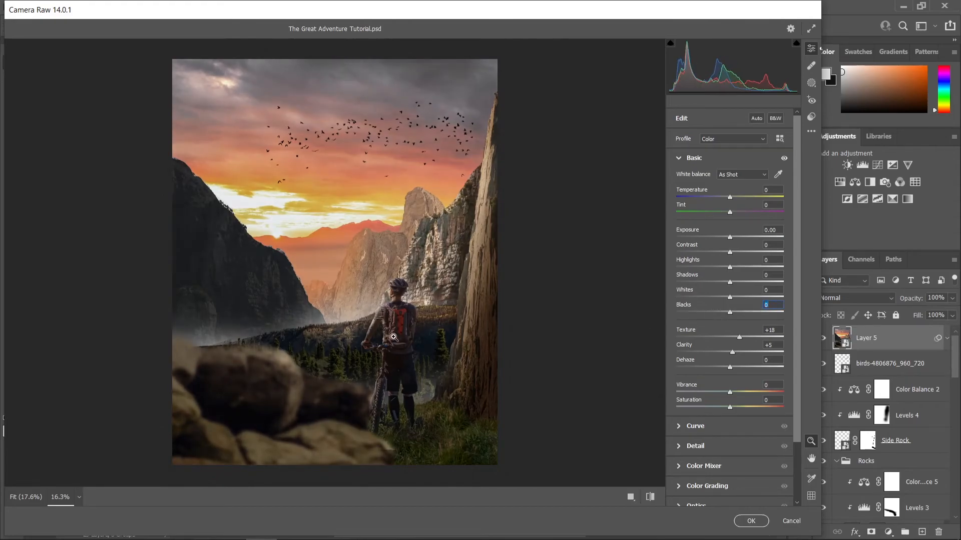
# Set Blacks to -25 and Whites to +40 in the Camera Raw basic adjustments
pyautogui.click(730, 314)
pyautogui.moveTo(730, 315); pyautogui.dragTo(741, 314)
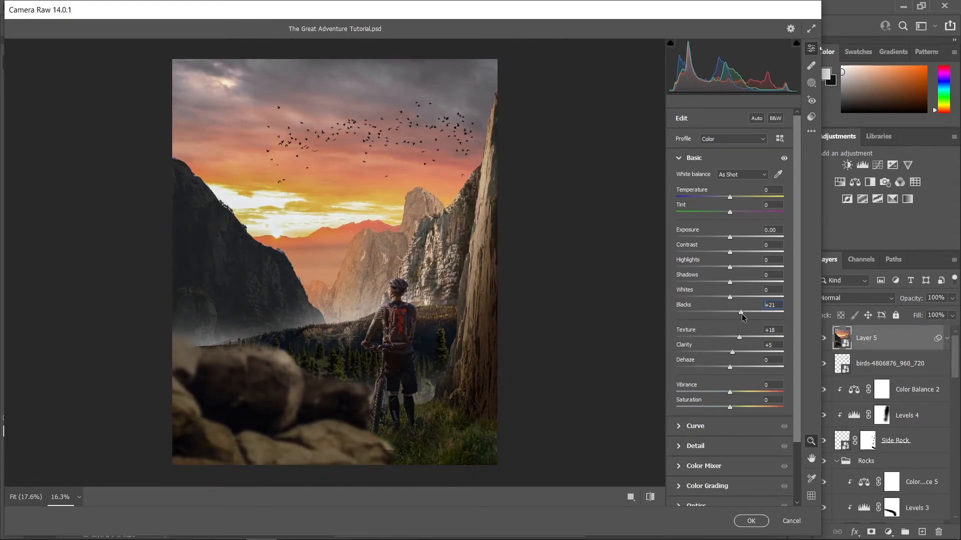
pyautogui.moveTo(742, 313); pyautogui.dragTo(716, 316)
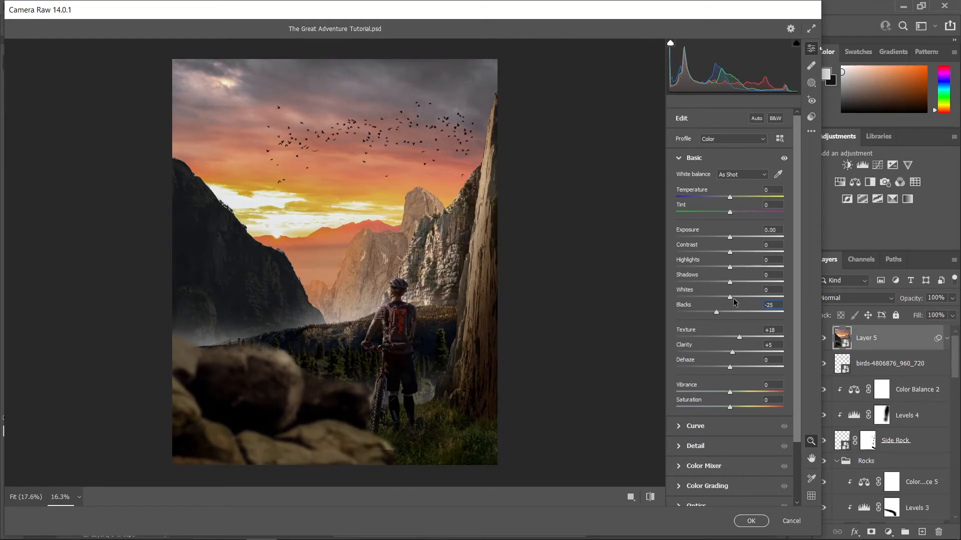
pyautogui.moveTo(738, 297)
pyautogui.mouseDown()
pyautogui.moveTo(764, 297)
pyautogui.moveTo(752, 296)
pyautogui.mouseUp()
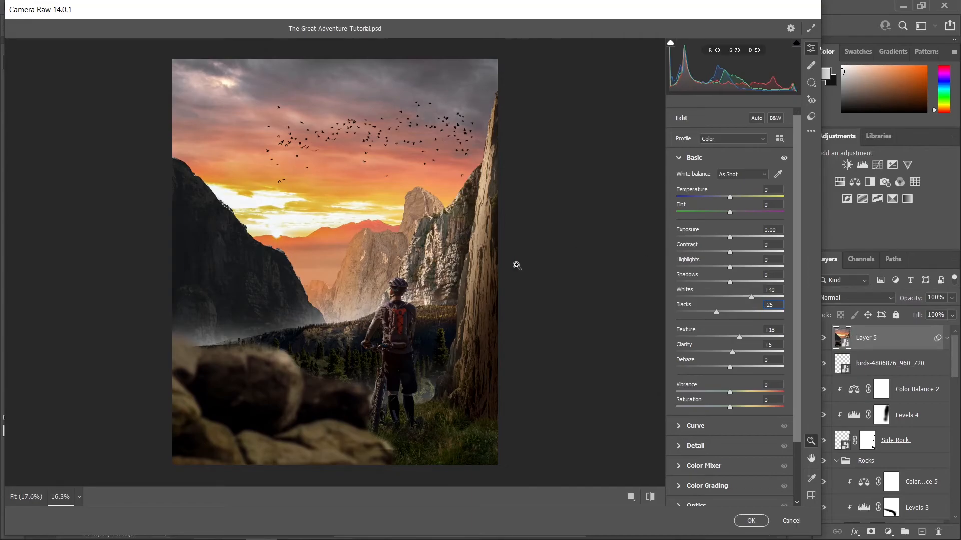
# Set Shadows to +20, Highlights to +30 and Exposure to +0.05 in the Camera Raw basic adjustments
pyautogui.moveTo(730, 283)
pyautogui.mouseDown()
pyautogui.moveTo(749, 286)
pyautogui.moveTo(735, 286)
pyautogui.mouseUp()
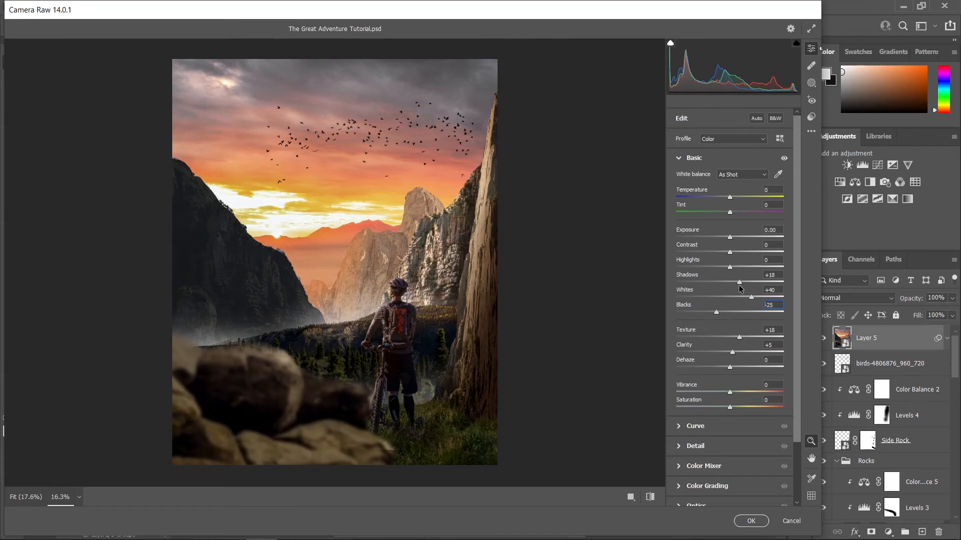
pyautogui.moveTo(739, 284); pyautogui.dragTo(737, 283)
pyautogui.moveTo(729, 269); pyautogui.dragTo(746, 273)
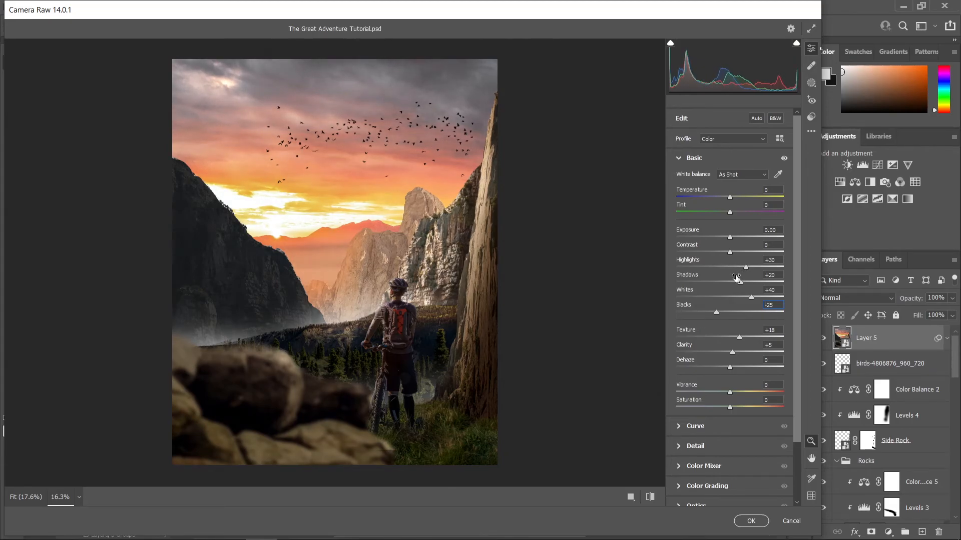
pyautogui.moveTo(730, 237); pyautogui.dragTo(730, 238)
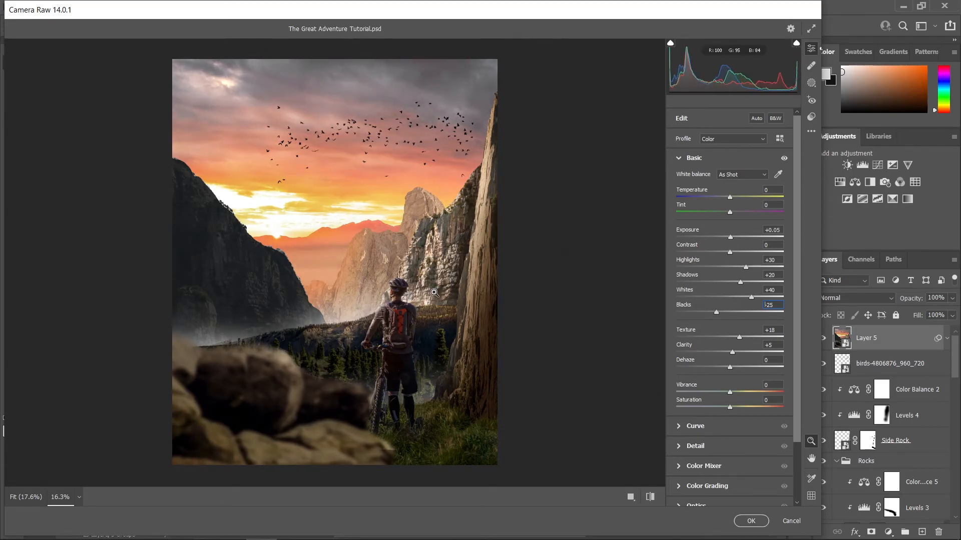
# Set the Camera Raw detail values to Sharpening 40, Noise Reduction 20 and Color Noise Reduction 30
pyautogui.click(715, 446)
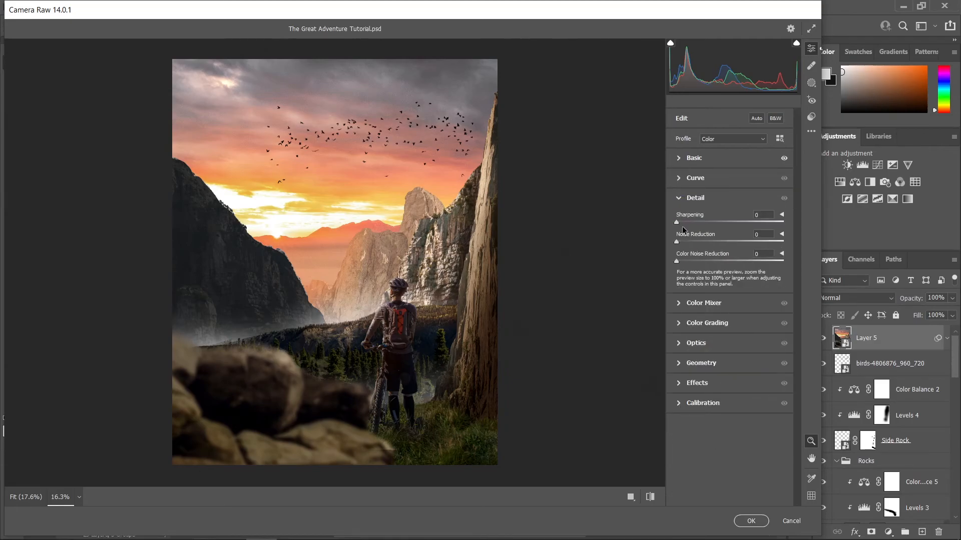
pyautogui.moveTo(677, 222); pyautogui.dragTo(704, 229)
pyautogui.moveTo(697, 244); pyautogui.dragTo(699, 245)
pyautogui.moveTo(706, 263); pyautogui.dragTo(709, 262)
pyautogui.hotkey('ctrl', '+')
pyautogui.moveTo(405, 69); pyautogui.dragTo(392, 165)
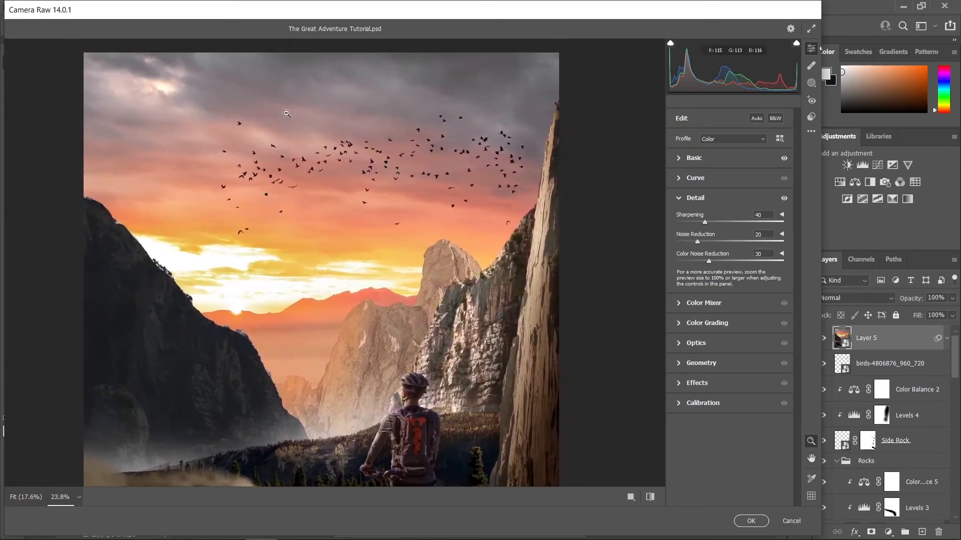
pyautogui.scroll(-3, 363, 178)
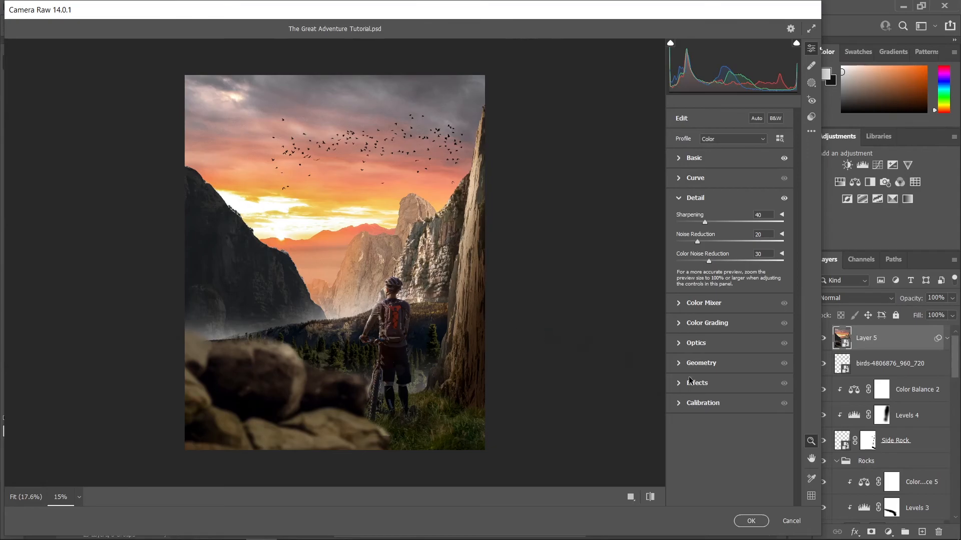
# Grade the midtones slightly toward yellow-orange with Blending at 60, and apply the Camera Raw filter
pyautogui.click(707, 323)
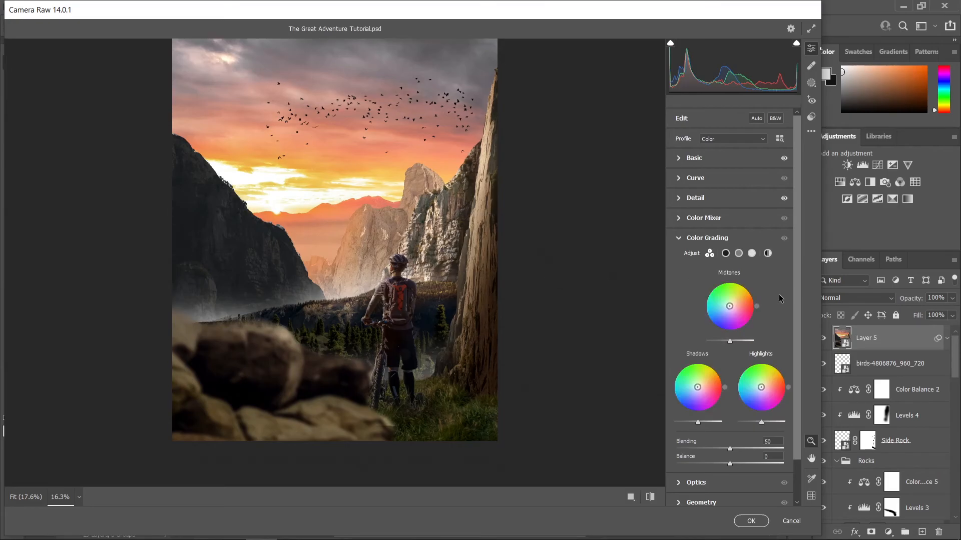
pyautogui.moveTo(730, 309); pyautogui.dragTo(733, 302)
pyautogui.scroll(1, 343, 284)
pyautogui.press('alt')
pyautogui.scroll(-1, 344, 284)
pyautogui.moveTo(730, 449); pyautogui.dragTo(769, 449)
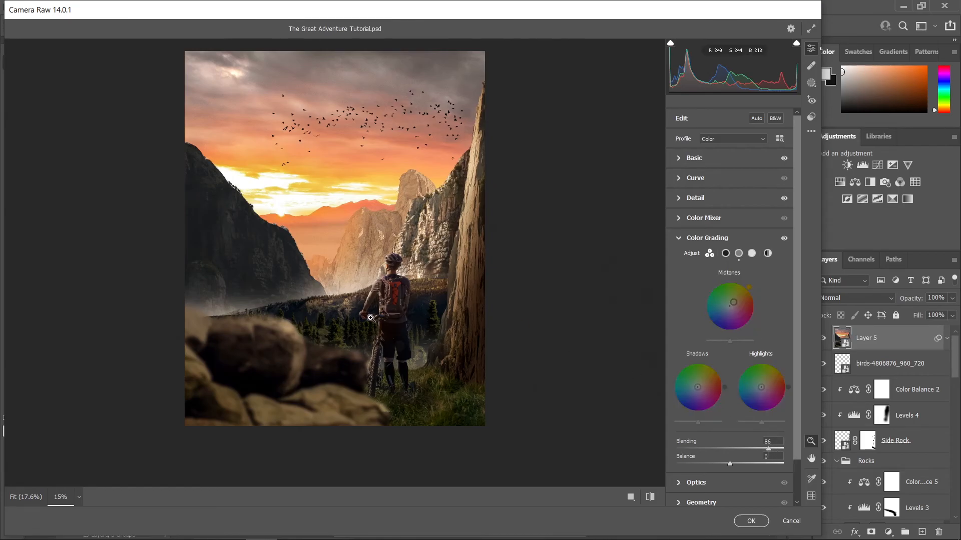
pyautogui.moveTo(768, 450); pyautogui.dragTo(735, 451)
pyautogui.scroll(1, 373, 216)
pyautogui.scroll(-1, 704, 346)
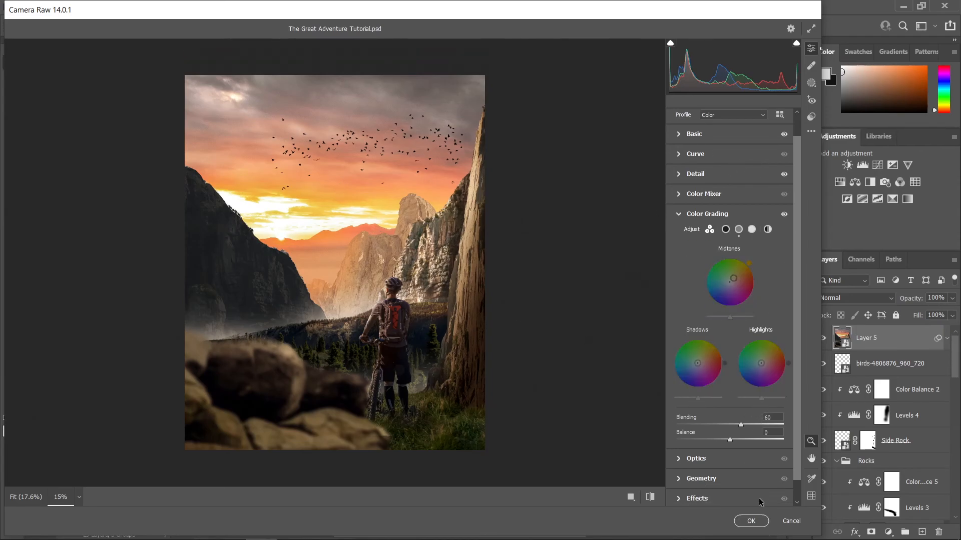
pyautogui.click(751, 521)
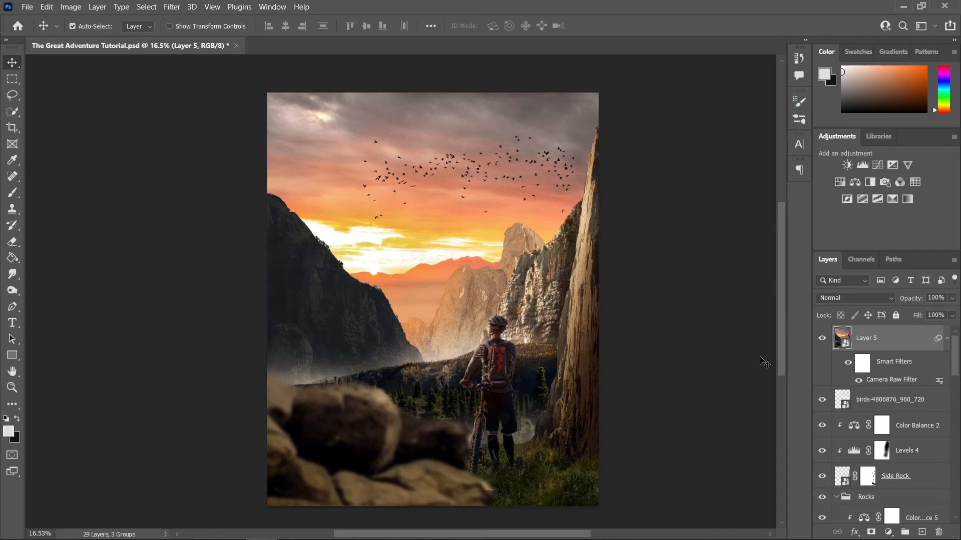
# Add a Color Lookup adjustment clipped to Layer 5 using the 3D LUT Kodak 5218 Kodak 2395 (by Adobe).cube
pyautogui.click(888, 533)
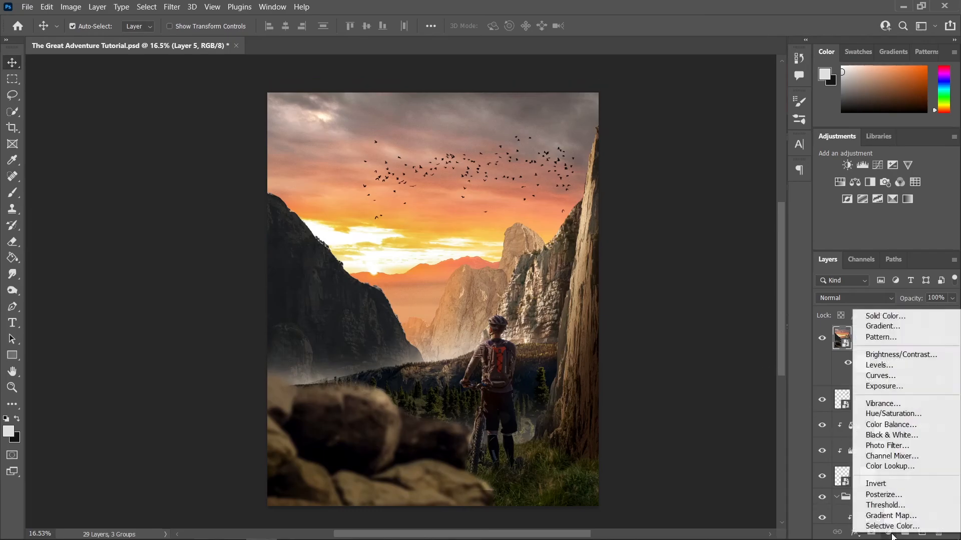
pyautogui.click(895, 466)
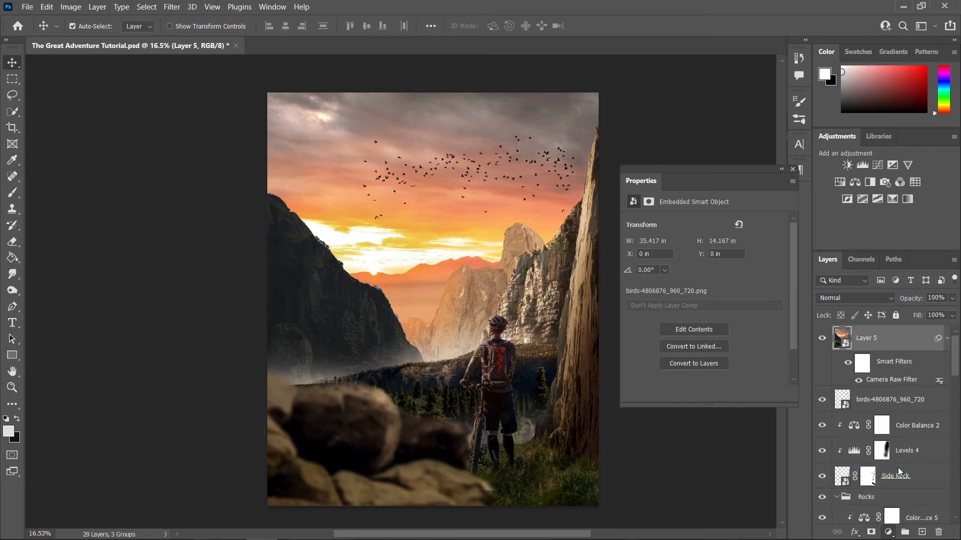
pyautogui.click(704, 395)
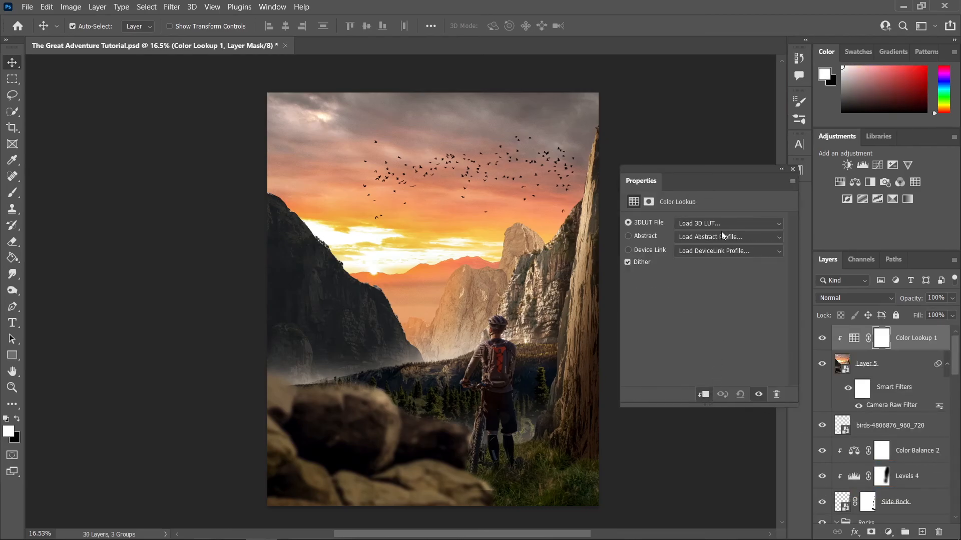
pyautogui.click(710, 223)
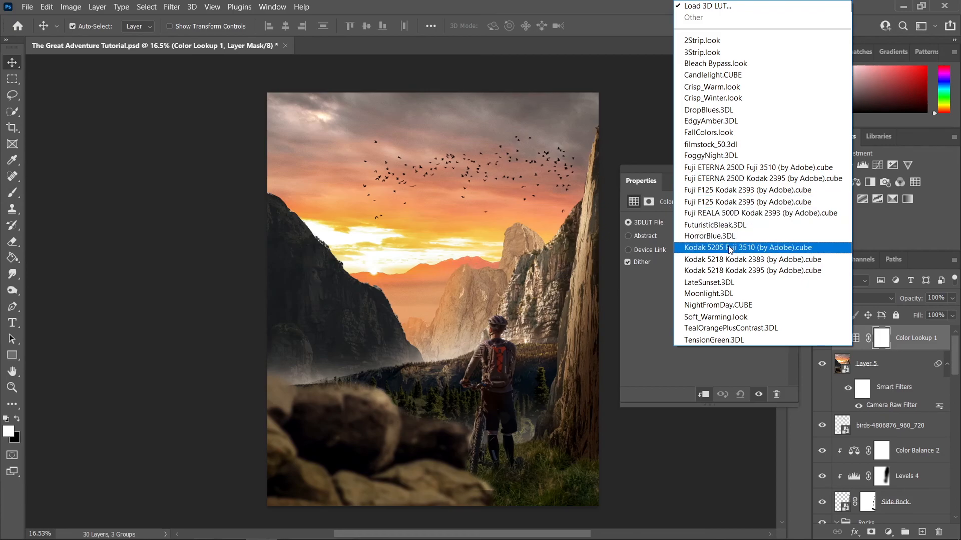
pyautogui.click(734, 272)
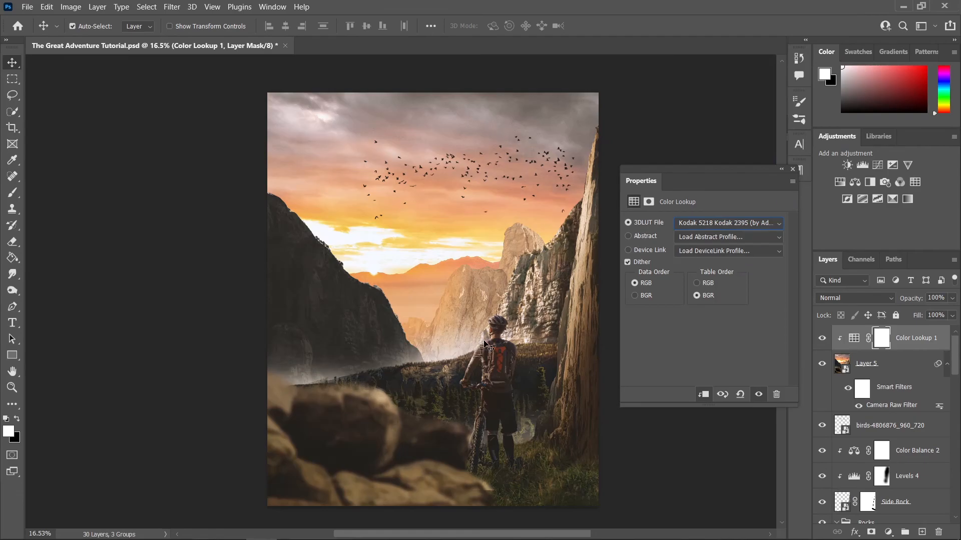
pyautogui.click(793, 169)
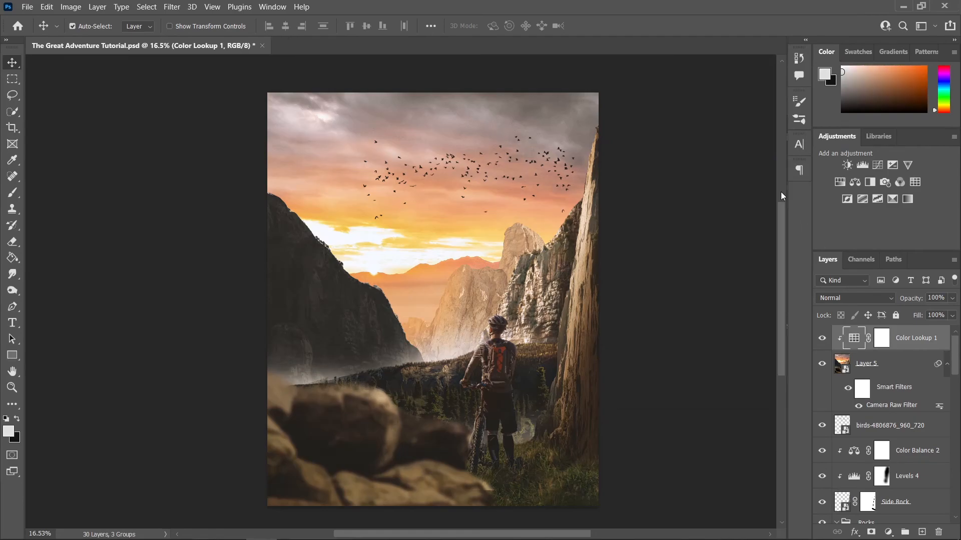